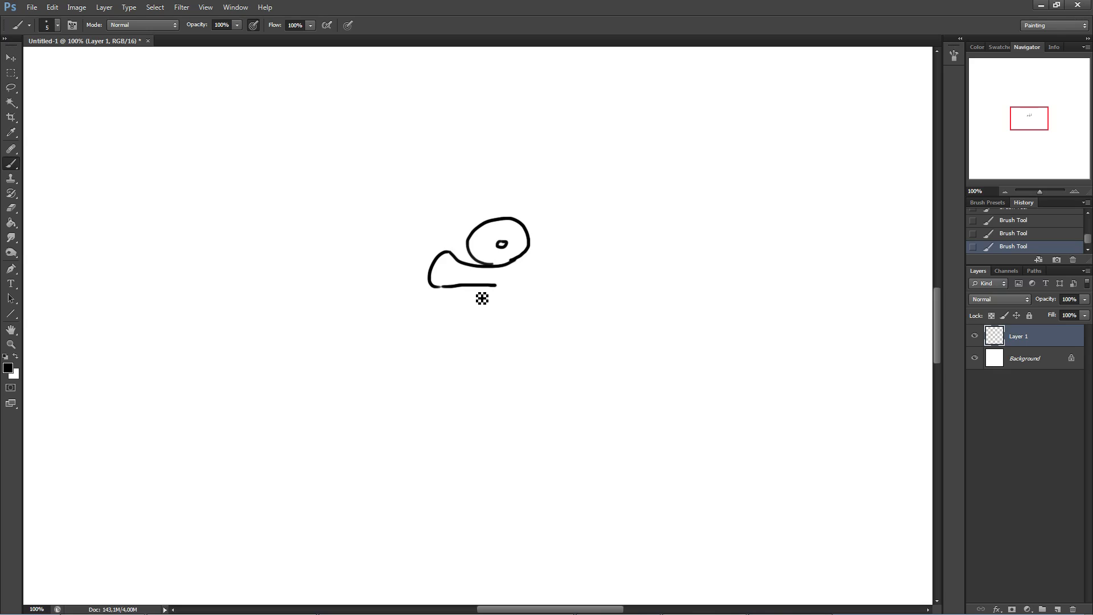
Step: Brush in the cartoon bird's head and neck outline, drooping eyelid, feet and tail feathers in black
mouse_move(478, 225)
mouse_down()
mouse_move(543, 192)
mouse_move(571, 238)
mouse_move(528, 306)
mouse_move(524, 360)
mouse_up()
drag(481, 287, 495, 297)
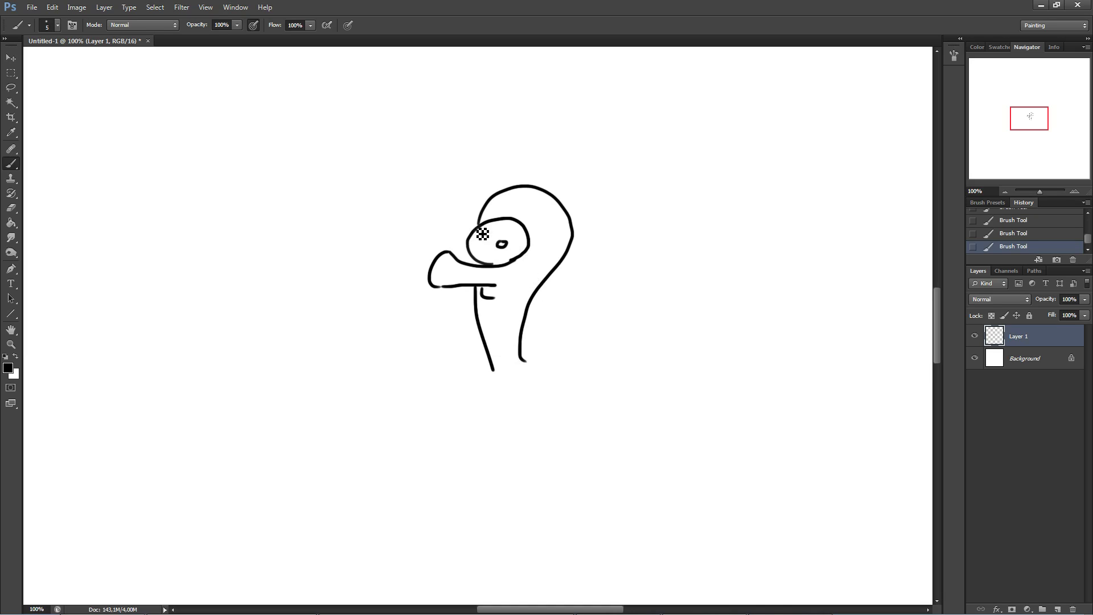
drag(464, 245, 527, 231)
mouse_move(494, 370)
mouse_down()
mouse_move(468, 396)
mouse_move(485, 385)
mouse_move(470, 386)
mouse_move(516, 395)
mouse_up()
mouse_move(521, 389)
mouse_down()
mouse_move(540, 362)
mouse_move(551, 381)
mouse_move(536, 362)
mouse_up()
mouse_move(550, 353)
mouse_down()
mouse_move(529, 358)
mouse_move(538, 351)
mouse_up()
key(ctrl+z)
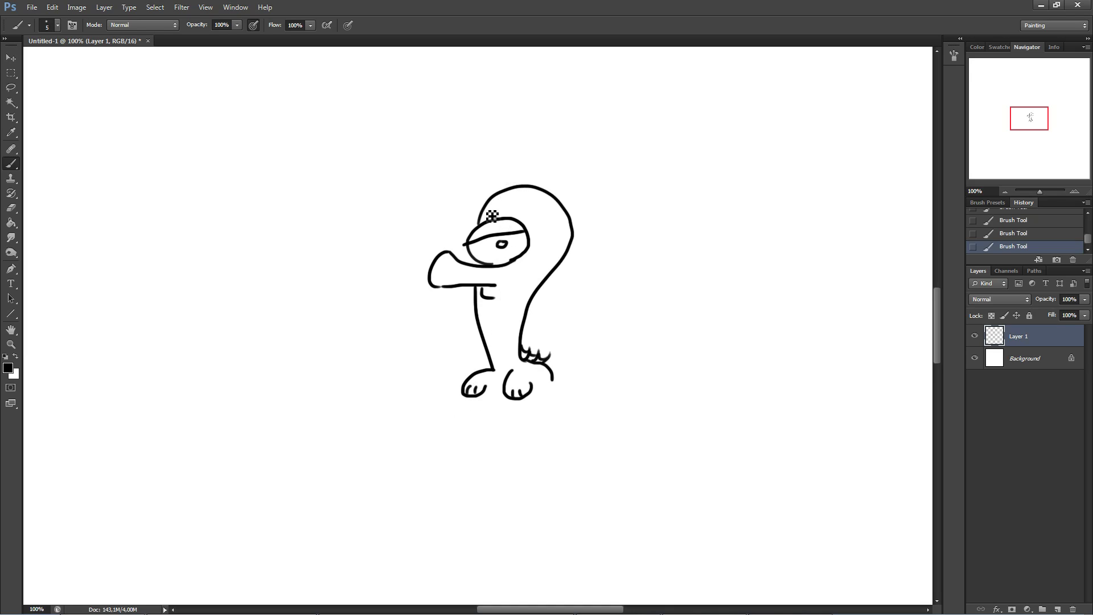
Step: Add brow strokes above the bird's eye and ground lines on both sides of its feet
drag(468, 215, 478, 222)
mouse_move(479, 221)
mouse_down()
mouse_move(524, 171)
mouse_move(540, 177)
mouse_up()
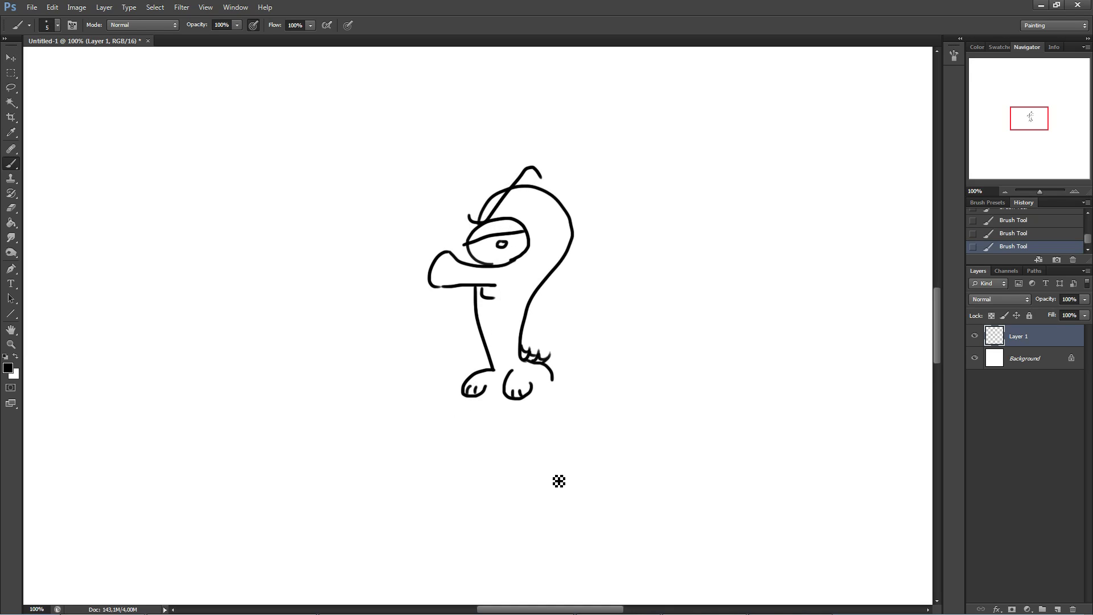
drag(535, 384, 592, 382)
mouse_move(506, 386)
mouse_down()
mouse_move(482, 405)
mouse_move(456, 401)
mouse_move(467, 396)
mouse_move(423, 416)
mouse_move(383, 344)
mouse_move(338, 313)
mouse_up()
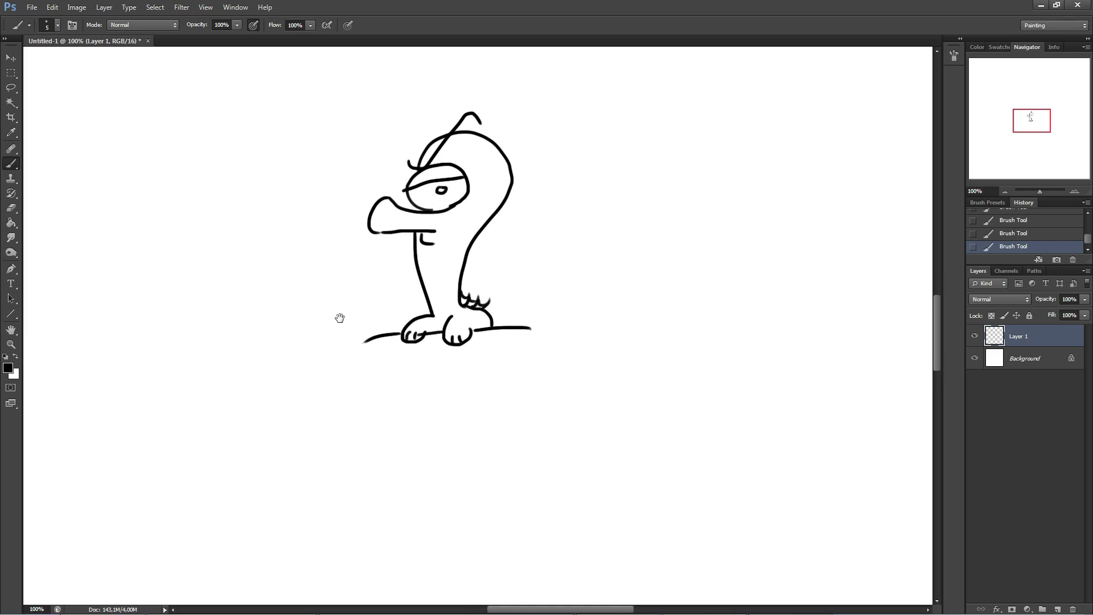
Step: Handwrite "Color. Do it." with the brush below the bird
drag(334, 385, 409, 367)
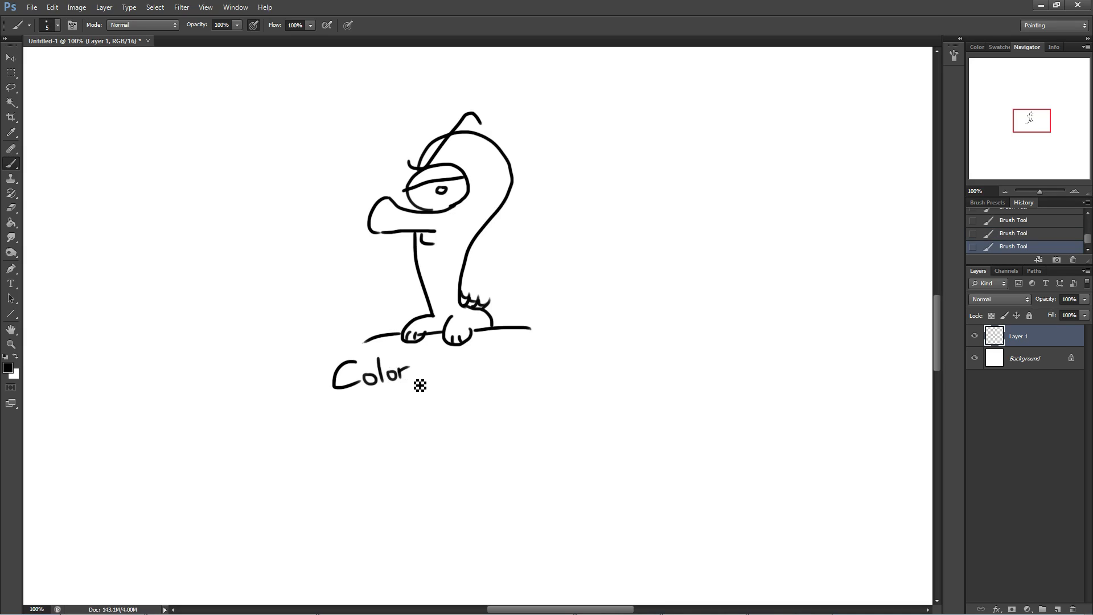
mouse_move(397, 404)
mouse_down()
mouse_move(397, 428)
mouse_move(418, 412)
mouse_move(451, 414)
mouse_up()
click(440, 392)
drag(444, 407, 461, 404)
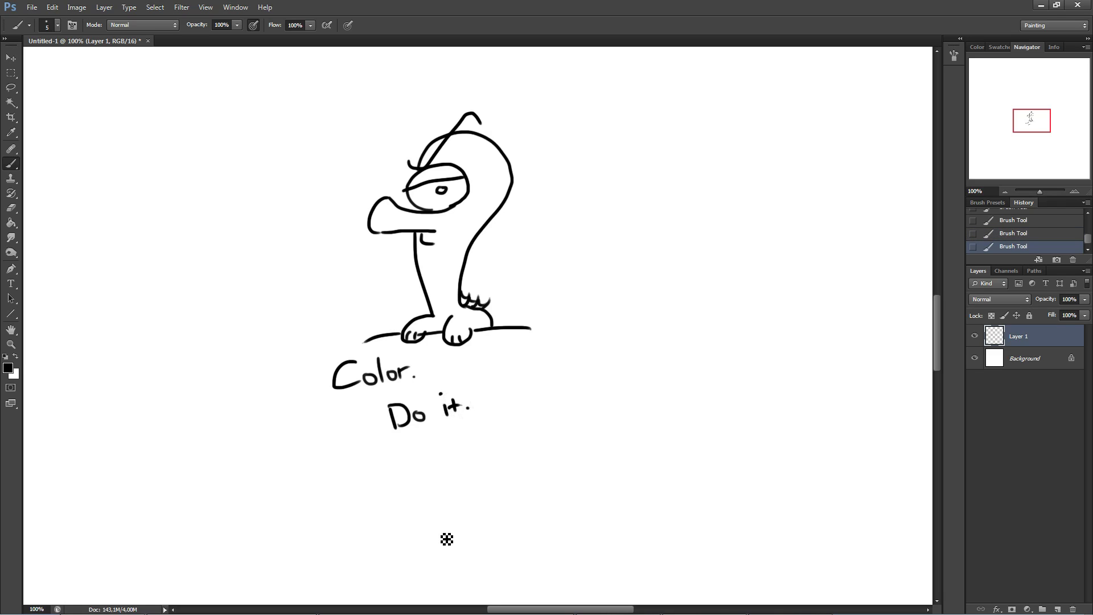
Step: Handwrite another line with the black brush beneath "Do it."
drag(370, 464, 393, 491)
drag(426, 450, 488, 474)
drag(496, 436, 506, 466)
mouse_move(480, 441)
mouse_down()
mouse_move(512, 433)
mouse_move(569, 447)
mouse_up()
mouse_move(587, 420)
mouse_down()
mouse_move(572, 420)
mouse_move(589, 422)
mouse_up()
mouse_move(592, 418)
mouse_down()
mouse_move(625, 368)
mouse_move(626, 412)
mouse_up()
click(637, 428)
Step: Clear everything on Layer 1 and remove the selection
key(ctrl+a)
key(Delete)
key(ctrl+d)
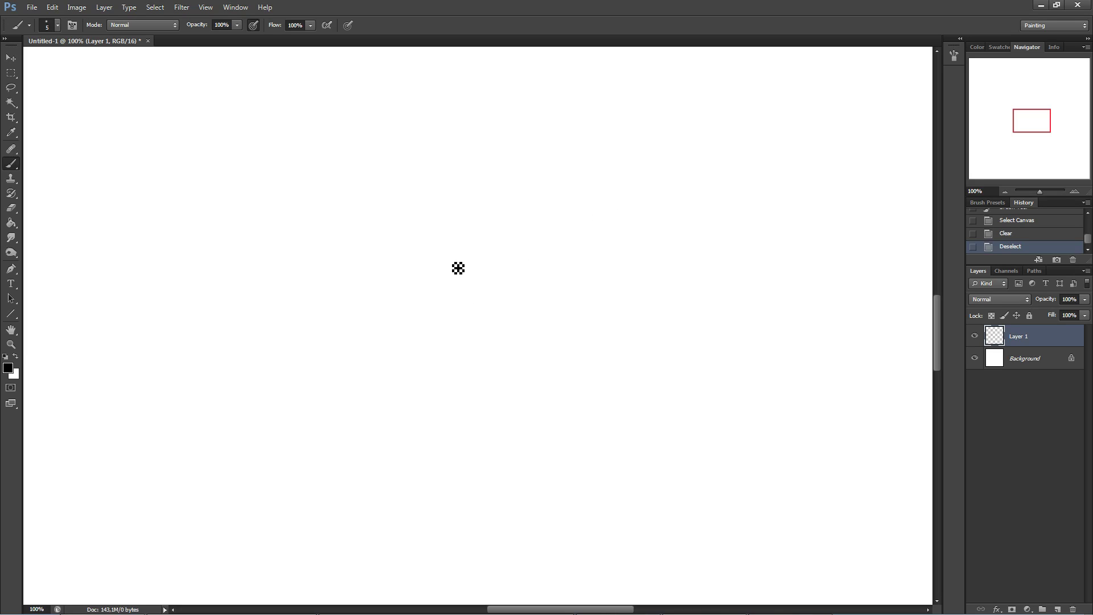
Step: Sketch a frowning face on Layer 1 with a downturned mouth, nose, two shaded eyes and one eyebrow
mouse_move(456, 254)
mouse_down()
mouse_move(427, 247)
mouse_move(432, 257)
mouse_move(407, 261)
mouse_move(488, 251)
mouse_up()
mouse_move(432, 272)
mouse_down()
mouse_move(475, 268)
mouse_move(433, 275)
mouse_move(474, 267)
mouse_move(437, 277)
mouse_up()
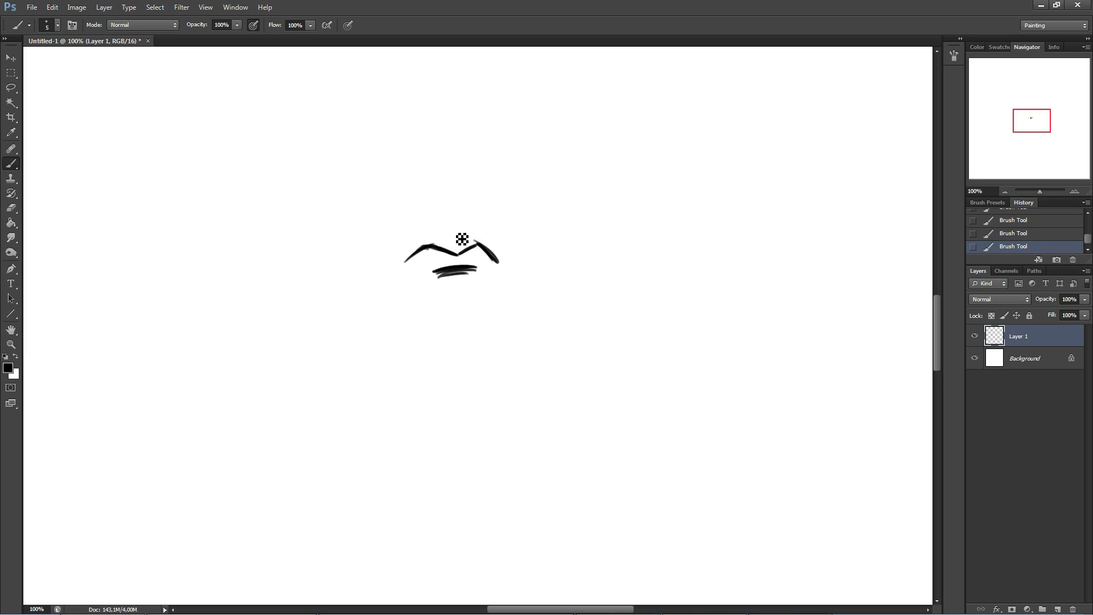
mouse_move(428, 226)
mouse_down()
mouse_move(453, 231)
mouse_move(455, 178)
mouse_move(499, 162)
mouse_move(473, 185)
mouse_move(390, 197)
mouse_move(509, 192)
mouse_up()
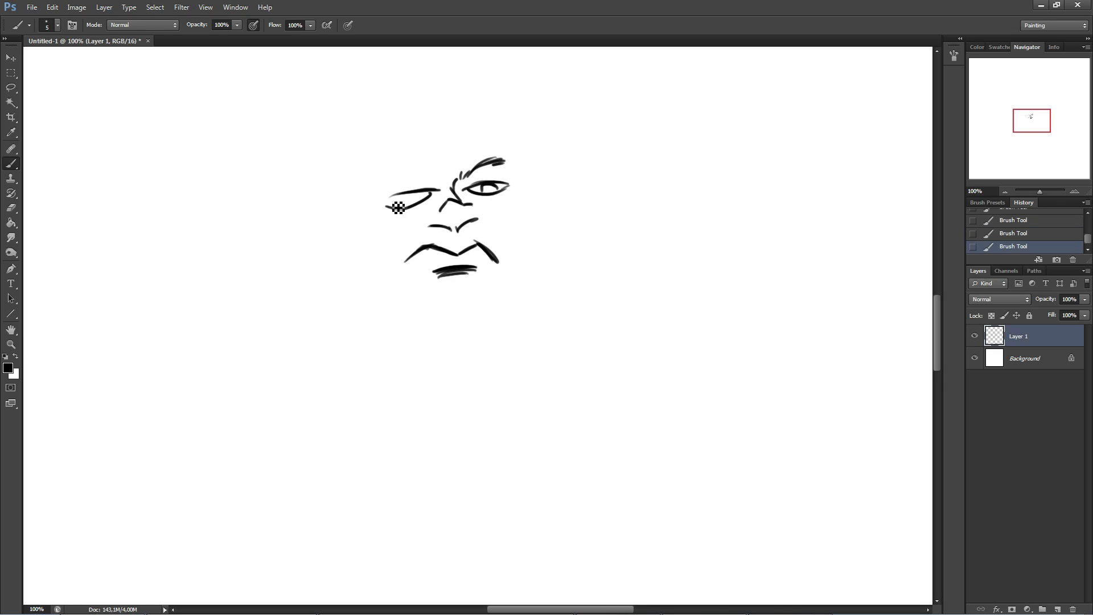
drag(421, 196, 401, 195)
drag(401, 195, 405, 203)
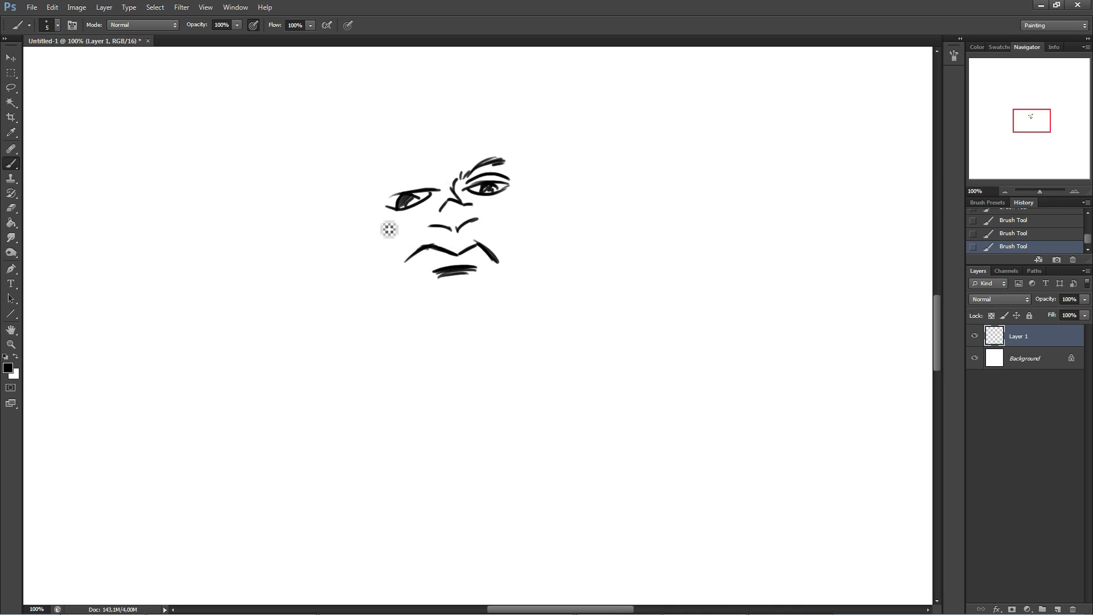
Step: Add the missing eyelid fold and bushy eyebrow, and outline the nostrils and lips of the frowning face
drag(380, 196, 433, 179)
drag(433, 163, 395, 169)
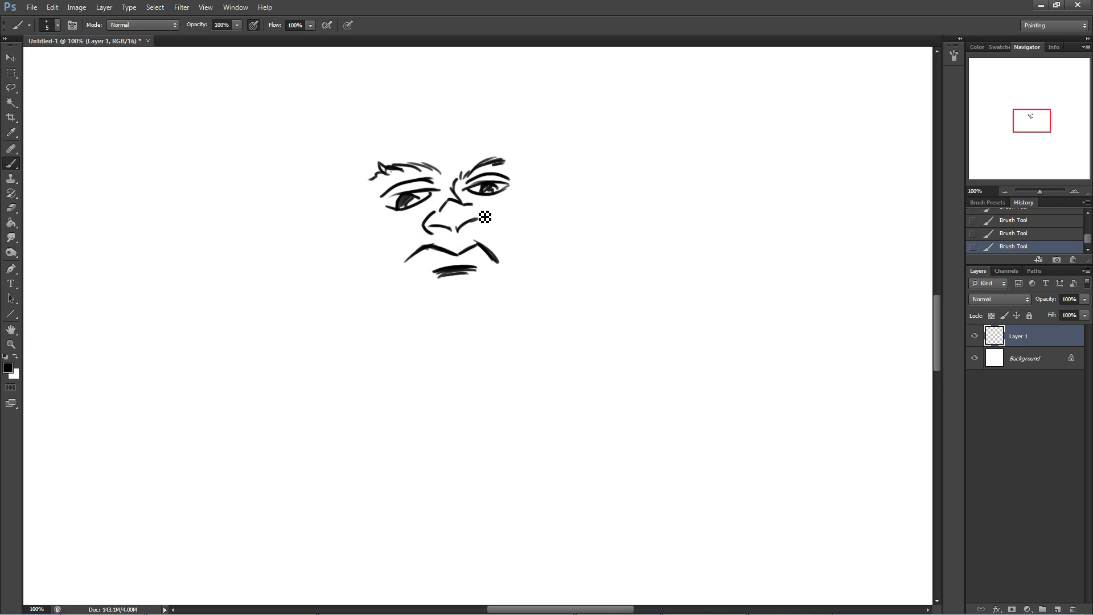
drag(477, 225, 482, 214)
mouse_move(408, 259)
mouse_down()
mouse_move(435, 240)
mouse_move(479, 233)
mouse_up()
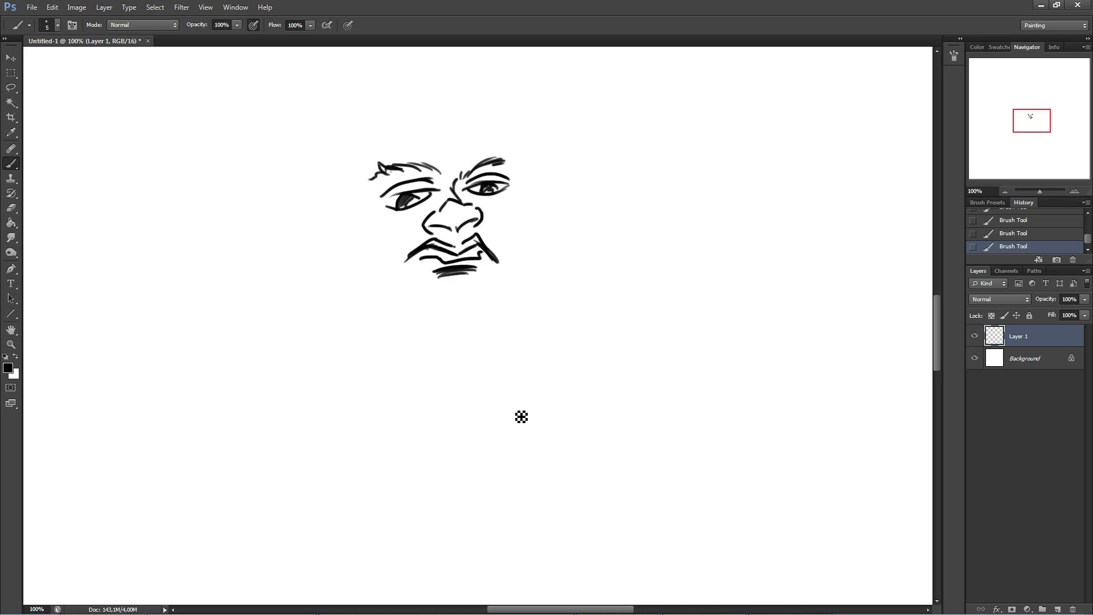
Step: Handwrite "NEIN!" in capitals below the face
mouse_move(377, 340)
mouse_down()
mouse_move(391, 298)
mouse_move(411, 320)
mouse_move(402, 292)
mouse_up()
mouse_move(438, 293)
mouse_down()
mouse_move(443, 331)
mouse_move(436, 292)
mouse_up()
mouse_move(409, 317)
mouse_down()
mouse_move(435, 313)
mouse_move(455, 328)
mouse_up()
drag(470, 339, 489, 290)
drag(511, 343, 520, 335)
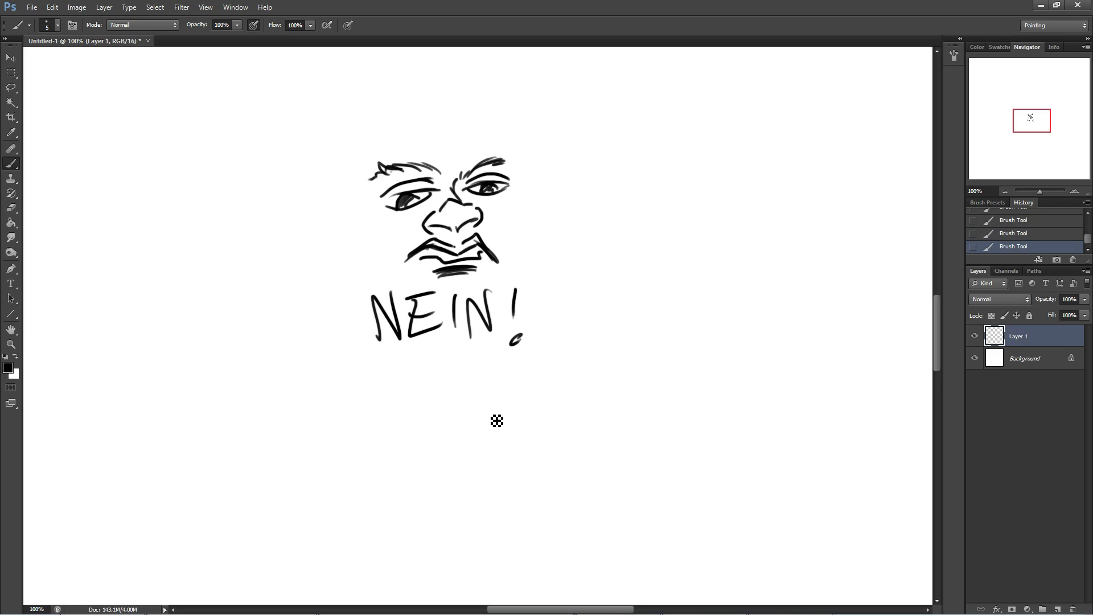
Step: Erase the face sketch and its lettering from Layer 1 and deselect
key(ctrl+a)
key(Delete)
key(ctrl+d)
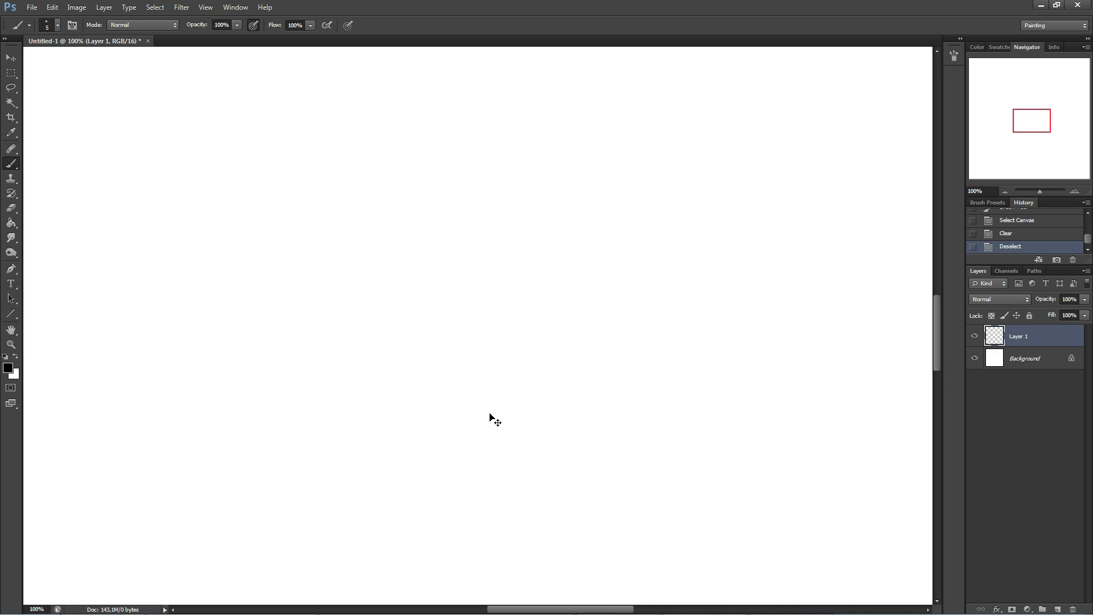
Step: Try a 9 px brush with a zigzag test stroke on the canvas and undo the stroke
key(ctrl+minus)
right_click(494, 418)
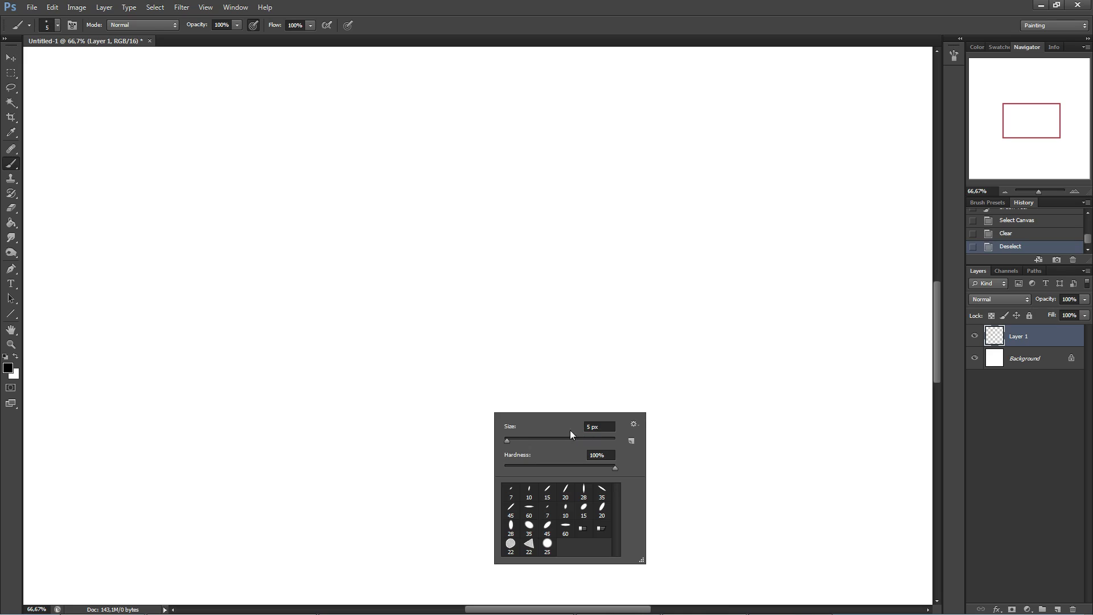
click(507, 439)
drag(447, 260, 391, 346)
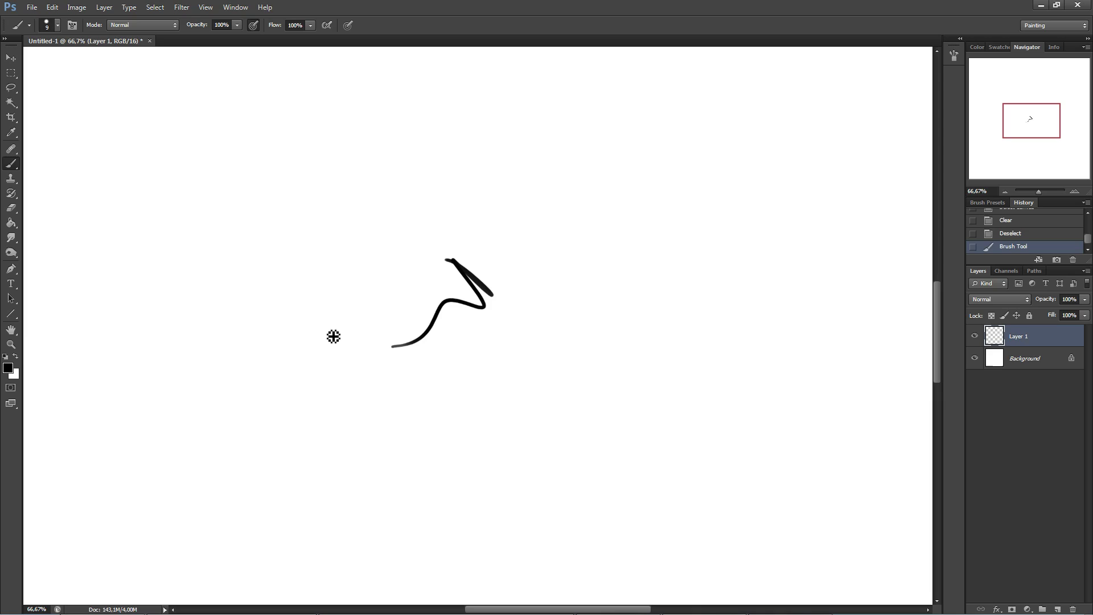
key(ctrl+z)
Step: Set the round brush's size to 16 px
right_click(490, 310)
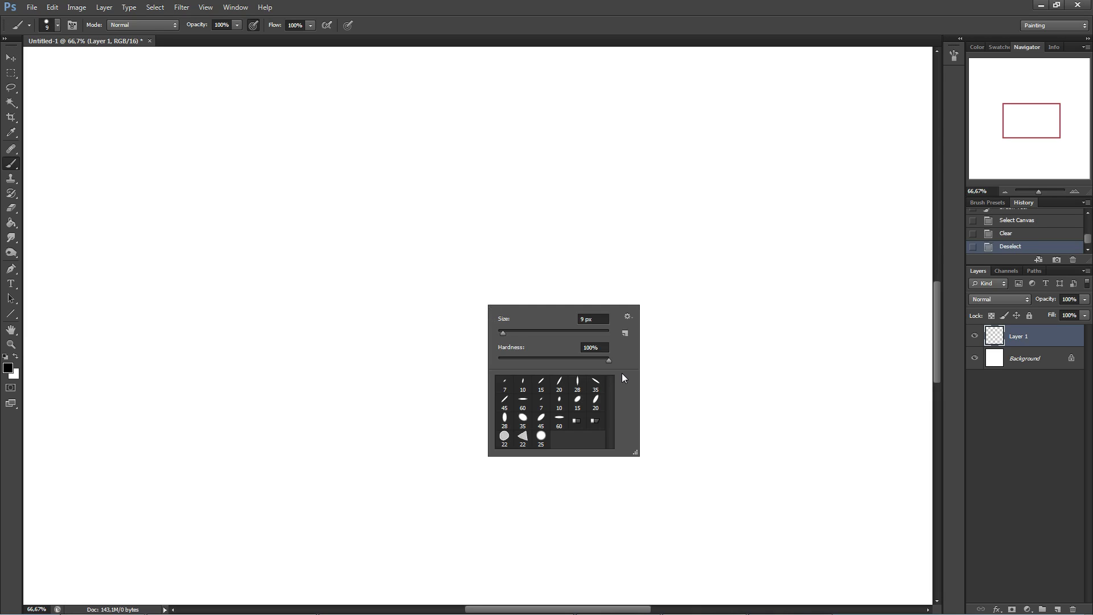
drag(503, 333, 507, 334)
key(Return)
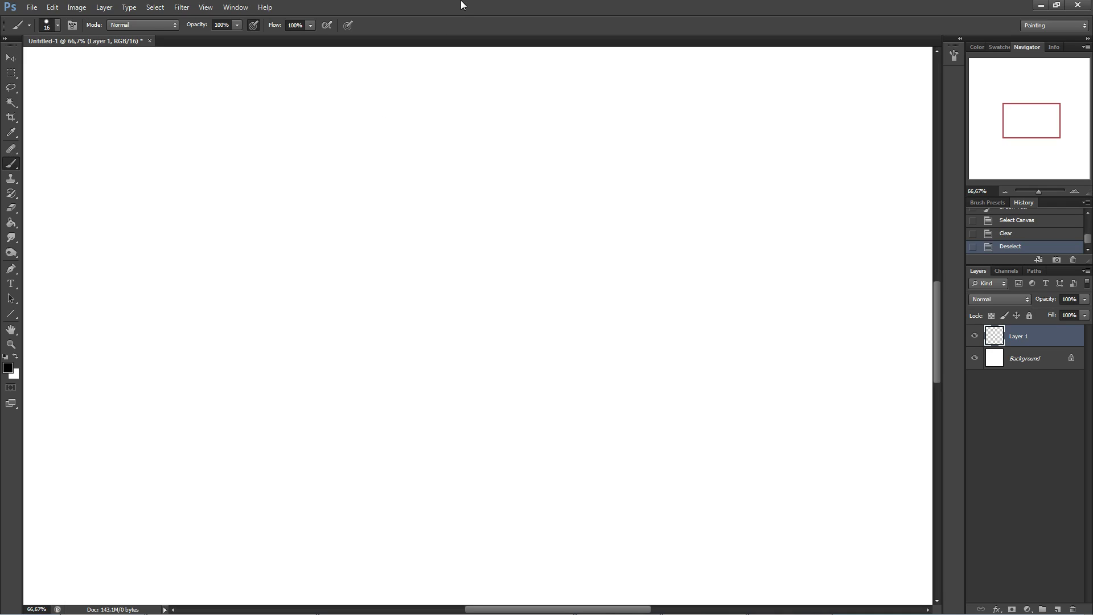
Step: Examine the brush's Shape Dynamics, Color Dynamics and Transfer settings, leaving Color Dynamics off
click(954, 55)
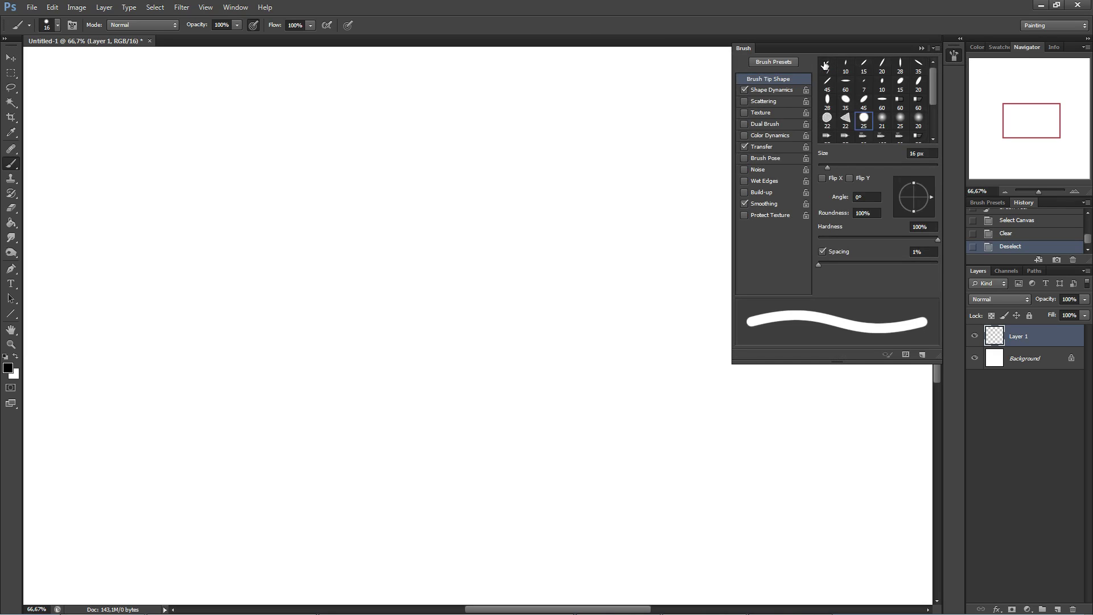
click(772, 90)
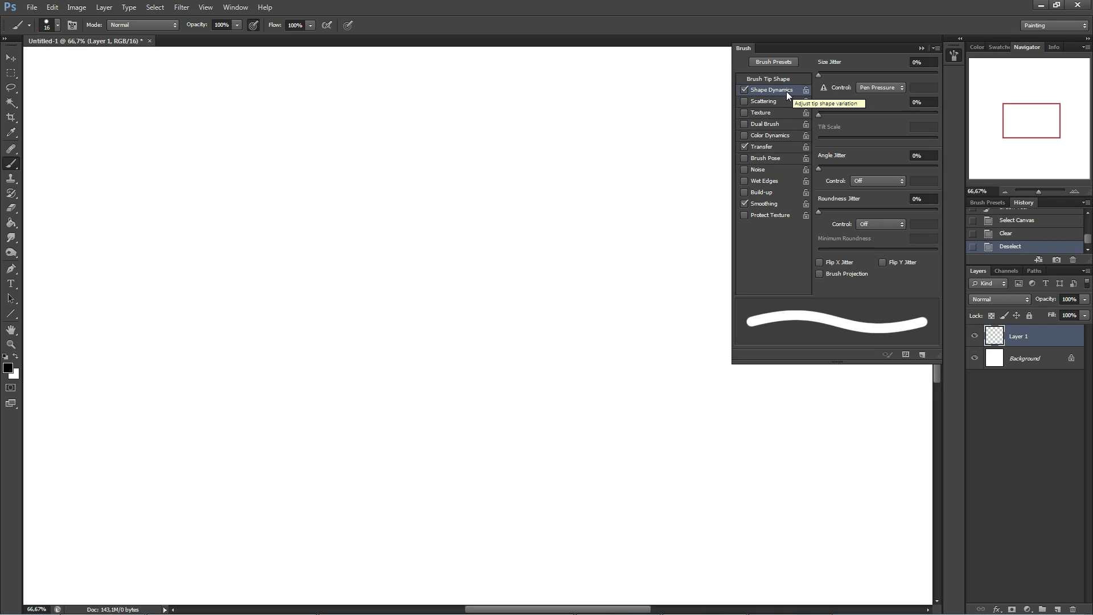
click(768, 136)
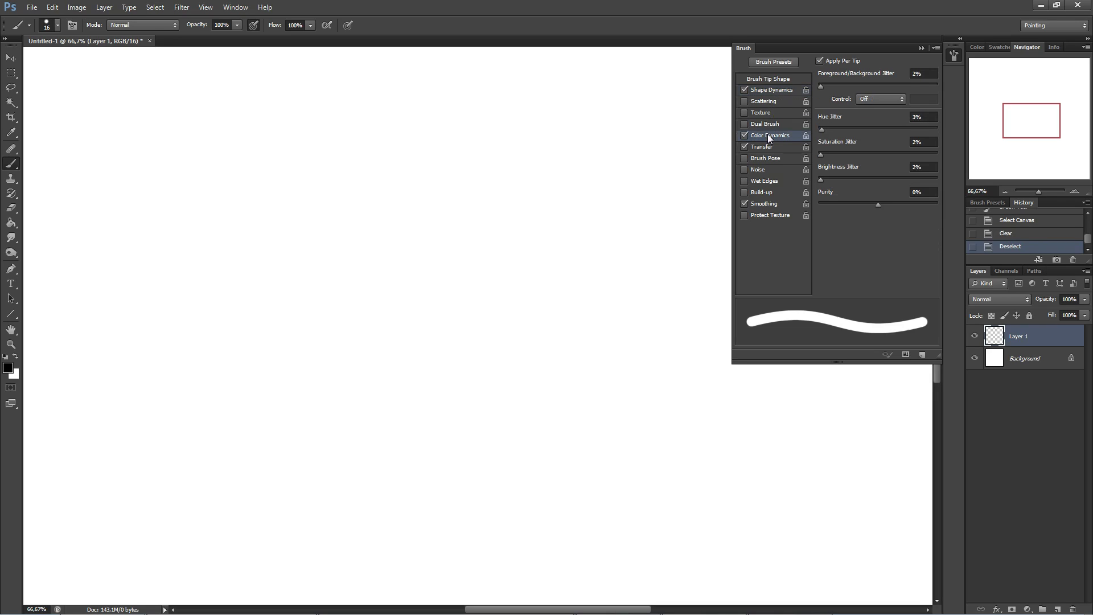
click(744, 136)
click(760, 148)
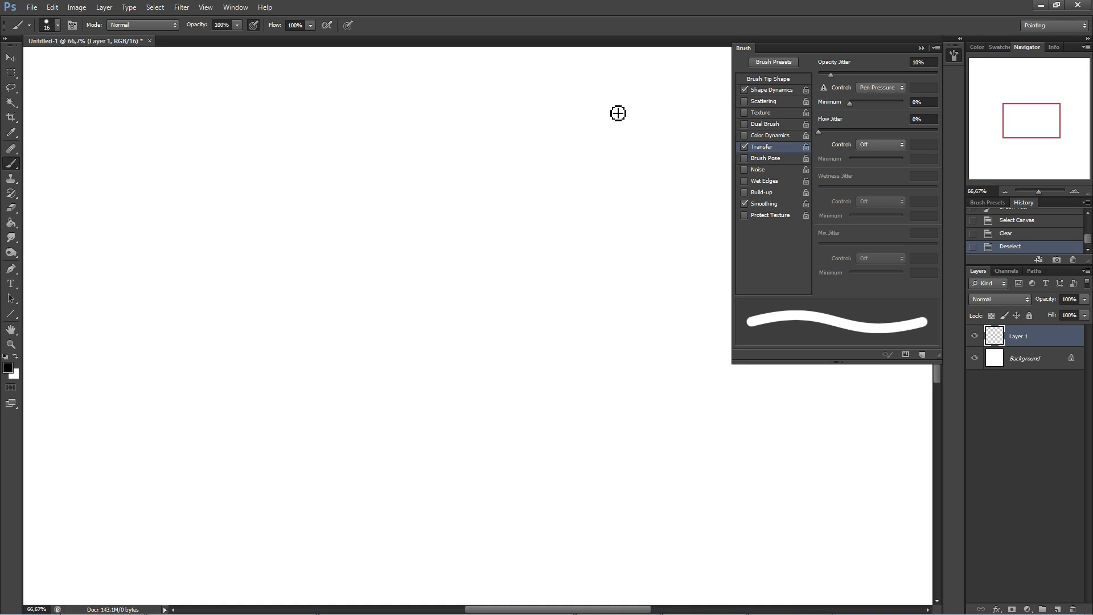
Step: Make and undo a test stroke, and set the brush flow to 55%
mouse_move(402, 249)
mouse_down()
mouse_move(454, 286)
mouse_move(367, 393)
mouse_move(284, 458)
mouse_up()
key(ctrl+z)
click(300, 28)
text(55)
key(Return)
Step: Scribble overlapping test strokes on Layer 1, clear them and close the brush settings
mouse_move(456, 260)
mouse_down()
mouse_move(500, 299)
mouse_move(432, 369)
mouse_move(514, 334)
mouse_move(535, 409)
mouse_up()
drag(369, 347, 500, 369)
drag(410, 349, 339, 504)
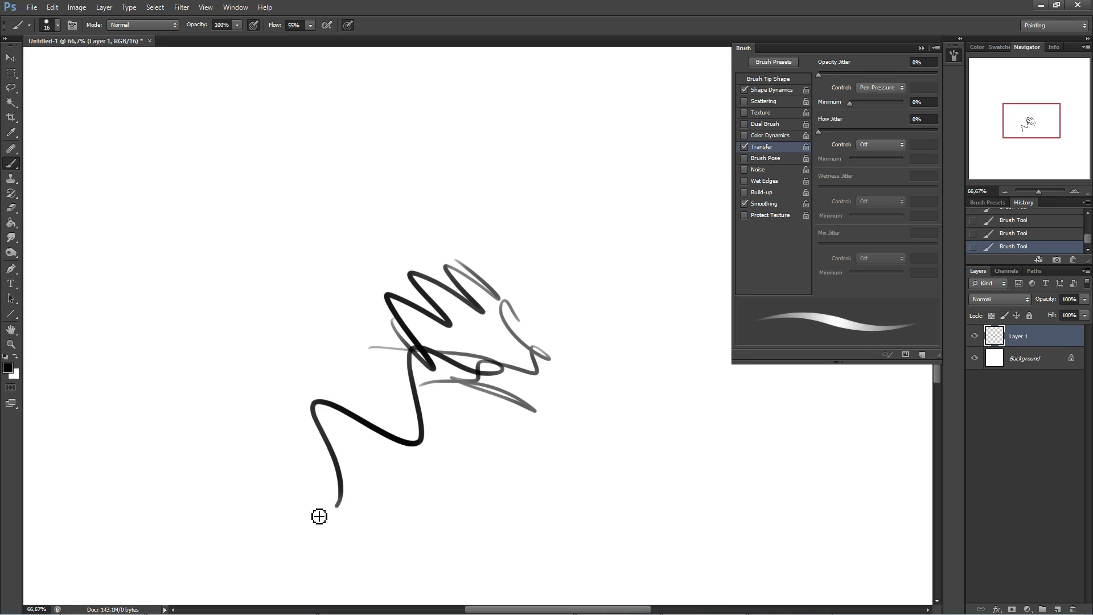
key(Delete)
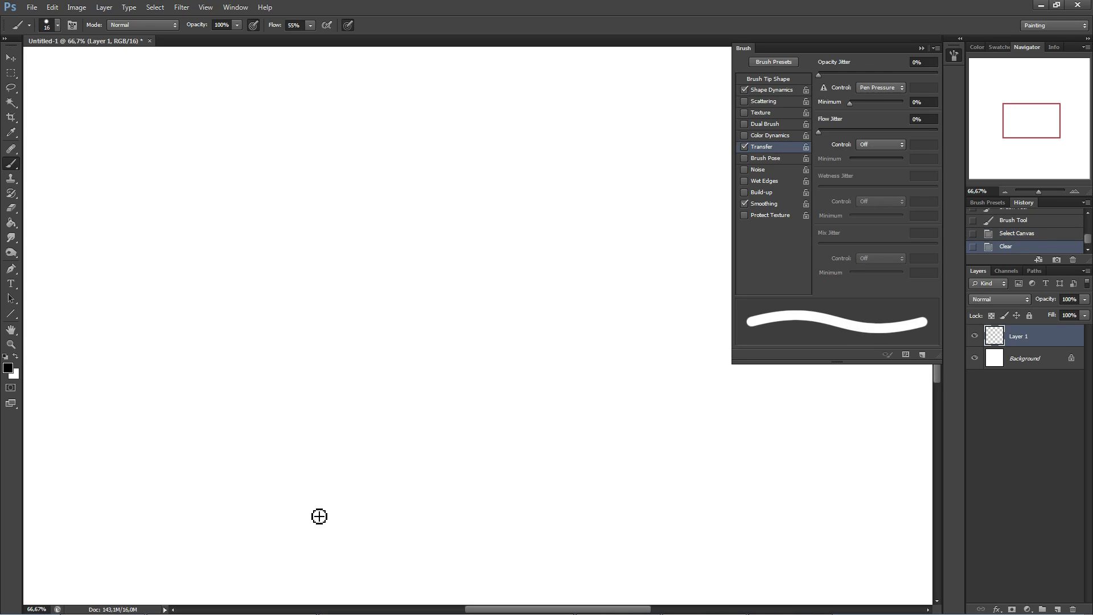
click(955, 59)
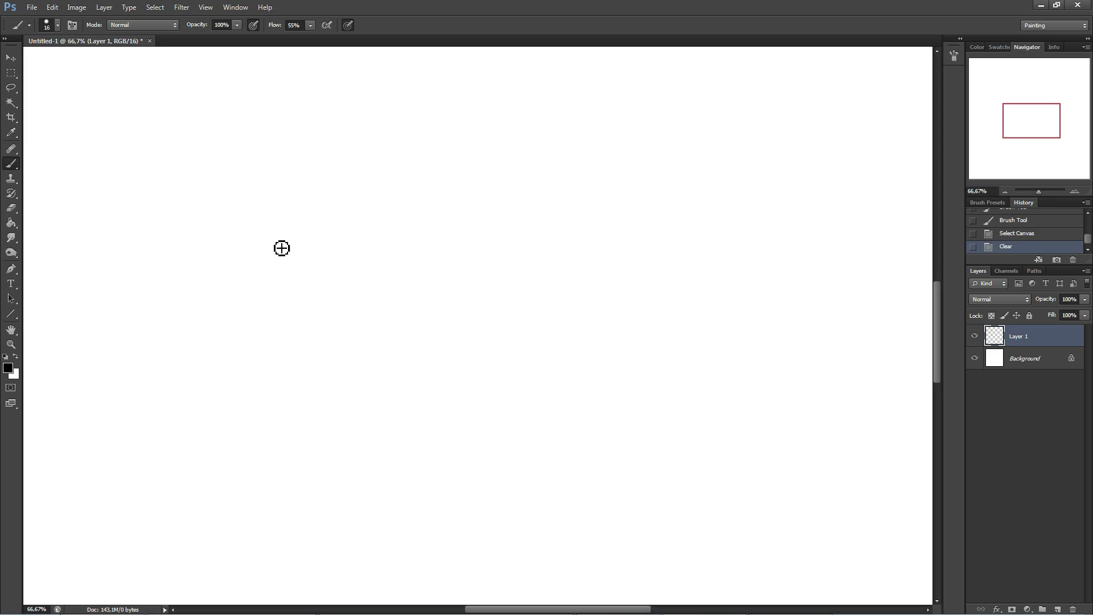
Step: Paint two more zigzag test strokes with the 16 px brush and undo both
right_click(501, 302)
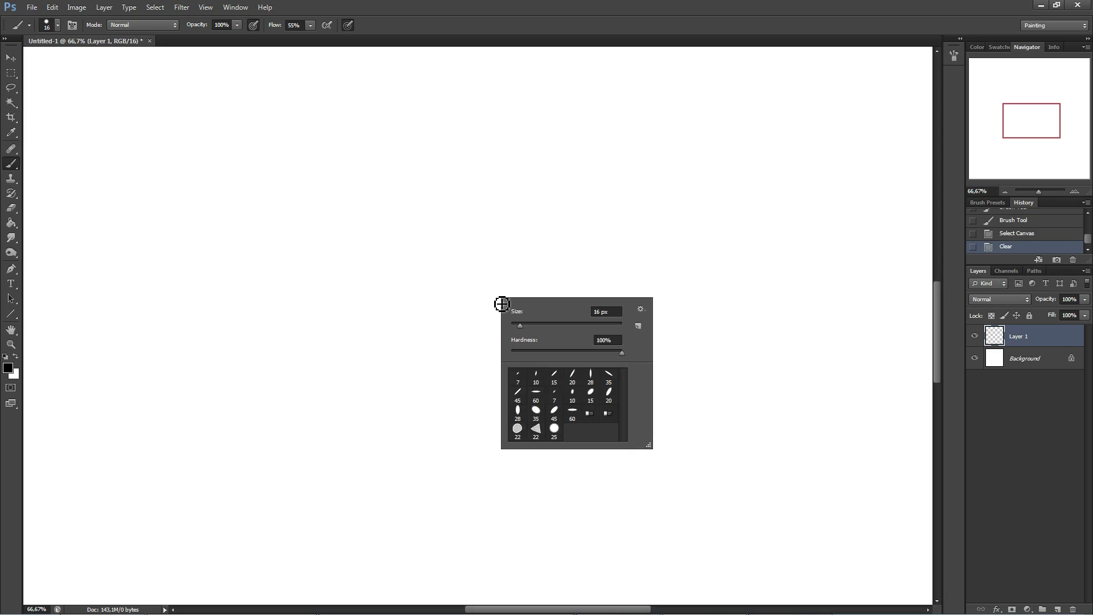
mouse_move(452, 212)
mouse_down()
mouse_move(434, 263)
mouse_move(571, 288)
mouse_up()
mouse_move(467, 274)
mouse_down()
mouse_move(537, 370)
mouse_move(396, 378)
mouse_up()
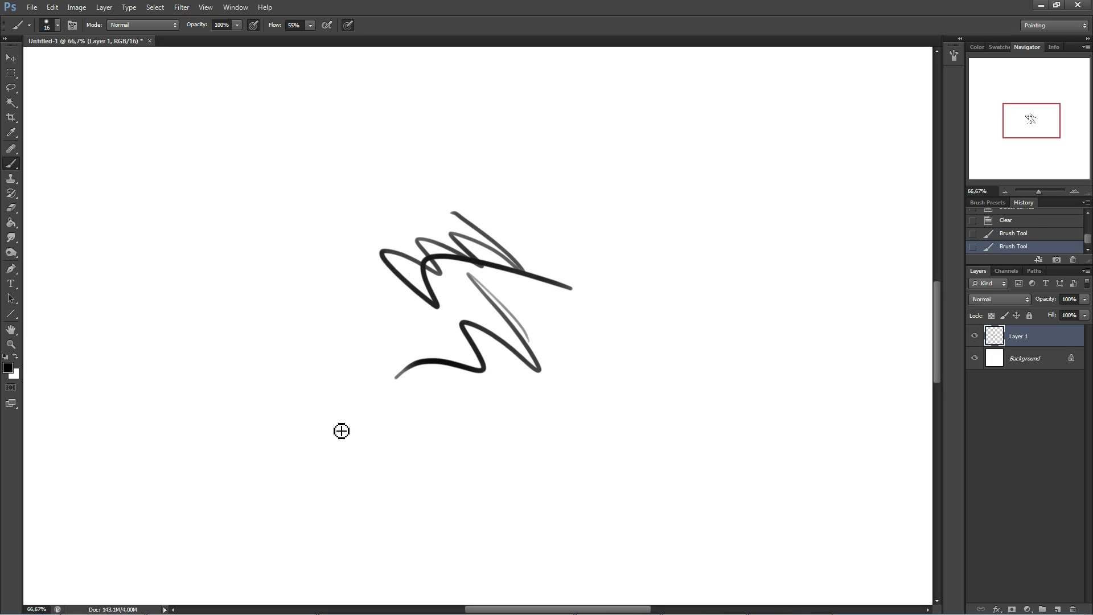
key(ctrl+alt+z)
key(ctrl+alt+z)
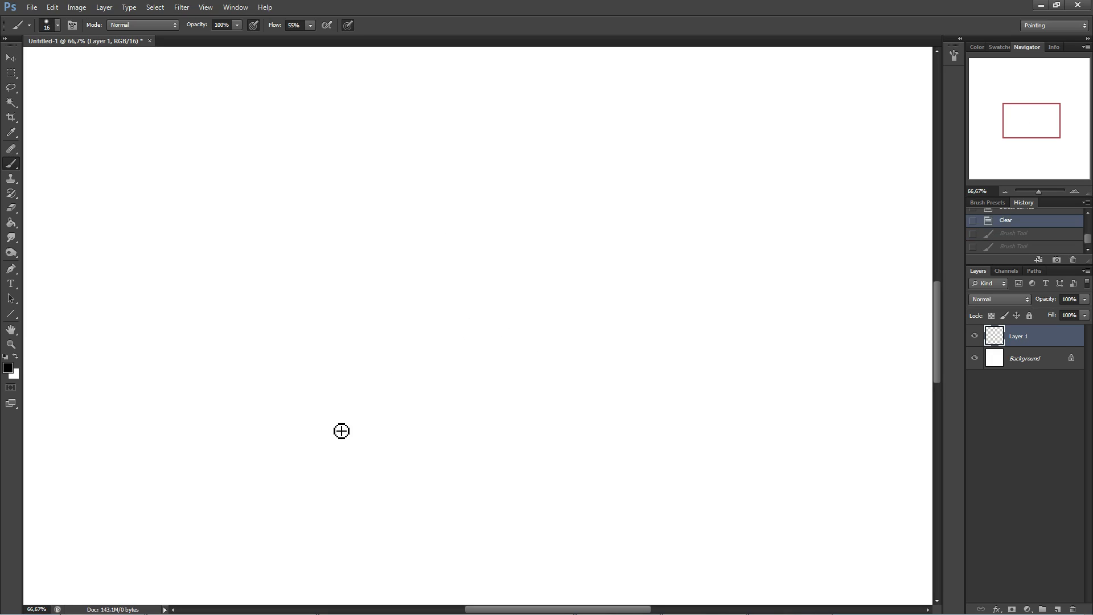
Step: Set the foreground color to a light tan, #e5c49a
click(8, 368)
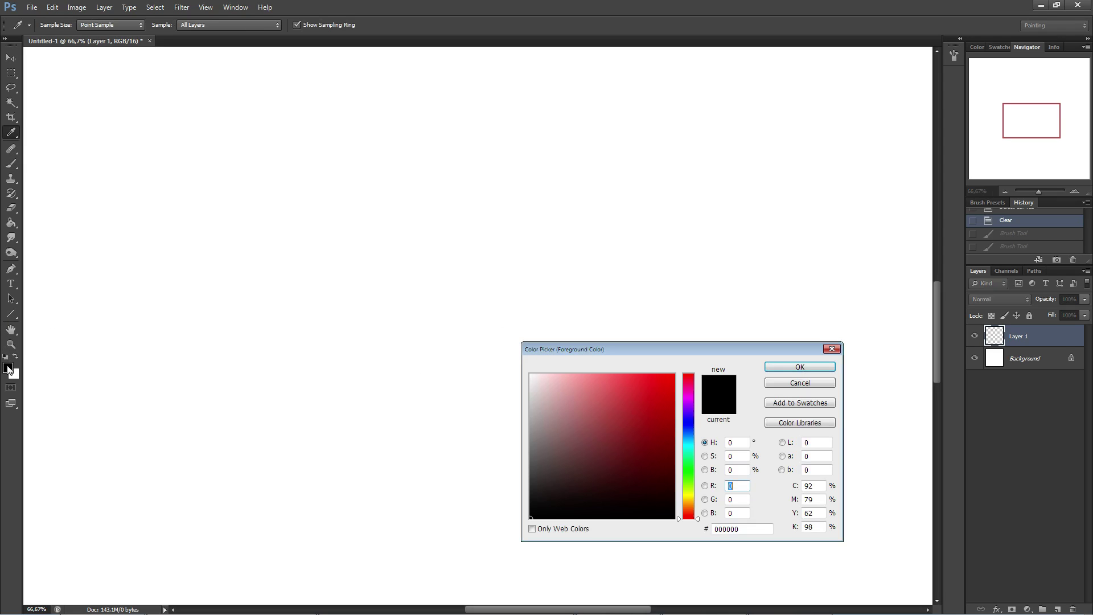
drag(689, 440, 688, 502)
click(610, 407)
mouse_move(610, 408)
mouse_down()
mouse_move(590, 384)
mouse_move(577, 388)
mouse_up()
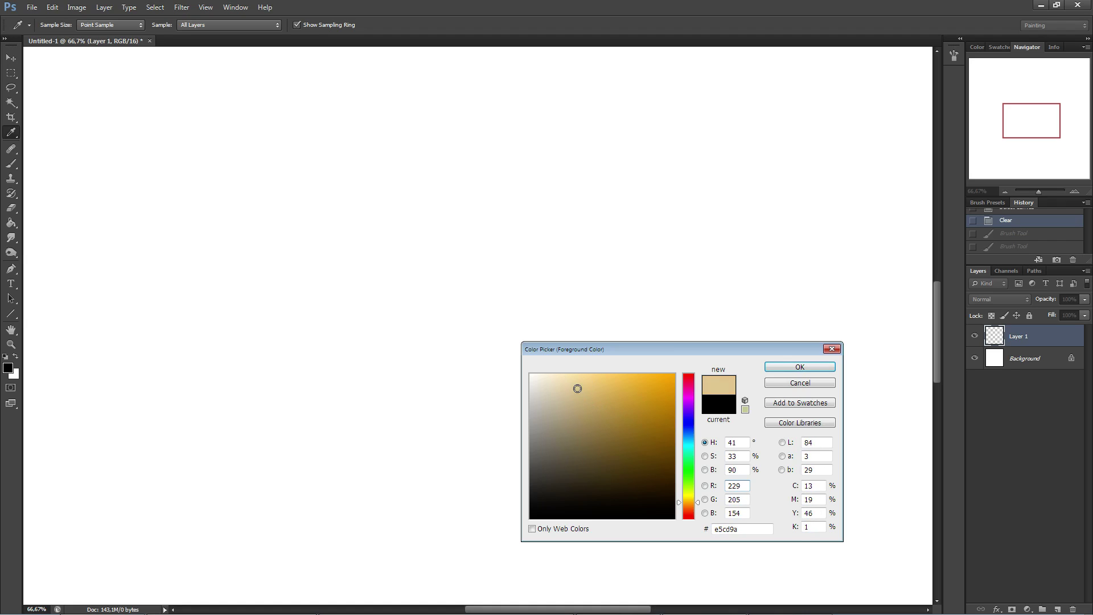
drag(686, 503, 688, 507)
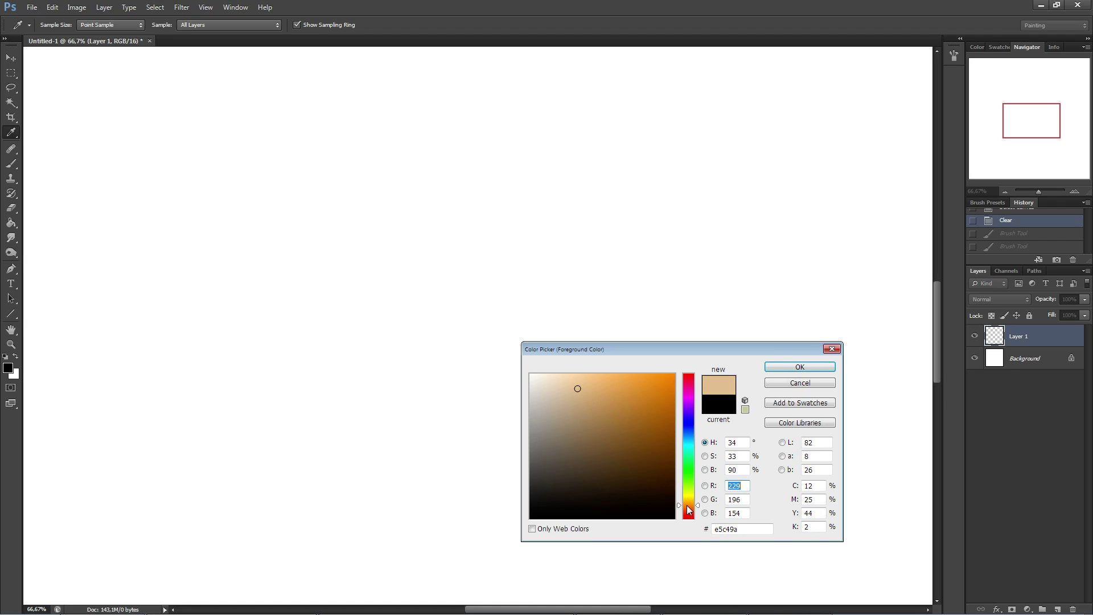
click(800, 368)
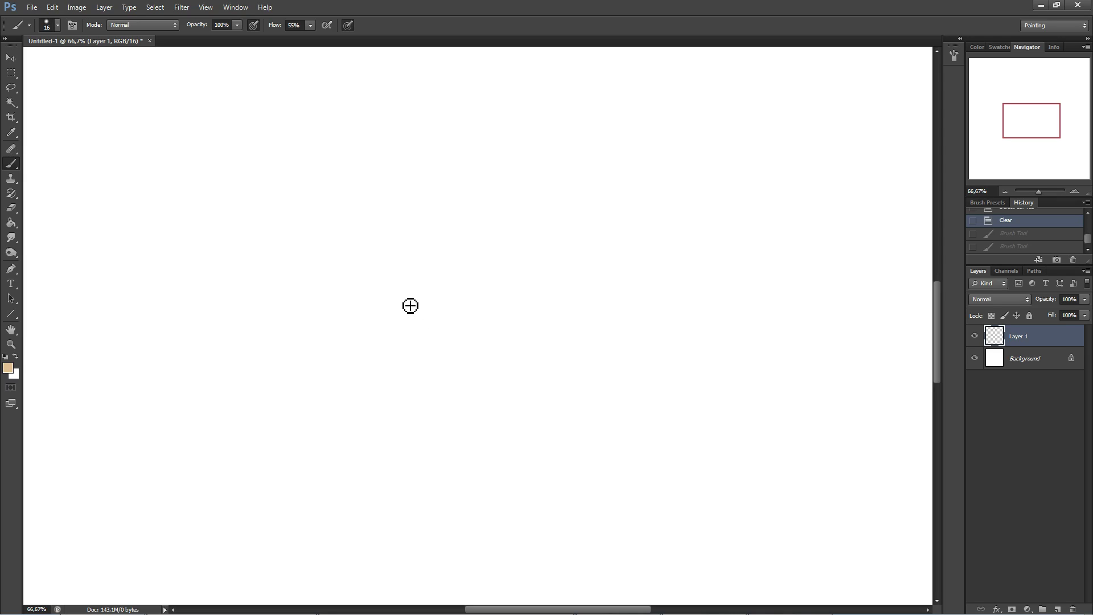
Step: Paint two tan patches facing each other mid-canvas and join them underneath with a thick curved band
mouse_move(424, 293)
mouse_down()
mouse_move(399, 347)
mouse_move(417, 341)
mouse_move(413, 359)
mouse_move(434, 357)
mouse_move(426, 310)
mouse_move(436, 358)
mouse_up()
drag(429, 313, 436, 344)
mouse_move(502, 300)
mouse_down()
mouse_move(515, 341)
mouse_move(535, 356)
mouse_up()
mouse_move(529, 313)
mouse_down()
mouse_move(542, 335)
mouse_move(527, 314)
mouse_up()
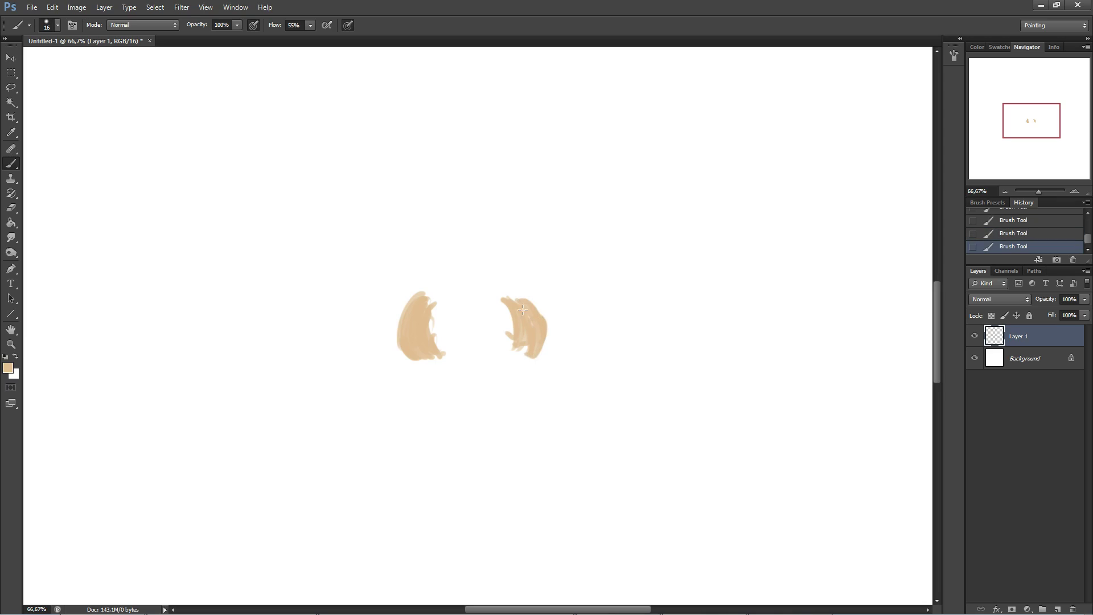
mouse_move(433, 349)
mouse_down()
mouse_move(465, 369)
mouse_move(514, 352)
mouse_move(466, 376)
mouse_move(452, 367)
mouse_up()
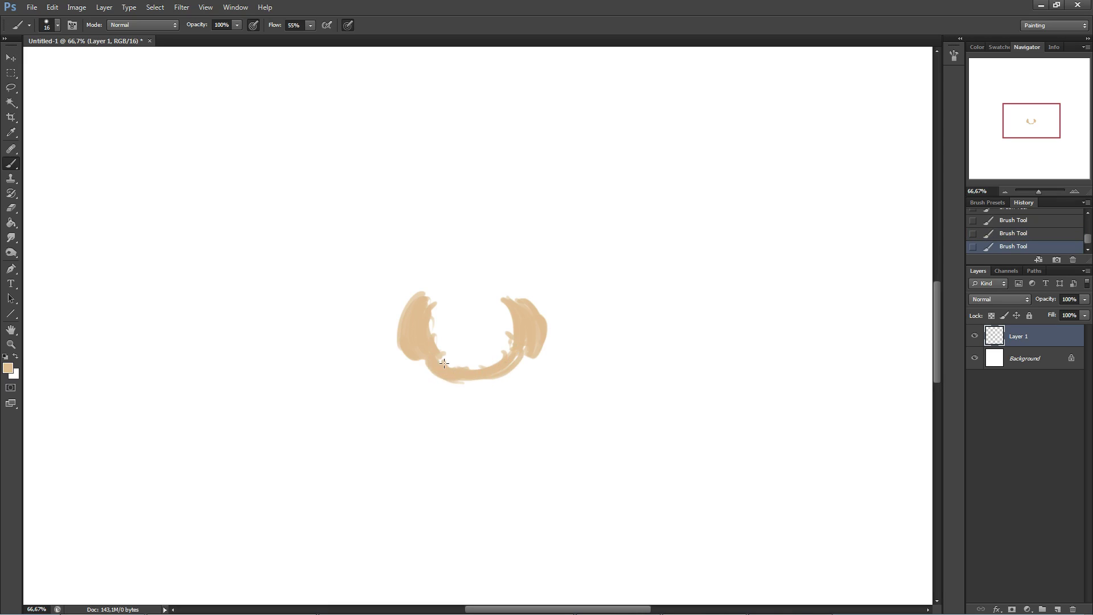
mouse_move(526, 347)
mouse_down()
mouse_move(494, 377)
mouse_move(441, 377)
mouse_move(445, 354)
mouse_up()
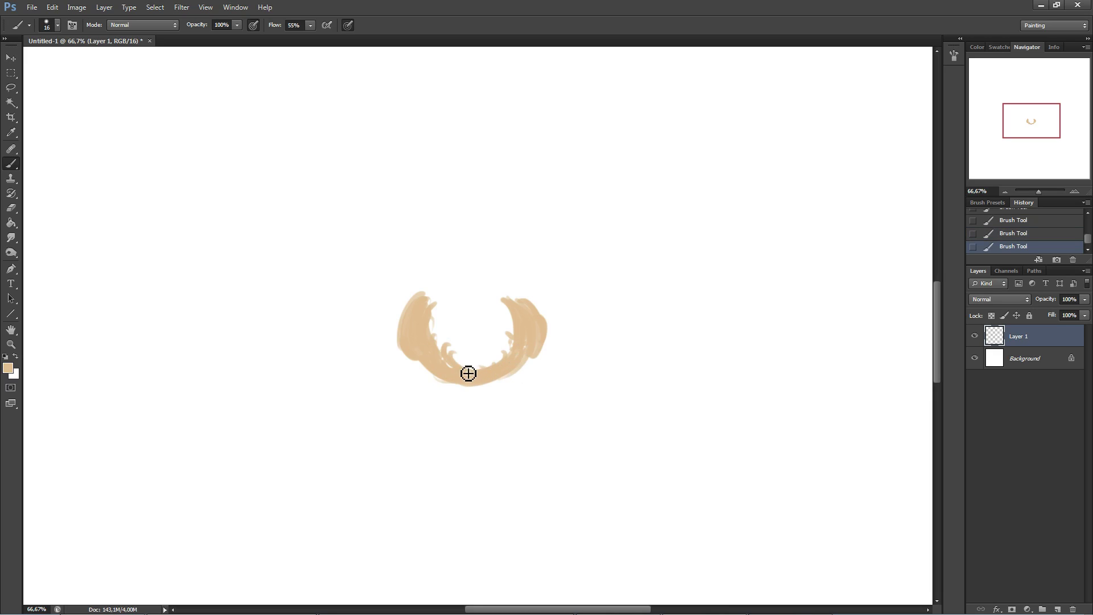
Step: Enlarge the brush to 35 px, fill in the tan ring and extend it up, down and sideways into a solid head
right_click(622, 401)
click(442, 325)
mouse_move(435, 308)
mouse_down()
mouse_move(484, 362)
mouse_move(439, 349)
mouse_move(502, 353)
mouse_move(471, 364)
mouse_move(511, 327)
mouse_move(469, 310)
mouse_move(496, 307)
mouse_move(510, 322)
mouse_move(505, 339)
mouse_move(436, 333)
mouse_move(487, 345)
mouse_move(455, 354)
mouse_move(437, 337)
mouse_move(494, 350)
mouse_move(445, 318)
mouse_move(458, 335)
mouse_move(497, 340)
mouse_move(450, 309)
mouse_move(421, 310)
mouse_move(441, 289)
mouse_move(425, 308)
mouse_move(466, 292)
mouse_move(435, 302)
mouse_move(512, 308)
mouse_move(450, 287)
mouse_move(475, 289)
mouse_move(425, 326)
mouse_up()
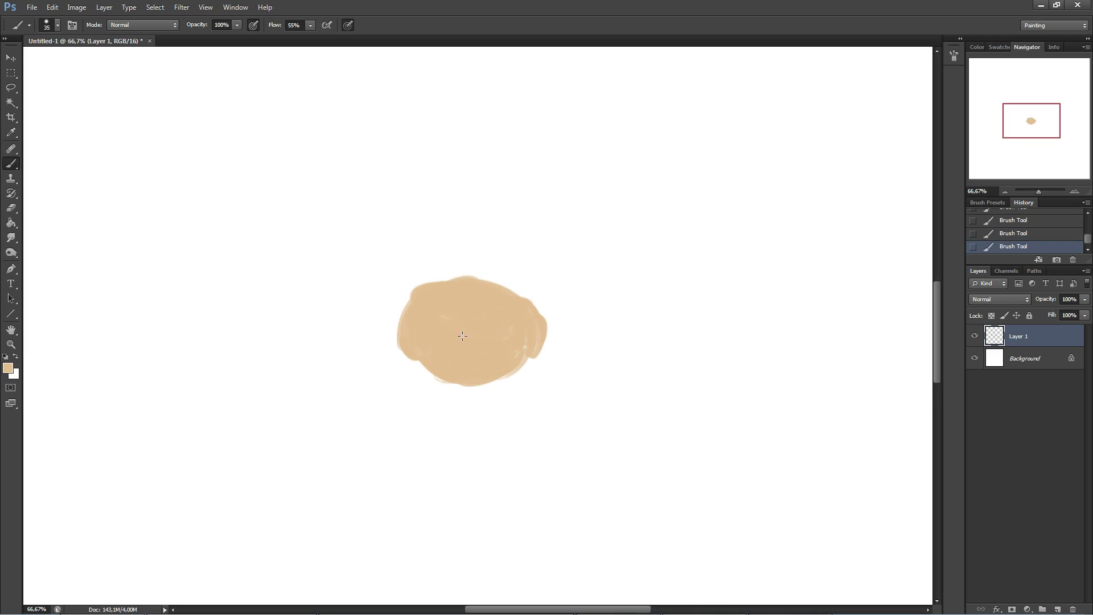
mouse_move(427, 359)
mouse_down()
mouse_move(479, 374)
mouse_move(452, 377)
mouse_move(532, 347)
mouse_move(466, 386)
mouse_move(516, 371)
mouse_move(454, 377)
mouse_move(454, 388)
mouse_move(516, 369)
mouse_move(474, 401)
mouse_move(512, 381)
mouse_move(516, 358)
mouse_move(445, 403)
mouse_move(466, 402)
mouse_move(413, 359)
mouse_up()
mouse_move(472, 404)
mouse_down()
mouse_move(504, 401)
mouse_move(510, 387)
mouse_up()
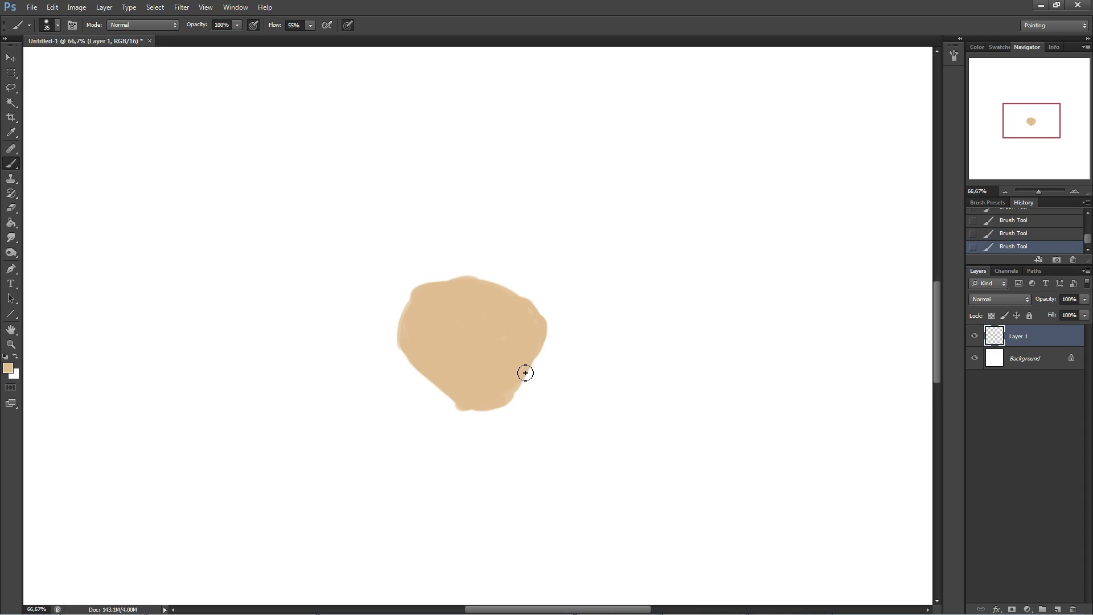
mouse_move(518, 302)
mouse_down()
mouse_move(537, 322)
mouse_move(468, 276)
mouse_move(504, 282)
mouse_move(481, 277)
mouse_move(422, 311)
mouse_move(398, 356)
mouse_move(409, 308)
mouse_move(420, 343)
mouse_move(465, 397)
mouse_up()
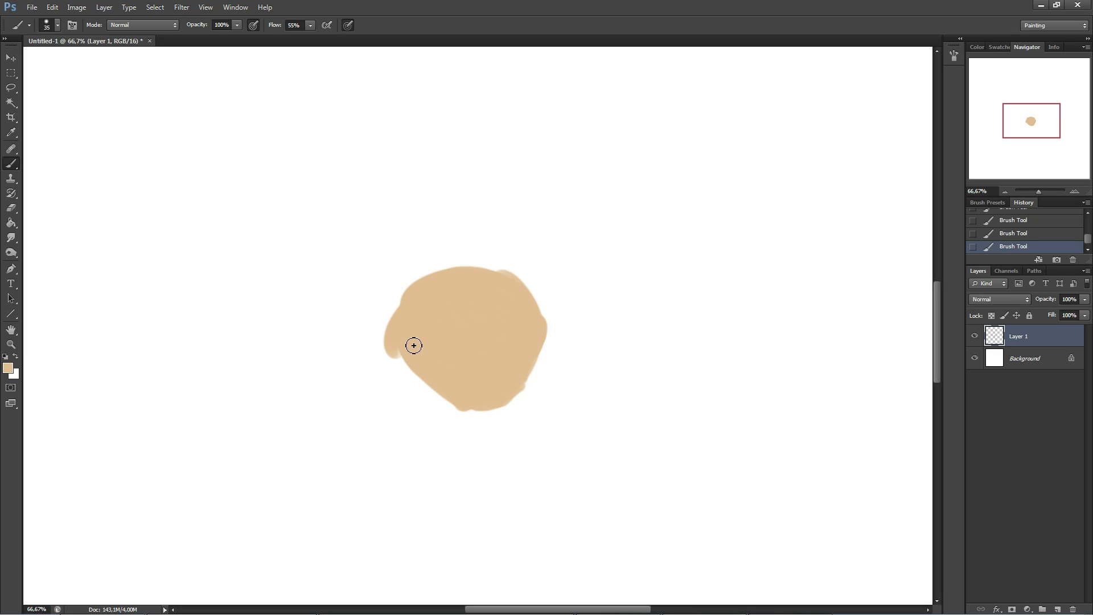
mouse_move(401, 302)
mouse_down()
mouse_move(504, 279)
mouse_move(451, 262)
mouse_move(512, 307)
mouse_move(498, 262)
mouse_move(536, 325)
mouse_move(505, 270)
mouse_move(536, 314)
mouse_move(497, 265)
mouse_move(425, 263)
mouse_move(471, 250)
mouse_move(427, 261)
mouse_move(399, 340)
mouse_move(468, 404)
mouse_move(525, 378)
mouse_move(494, 406)
mouse_move(518, 390)
mouse_move(538, 319)
mouse_move(518, 282)
mouse_move(486, 262)
mouse_move(490, 246)
mouse_move(508, 252)
mouse_move(393, 294)
mouse_move(427, 250)
mouse_move(408, 315)
mouse_move(417, 361)
mouse_move(391, 327)
mouse_move(418, 261)
mouse_move(445, 238)
mouse_move(395, 322)
mouse_move(392, 280)
mouse_move(403, 339)
mouse_up()
drag(487, 251, 429, 251)
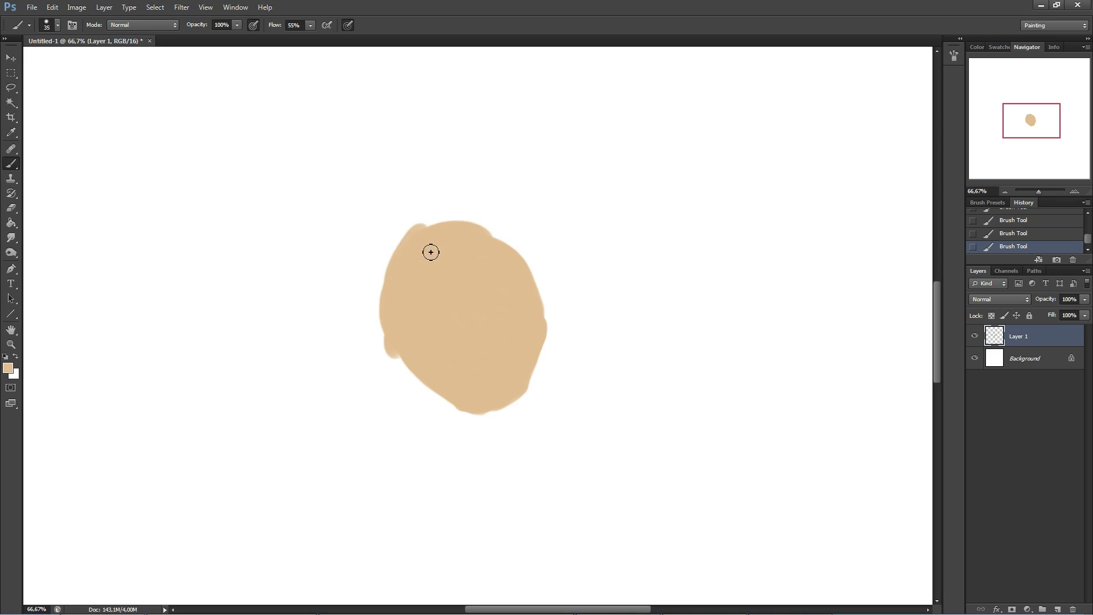
Step: Smooth the outer edges of the tan head and paint a neck below it in the same tan
drag(539, 328, 545, 308)
drag(481, 228, 500, 258)
drag(509, 401, 505, 424)
drag(399, 358, 411, 420)
mouse_move(418, 383)
mouse_down()
mouse_move(423, 407)
mouse_move(495, 425)
mouse_move(454, 420)
mouse_move(439, 390)
mouse_move(457, 417)
mouse_move(433, 419)
mouse_move(420, 404)
mouse_move(425, 384)
mouse_move(422, 415)
mouse_move(496, 434)
mouse_move(432, 424)
mouse_up()
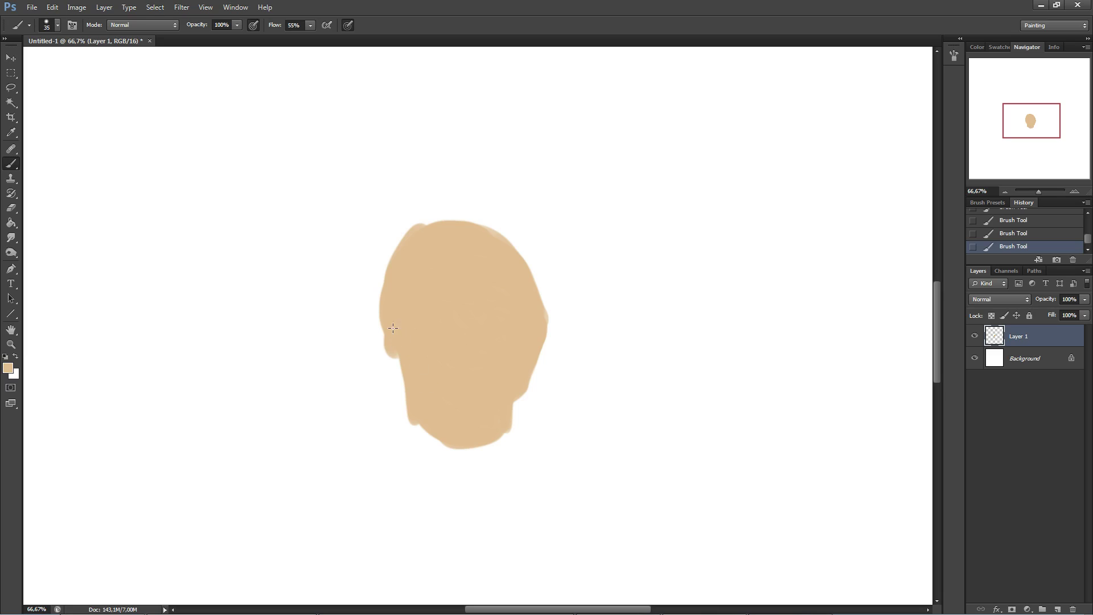
Step: Set the foreground color to a muted grey-violet and paint a shirt with collar and shoulders around the neck
click(9, 367)
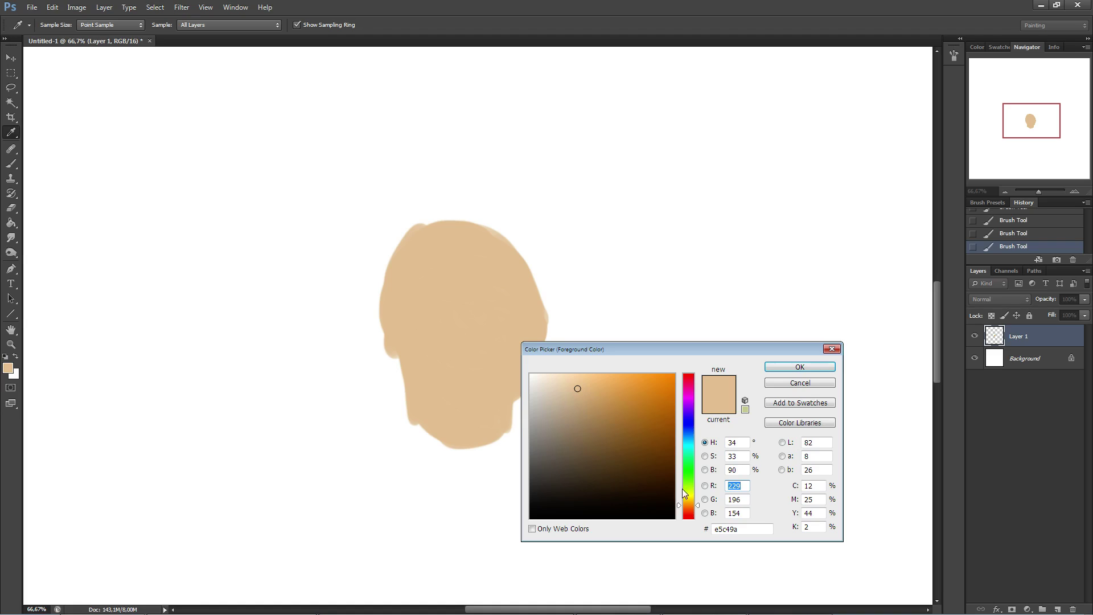
drag(688, 503, 685, 431)
drag(554, 390, 548, 417)
click(768, 366)
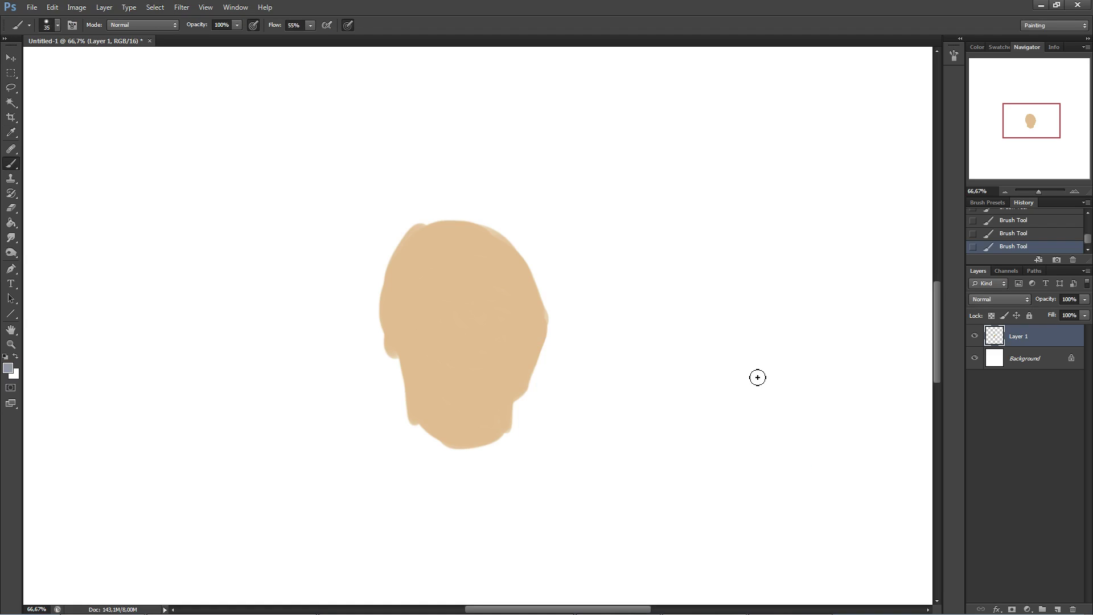
mouse_move(406, 418)
mouse_down()
mouse_move(477, 467)
mouse_move(462, 454)
mouse_move(474, 458)
mouse_move(490, 449)
mouse_move(469, 449)
mouse_move(515, 421)
mouse_up()
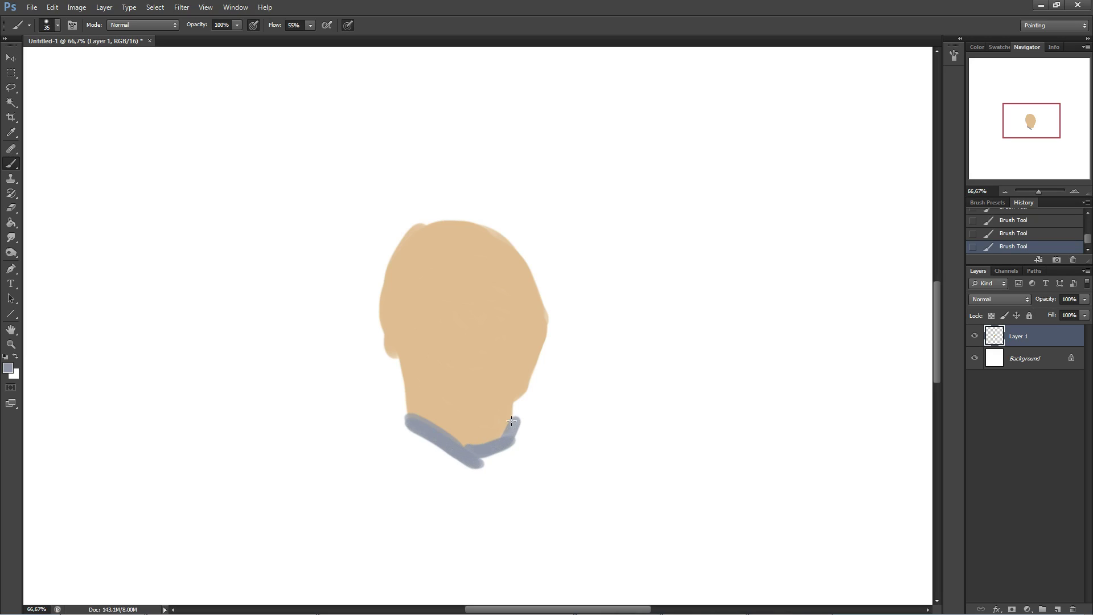
mouse_move(406, 417)
mouse_down()
mouse_move(349, 451)
mouse_move(391, 434)
mouse_move(351, 453)
mouse_move(401, 413)
mouse_move(376, 448)
mouse_move(426, 444)
mouse_move(455, 466)
mouse_move(399, 432)
mouse_move(422, 464)
mouse_move(389, 457)
mouse_move(380, 468)
mouse_move(385, 450)
mouse_move(501, 472)
mouse_move(432, 468)
mouse_move(451, 464)
mouse_move(472, 486)
mouse_move(499, 463)
mouse_up()
mouse_move(519, 426)
mouse_down()
mouse_move(512, 449)
mouse_move(524, 456)
mouse_move(520, 426)
mouse_move(545, 450)
mouse_move(527, 437)
mouse_move(538, 460)
mouse_move(502, 450)
mouse_move(480, 466)
mouse_up()
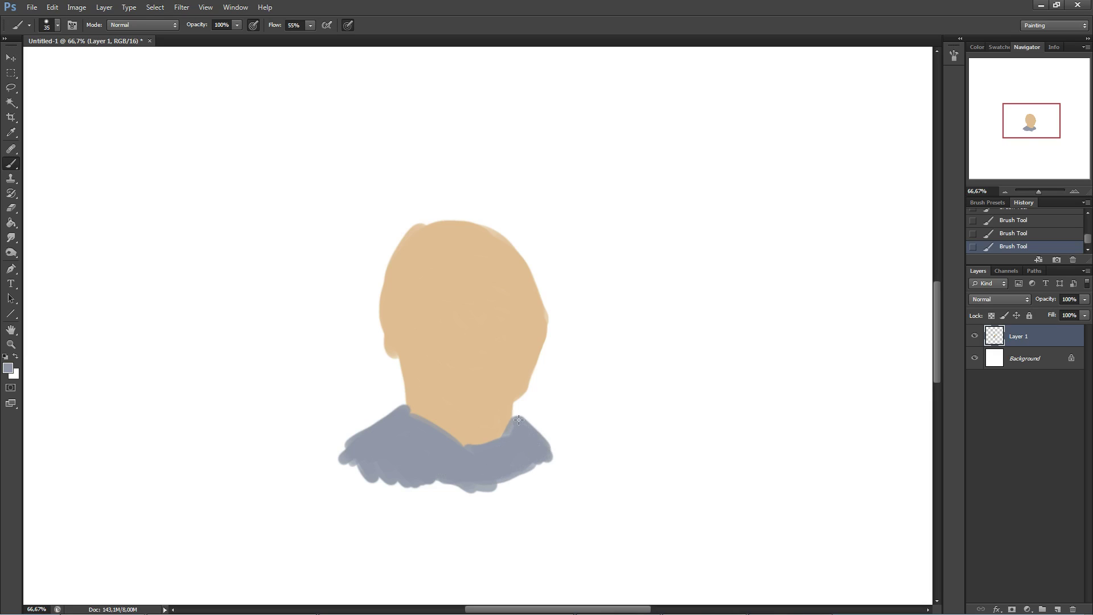
Step: Widen the grey-violet shoulders and extend the base of the neck over the shirt with the sampled skin tan
drag(506, 432, 481, 454)
mouse_move(366, 446)
mouse_down()
mouse_move(327, 471)
mouse_move(364, 440)
mouse_move(368, 483)
mouse_move(340, 460)
mouse_move(358, 487)
mouse_move(392, 467)
mouse_move(492, 477)
mouse_move(402, 484)
mouse_move(482, 483)
mouse_move(546, 466)
mouse_move(385, 487)
mouse_up()
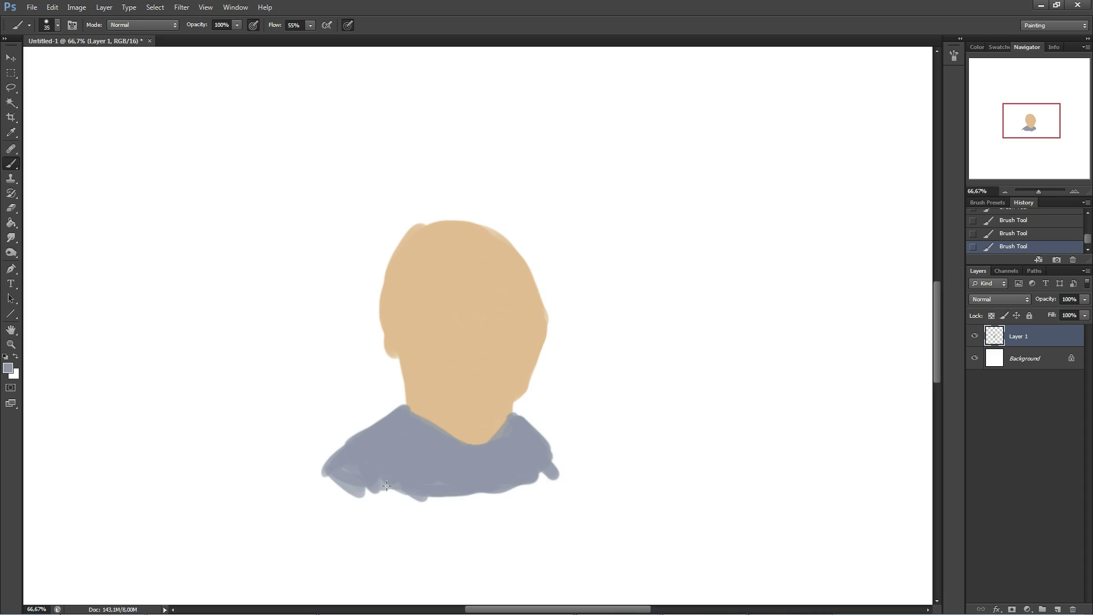
alt+click(498, 410)
mouse_move(434, 424)
mouse_down()
mouse_move(459, 436)
mouse_move(415, 408)
mouse_move(478, 442)
mouse_move(438, 422)
mouse_move(499, 429)
mouse_move(430, 417)
mouse_move(470, 433)
mouse_move(450, 437)
mouse_move(499, 443)
mouse_move(459, 439)
mouse_move(505, 434)
mouse_move(490, 440)
mouse_move(503, 427)
mouse_move(472, 446)
mouse_up()
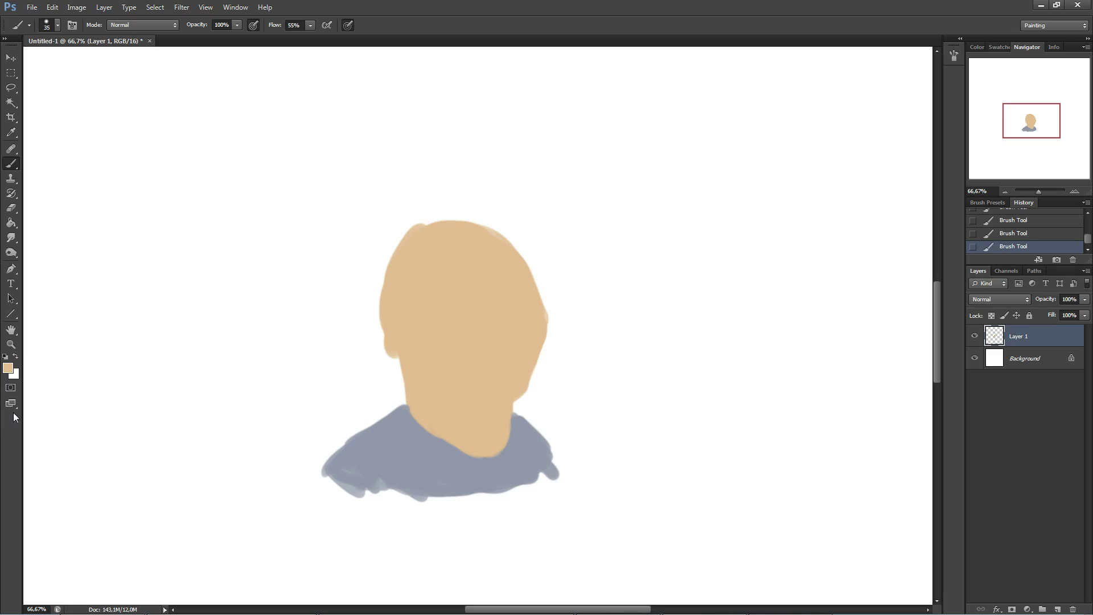
Step: Paint the inner collar under the neck in a darker shade of the shirt color and trim its edge with the shirt color
alt+click(376, 433)
click(10, 371)
click(548, 440)
click(800, 366)
mouse_move(505, 443)
mouse_down()
mouse_move(474, 453)
mouse_move(495, 452)
mouse_move(453, 448)
mouse_move(512, 444)
mouse_move(444, 442)
mouse_move(519, 447)
mouse_move(445, 447)
mouse_move(508, 437)
mouse_up()
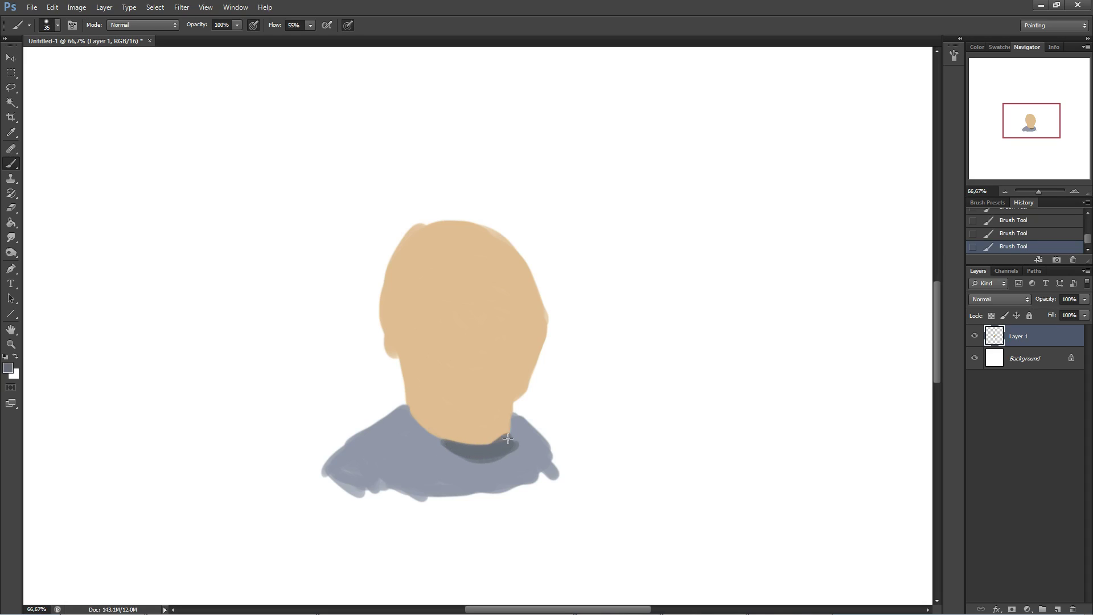
alt+click(406, 435)
mouse_move(518, 427)
mouse_down()
mouse_move(510, 463)
mouse_move(518, 447)
mouse_move(458, 465)
mouse_up()
Step: Set the foreground color to white, #ffffff, and paint two eye shapes on the face
alt+click(481, 320)
click(9, 368)
drag(547, 381, 531, 372)
click(799, 367)
mouse_move(480, 321)
mouse_down()
mouse_move(464, 310)
mouse_move(441, 324)
mouse_move(508, 320)
mouse_move(508, 294)
mouse_move(527, 321)
mouse_move(514, 320)
mouse_up()
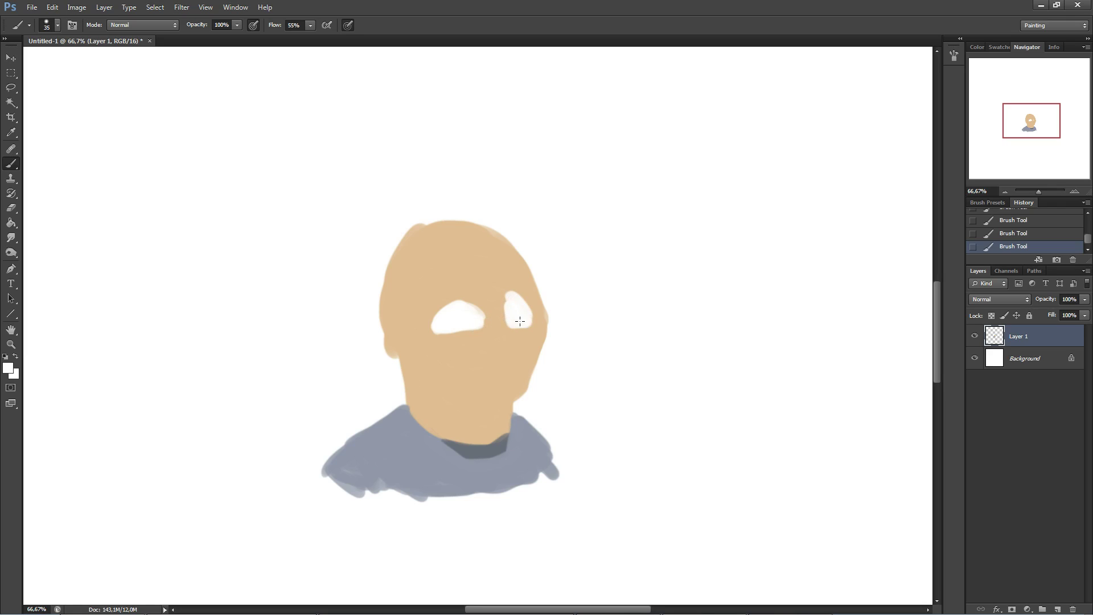
drag(446, 313, 478, 322)
Step: Set the foreground color to a muted green and paint a round iris in each eye
click(7, 368)
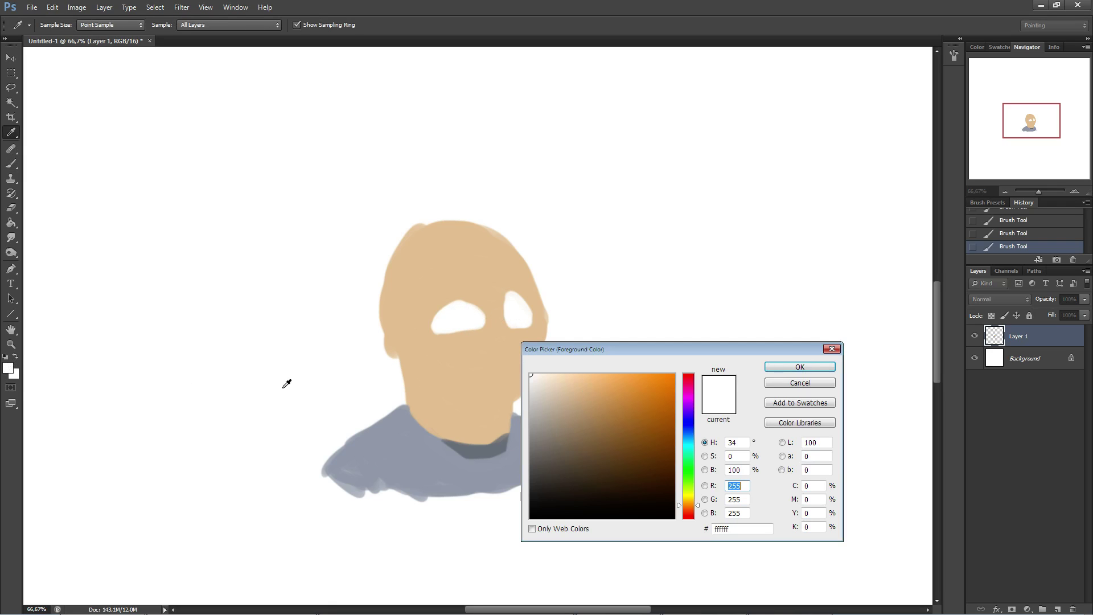
click(686, 472)
click(582, 391)
click(579, 430)
click(561, 423)
drag(562, 423, 562, 424)
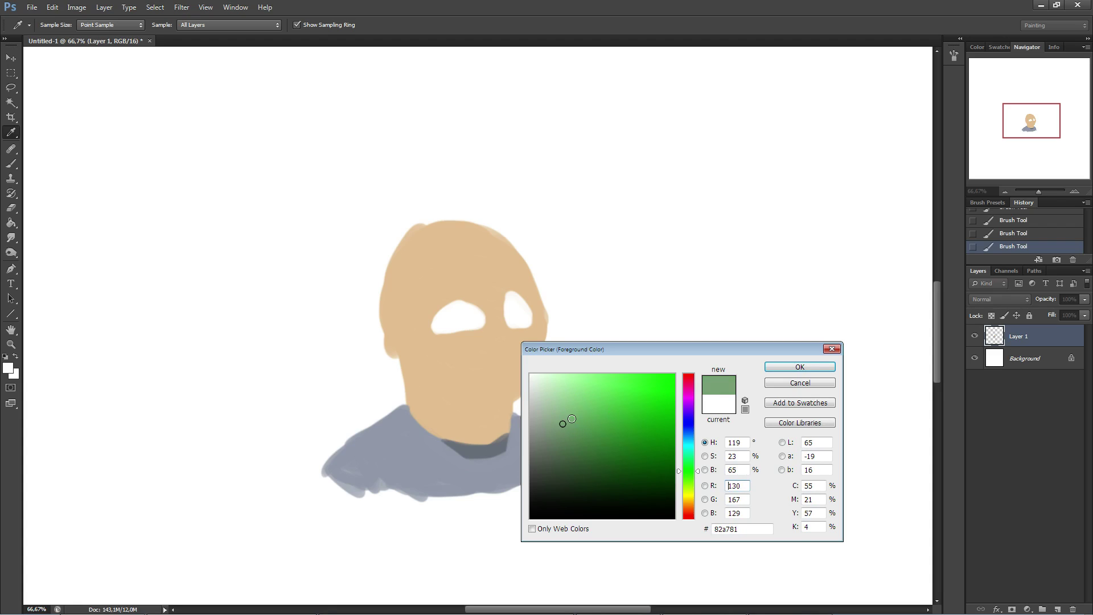
click(801, 369)
drag(452, 317, 515, 311)
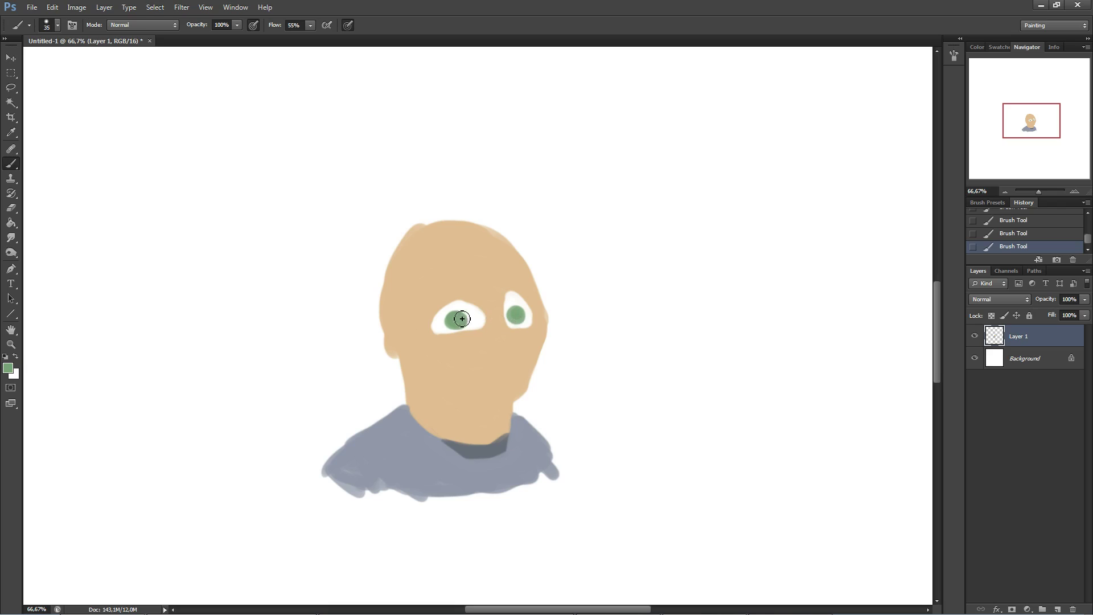
Step: Paint a black pupil in each green iris and add white highlights sampled from the eye white
alt+click(519, 306)
click(8, 368)
drag(541, 472, 521, 526)
click(799, 366)
click(457, 320)
click(516, 316)
alt+click(475, 315)
click(447, 314)
Step: Set the foreground color to a slightly darker tan than the skin and load Layer 1's painted area as a selection
click(9, 368)
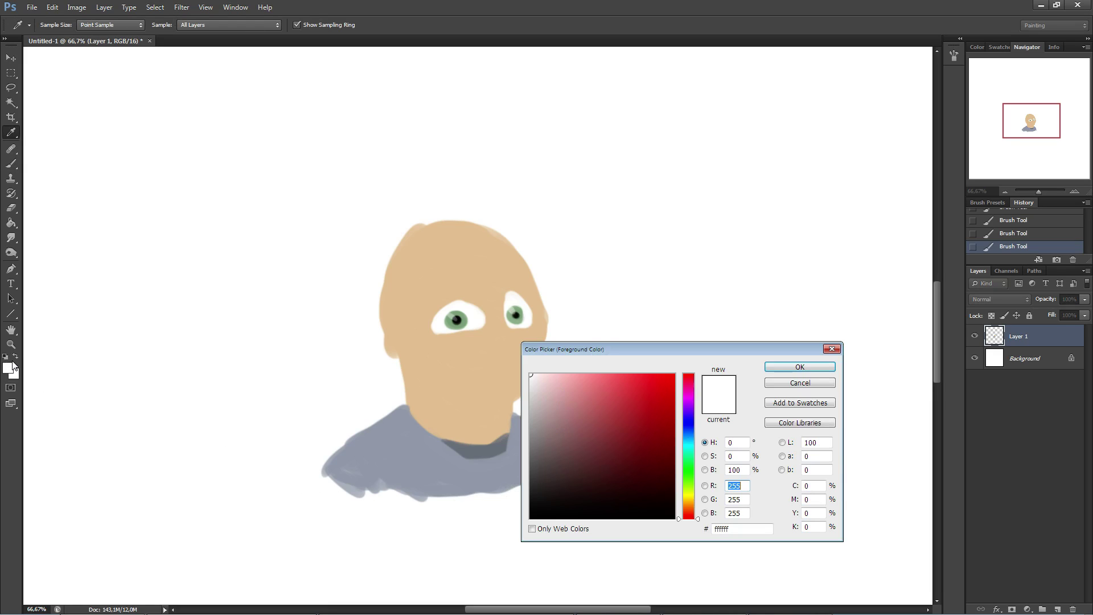
click(447, 355)
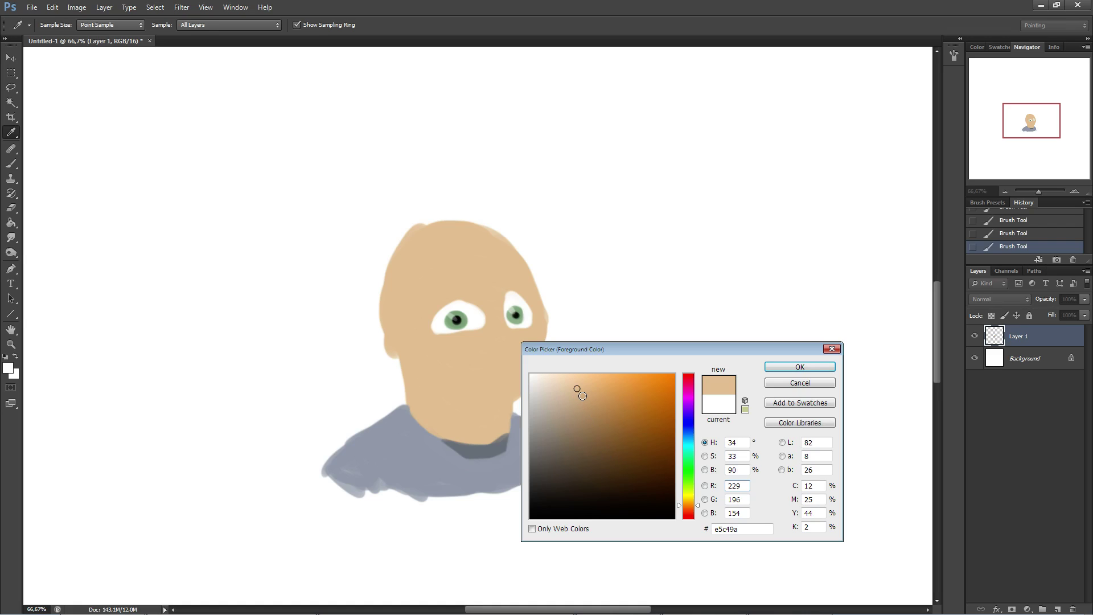
click(769, 367)
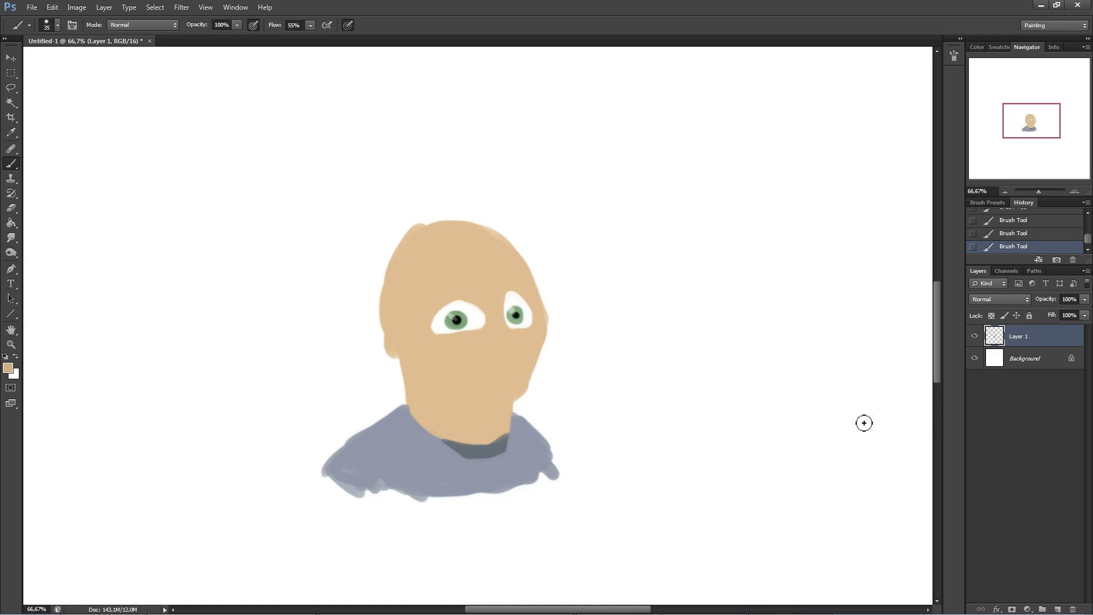
ctrl+click(993, 339)
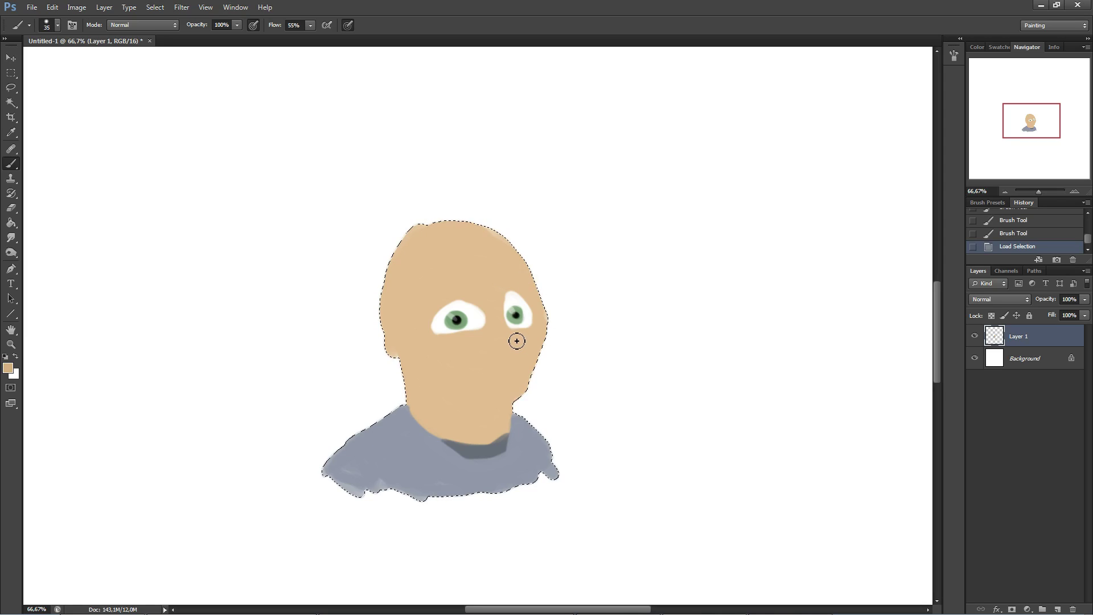
Step: Shade the nose, eye socket, cheek edge and chin in the darker tan and undo the last three strokes
drag(511, 335, 536, 330)
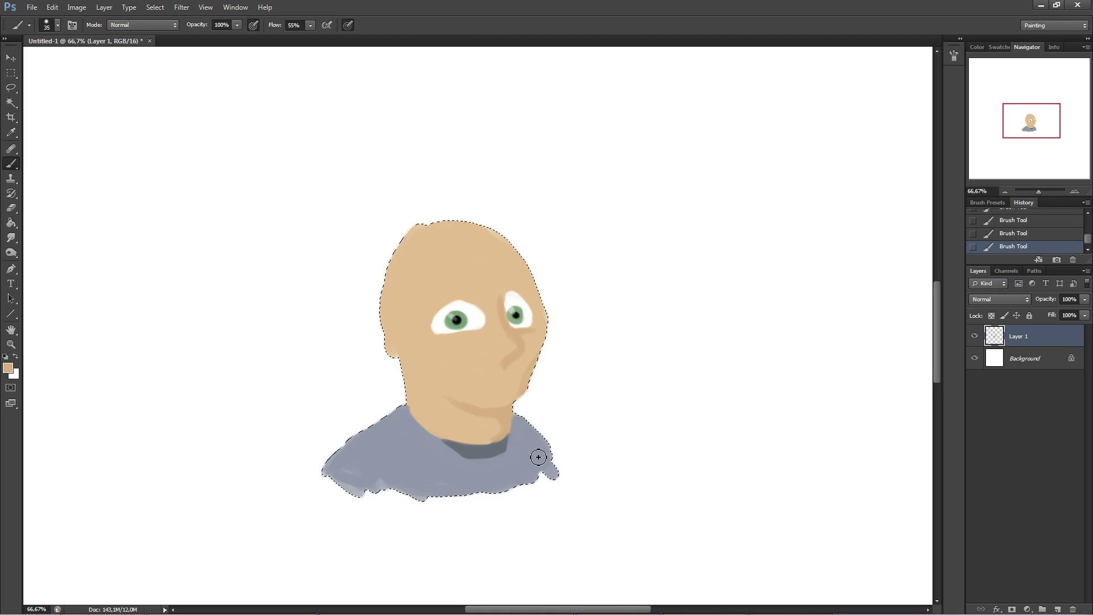
key(ctrl+alt+z)
key(ctrl+alt+z)
key(ctrl+alt+z)
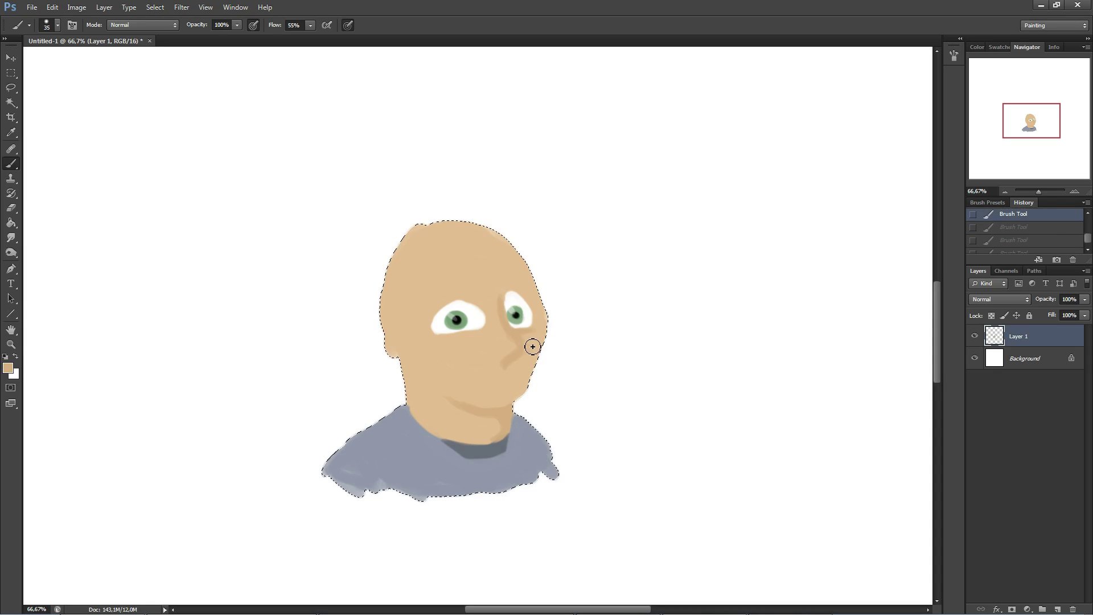
Step: Repaint the cheek edge shadow and add the hairline, eyebrows and mouth in the darker tan
drag(551, 338, 527, 398)
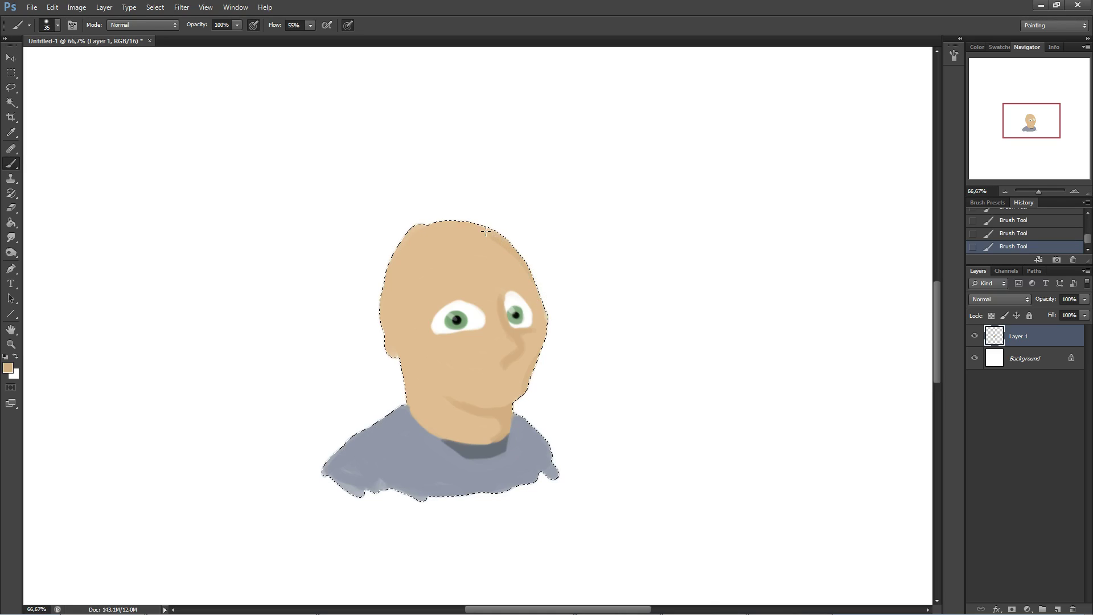
drag(377, 299, 380, 302)
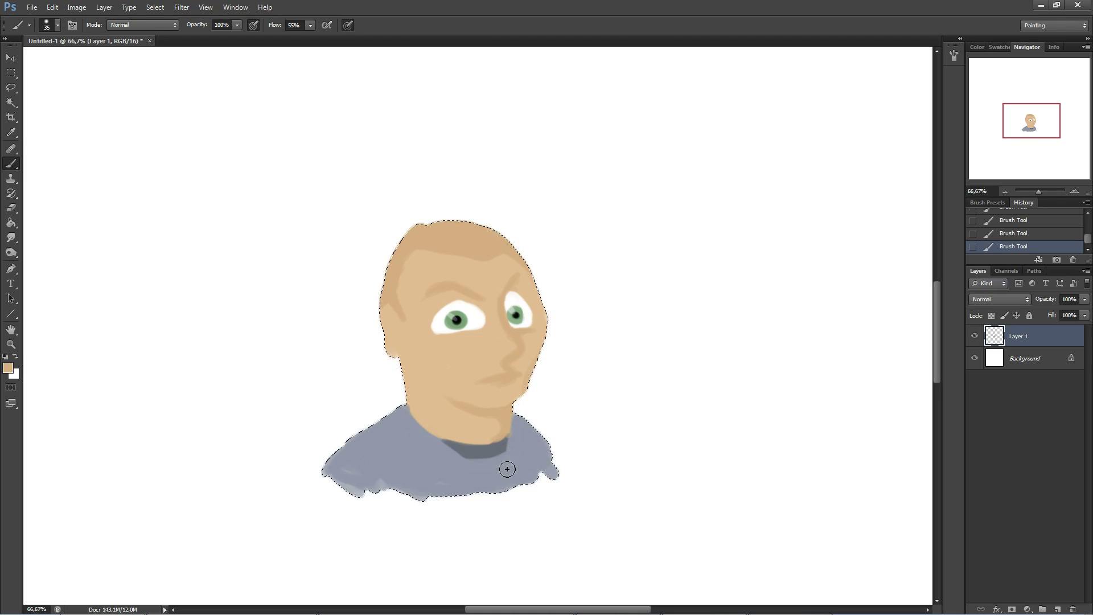
Step: Set the foreground color to a reddish tan, #daae8b, and tint the lips with it
alt+click(520, 435)
click(9, 368)
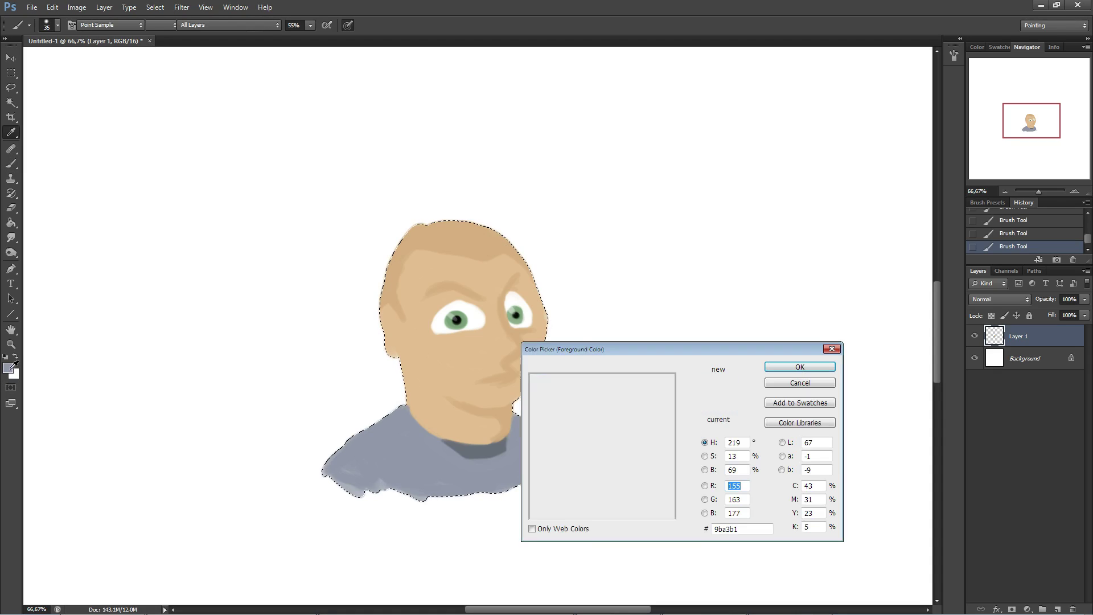
click(491, 372)
click(688, 508)
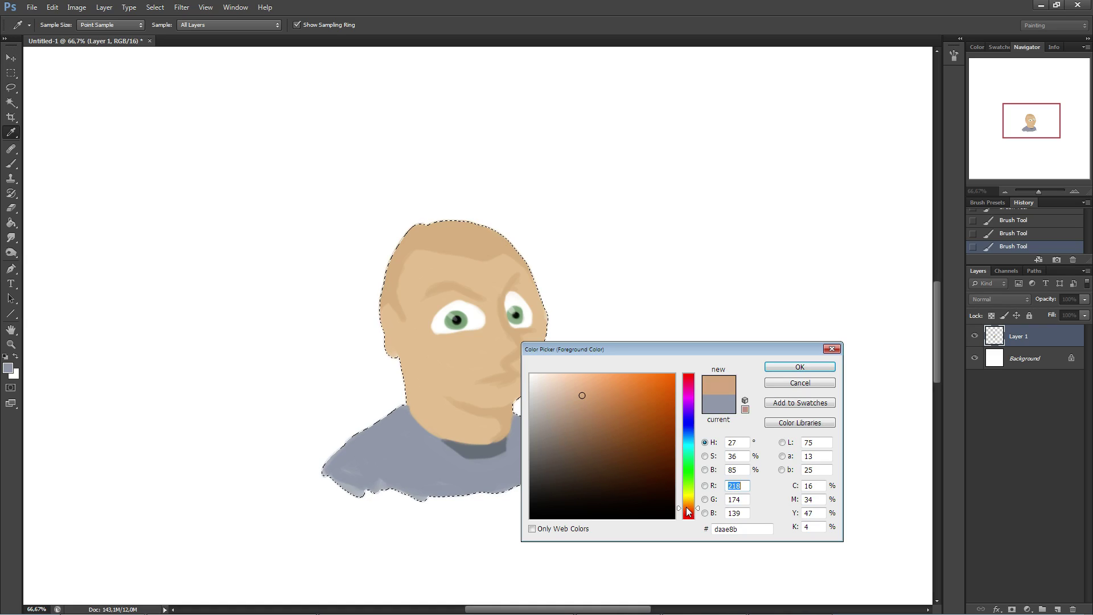
click(800, 366)
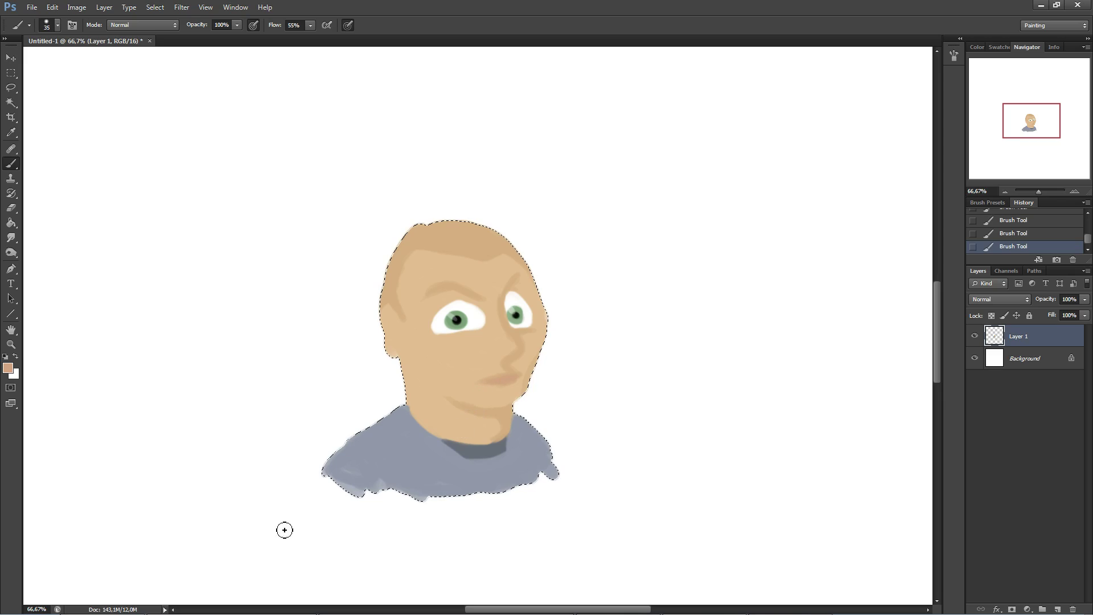
Step: Set the foreground color to a dark grey, #595858
click(8, 368)
drag(560, 445, 531, 470)
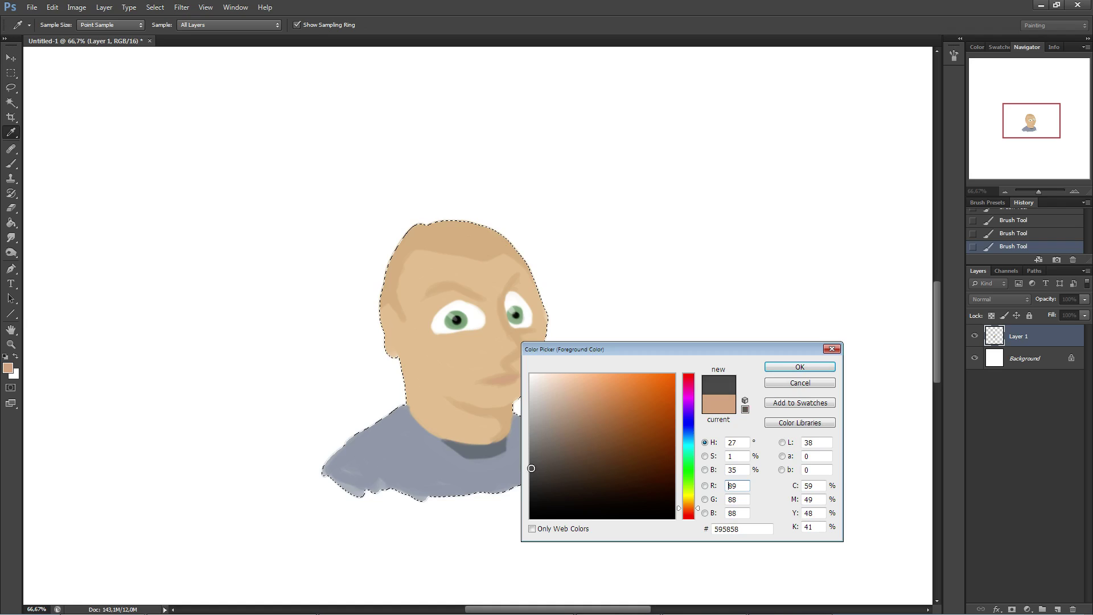
click(800, 367)
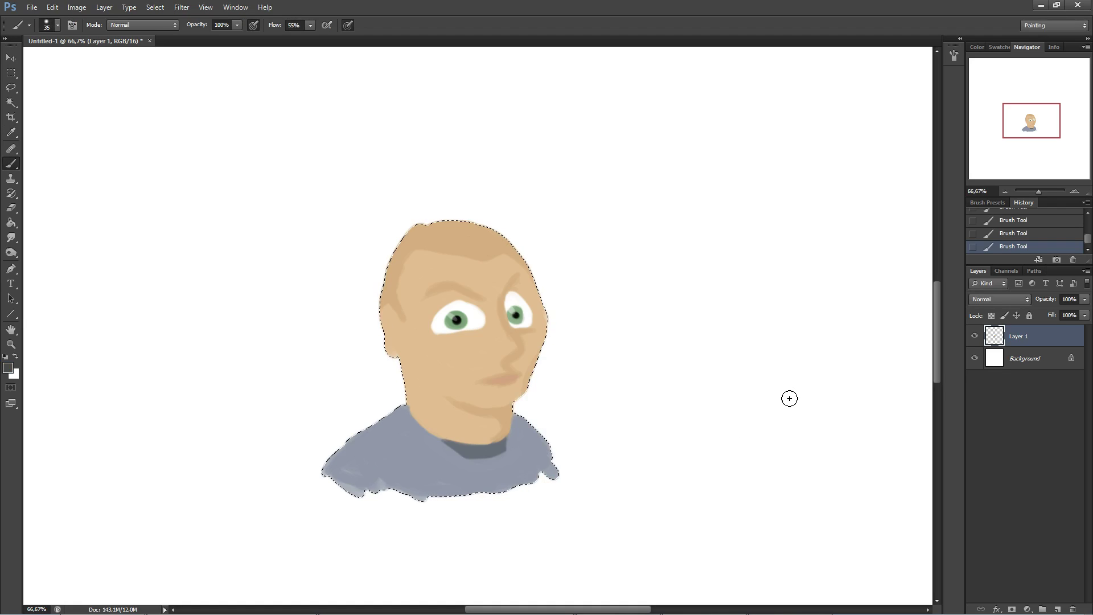
Step: Set the brush to 60% opacity and 16 px, and add a new layer above Layer 1
key(ctrl+plus)
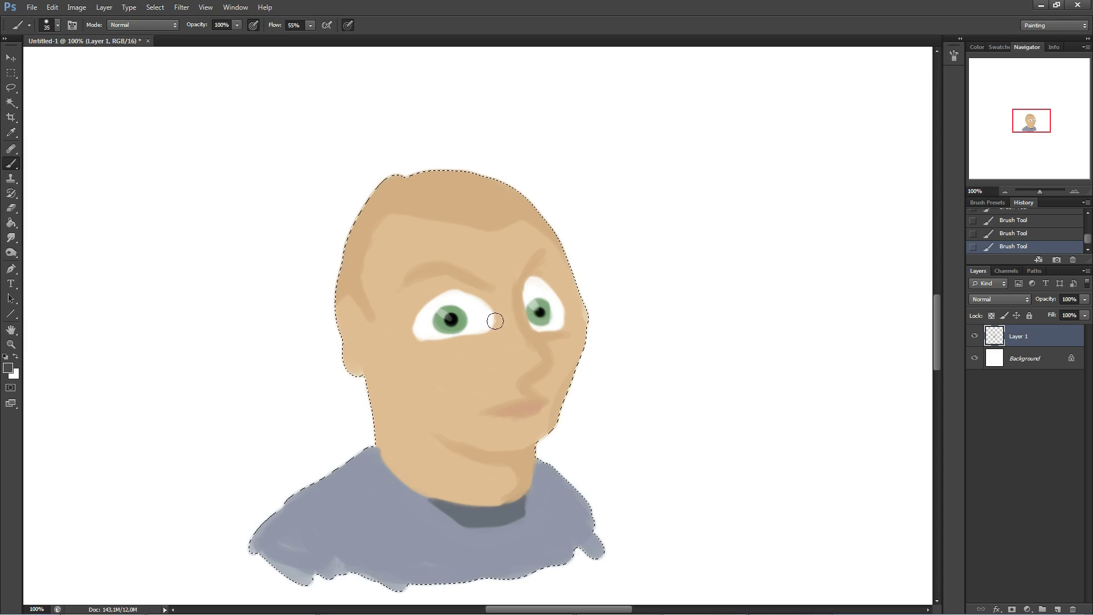
key(6)
right_click(537, 401)
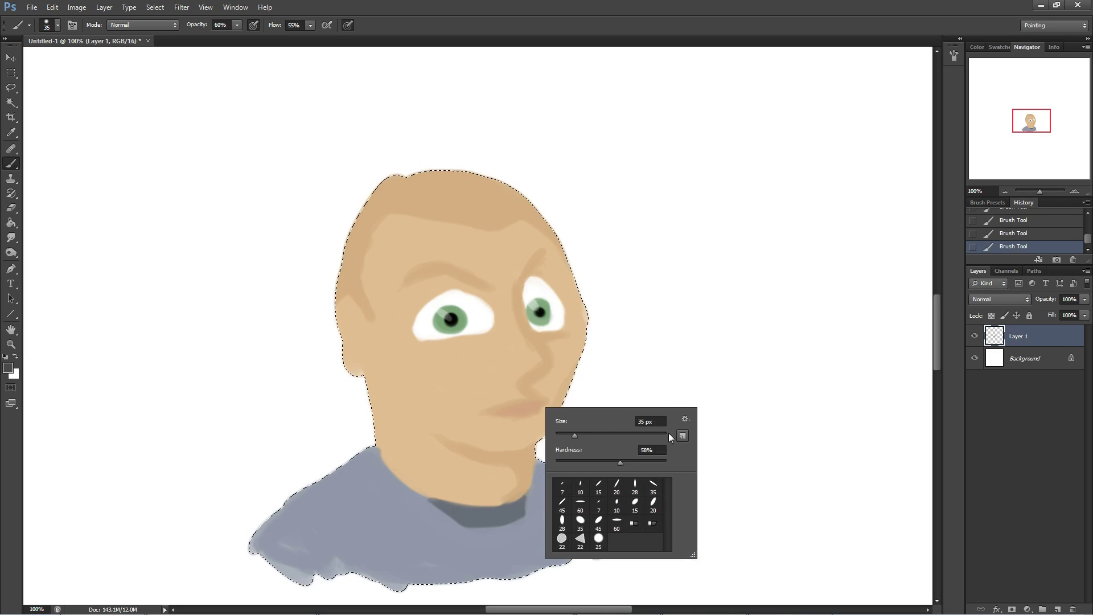
click(649, 421)
text(16)
key(Return)
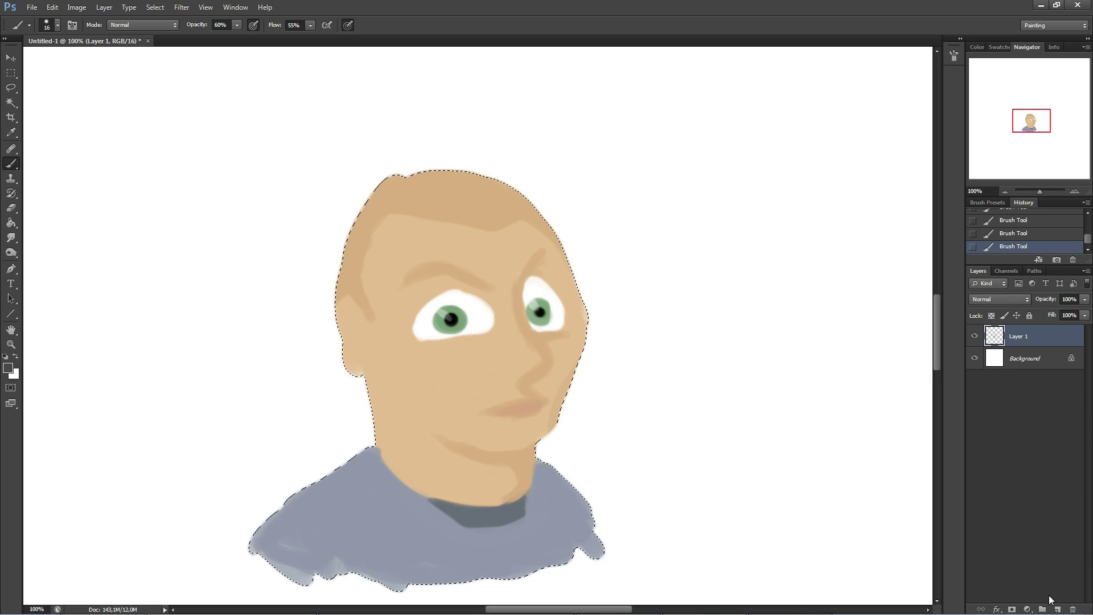
click(1057, 609)
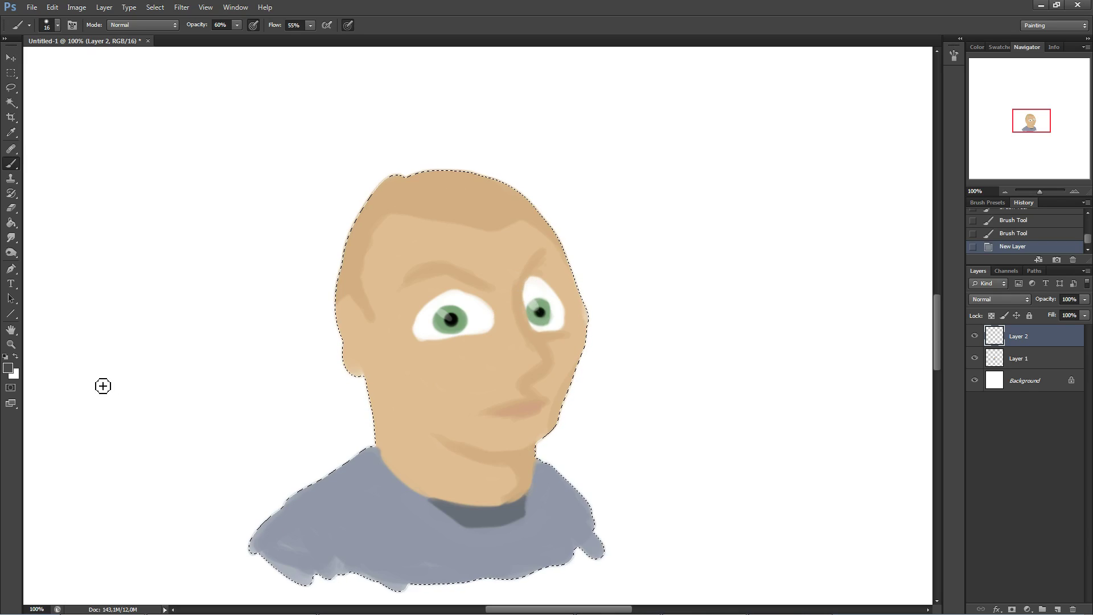
Step: Set the foreground color to a dark muted purple
click(8, 368)
click(426, 383)
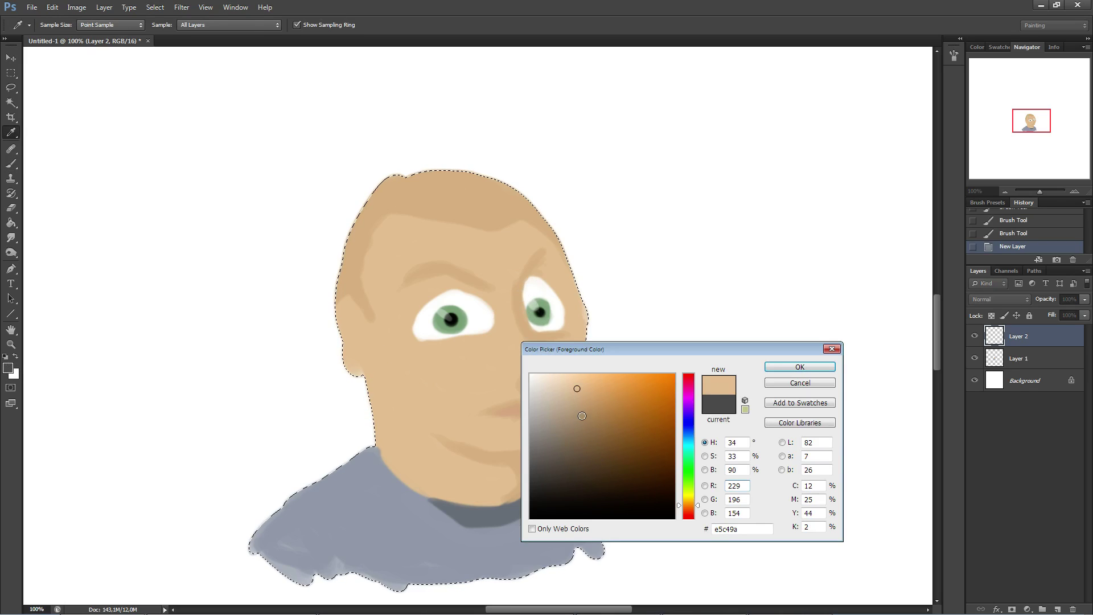
drag(572, 398, 555, 472)
drag(694, 505, 685, 500)
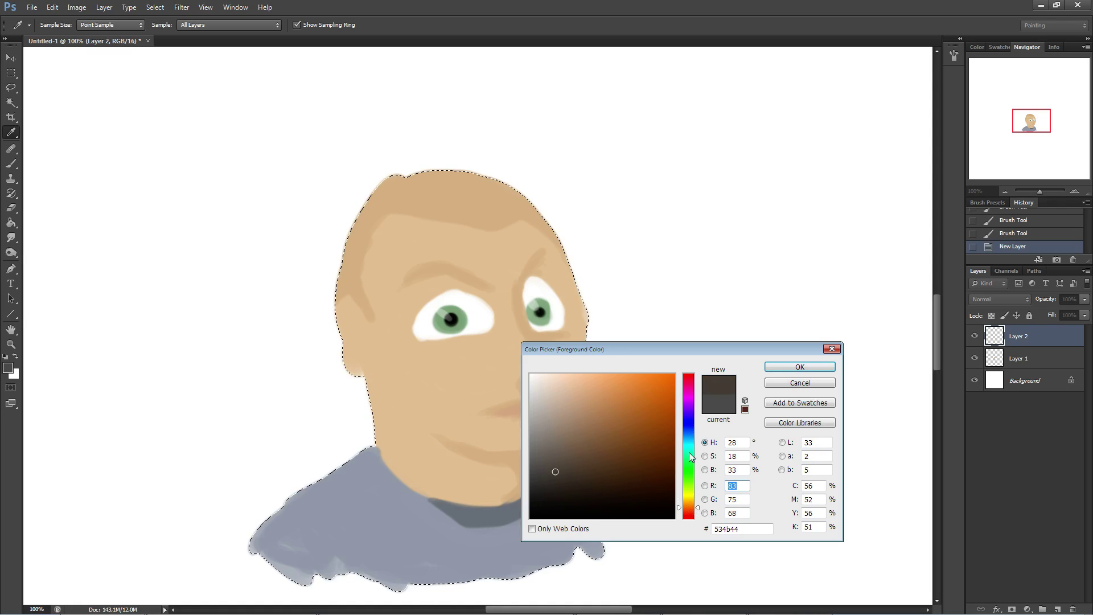
click(688, 403)
click(779, 366)
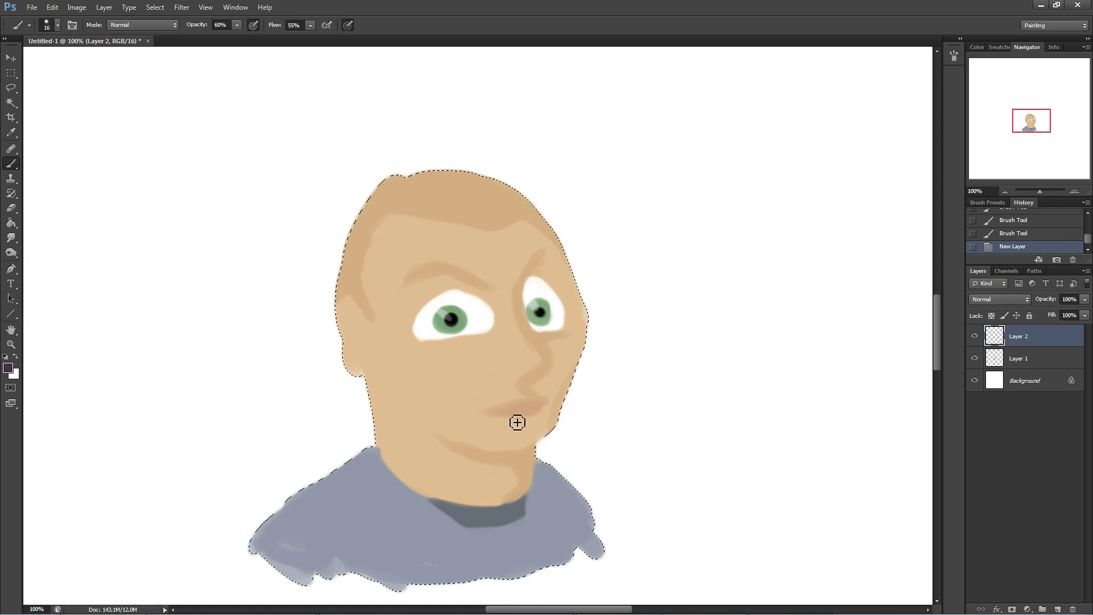
Step: Paint dark purple contour strokes along the face edge, chin, nose and mouth on Layer 2
drag(548, 439, 526, 459)
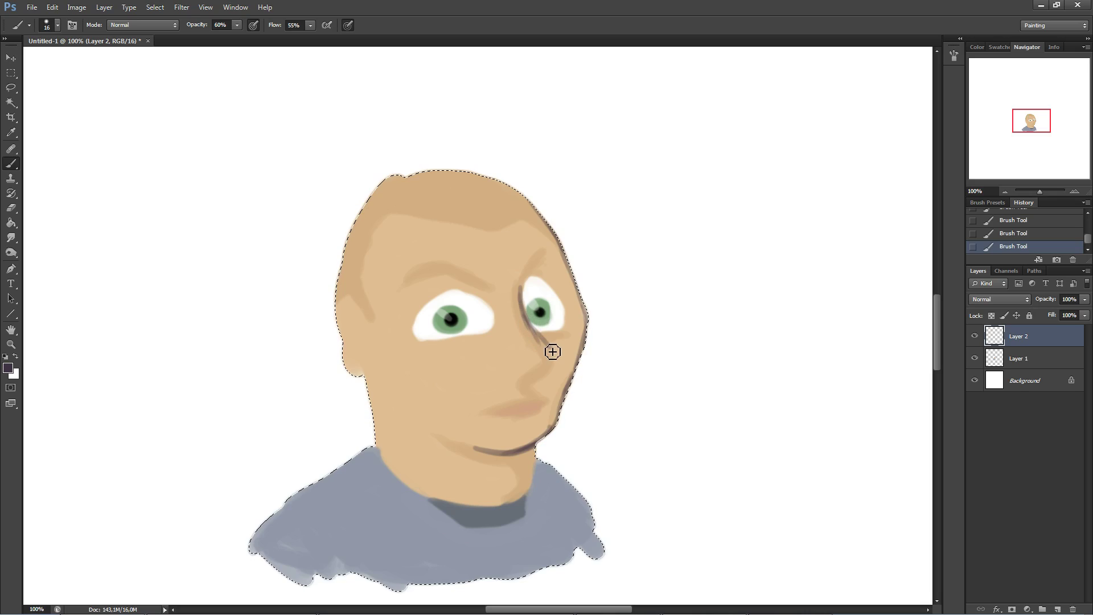
mouse_move(537, 328)
mouse_down()
mouse_move(523, 286)
mouse_move(522, 297)
mouse_move(538, 274)
mouse_move(520, 284)
mouse_move(527, 299)
mouse_move(530, 268)
mouse_up()
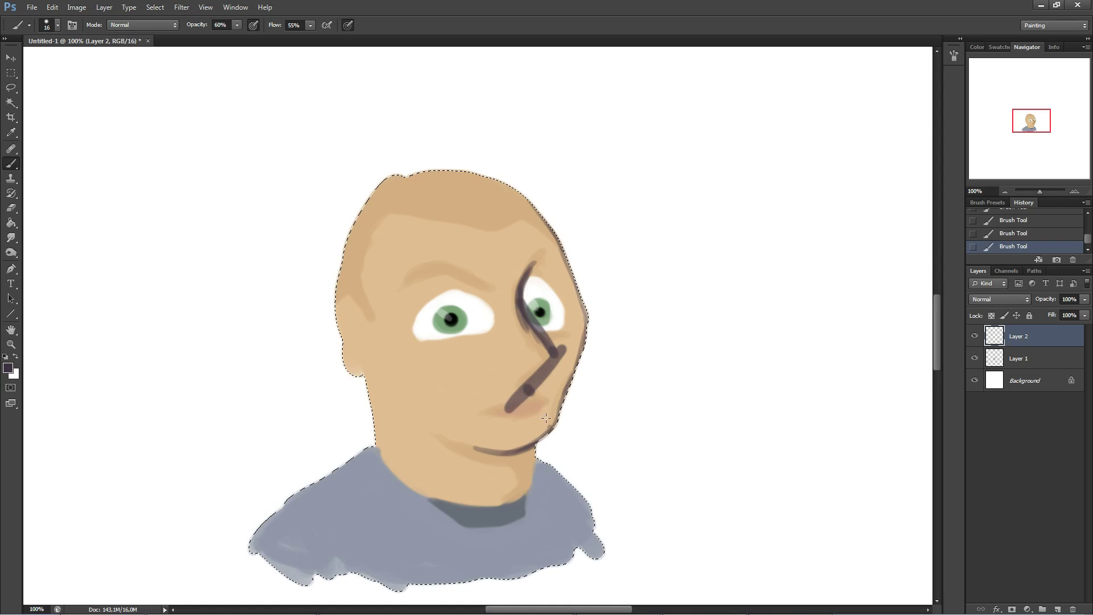
drag(545, 416, 516, 387)
key(ctrl+s)
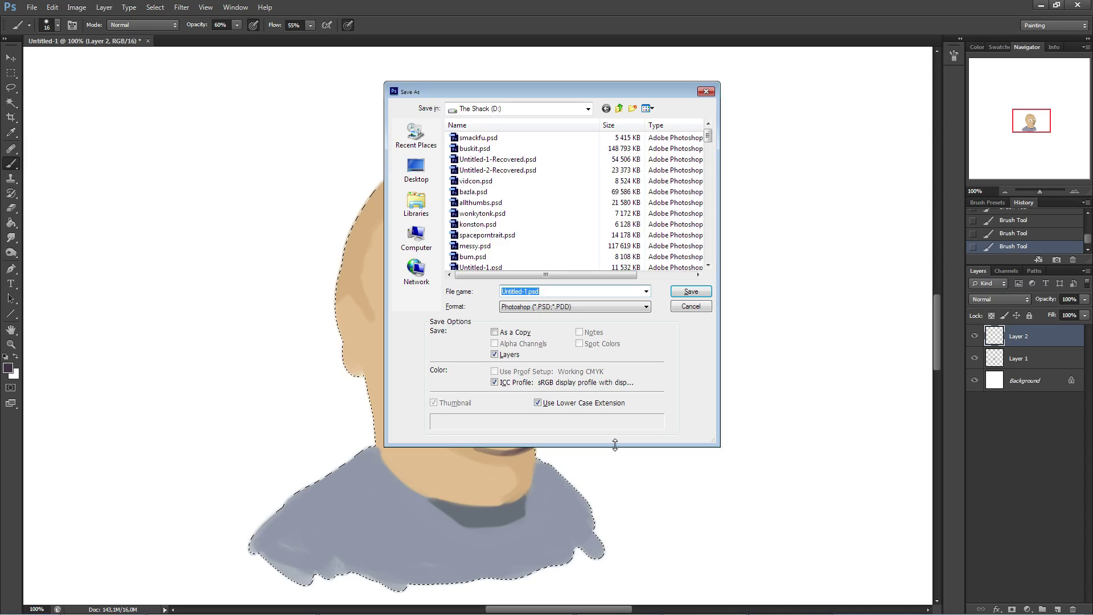
key(Escape)
Step: Remove the head-and-shoulders selection and clear all strokes from Layer 2
key(ctrl+d)
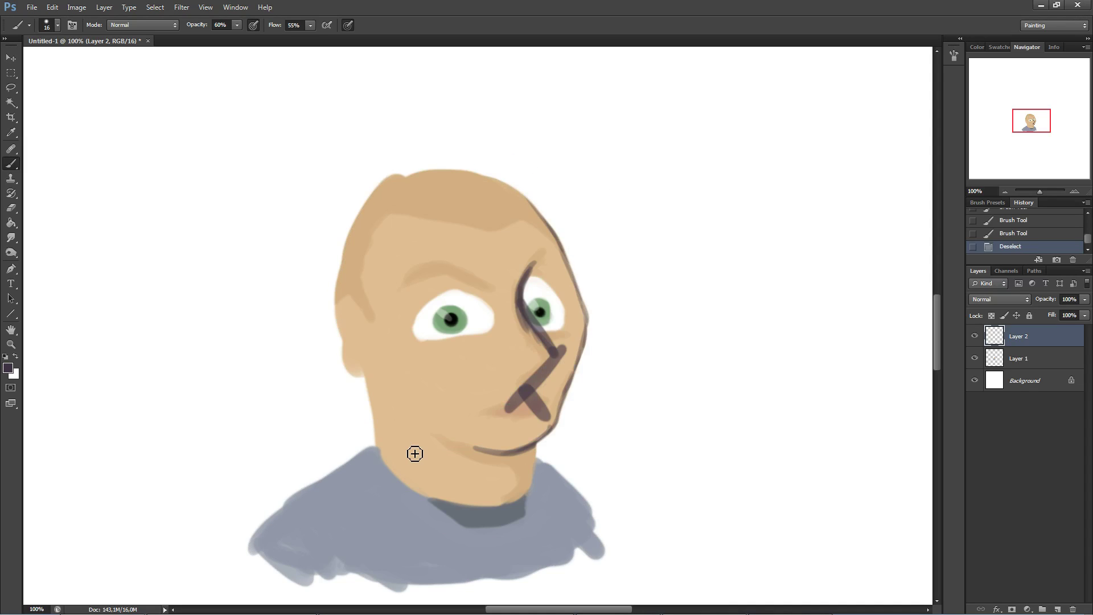
key(ctrl+a)
key(Delete)
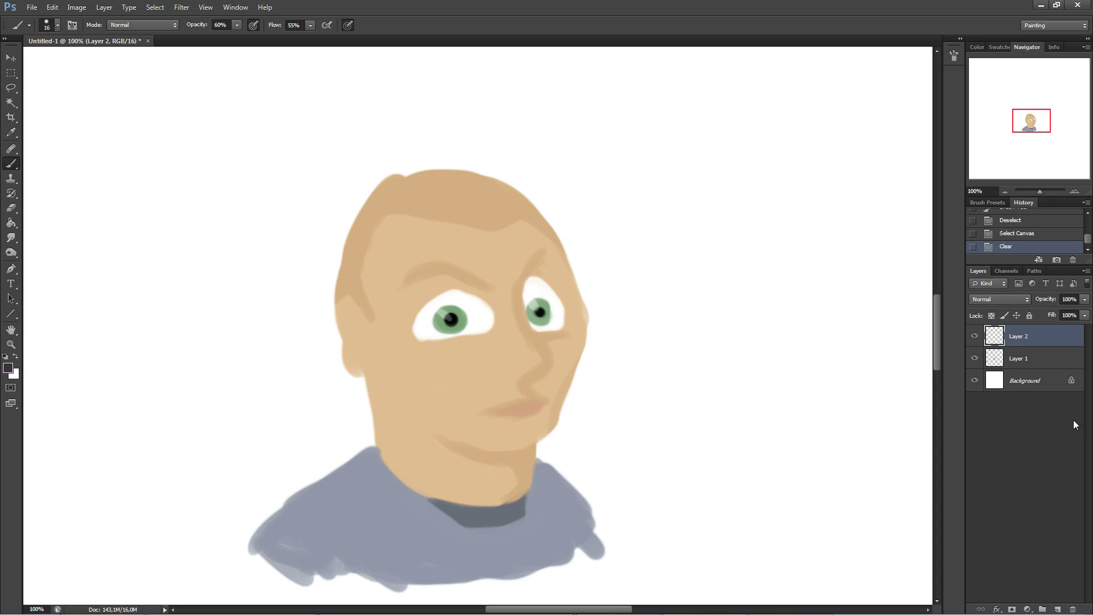
Step: Hand-letter "OH BOY!" in dark purple beside the portrait, level with the forehead
drag(349, 357, 256, 285)
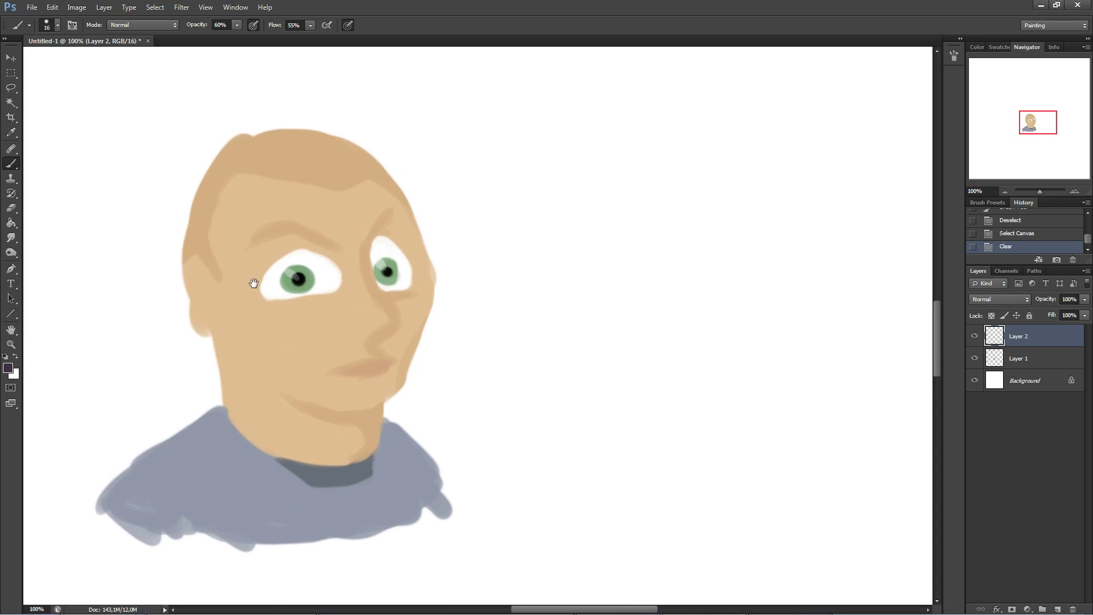
drag(497, 181, 538, 222)
mouse_move(551, 166)
mouse_down()
mouse_move(565, 213)
mouse_move(566, 193)
mouse_up()
drag(610, 163, 621, 216)
drag(681, 161, 722, 136)
drag(711, 183, 714, 219)
drag(750, 111, 747, 170)
click(754, 199)
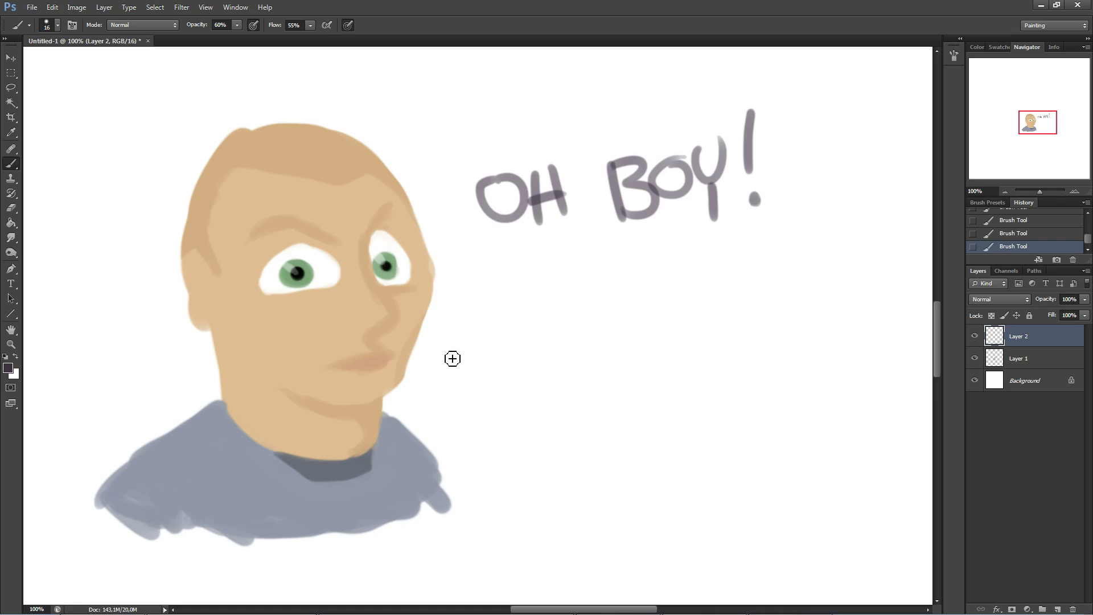
Step: Hand-letter "I CAN'T STAND PHOTOSHOR..." on two lines beneath "OH BOY!"
drag(476, 322, 480, 368)
mouse_move(554, 328)
mouse_down()
mouse_move(546, 368)
mouse_move(585, 350)
mouse_move(604, 363)
mouse_up()
mouse_move(573, 347)
mouse_down()
mouse_move(604, 342)
mouse_move(642, 305)
mouse_move(665, 342)
mouse_up()
mouse_move(637, 310)
mouse_down()
mouse_move(756, 306)
mouse_move(734, 350)
mouse_up()
drag(785, 300, 784, 353)
drag(760, 310, 816, 301)
drag(797, 365, 828, 359)
mouse_move(794, 342)
mouse_down()
mouse_move(832, 330)
mouse_move(856, 304)
mouse_move(870, 360)
mouse_up()
drag(870, 310, 872, 359)
drag(466, 401, 472, 457)
mouse_move(461, 398)
mouse_down()
mouse_move(491, 421)
mouse_move(504, 457)
mouse_up()
mouse_move(527, 392)
mouse_down()
mouse_move(526, 447)
mouse_move(532, 424)
mouse_up()
mouse_move(552, 403)
mouse_down()
mouse_move(586, 418)
mouse_move(613, 394)
mouse_up()
mouse_move(589, 399)
mouse_down()
mouse_move(587, 428)
mouse_move(627, 405)
mouse_move(640, 444)
mouse_up()
drag(673, 393, 670, 450)
drag(692, 392, 688, 444)
mouse_move(654, 422)
mouse_down()
mouse_move(685, 409)
mouse_move(700, 419)
mouse_move(691, 433)
mouse_move(722, 407)
mouse_move(728, 439)
mouse_up()
mouse_move(727, 388)
mouse_down()
mouse_move(756, 403)
mouse_move(752, 437)
mouse_up()
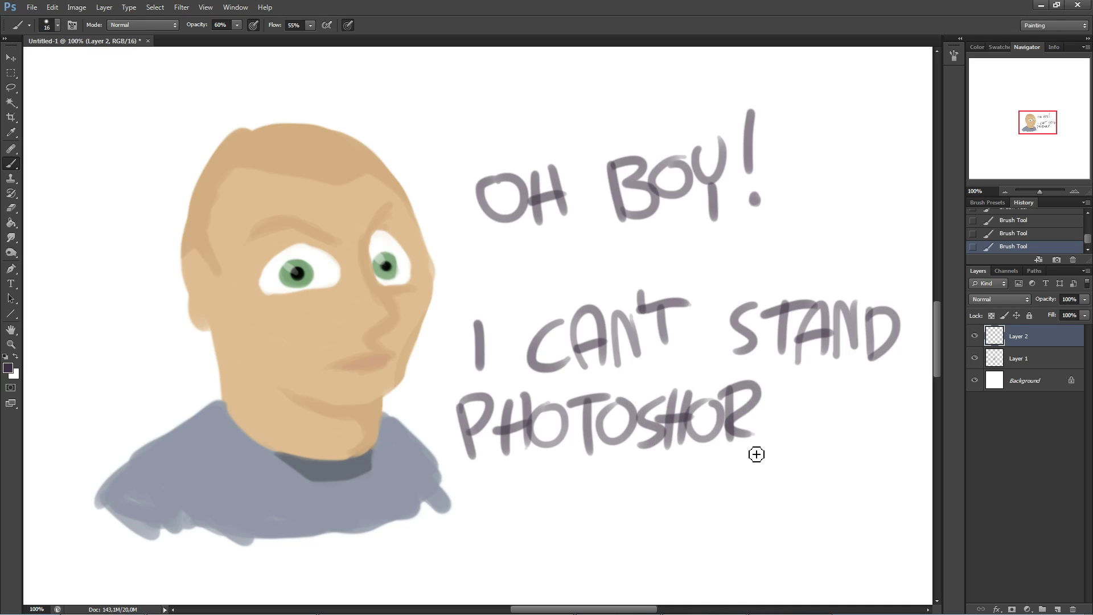
click(762, 433)
click(788, 435)
click(807, 437)
Step: Hand-letter "PHOTOSHORP." on a new line beneath "PHOTOSHOR..."
drag(479, 494, 481, 531)
mouse_move(478, 490)
mouse_down()
mouse_move(483, 512)
mouse_move(511, 533)
mouse_up()
drag(530, 481, 528, 527)
drag(504, 509, 541, 508)
mouse_move(543, 504)
mouse_down()
mouse_move(570, 512)
mouse_move(544, 506)
mouse_up()
drag(592, 484, 591, 519)
mouse_move(555, 485)
mouse_down()
mouse_move(610, 482)
mouse_move(639, 521)
mouse_up()
drag(667, 479, 664, 523)
drag(690, 471, 688, 518)
mouse_move(658, 501)
mouse_down()
mouse_move(697, 494)
mouse_move(712, 478)
mouse_move(733, 519)
mouse_up()
mouse_move(734, 472)
mouse_down()
mouse_move(732, 494)
mouse_move(761, 514)
mouse_up()
mouse_move(771, 477)
mouse_down()
mouse_move(774, 519)
mouse_move(777, 500)
mouse_up()
click(809, 510)
Step: Hand-letter "YUP." under the last line and draw a rough pointing-finger outline beside it
drag(587, 409, 564, 240)
drag(511, 390, 535, 428)
mouse_move(545, 387)
mouse_down()
mouse_move(536, 434)
mouse_move(553, 414)
mouse_move(582, 392)
mouse_up()
mouse_move(595, 393)
mouse_down()
mouse_move(596, 438)
mouse_move(595, 413)
mouse_up()
click(628, 436)
mouse_move(738, 499)
mouse_down()
mouse_move(747, 462)
mouse_move(680, 392)
mouse_move(787, 447)
mouse_move(805, 499)
mouse_up()
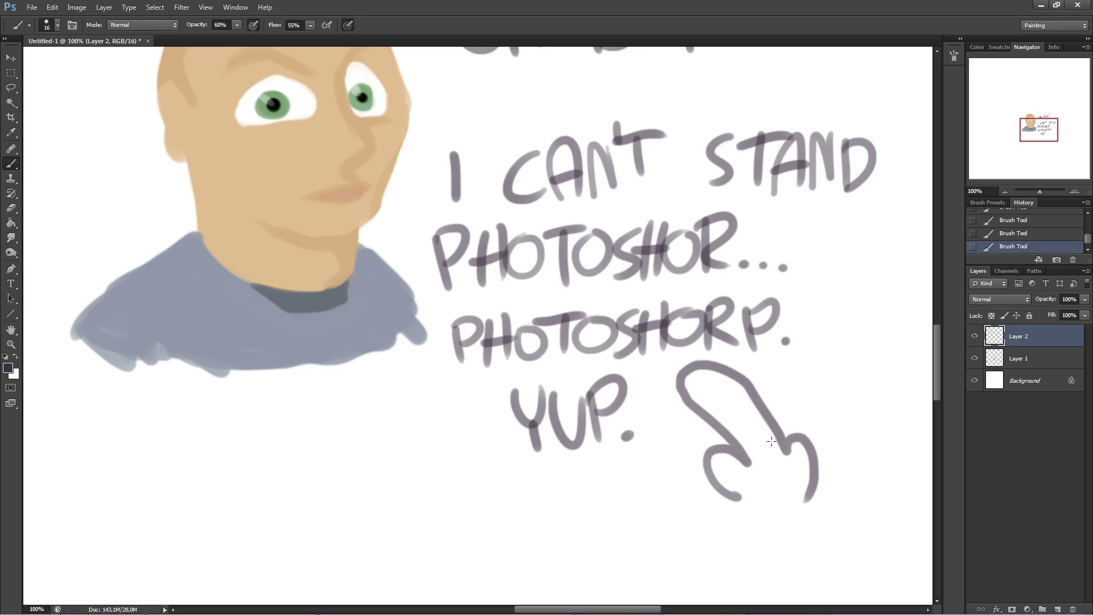
Step: Close the portrait document without saving it
drag(420, 353, 402, 395)
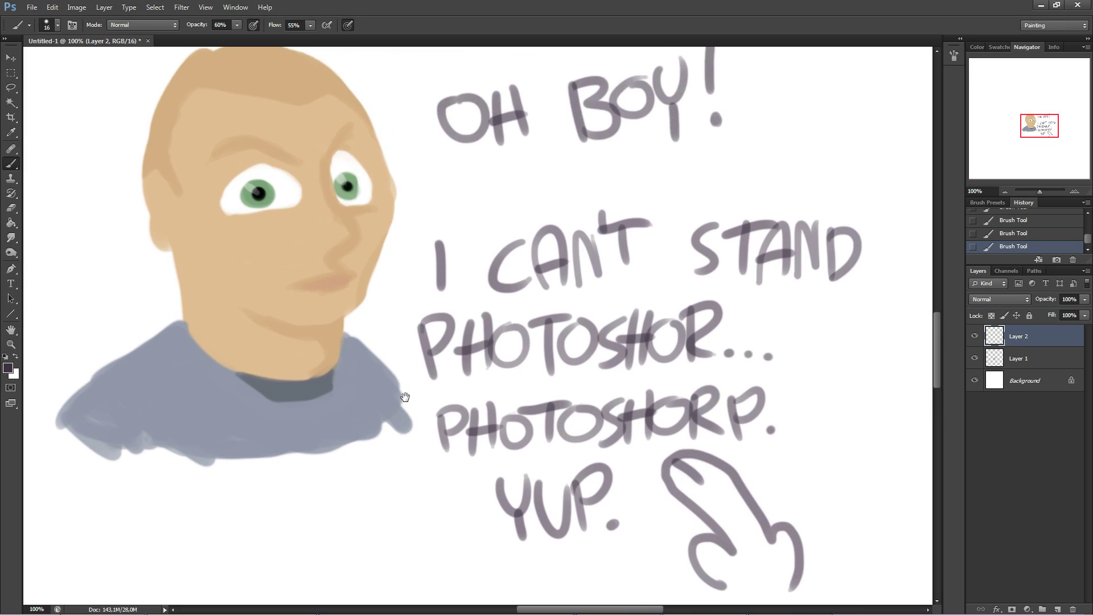
scroll(415, 398, down, 1)
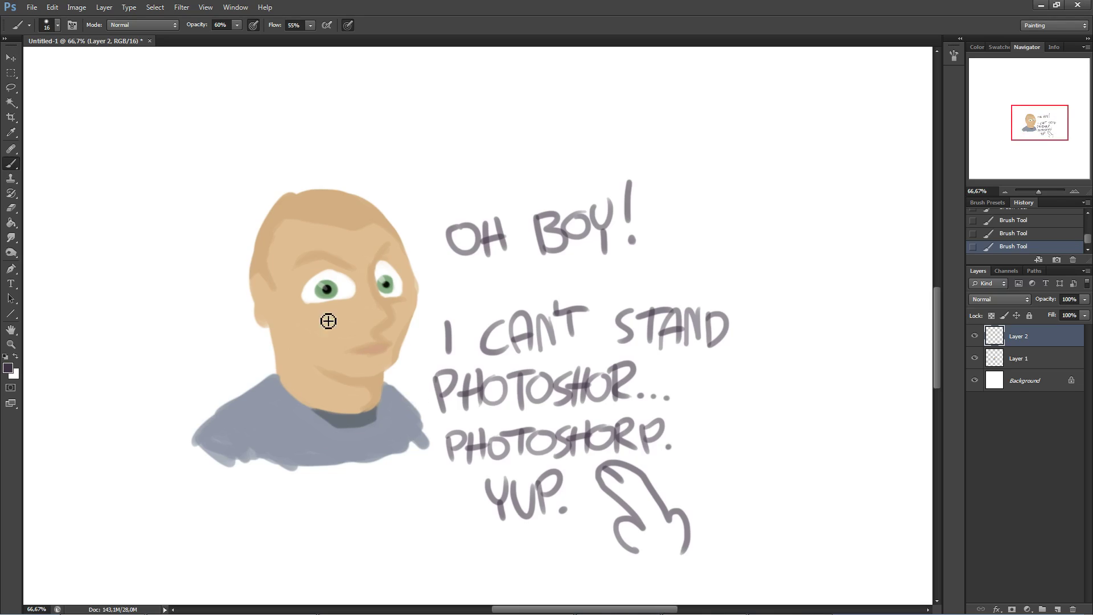
click(149, 42)
click(551, 230)
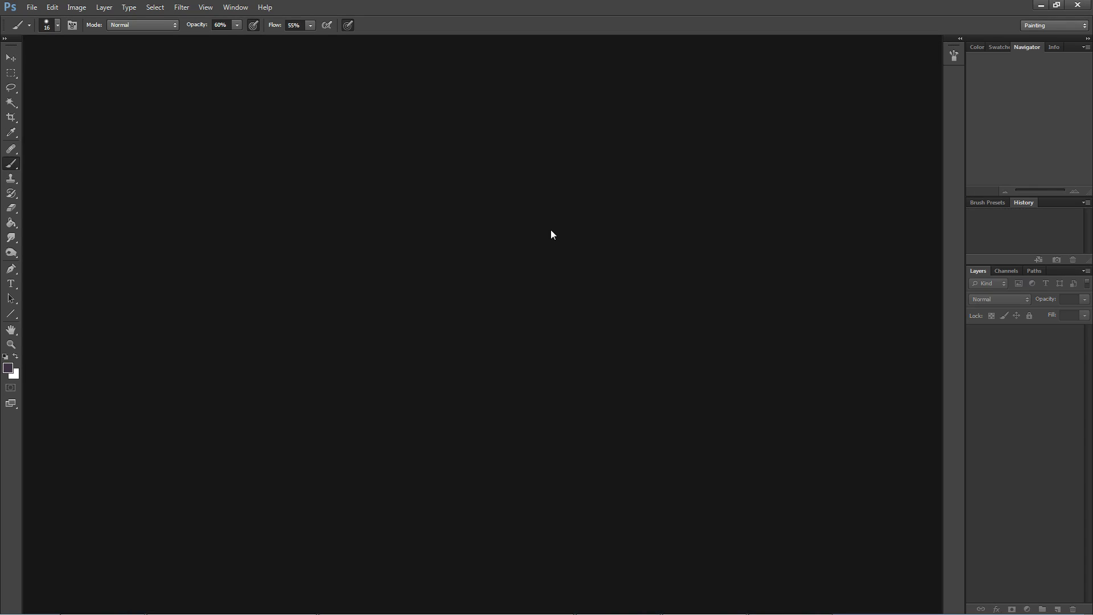
Step: Search the computer's programs for "mischi" and clear the search
text(mischi)
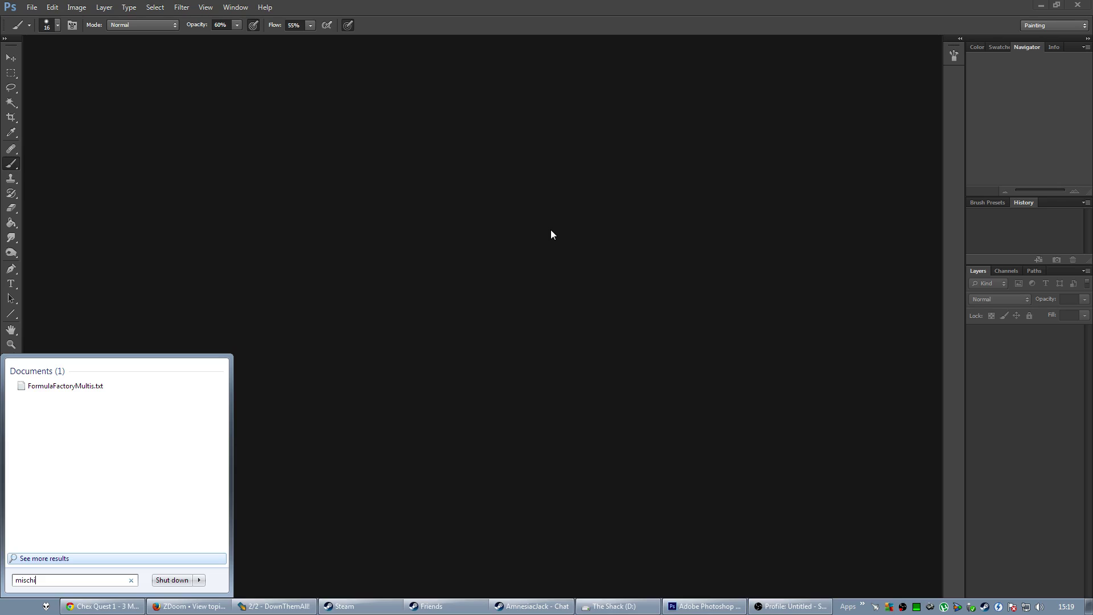
key(BackSpace)
key(BackSpace)
key(BackSpace)
key(BackSpace)
key(BackSpace)
key(BackSpace)
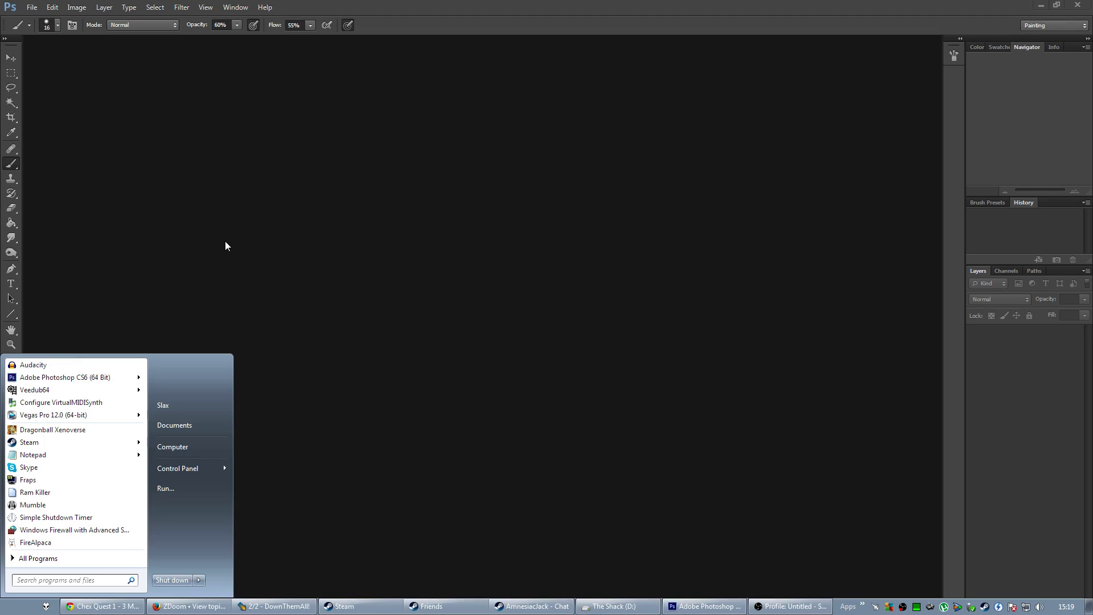
Step: Launch FireAlpaca and dismiss its startup window
click(59, 540)
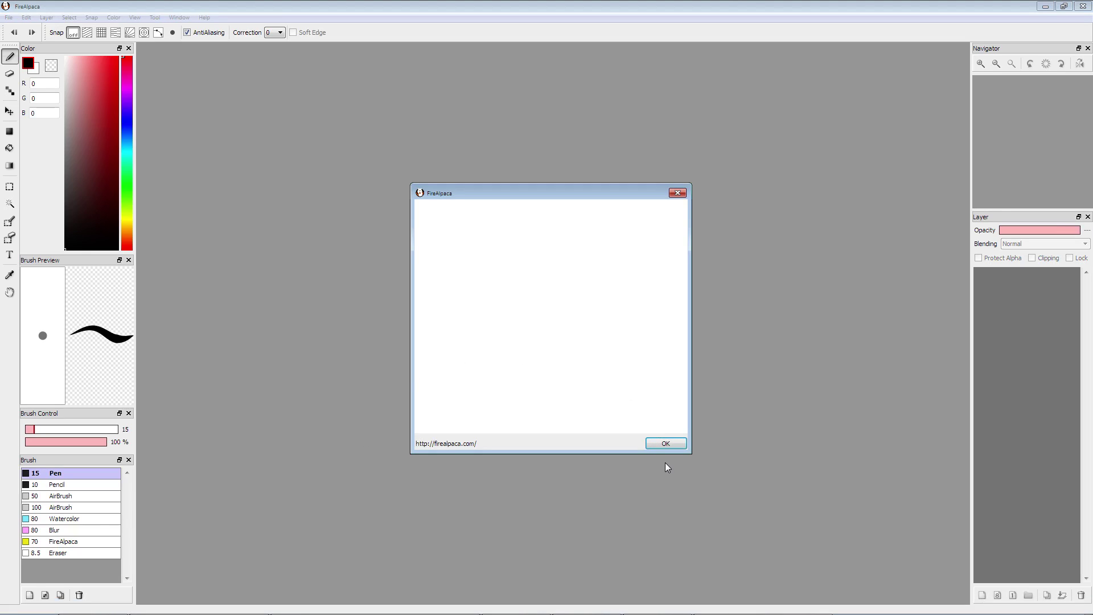
click(654, 443)
mouse_move(710, 613)
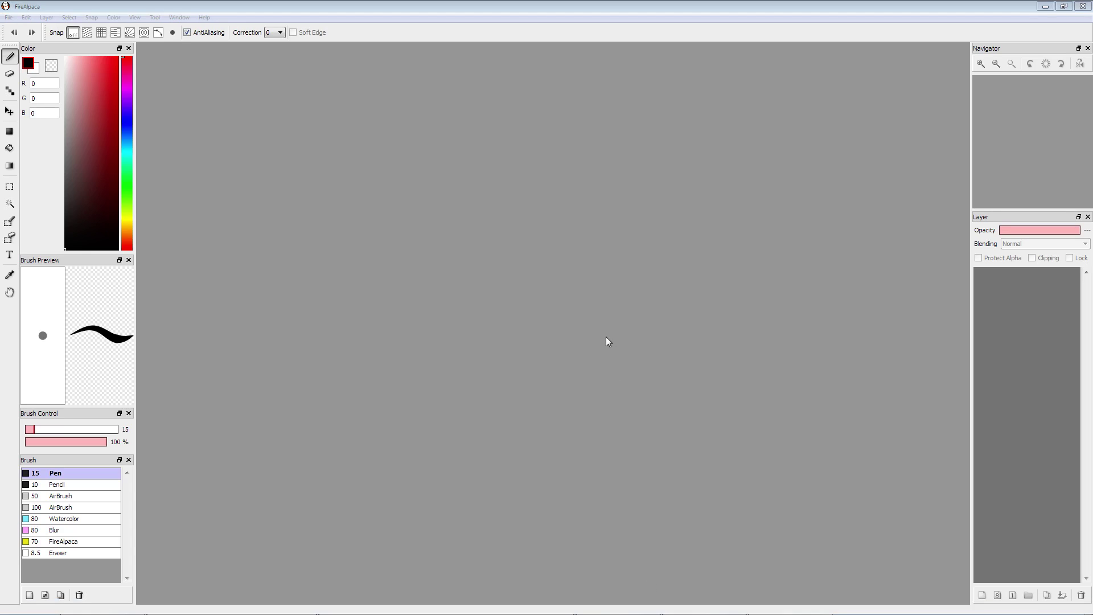
Step: Create a new 5000 × 5000 pixel image at 300 dpi with a color layer
click(9, 17)
click(17, 29)
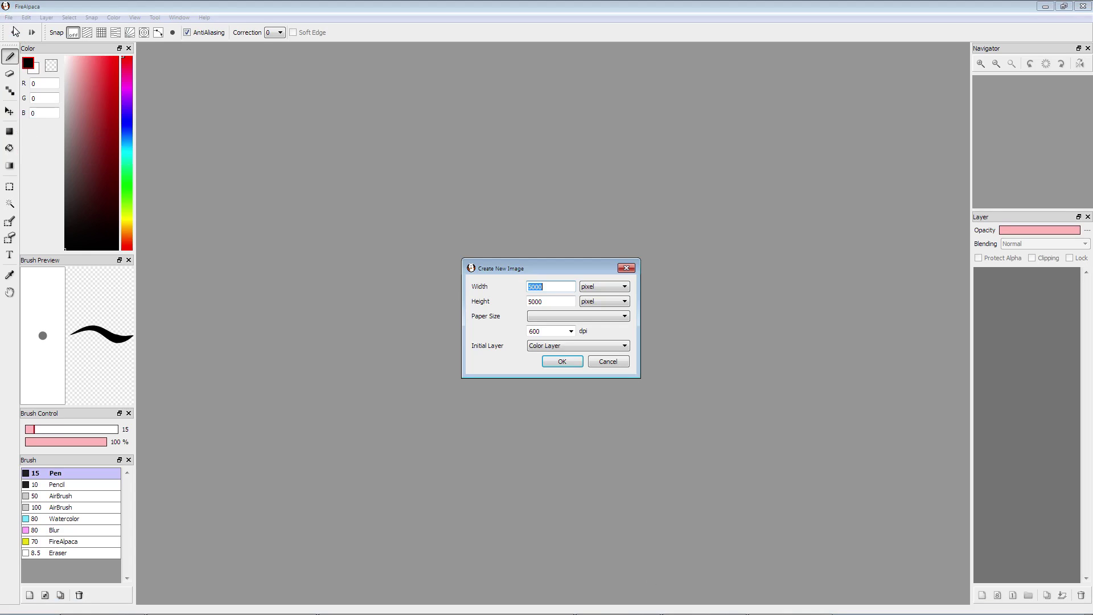
double_click(546, 331)
text(300)
click(552, 366)
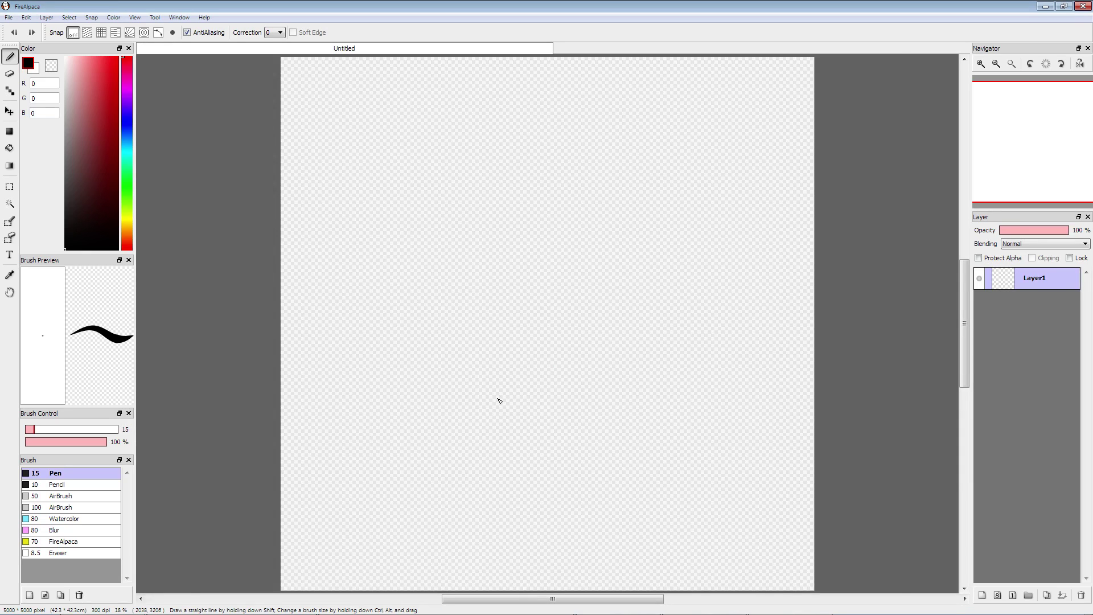
Step: Scribble a test stroke with the 15 px black Pen on the blank canvas and undo it
key(ctrl+plus)
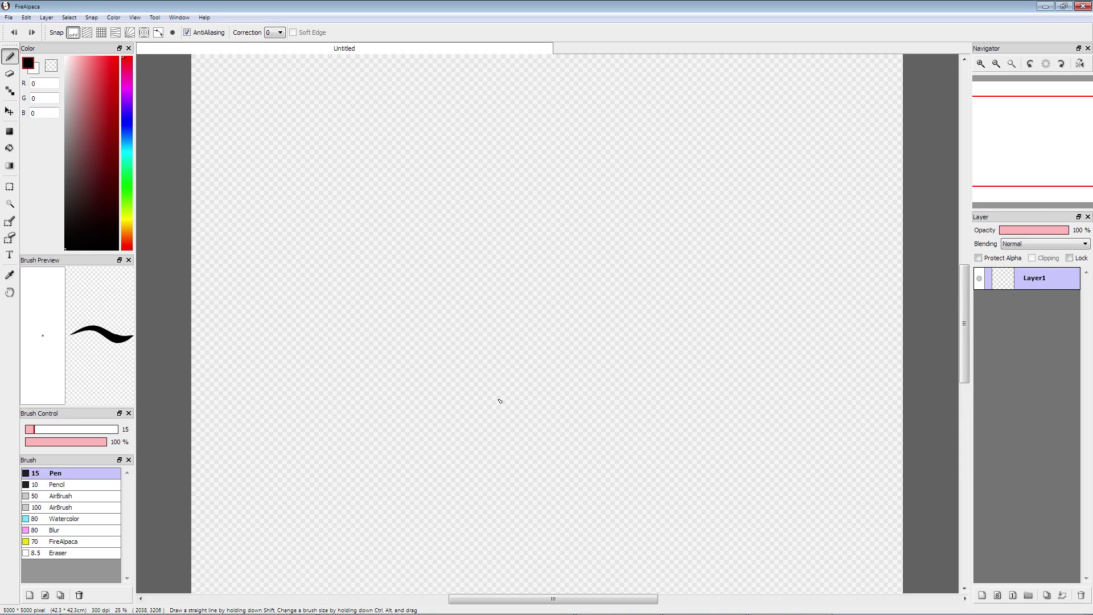
key(ctrl+plus)
key(ctrl+minus)
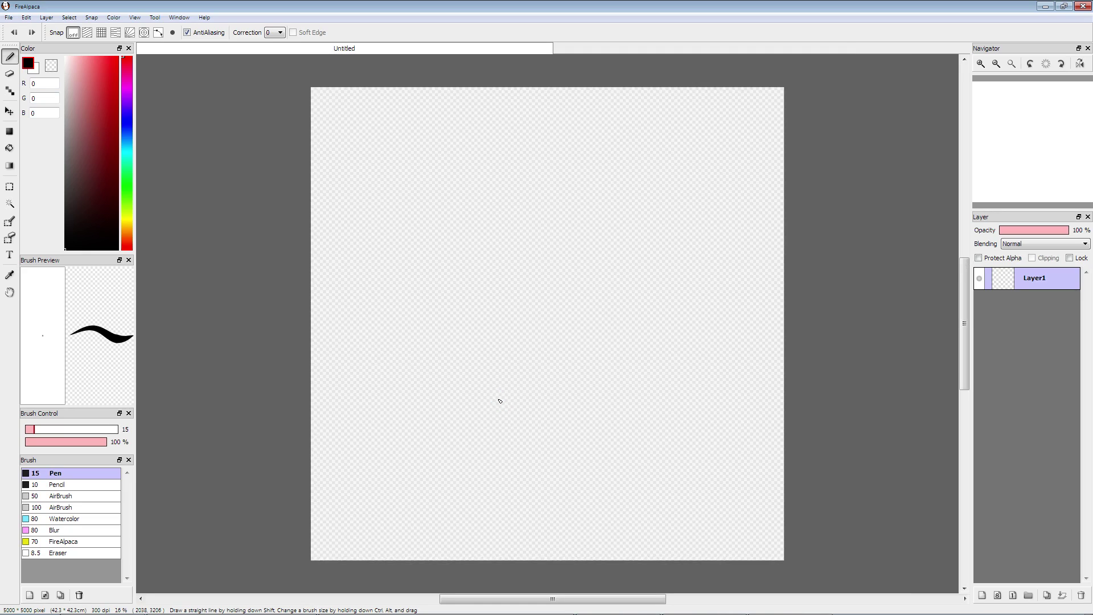
key(ctrl+plus)
key(ctrl+plus)
key(ctrl+plus)
key(ctrl+plus)
key(ctrl+plus)
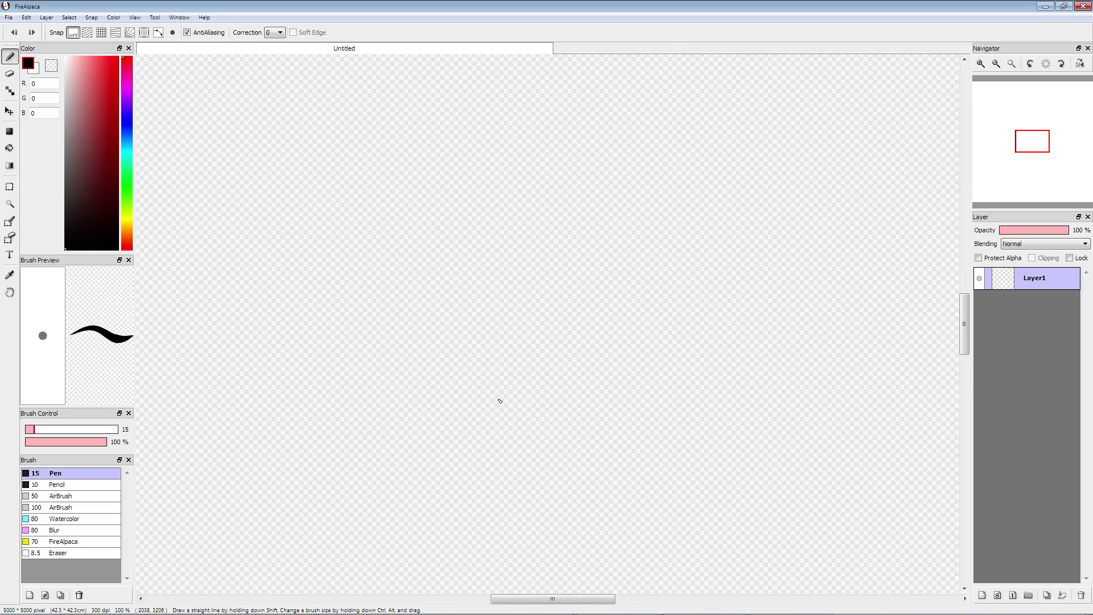
key(ctrl+minus)
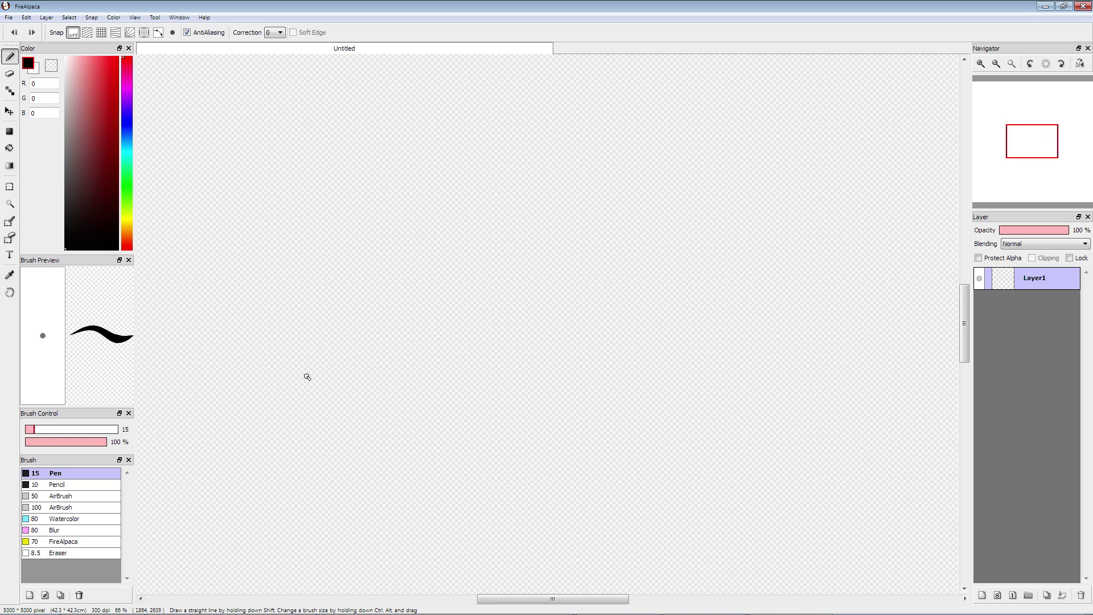
mouse_move(541, 347)
mouse_down()
mouse_move(484, 308)
mouse_move(483, 259)
mouse_move(412, 376)
mouse_move(235, 395)
mouse_up()
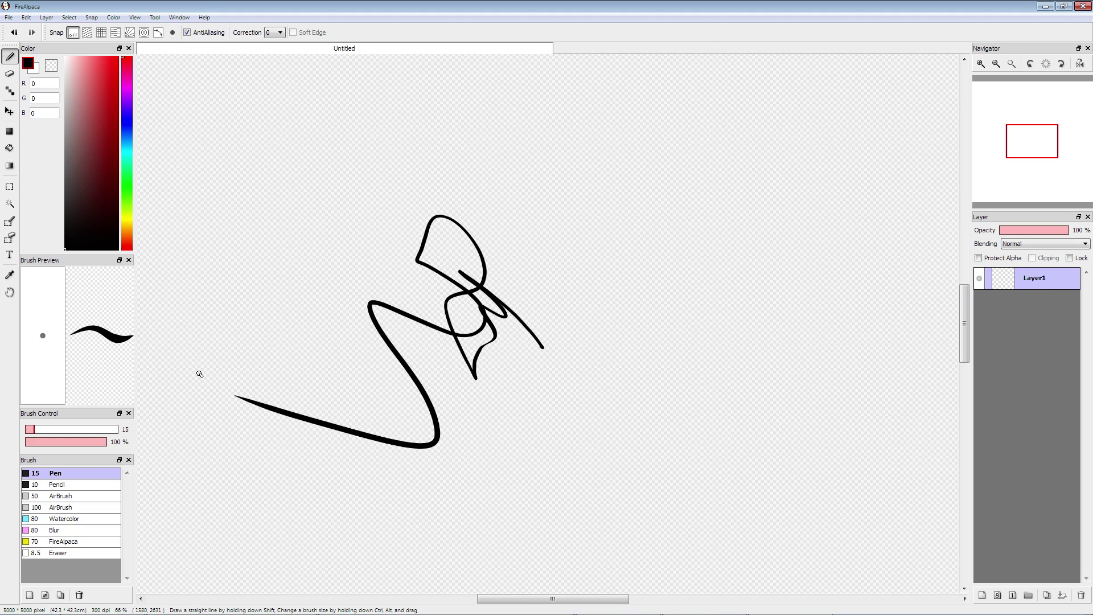
key(ctrl+z)
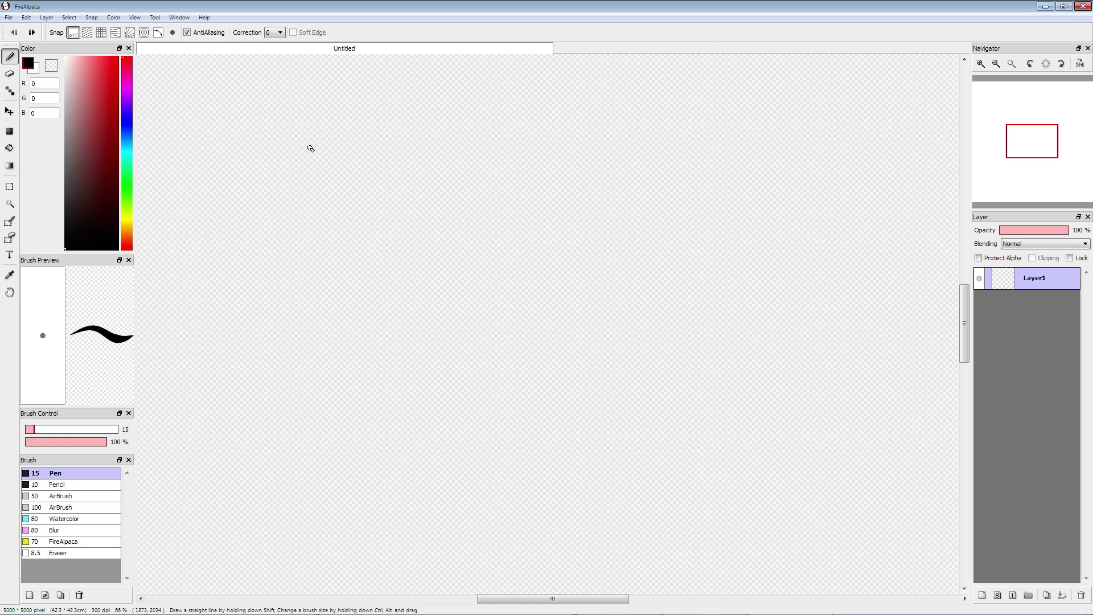
Step: Sketch a flat-bottomed domed face in black with an eye, a one-toothed mouth and a wavy eyebrow
mouse_move(564, 372)
mouse_down()
mouse_move(489, 250)
mouse_move(414, 252)
mouse_move(274, 291)
mouse_move(242, 403)
mouse_move(594, 380)
mouse_up()
mouse_move(384, 283)
mouse_down()
mouse_move(461, 277)
mouse_move(469, 319)
mouse_move(309, 338)
mouse_move(356, 302)
mouse_move(392, 311)
mouse_move(401, 285)
mouse_up()
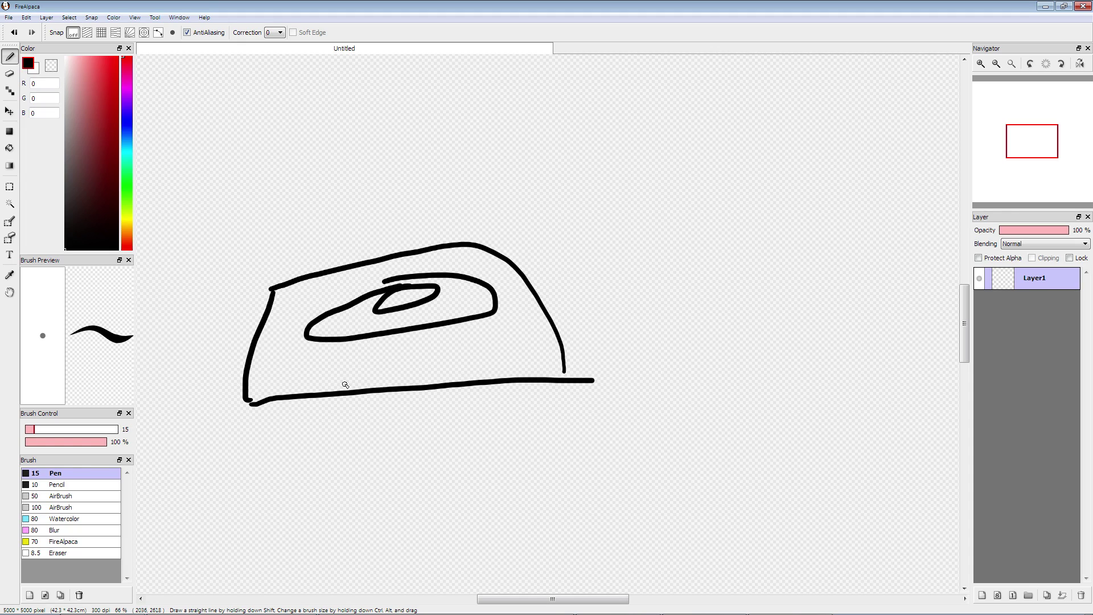
mouse_move(277, 369)
mouse_down()
mouse_move(341, 348)
mouse_move(533, 331)
mouse_move(487, 346)
mouse_move(444, 338)
mouse_up()
mouse_move(304, 271)
mouse_down()
mouse_move(308, 282)
mouse_move(462, 238)
mouse_move(527, 235)
mouse_up()
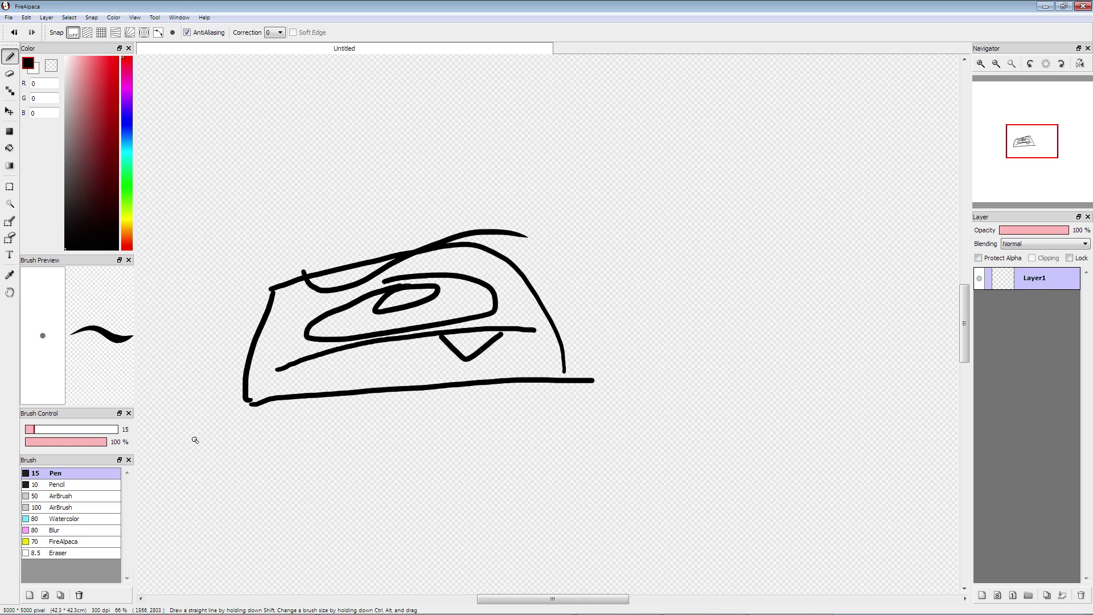
Step: Hand-letter "FUCK DEM COLORS" beneath the domed face and clear the layer
drag(194, 430, 199, 471)
mouse_move(195, 435)
mouse_down()
mouse_move(231, 426)
mouse_move(227, 446)
mouse_up()
mouse_move(235, 431)
mouse_down()
mouse_move(266, 453)
mouse_move(300, 470)
mouse_up()
mouse_move(315, 421)
mouse_down()
mouse_move(302, 452)
mouse_move(325, 462)
mouse_up()
drag(370, 420, 371, 468)
drag(368, 419, 373, 468)
drag(423, 425, 408, 465)
mouse_move(408, 466)
mouse_down()
mouse_move(453, 453)
mouse_move(451, 412)
mouse_up()
drag(416, 448, 456, 437)
mouse_move(456, 448)
mouse_down()
mouse_move(454, 459)
mouse_move(498, 469)
mouse_up()
mouse_move(582, 424)
mouse_down()
mouse_move(579, 460)
mouse_move(601, 456)
mouse_up()
drag(629, 432, 683, 461)
mouse_move(708, 437)
mouse_down()
mouse_move(682, 448)
mouse_move(723, 439)
mouse_move(728, 455)
mouse_up()
mouse_move(719, 424)
mouse_down()
mouse_move(727, 457)
mouse_move(728, 442)
mouse_move(760, 456)
mouse_up()
drag(777, 415, 756, 460)
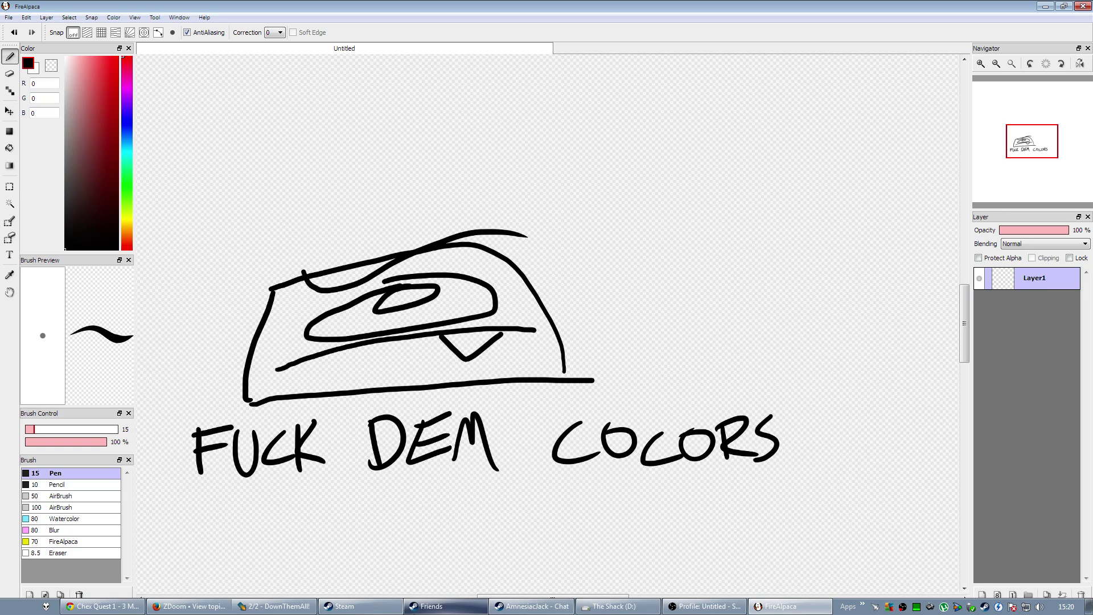
key(Delete)
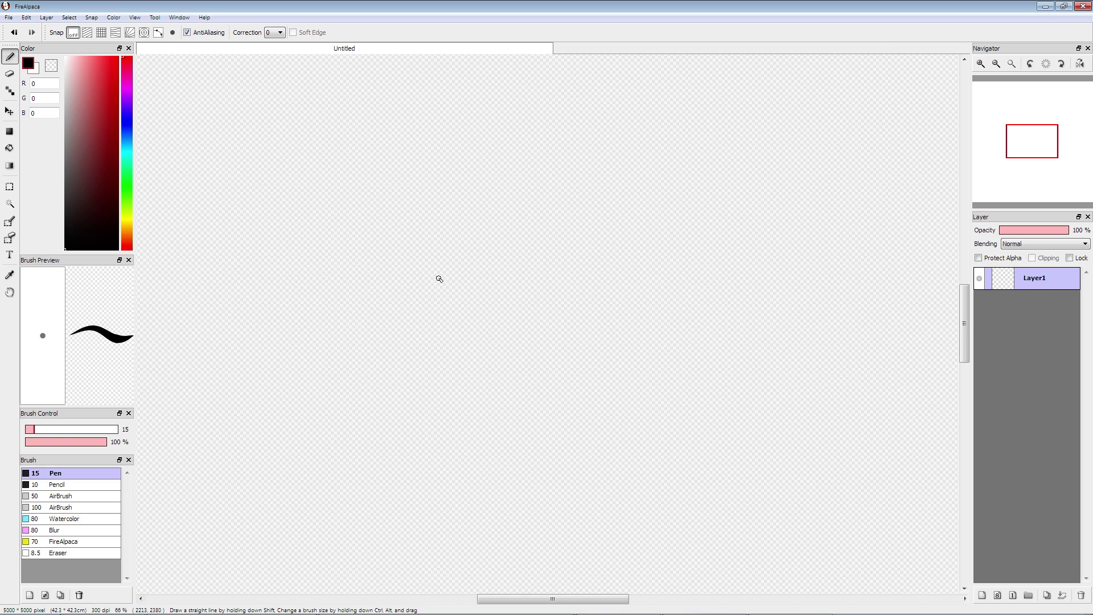
Step: Draw a boxy cartoon head in black with thick slanted eyebrows, half-lidded eyes and a wide smirk
mouse_move(597, 286)
mouse_down()
mouse_move(353, 237)
mouse_move(369, 363)
mouse_move(579, 363)
mouse_move(605, 283)
mouse_up()
drag(404, 229, 417, 362)
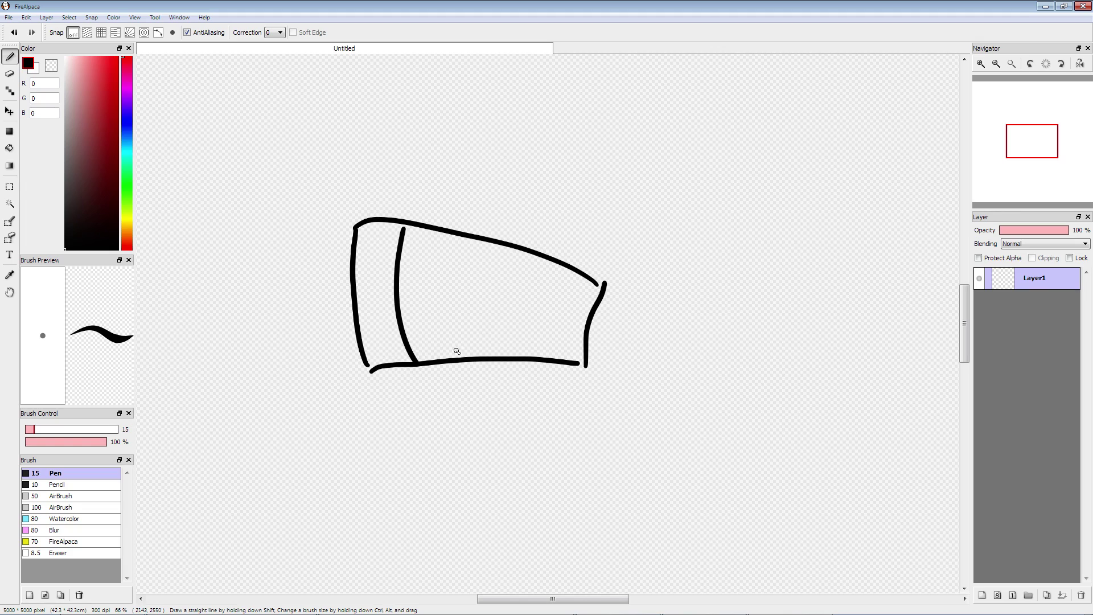
drag(506, 305, 438, 257)
mouse_move(509, 306)
mouse_down()
mouse_move(442, 249)
mouse_move(423, 263)
mouse_move(509, 312)
mouse_move(444, 252)
mouse_move(429, 262)
mouse_move(528, 313)
mouse_move(569, 264)
mouse_move(577, 284)
mouse_move(509, 317)
mouse_move(422, 314)
mouse_up()
mouse_move(462, 279)
mouse_down()
mouse_move(439, 298)
mouse_move(475, 323)
mouse_move(497, 308)
mouse_move(492, 300)
mouse_move(568, 294)
mouse_move(577, 321)
mouse_move(528, 320)
mouse_move(559, 307)
mouse_move(566, 338)
mouse_move(456, 329)
mouse_up()
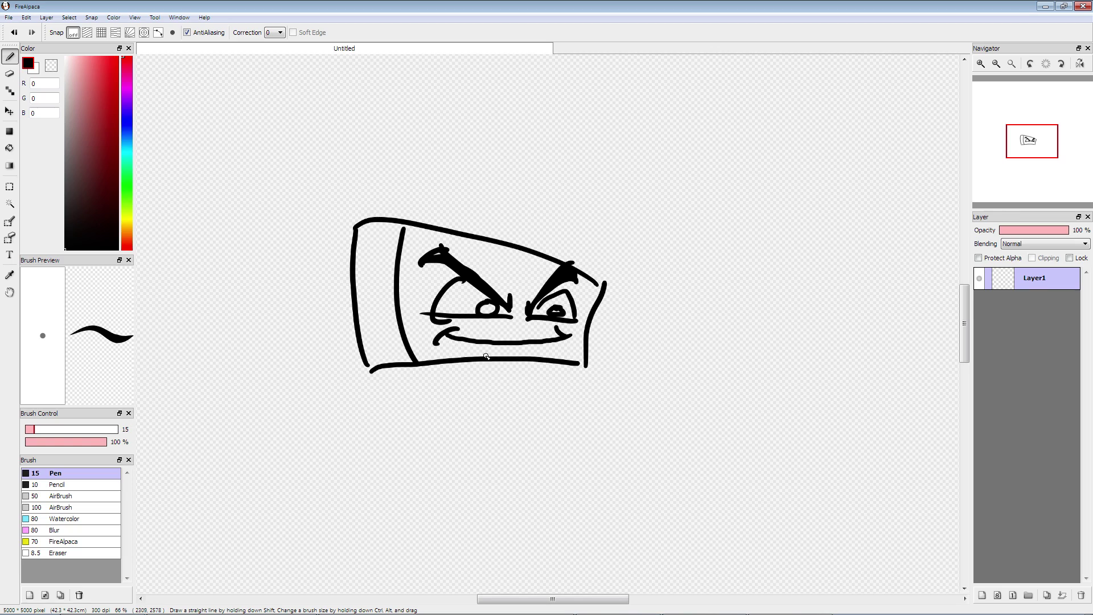
Step: Draw a cigarette hanging from the smirk, with smoke curling upward from its tip
drag(548, 343, 584, 387)
mouse_move(543, 344)
mouse_down()
mouse_move(568, 389)
mouse_move(549, 346)
mouse_up()
mouse_move(571, 393)
mouse_down()
mouse_move(587, 403)
mouse_move(591, 389)
mouse_move(663, 370)
mouse_up()
mouse_move(623, 338)
mouse_down()
mouse_move(646, 317)
mouse_move(671, 151)
mouse_up()
mouse_move(623, 105)
mouse_down()
mouse_move(652, 153)
mouse_move(663, 358)
mouse_move(632, 356)
mouse_up()
mouse_move(660, 369)
mouse_down()
mouse_move(609, 392)
mouse_move(580, 369)
mouse_up()
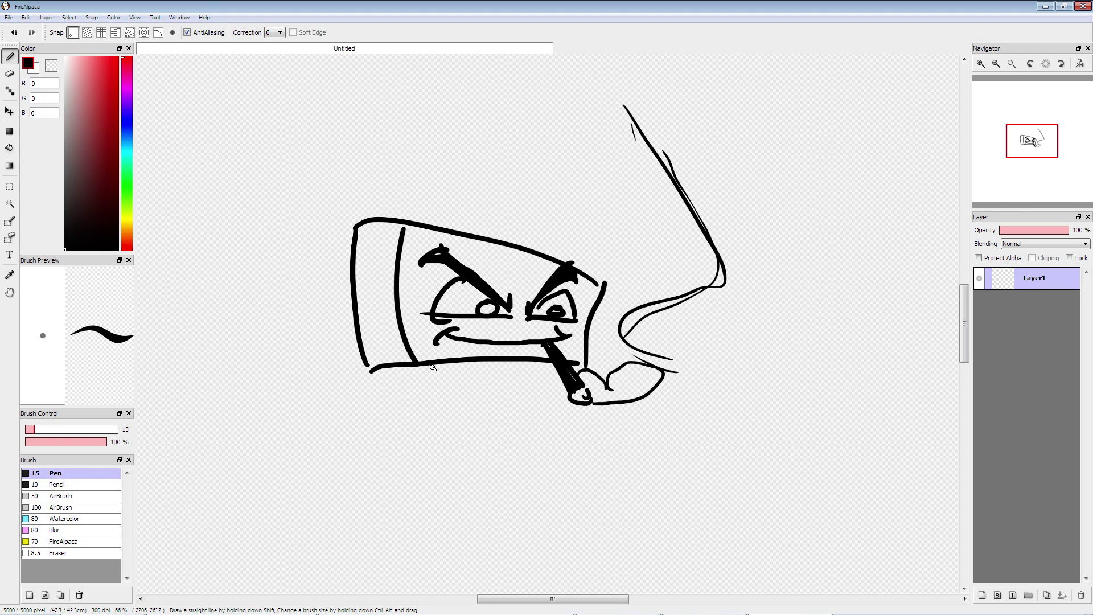
Step: Draw two short legs with feet beneath the boxy head, continuing in the same black line
mouse_move(435, 364)
mouse_down()
mouse_move(424, 481)
mouse_move(457, 414)
mouse_move(495, 462)
mouse_move(489, 475)
mouse_move(416, 476)
mouse_move(482, 422)
mouse_up()
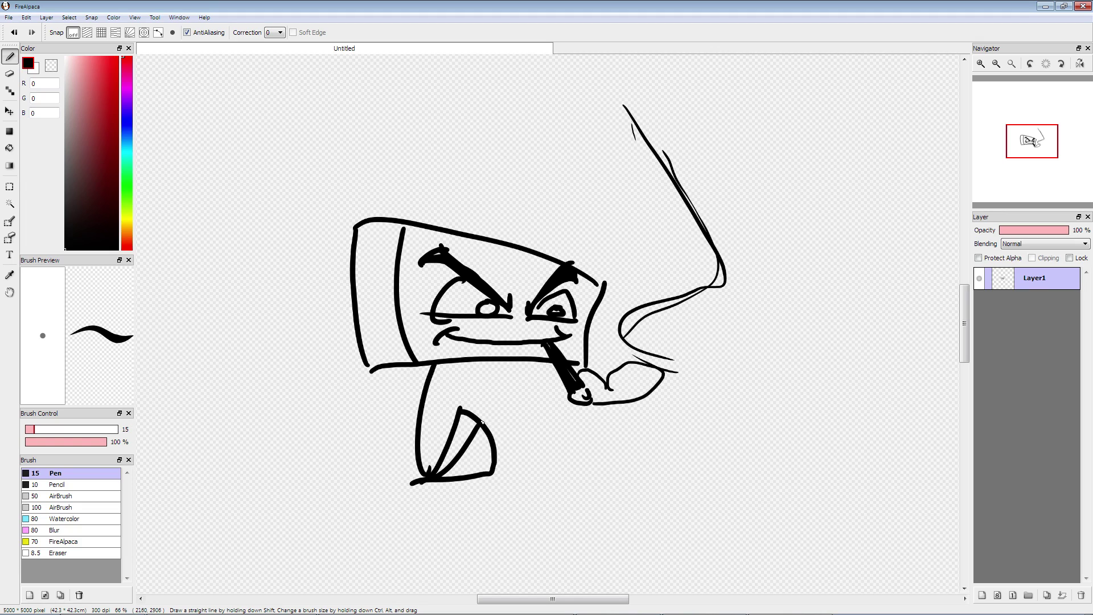
mouse_move(529, 363)
mouse_down()
mouse_move(510, 449)
mouse_move(553, 450)
mouse_move(527, 466)
mouse_move(502, 427)
mouse_move(507, 458)
mouse_up()
click(522, 433)
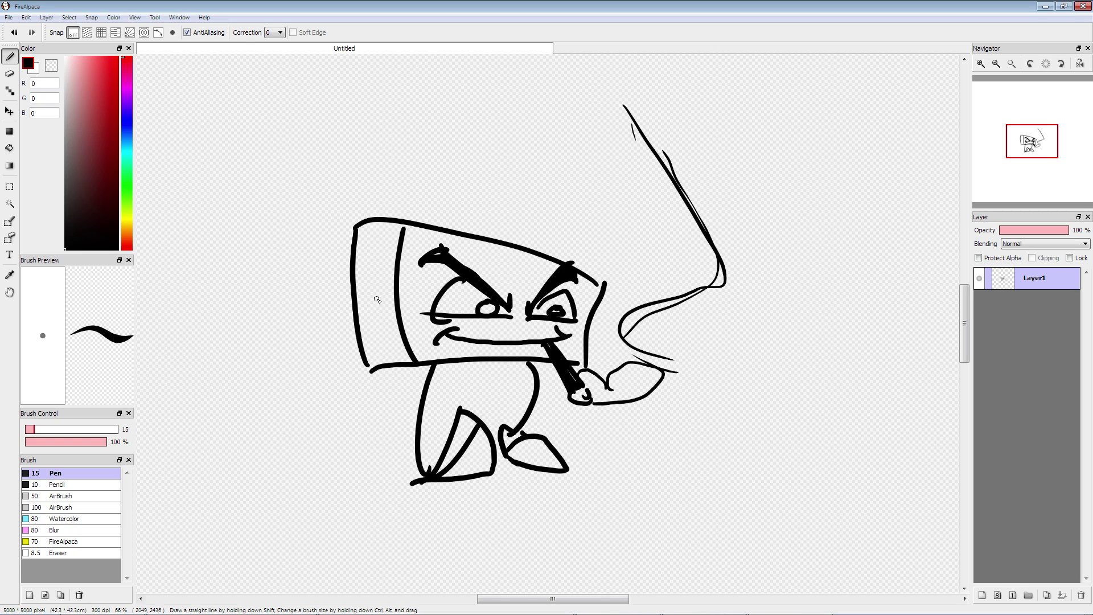
Step: Draw one arm hanging beside the head with a large hand, and the other bent with its fingers over the head's top edge
mouse_move(383, 307)
mouse_down()
mouse_move(333, 426)
mouse_move(347, 484)
mouse_up()
mouse_move(357, 387)
mouse_down()
mouse_move(400, 452)
mouse_move(350, 471)
mouse_move(370, 488)
mouse_move(401, 460)
mouse_up()
drag(343, 400, 333, 426)
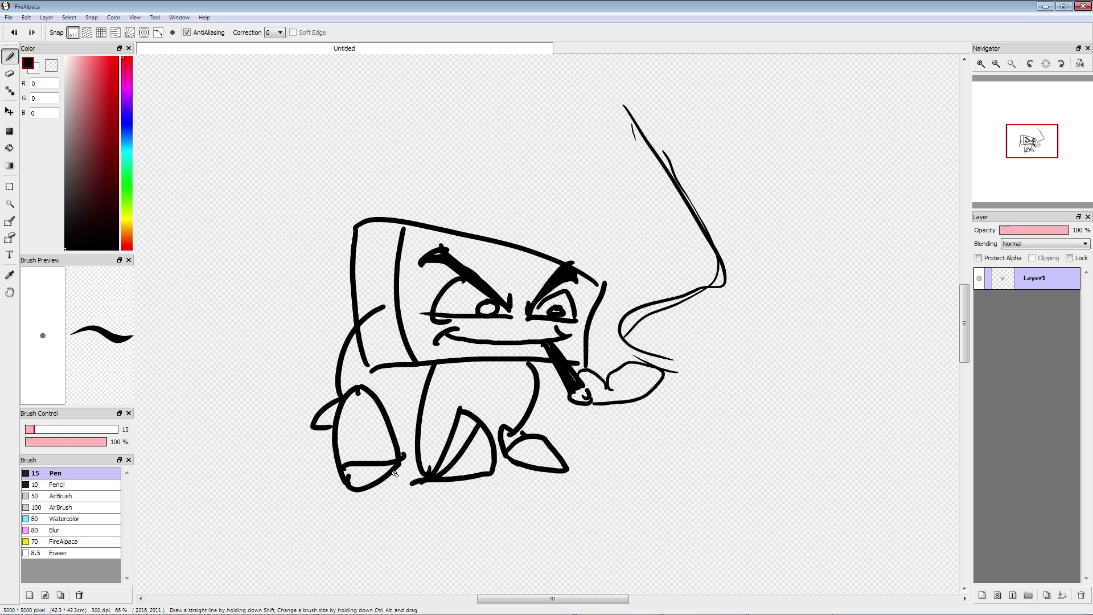
mouse_move(591, 325)
mouse_down()
mouse_move(629, 283)
mouse_move(533, 230)
mouse_move(510, 246)
mouse_up()
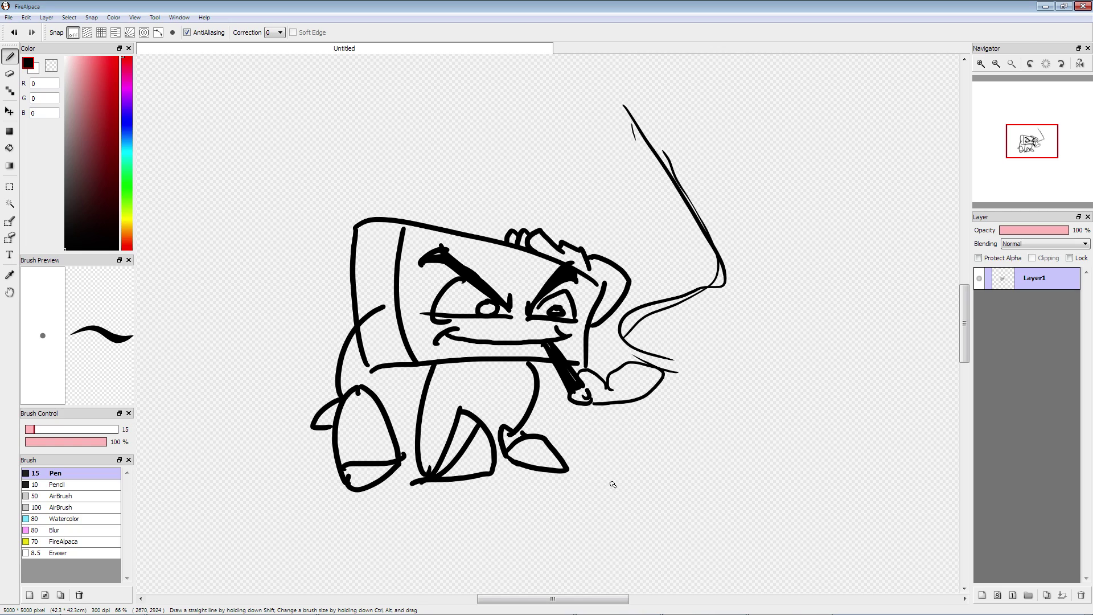
Step: Hand-letter "FUCK IT ALL" beside the character's feet and clear the layer
mouse_move(618, 494)
mouse_down()
mouse_move(603, 453)
mouse_move(636, 455)
mouse_up()
mouse_move(643, 441)
mouse_down()
mouse_move(664, 441)
mouse_move(693, 475)
mouse_up()
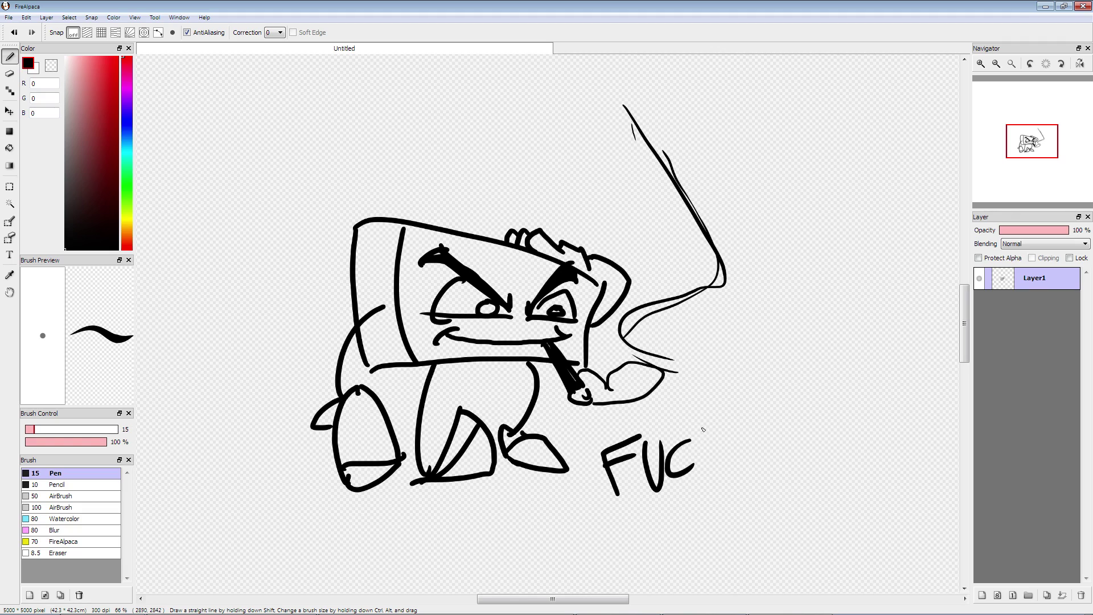
drag(701, 428, 710, 470)
drag(729, 431, 745, 459)
drag(795, 424, 797, 463)
mouse_move(819, 418)
mouse_down()
mouse_move(820, 455)
mouse_move(851, 415)
mouse_up()
drag(660, 566, 697, 530)
mouse_move(708, 517)
mouse_down()
mouse_move(756, 545)
mouse_move(811, 545)
mouse_up()
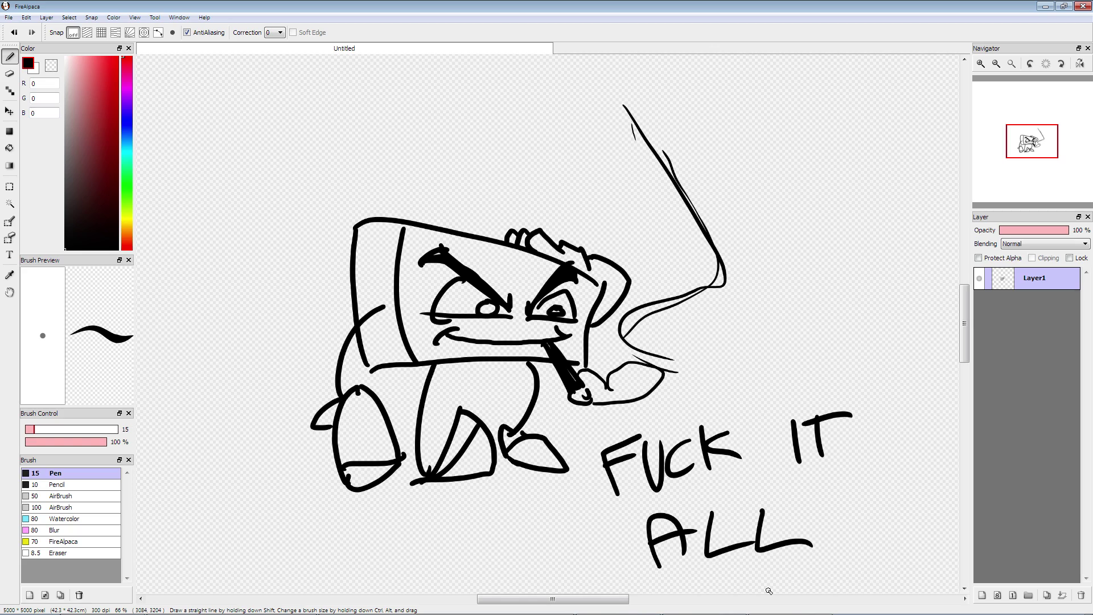
key(Delete)
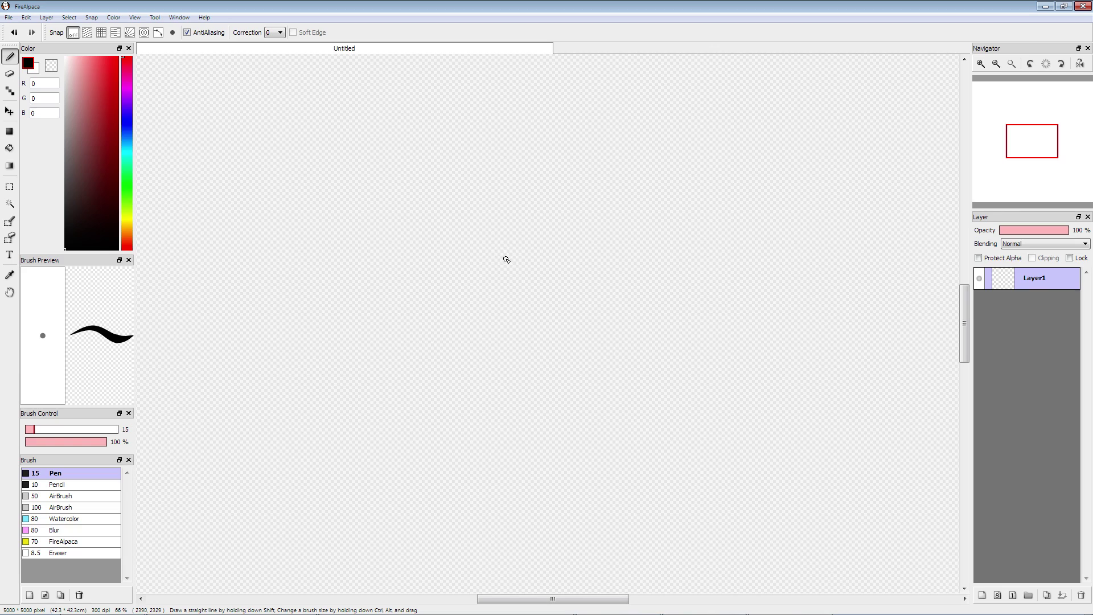
Step: Hand-letter "I WILL MAKE" in black across the top of the canvas
drag(296, 118, 307, 196)
mouse_move(380, 120)
mouse_down()
mouse_move(407, 178)
mouse_move(426, 121)
mouse_move(451, 181)
mouse_up()
drag(474, 112, 521, 163)
drag(534, 112, 576, 161)
drag(641, 169, 723, 166)
mouse_move(690, 151)
mouse_down()
mouse_move(737, 138)
mouse_move(742, 174)
mouse_up()
mouse_move(772, 116)
mouse_down()
mouse_move(744, 148)
mouse_move(775, 164)
mouse_up()
mouse_move(790, 119)
mouse_down()
mouse_move(830, 160)
mouse_move(832, 108)
mouse_up()
drag(789, 149, 832, 137)
Step: Hand-letter "THE MOST FINE" as the second line of the message
drag(216, 255, 227, 312)
mouse_move(183, 280)
mouse_down()
mouse_move(246, 248)
mouse_move(259, 322)
mouse_up()
mouse_move(279, 247)
mouse_down()
mouse_move(276, 306)
mouse_move(287, 275)
mouse_up()
mouse_move(301, 255)
mouse_down()
mouse_move(337, 283)
mouse_move(329, 243)
mouse_up()
drag(294, 284, 332, 269)
drag(396, 305, 450, 299)
drag(478, 253, 458, 249)
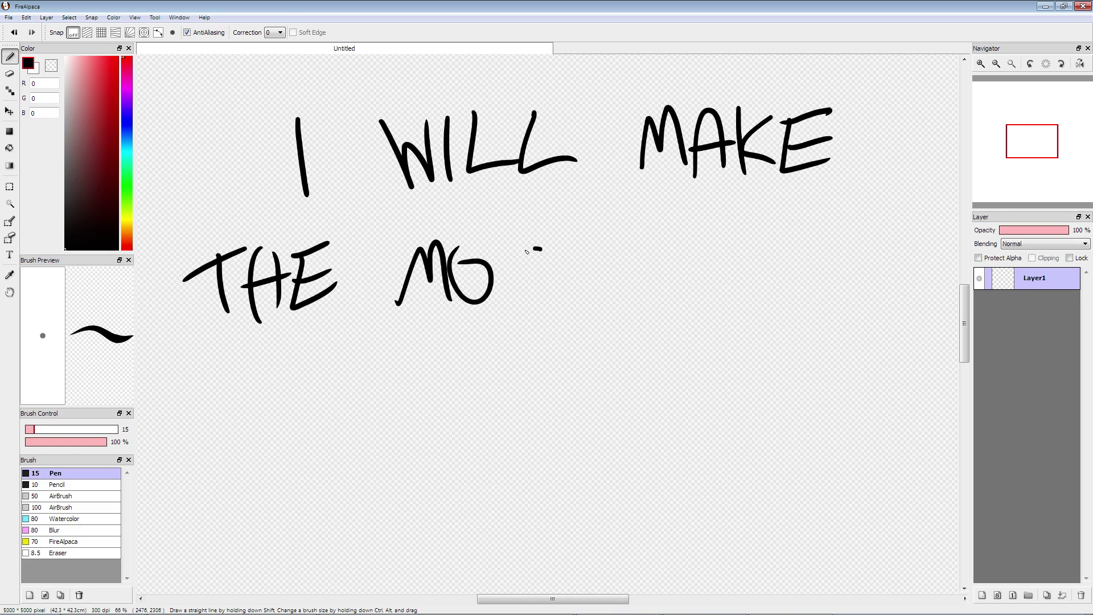
drag(541, 250, 499, 296)
drag(583, 242, 569, 291)
mouse_move(539, 254)
mouse_down()
mouse_move(614, 244)
mouse_move(679, 300)
mouse_up()
drag(669, 246, 715, 230)
drag(665, 276, 712, 258)
drag(730, 241, 725, 293)
mouse_move(742, 295)
mouse_down()
mouse_move(765, 228)
mouse_move(830, 275)
mouse_up()
drag(775, 237, 823, 225)
drag(783, 268, 826, 258)
Step: Hand-letter "LOOKIN'" as the third line of the message
mouse_move(335, 357)
mouse_down()
mouse_move(328, 371)
mouse_move(370, 395)
mouse_up()
mouse_move(399, 357)
mouse_down()
mouse_move(456, 358)
mouse_move(504, 388)
mouse_up()
mouse_move(533, 345)
mouse_down()
mouse_move(499, 374)
mouse_move(539, 379)
mouse_up()
mouse_move(545, 341)
mouse_down()
mouse_move(551, 387)
mouse_move(580, 370)
mouse_move(585, 332)
mouse_up()
drag(608, 323, 607, 332)
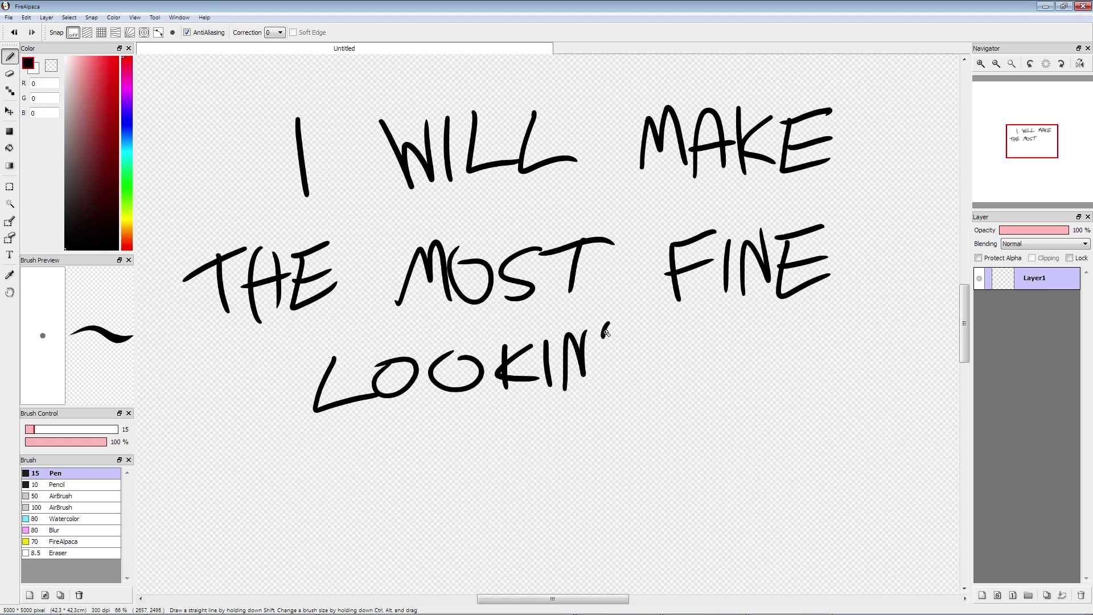
Step: Hand-letter "SQUARE" in larger letters beneath "LOOKIN'"
mouse_move(299, 451)
mouse_down()
mouse_move(306, 508)
mouse_move(255, 523)
mouse_up()
drag(340, 453, 331, 459)
drag(356, 500, 384, 527)
drag(387, 455, 428, 447)
drag(451, 517, 484, 516)
drag(438, 503, 495, 489)
mouse_move(495, 453)
mouse_down()
mouse_move(512, 511)
mouse_move(569, 502)
mouse_up()
mouse_move(580, 450)
mouse_down()
mouse_move(578, 466)
mouse_move(626, 487)
mouse_up()
drag(560, 451, 622, 433)
drag(579, 472, 625, 461)
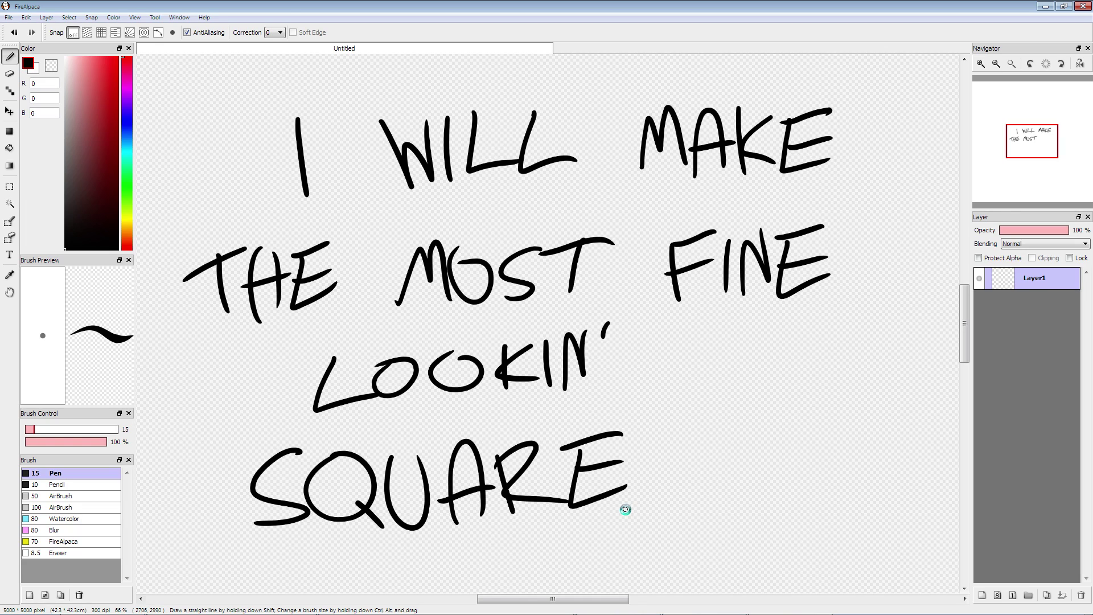
Step: On the cleared layer, draw "EVER!" in large outlined block letters
mouse_move(364, 176)
mouse_down()
mouse_move(335, 252)
mouse_move(451, 231)
mouse_move(389, 215)
mouse_move(377, 195)
mouse_move(402, 163)
mouse_move(354, 179)
mouse_up()
mouse_move(462, 173)
mouse_down()
mouse_move(514, 226)
mouse_move(498, 153)
mouse_move(455, 176)
mouse_up()
mouse_move(567, 170)
mouse_down()
mouse_move(559, 177)
mouse_move(628, 249)
mouse_move(564, 206)
mouse_move(592, 162)
mouse_move(562, 171)
mouse_up()
mouse_move(656, 173)
mouse_down()
mouse_move(665, 250)
mouse_move(694, 209)
mouse_move(729, 266)
mouse_up()
drag(665, 251, 677, 262)
mouse_move(686, 171)
mouse_down()
mouse_move(683, 187)
mouse_move(688, 173)
mouse_up()
mouse_move(795, 223)
mouse_down()
mouse_move(752, 148)
mouse_move(788, 119)
mouse_move(791, 222)
mouse_up()
drag(818, 234, 787, 247)
Step: Draw a wide box body in perspective beneath "EVER!", with a narrow band along its lower edge
mouse_move(411, 373)
mouse_down()
mouse_move(324, 305)
mouse_move(354, 312)
mouse_up()
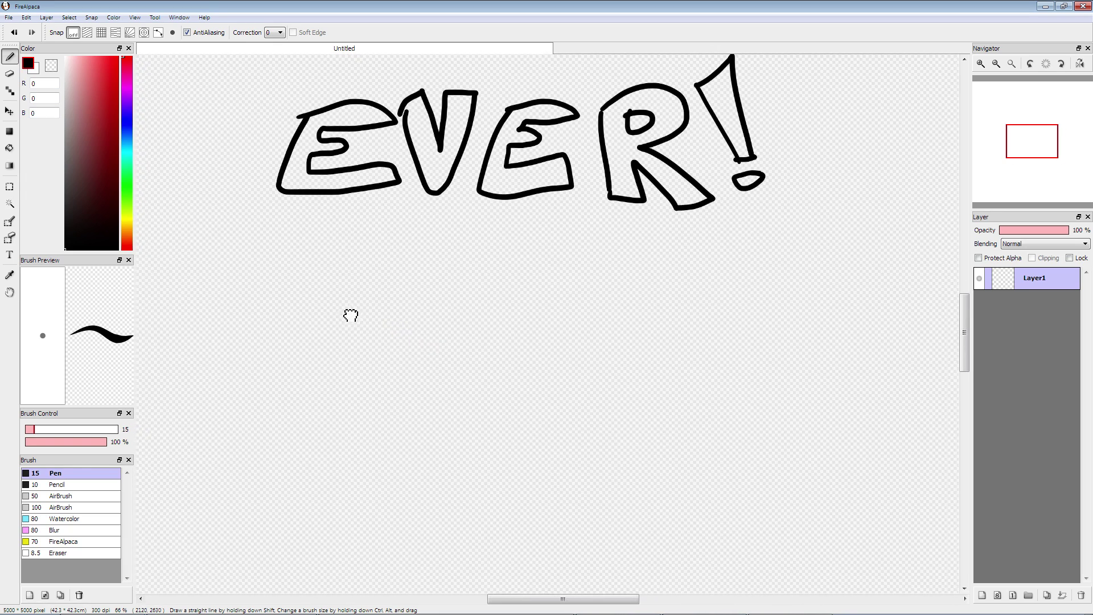
mouse_move(359, 437)
mouse_down()
mouse_move(606, 398)
mouse_move(720, 405)
mouse_up()
mouse_move(352, 435)
mouse_down()
mouse_move(391, 483)
mouse_move(729, 458)
mouse_move(740, 414)
mouse_up()
mouse_move(352, 437)
mouse_down()
mouse_move(387, 273)
mouse_move(506, 248)
mouse_move(679, 246)
mouse_move(717, 277)
mouse_move(728, 262)
mouse_move(737, 394)
mouse_up()
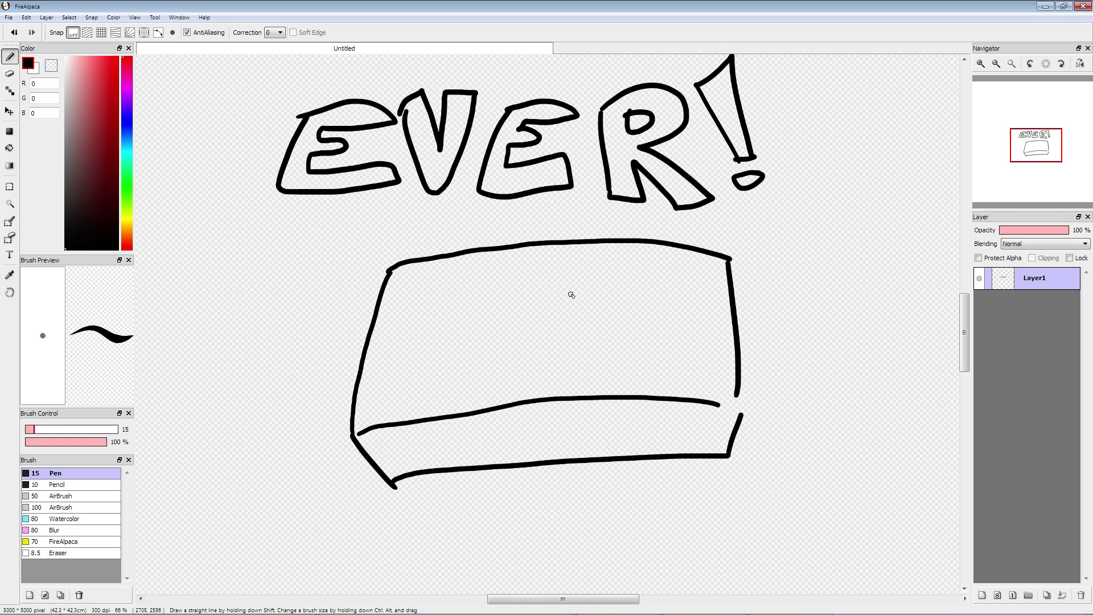
Step: Draw two half-lidded eyes with pupils and a wide smile line with curled corners on the box
drag(561, 327, 678, 329)
mouse_move(574, 323)
mouse_down()
mouse_move(590, 285)
mouse_move(667, 295)
mouse_move(674, 322)
mouse_up()
mouse_move(619, 283)
mouse_down()
mouse_move(586, 300)
mouse_move(585, 290)
mouse_up()
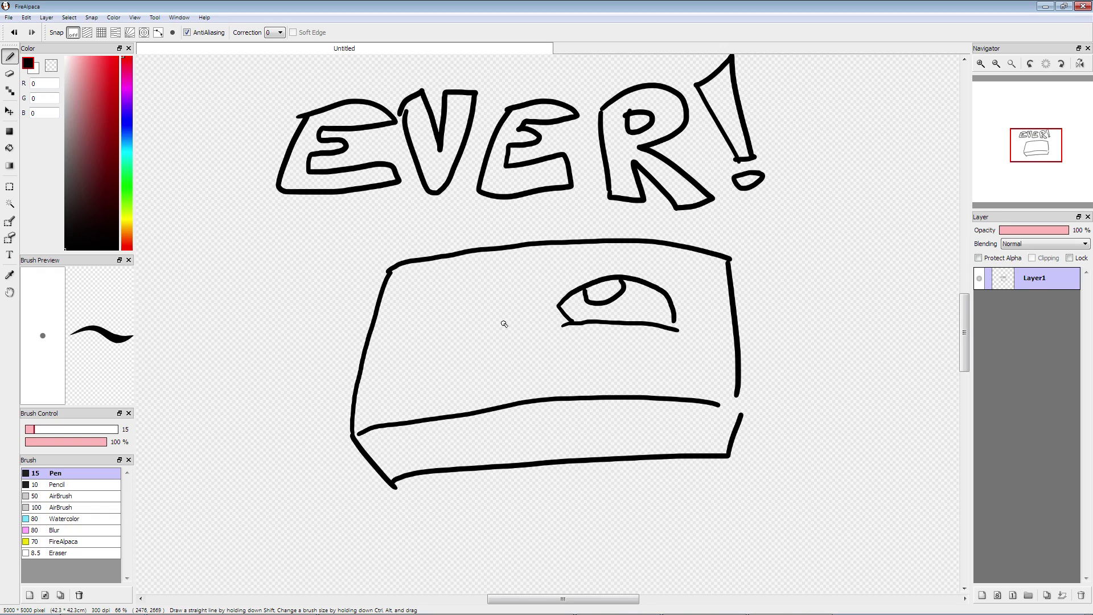
mouse_move(526, 330)
mouse_down()
mouse_move(410, 344)
mouse_move(527, 302)
mouse_move(517, 326)
mouse_move(514, 297)
mouse_up()
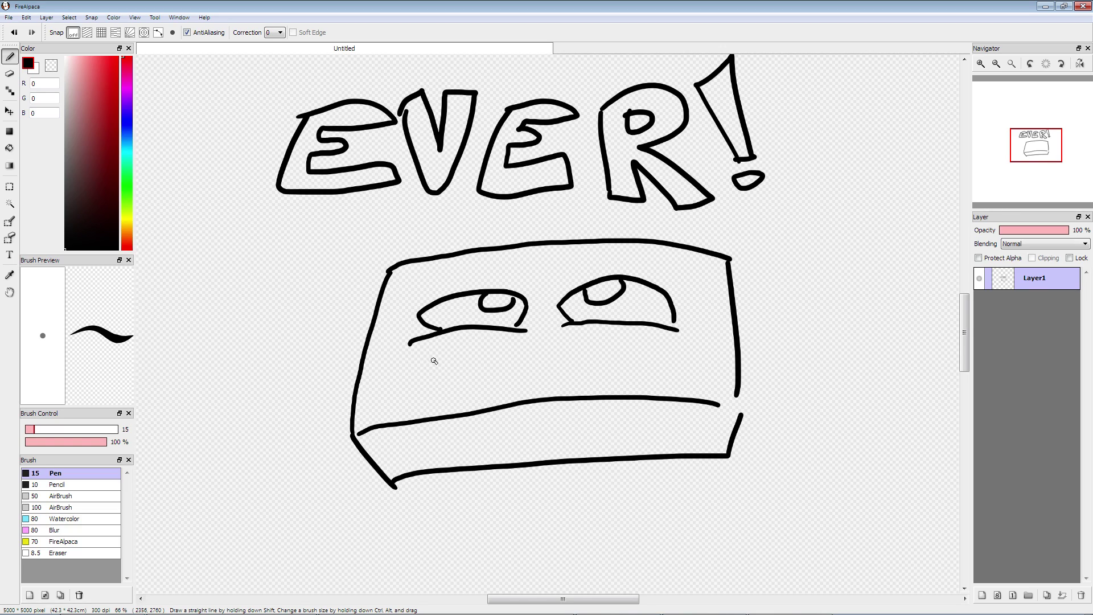
mouse_move(396, 342)
mouse_down()
mouse_move(379, 356)
mouse_move(695, 329)
mouse_move(704, 316)
mouse_move(731, 327)
mouse_up()
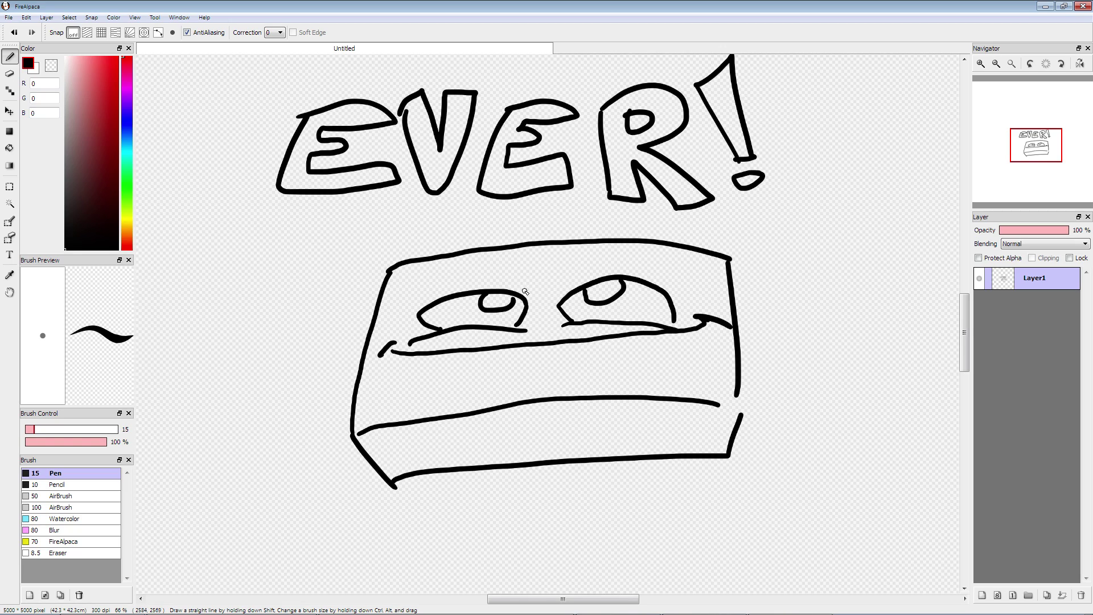
Step: Add thick slanted eyebrows above the box character's eyes and shade the pupils black
mouse_move(535, 297)
mouse_down()
mouse_move(540, 311)
mouse_move(454, 259)
mouse_up()
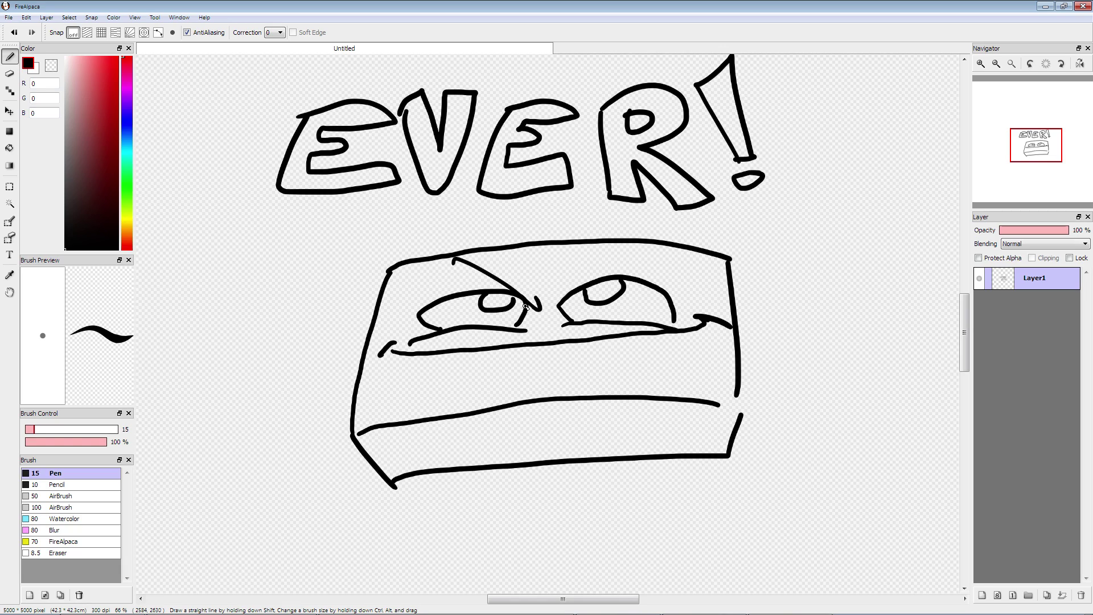
mouse_move(534, 297)
mouse_down()
mouse_move(464, 254)
mouse_move(420, 257)
mouse_move(498, 277)
mouse_up()
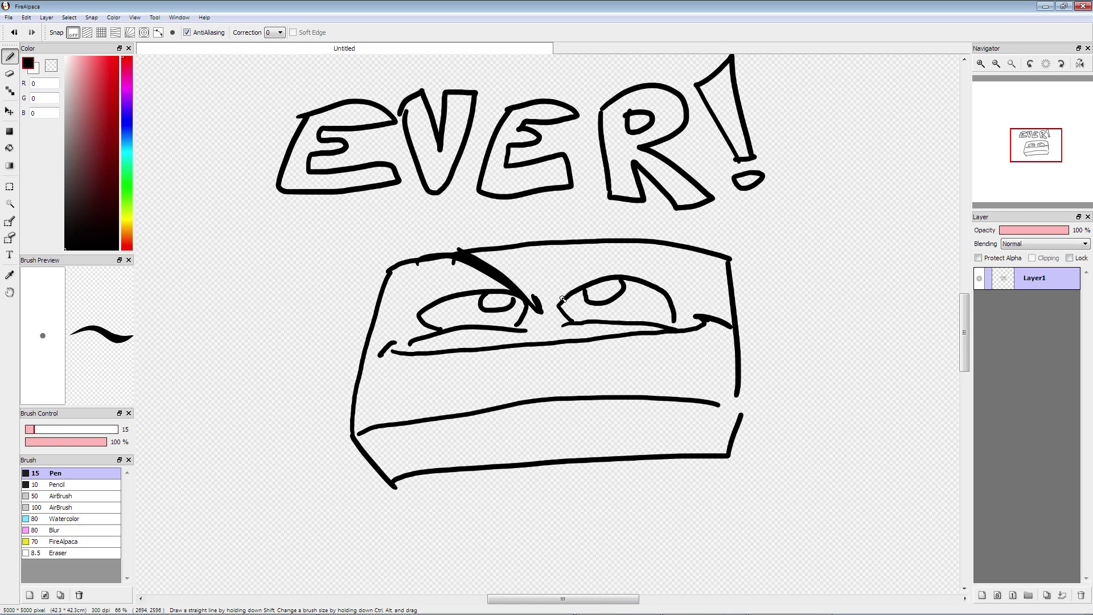
drag(561, 303, 687, 267)
mouse_move(562, 293)
mouse_down()
mouse_move(688, 254)
mouse_move(702, 271)
mouse_move(634, 265)
mouse_move(664, 260)
mouse_up()
drag(697, 256, 639, 265)
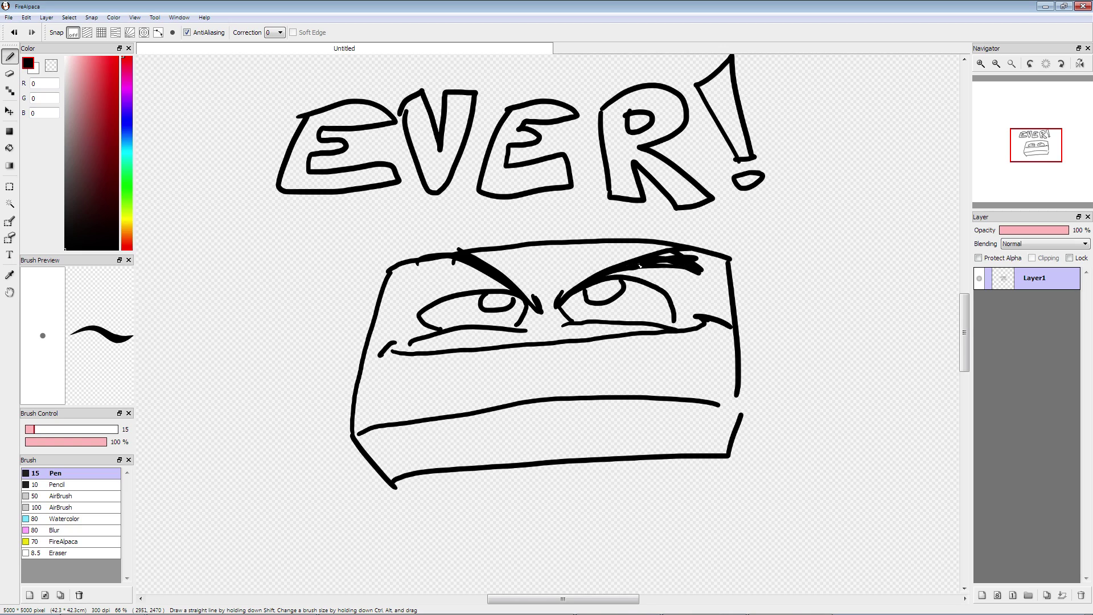
mouse_move(595, 293)
mouse_down()
mouse_move(618, 279)
mouse_move(594, 299)
mouse_up()
drag(518, 300, 490, 309)
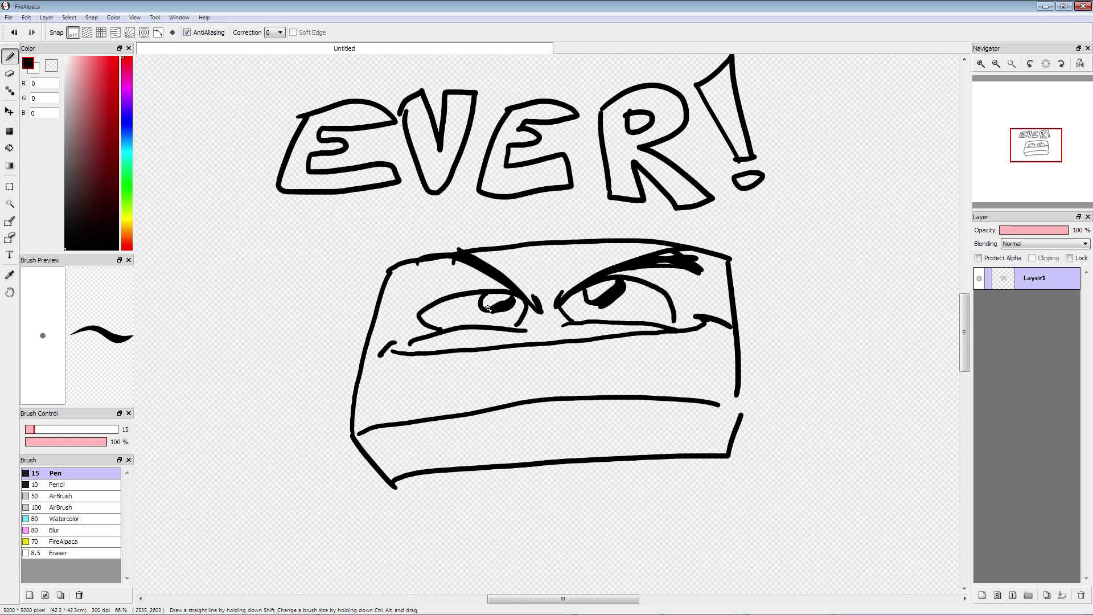
Step: Draw a row of teeth under the smile line and a lower lip line beneath it
mouse_move(669, 338)
mouse_down()
mouse_move(600, 368)
mouse_move(449, 371)
mouse_move(422, 354)
mouse_move(507, 368)
mouse_move(614, 358)
mouse_up()
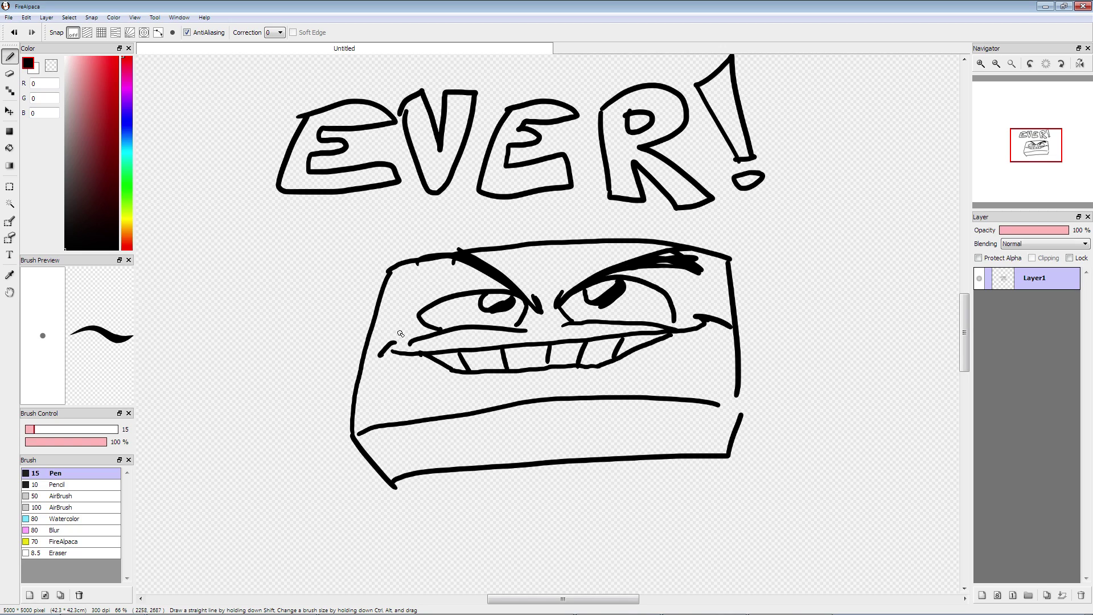
drag(467, 381, 467, 395)
drag(473, 398, 639, 373)
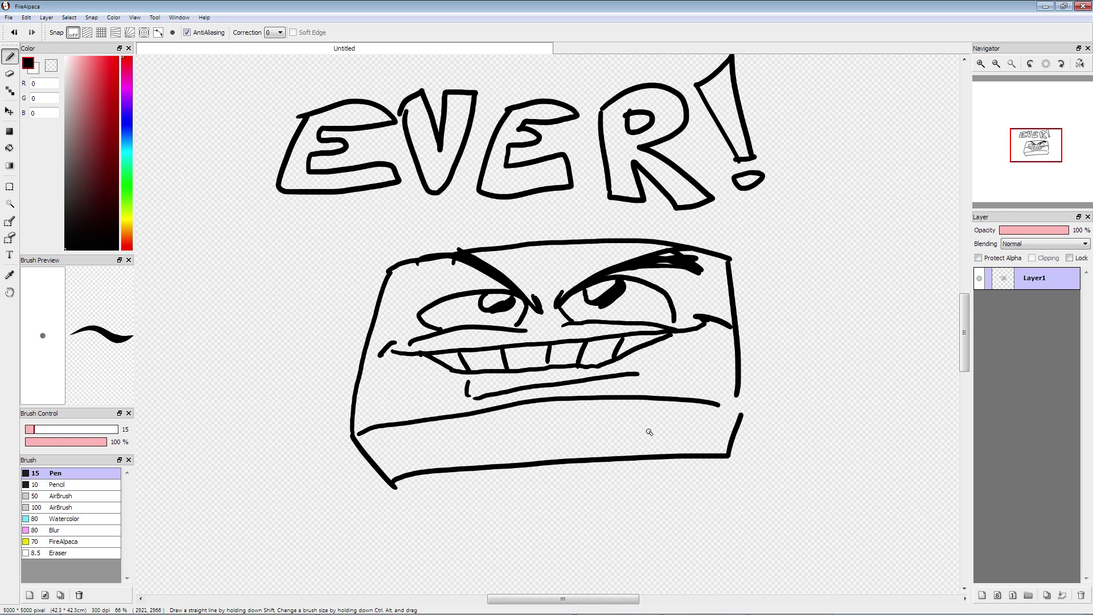
Step: Draw two thick, filled black legs with rounded shoes under the box body
drag(645, 428, 649, 535)
mouse_move(634, 429)
mouse_down()
mouse_move(636, 528)
mouse_move(649, 435)
mouse_move(643, 506)
mouse_move(647, 484)
mouse_up()
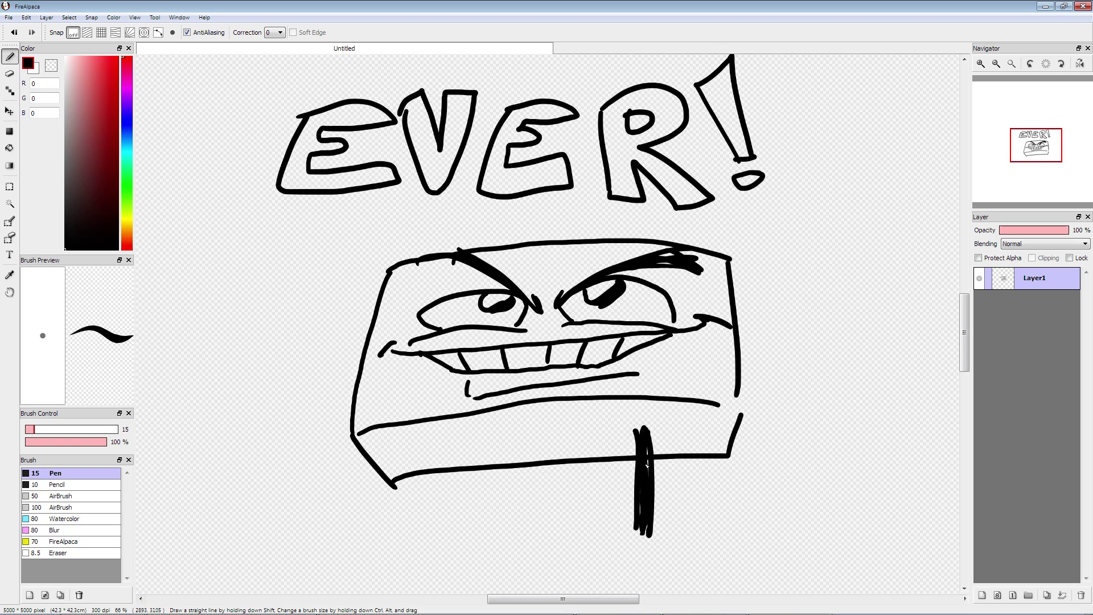
mouse_move(613, 567)
mouse_down()
mouse_move(646, 534)
mouse_move(727, 564)
mouse_move(598, 572)
mouse_move(724, 563)
mouse_up()
mouse_move(531, 567)
mouse_down()
mouse_move(453, 529)
mouse_move(467, 529)
mouse_move(384, 574)
mouse_move(520, 562)
mouse_move(398, 563)
mouse_up()
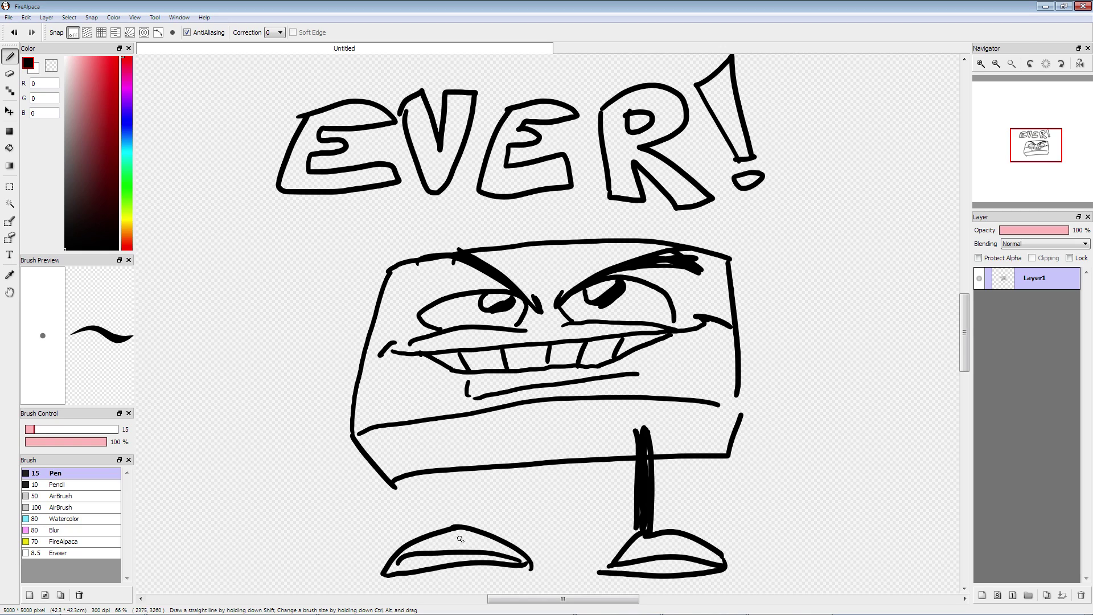
mouse_move(515, 546)
mouse_down()
mouse_move(493, 431)
mouse_move(470, 443)
mouse_move(468, 460)
mouse_move(493, 533)
mouse_move(507, 538)
mouse_move(486, 527)
mouse_move(476, 442)
mouse_move(502, 519)
mouse_up()
drag(483, 440, 492, 525)
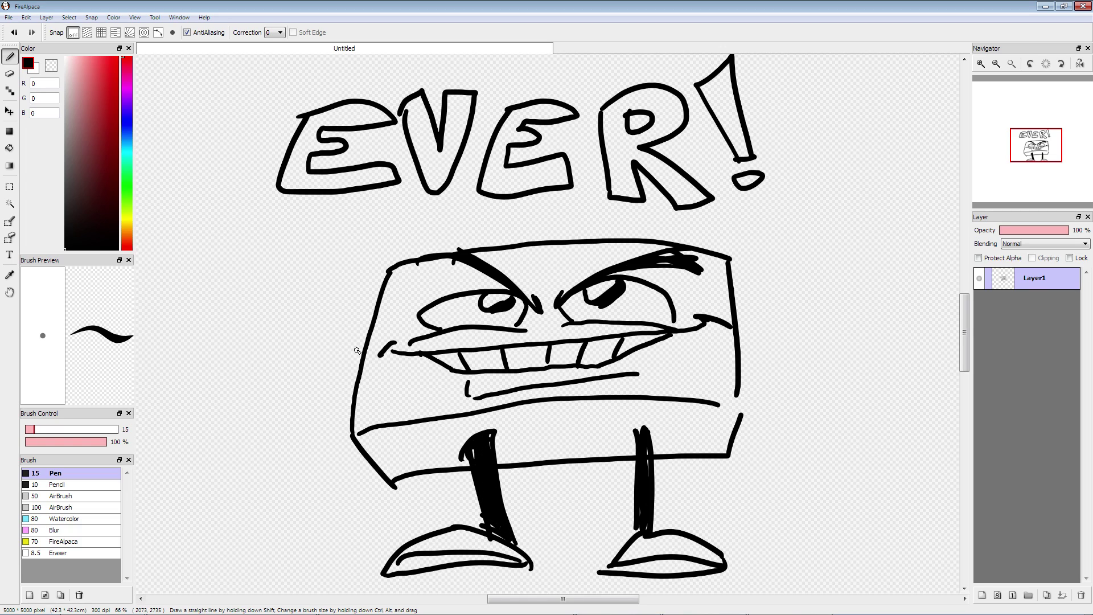
Step: Draw a bent, filled black arm ending in a fist on each side of the box body
mouse_move(366, 337)
mouse_down()
mouse_move(307, 390)
mouse_move(352, 410)
mouse_up()
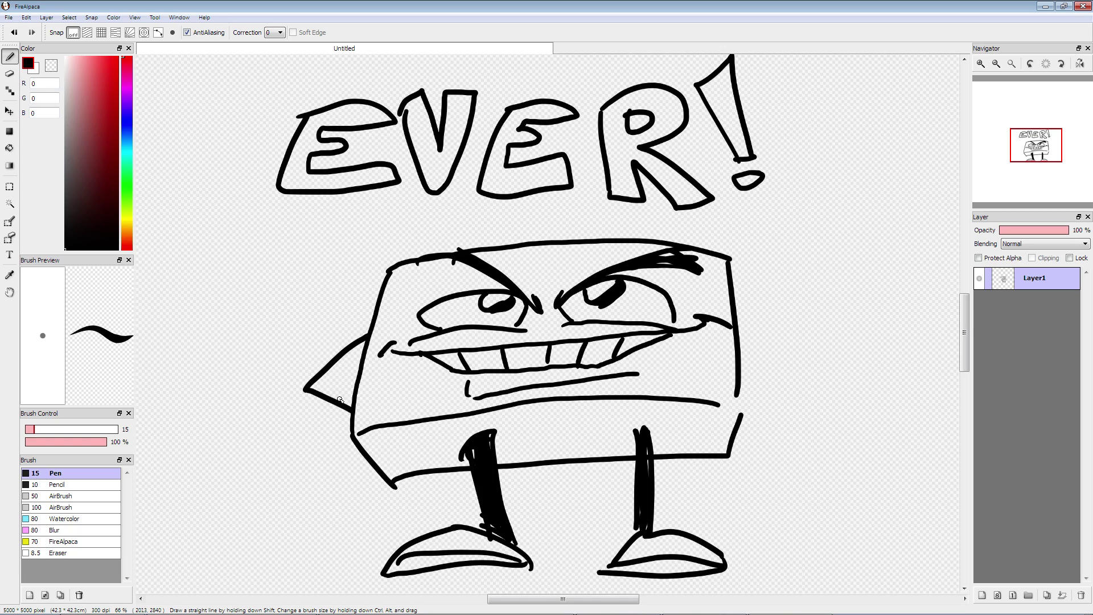
drag(367, 347, 318, 388)
mouse_move(363, 345)
mouse_down()
mouse_move(323, 386)
mouse_move(352, 402)
mouse_move(328, 373)
mouse_move(342, 424)
mouse_move(316, 473)
mouse_move(290, 420)
mouse_move(314, 412)
mouse_move(316, 429)
mouse_move(348, 428)
mouse_up()
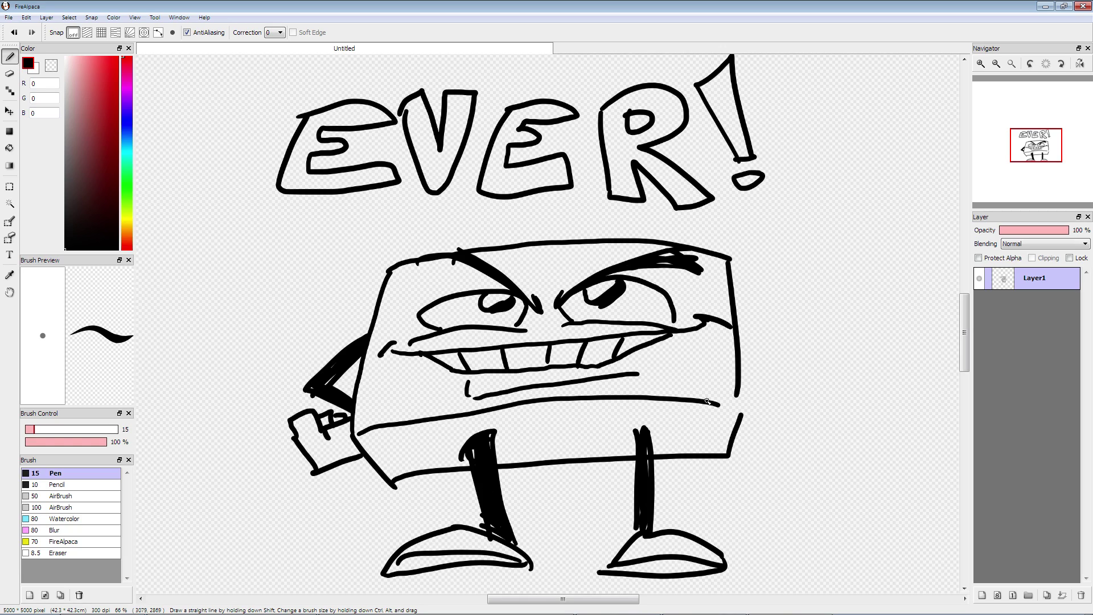
mouse_move(740, 323)
mouse_down()
mouse_move(774, 368)
mouse_move(743, 395)
mouse_move(766, 363)
mouse_move(741, 336)
mouse_up()
mouse_move(741, 394)
mouse_down()
mouse_move(776, 425)
mouse_move(805, 403)
mouse_move(799, 385)
mouse_move(760, 387)
mouse_move(771, 380)
mouse_move(755, 406)
mouse_up()
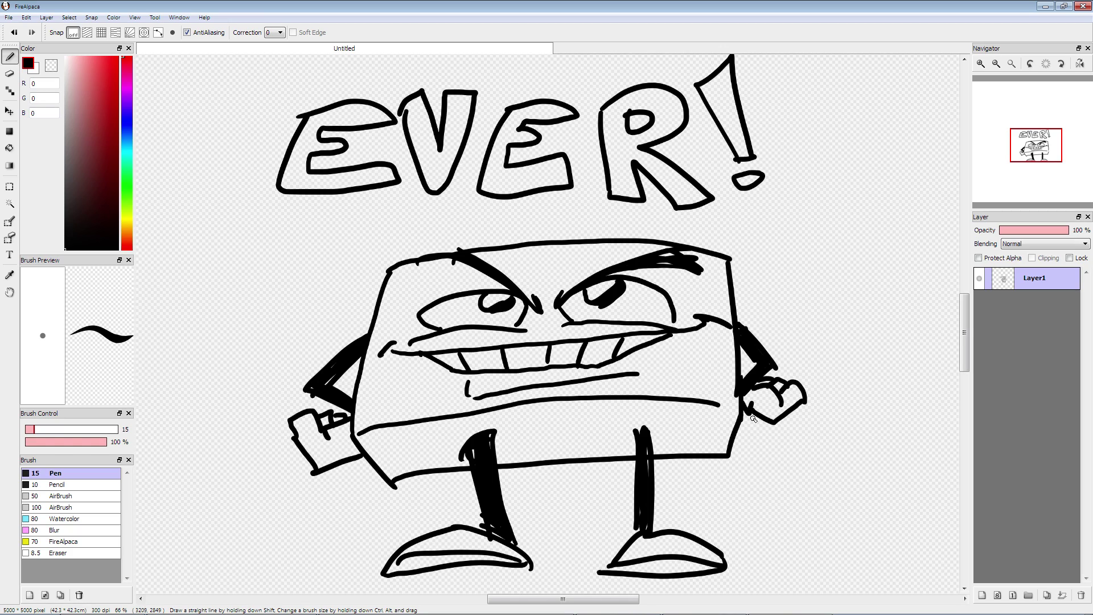
Step: Shade the band along the box's lower edge with hatching strokes
scroll(491, 404, down, 2)
scroll(491, 405, right, 2)
mouse_move(312, 389)
mouse_down()
mouse_move(341, 410)
mouse_move(343, 386)
mouse_move(370, 414)
mouse_move(376, 379)
mouse_move(411, 411)
mouse_move(447, 369)
mouse_move(509, 382)
mouse_move(532, 369)
mouse_move(634, 394)
mouse_move(607, 359)
mouse_move(633, 353)
mouse_move(649, 401)
mouse_up()
drag(649, 361, 675, 405)
drag(618, 371, 558, 462)
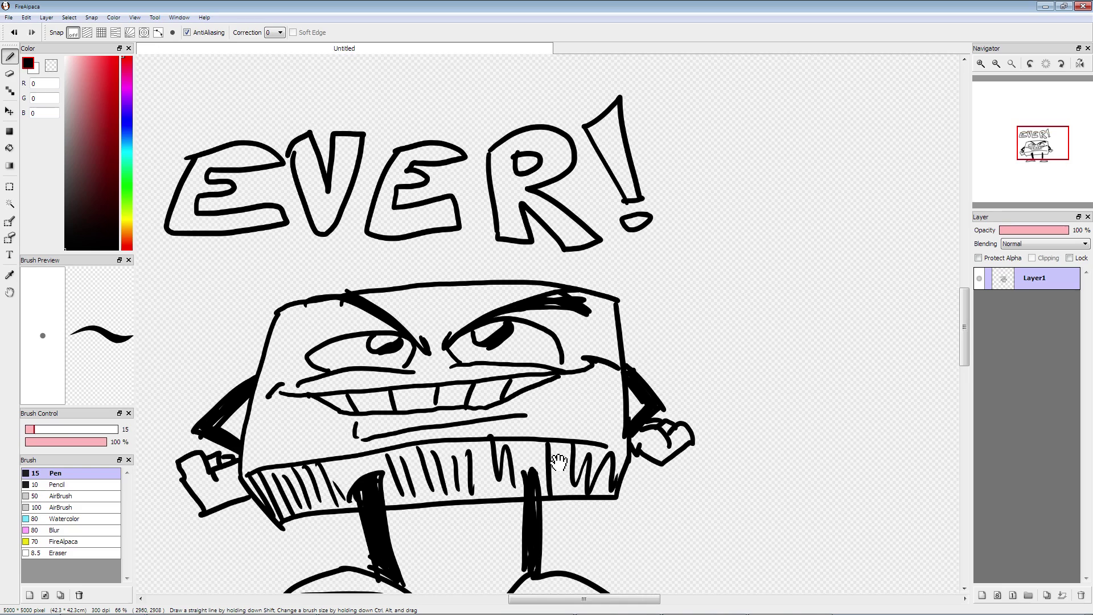
Step: Draw a speech bubble reading "YEAH!" beside the box character and clear the layer
mouse_move(677, 322)
mouse_down()
mouse_move(641, 345)
mouse_move(683, 344)
mouse_move(746, 226)
mouse_move(672, 355)
mouse_up()
mouse_move(709, 259)
mouse_down()
mouse_move(678, 295)
mouse_move(737, 289)
mouse_up()
drag(700, 296, 695, 325)
drag(734, 291, 743, 310)
drag(710, 308, 729, 306)
mouse_move(721, 331)
mouse_down()
mouse_move(707, 339)
mouse_move(749, 327)
mouse_up()
mouse_move(722, 325)
mouse_down()
mouse_move(736, 348)
mouse_move(717, 371)
mouse_up()
drag(778, 348, 732, 379)
drag(738, 349, 748, 387)
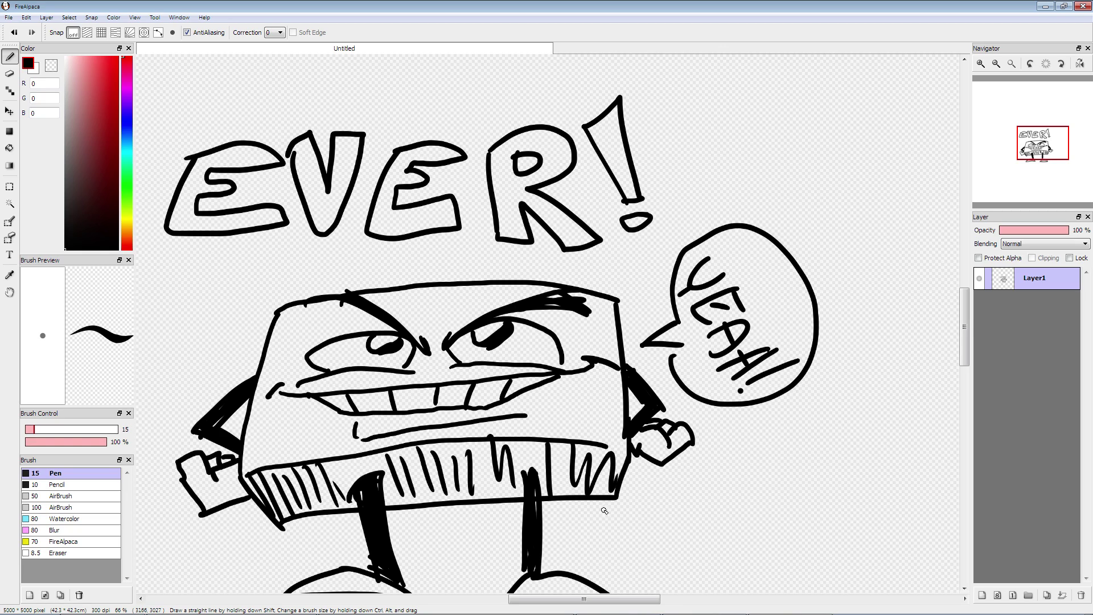
drag(530, 360, 581, 340)
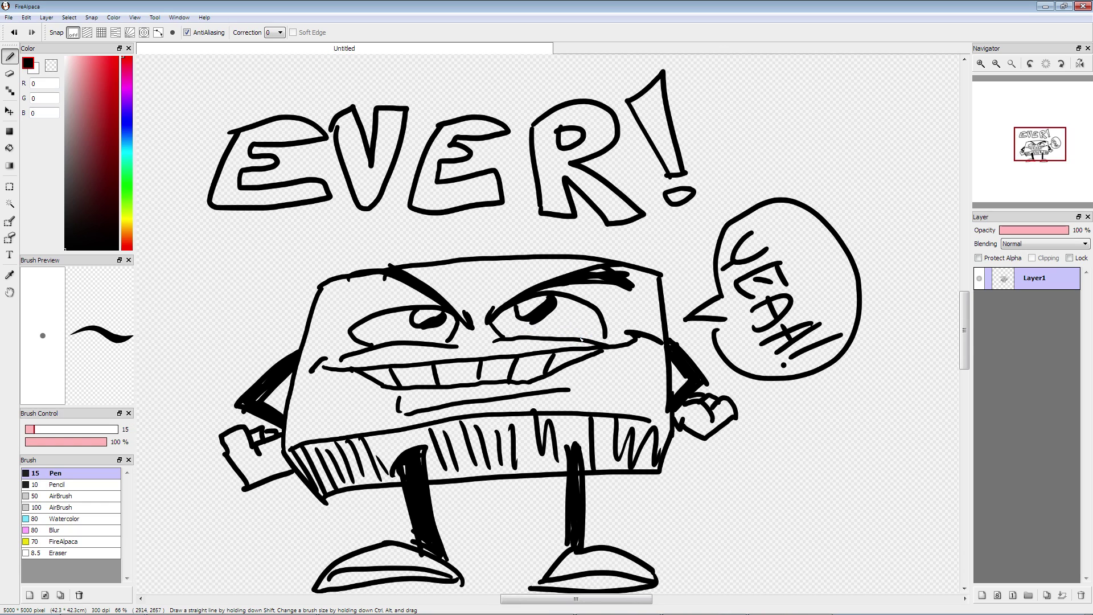
key(Delete)
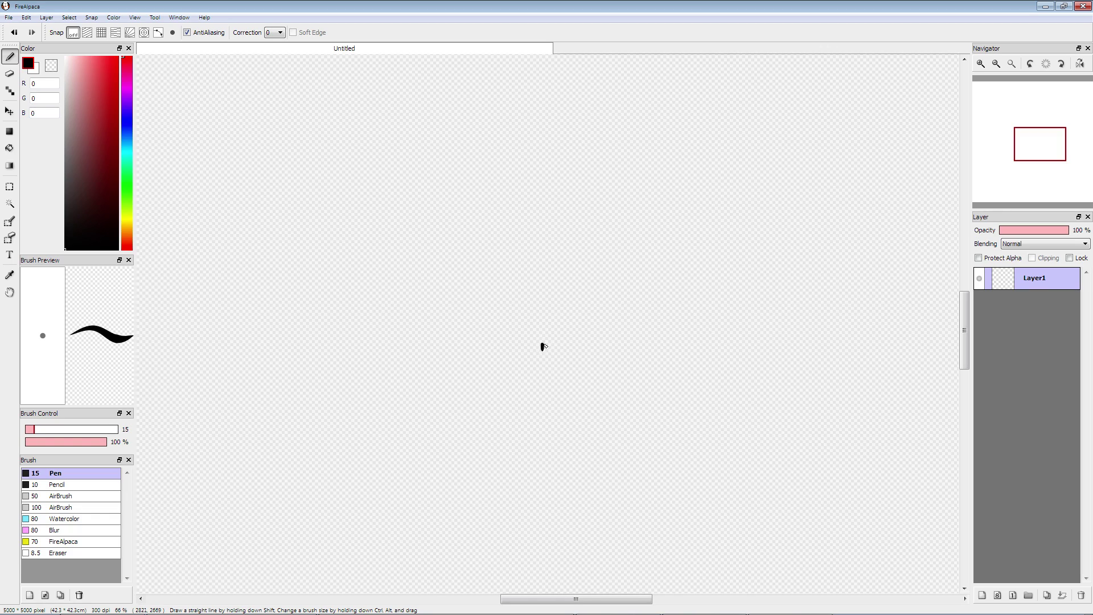
Step: Draw two glaring eyes with thick slanted eyebrows, small creases between them and a wide down-turned mouth
mouse_move(541, 357)
mouse_down()
mouse_move(606, 335)
mouse_move(541, 357)
mouse_move(606, 326)
mouse_move(620, 339)
mouse_move(578, 343)
mouse_move(601, 373)
mouse_move(548, 380)
mouse_move(625, 380)
mouse_up()
mouse_move(544, 360)
mouse_down()
mouse_move(533, 368)
mouse_move(536, 344)
mouse_move(602, 369)
mouse_move(600, 350)
mouse_move(594, 366)
mouse_up()
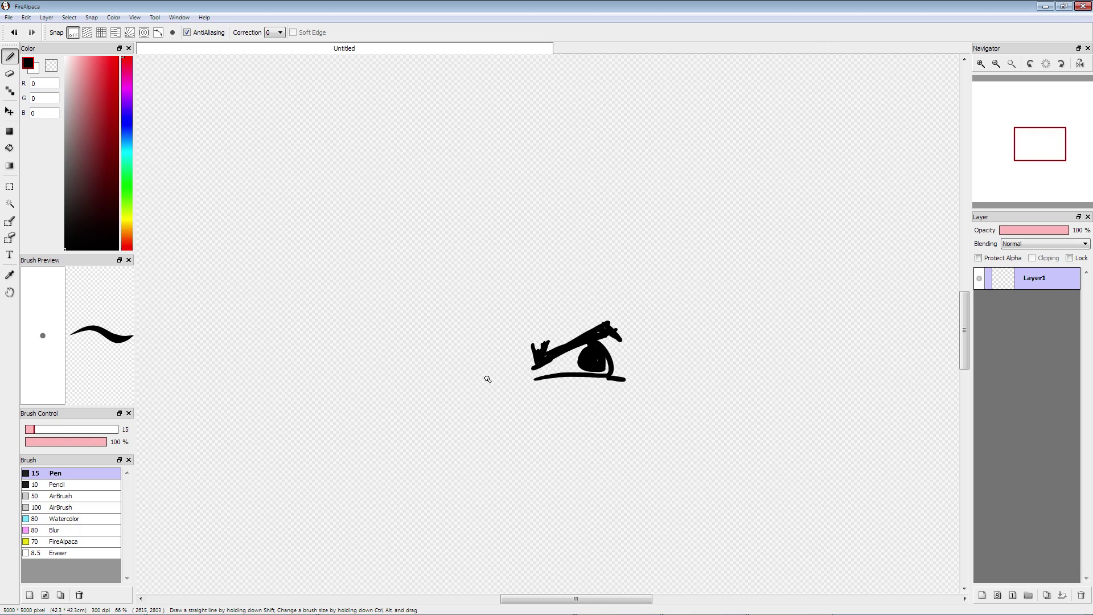
mouse_move(520, 368)
mouse_down()
mouse_move(527, 387)
mouse_move(500, 381)
mouse_move(464, 340)
mouse_up()
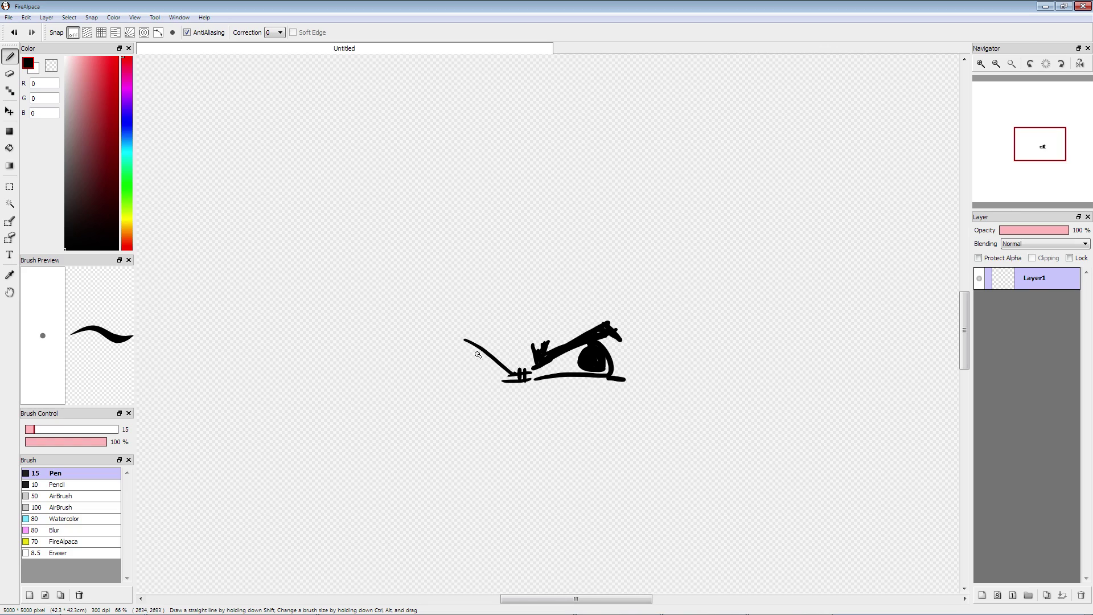
mouse_move(513, 376)
mouse_down()
mouse_move(472, 322)
mouse_move(481, 349)
mouse_move(467, 387)
mouse_move(506, 381)
mouse_move(455, 405)
mouse_move(481, 416)
mouse_move(628, 400)
mouse_move(643, 413)
mouse_up()
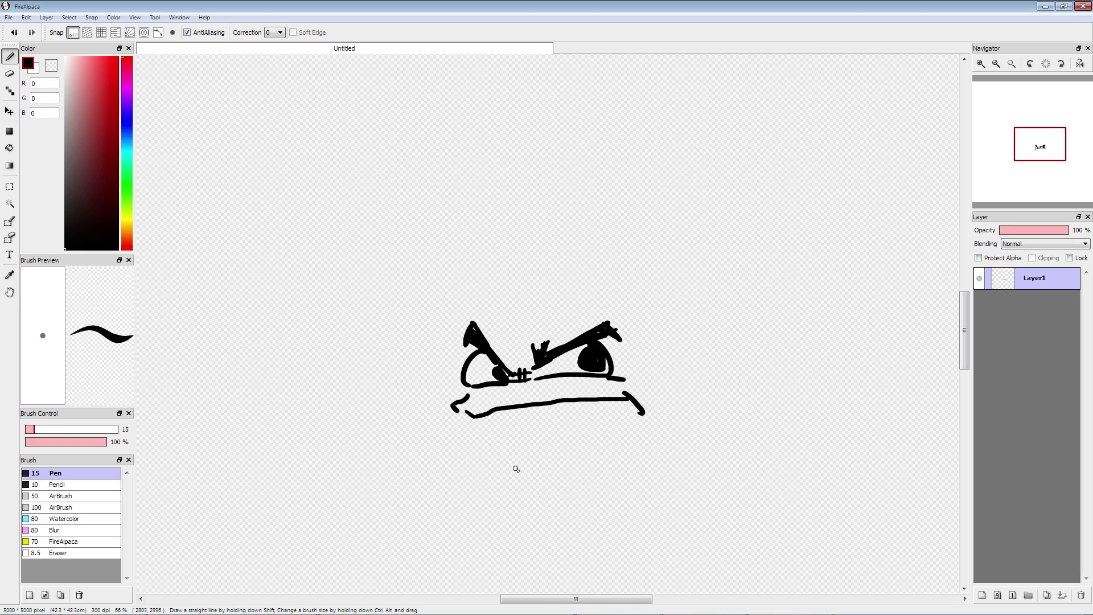
Step: Draw a thick black cigarette hanging from the mouth, with smoke curling upward from its tip
drag(482, 419, 445, 440)
mouse_move(498, 416)
mouse_down()
mouse_move(470, 449)
mouse_move(446, 441)
mouse_move(490, 417)
mouse_move(438, 457)
mouse_move(476, 455)
mouse_move(404, 458)
mouse_move(331, 306)
mouse_up()
mouse_move(451, 436)
mouse_down()
mouse_move(417, 381)
mouse_move(300, 270)
mouse_up()
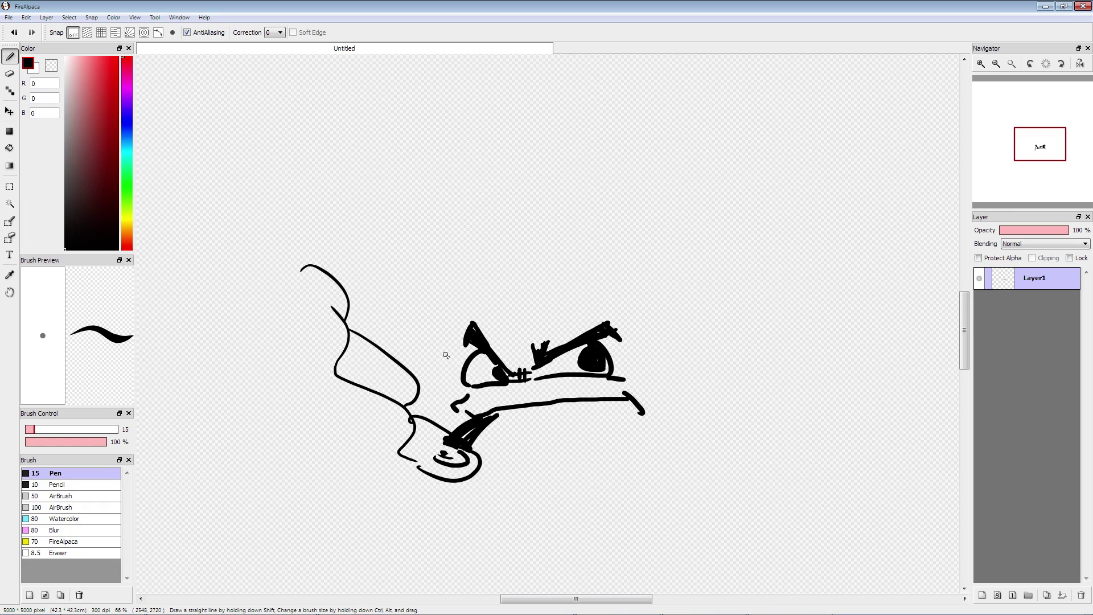
Step: Outline a boxy body around the scowling face, with a narrow side panel, a chin crease and one thick bent leg
mouse_move(447, 330)
mouse_down()
mouse_move(453, 402)
mouse_move(455, 316)
mouse_move(647, 293)
mouse_move(675, 445)
mouse_move(494, 454)
mouse_up()
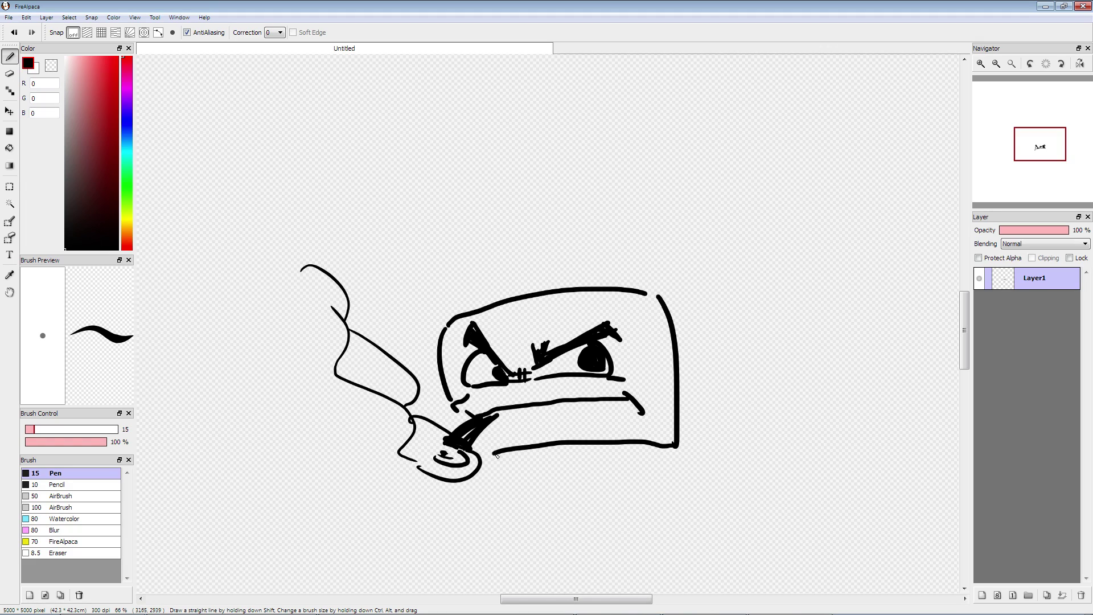
mouse_move(643, 297)
mouse_down()
mouse_move(652, 431)
mouse_move(560, 467)
mouse_move(581, 511)
mouse_up()
drag(568, 466, 615, 448)
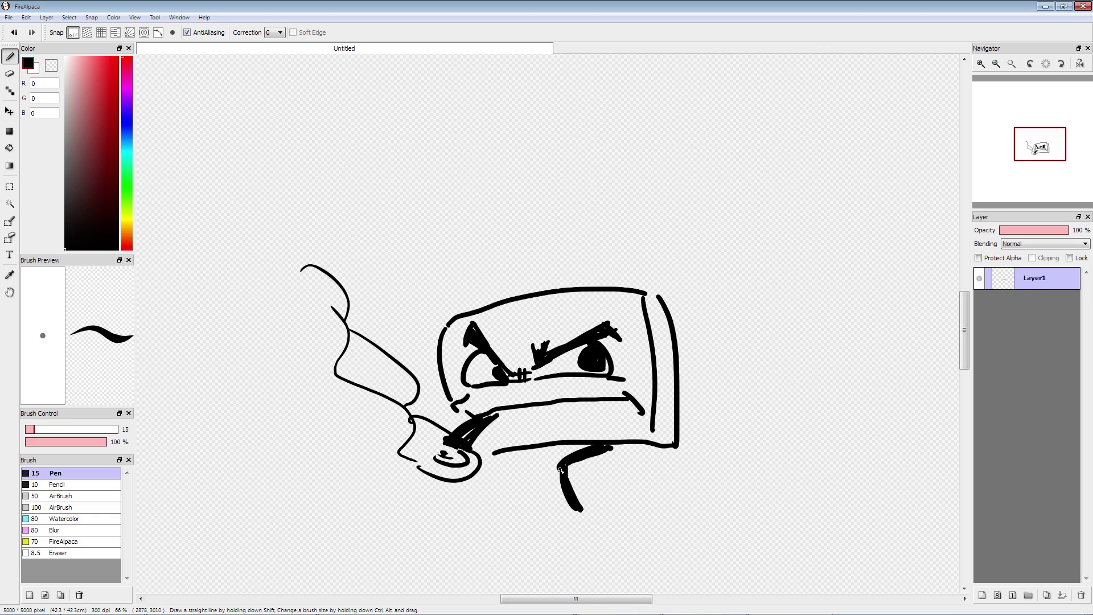
mouse_move(504, 419)
mouse_down()
mouse_move(508, 435)
mouse_move(574, 421)
mouse_up()
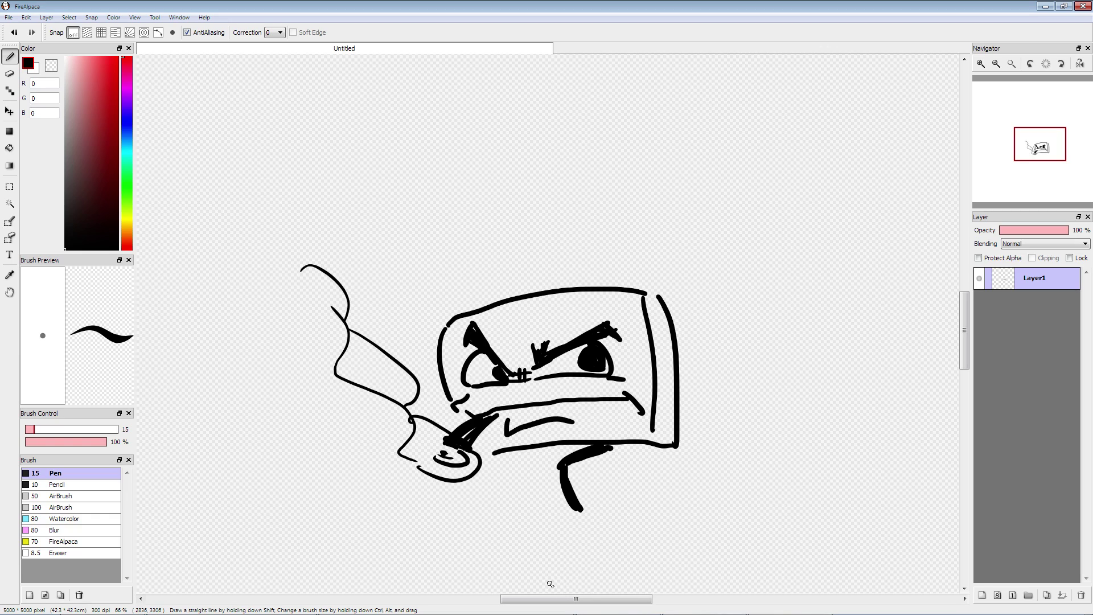
Step: Add short wrinkle strokes around the eyebrows and under the inner corner of the eye
drag(620, 307, 628, 320)
drag(472, 318, 458, 333)
mouse_move(538, 333)
mouse_down()
mouse_move(549, 328)
mouse_move(515, 344)
mouse_up()
drag(519, 387, 493, 394)
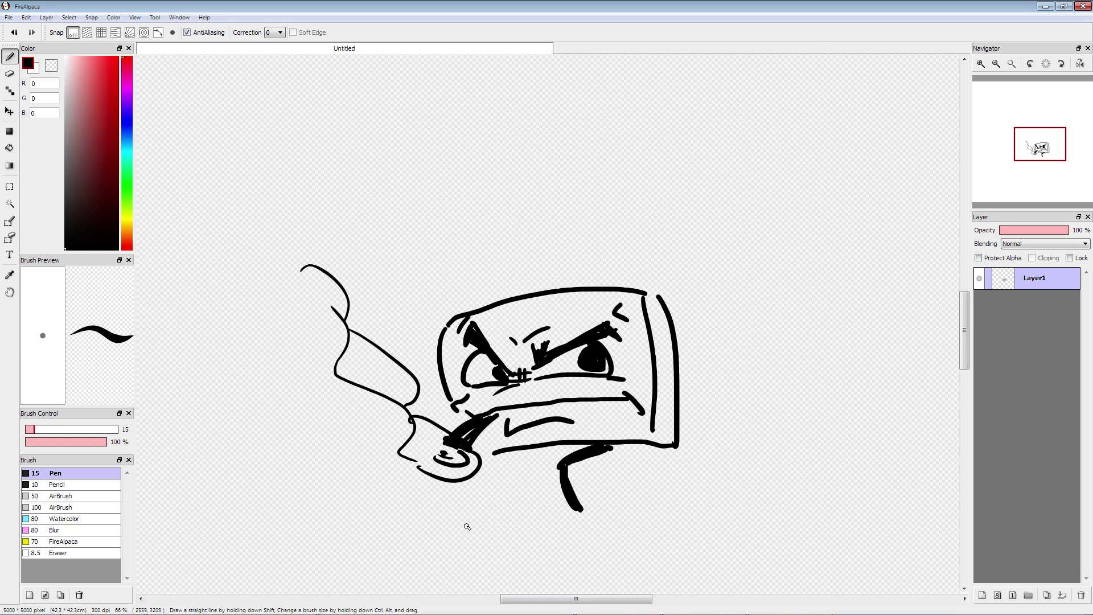
Step: Draw a boot on the bent leg, a second leg beside it, and a two-line ledge extending from the box's base
mouse_move(582, 506)
mouse_down()
mouse_move(595, 533)
mouse_move(562, 550)
mouse_move(571, 506)
mouse_up()
mouse_move(519, 450)
mouse_down()
mouse_move(512, 483)
mouse_move(526, 514)
mouse_up()
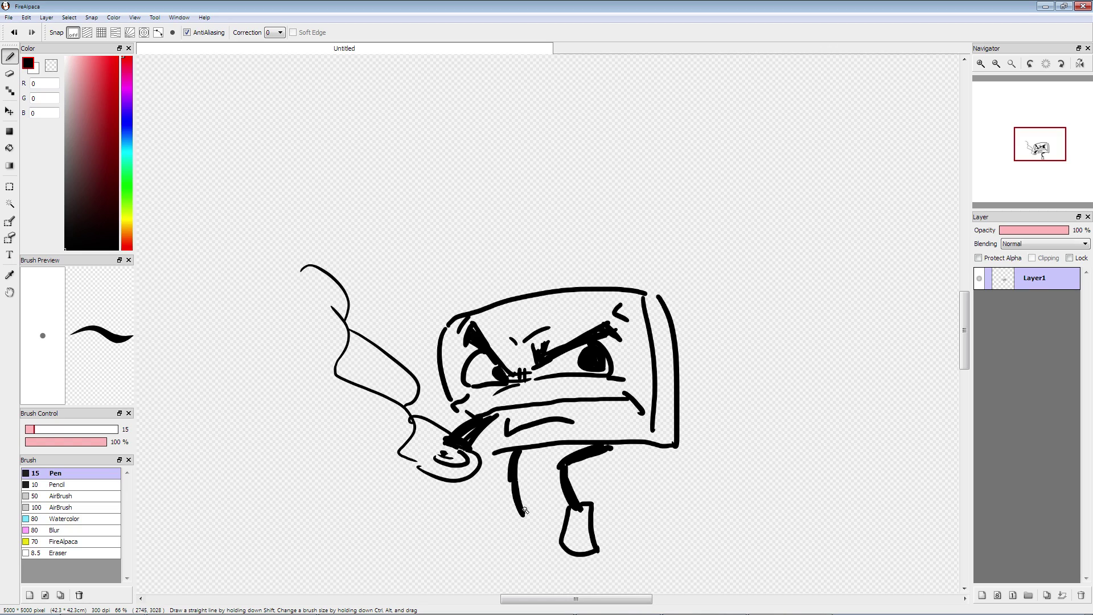
drag(632, 442, 805, 451)
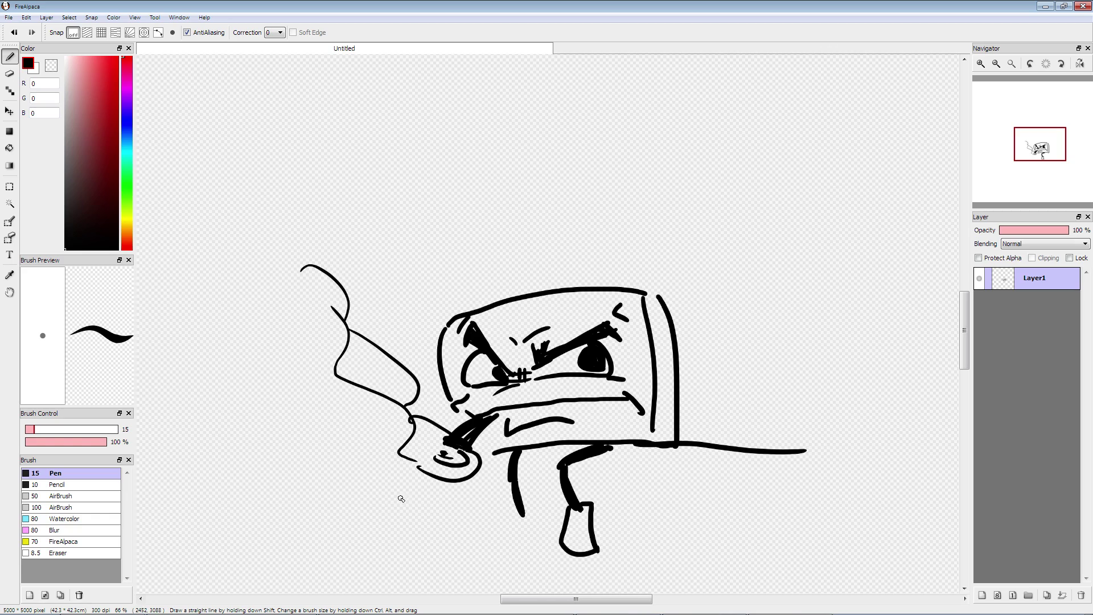
drag(678, 433, 830, 436)
Step: Close the box's lower corner beside the cigarette and hatch short shading strokes along its edge and brow
drag(492, 453, 477, 442)
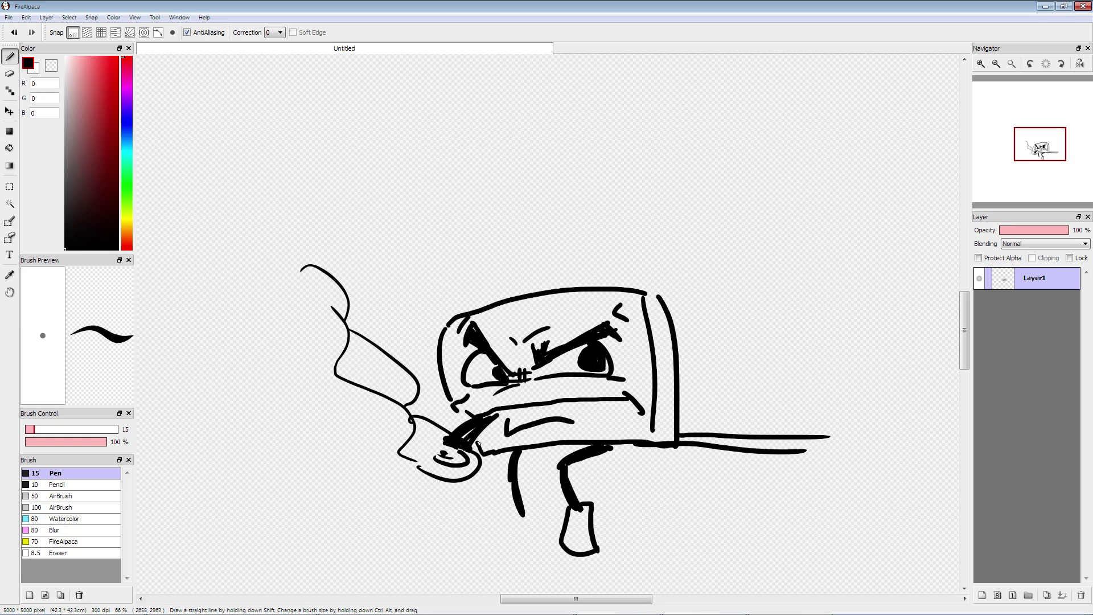
drag(482, 434, 488, 440)
drag(450, 379, 453, 397)
drag(455, 380, 462, 397)
drag(459, 322, 454, 330)
drag(545, 327, 525, 338)
Step: Finish the seated figure with a second boot, an arm whose hand rests on the ledge, and the ledge's other end
mouse_move(525, 507)
mouse_down()
mouse_move(541, 515)
mouse_move(520, 555)
mouse_move(499, 541)
mouse_move(514, 511)
mouse_up()
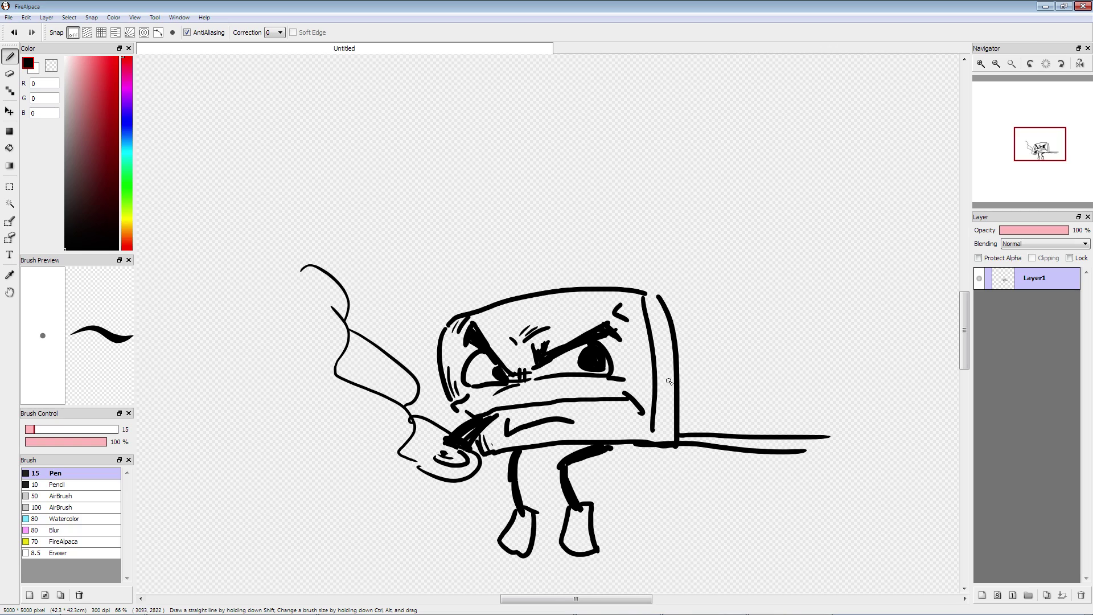
mouse_move(666, 370)
mouse_down()
mouse_move(713, 397)
mouse_move(720, 438)
mouse_up()
mouse_move(700, 386)
mouse_down()
mouse_move(679, 376)
mouse_move(701, 388)
mouse_up()
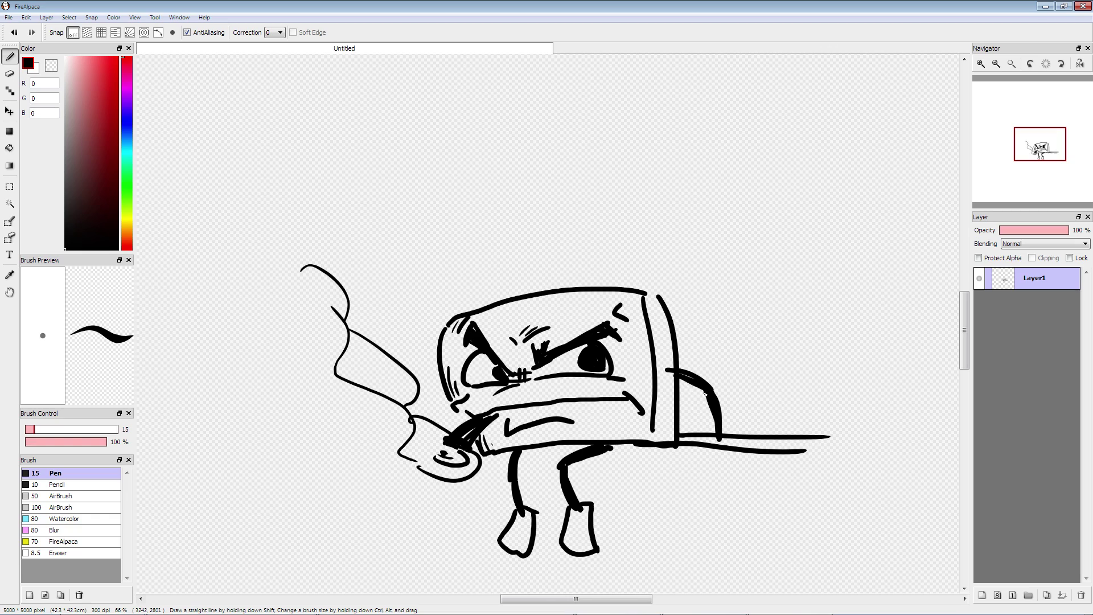
mouse_move(729, 435)
mouse_down()
mouse_move(788, 430)
mouse_move(726, 447)
mouse_up()
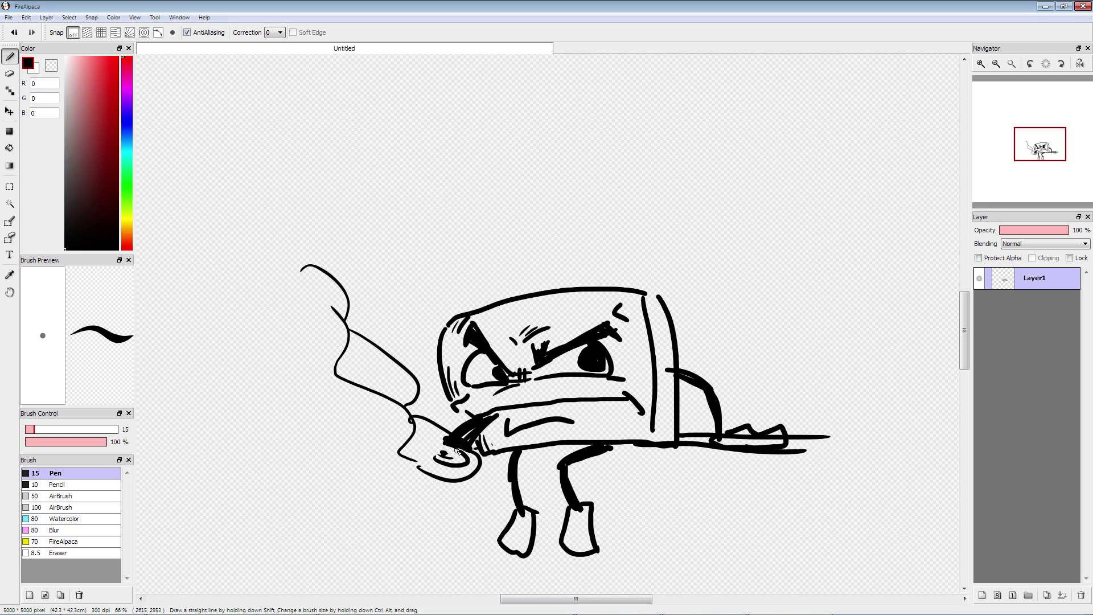
mouse_move(440, 450)
mouse_down()
mouse_move(387, 461)
mouse_move(403, 555)
mouse_up()
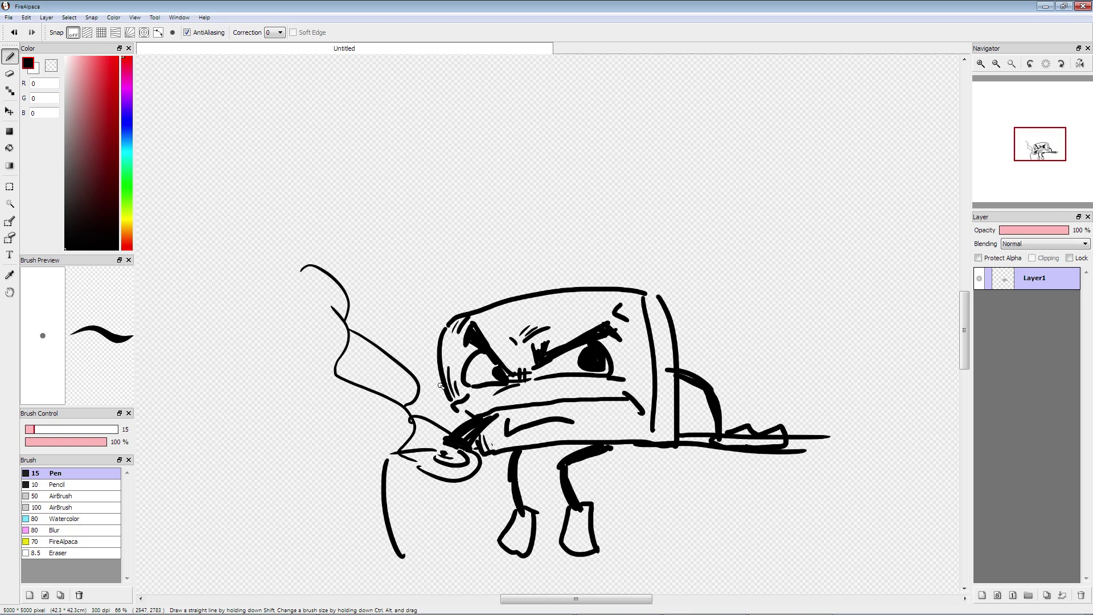
Step: Hand-letter "OK, MAYBE NOT" above the box character and clear the layer
mouse_move(403, 212)
mouse_down()
mouse_move(420, 230)
mouse_move(421, 206)
mouse_up()
mouse_move(423, 198)
mouse_down()
mouse_move(424, 241)
mouse_move(530, 230)
mouse_move(539, 192)
mouse_move(549, 231)
mouse_up()
drag(533, 212, 547, 210)
drag(550, 191, 559, 215)
mouse_move(568, 189)
mouse_down()
mouse_move(567, 223)
mouse_move(571, 193)
mouse_move(626, 228)
mouse_up()
mouse_move(602, 205)
mouse_down()
mouse_move(625, 196)
mouse_move(623, 214)
mouse_move(685, 204)
mouse_up()
mouse_move(716, 207)
mouse_down()
mouse_move(698, 230)
mouse_move(716, 208)
mouse_up()
drag(735, 196, 735, 236)
drag(707, 203, 760, 198)
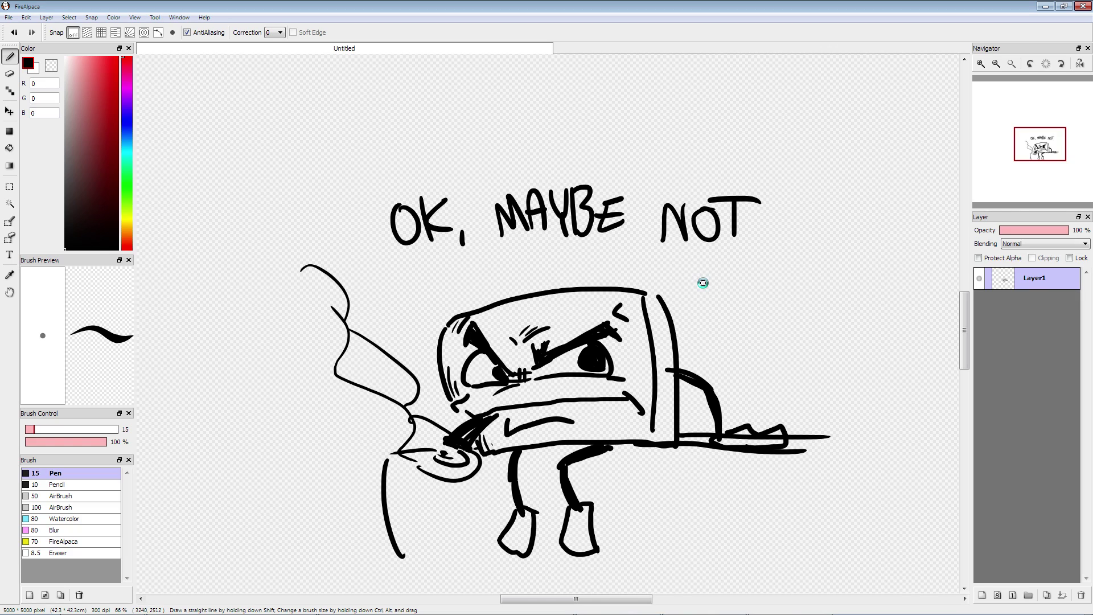
key(Delete)
Step: Draw a small tilted box with two glaring eyes, slanted eyebrows, a straight mouth line and a side edge
mouse_move(645, 317)
mouse_down()
mouse_move(610, 318)
mouse_move(522, 347)
mouse_move(549, 413)
mouse_move(657, 393)
mouse_move(648, 324)
mouse_up()
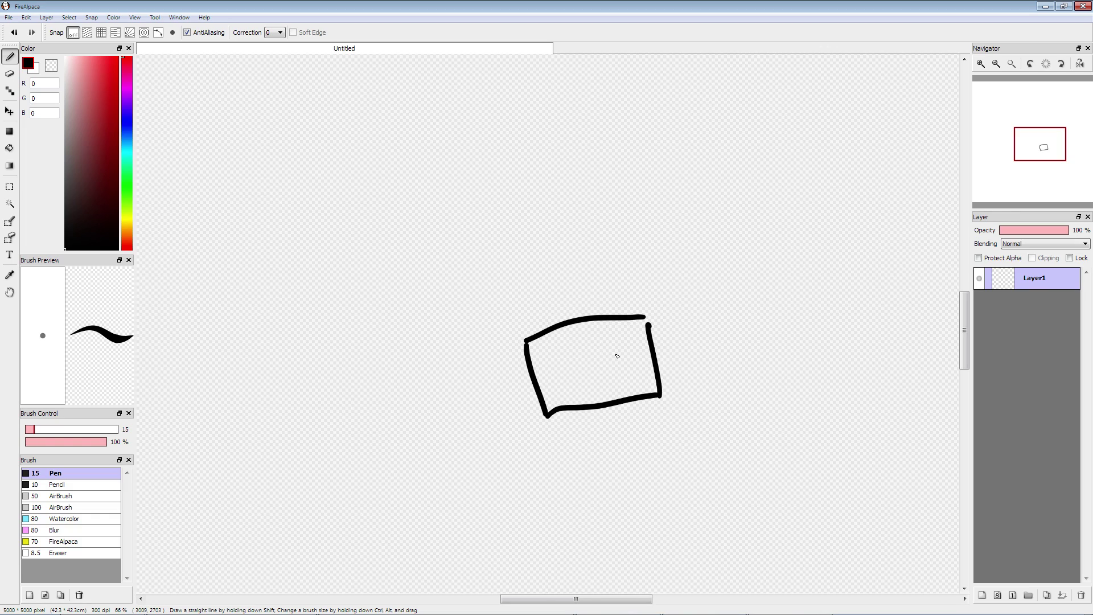
drag(548, 379, 643, 369)
mouse_move(562, 337)
mouse_down()
mouse_move(591, 361)
mouse_move(632, 350)
mouse_move(608, 365)
mouse_move(555, 363)
mouse_move(585, 370)
mouse_up()
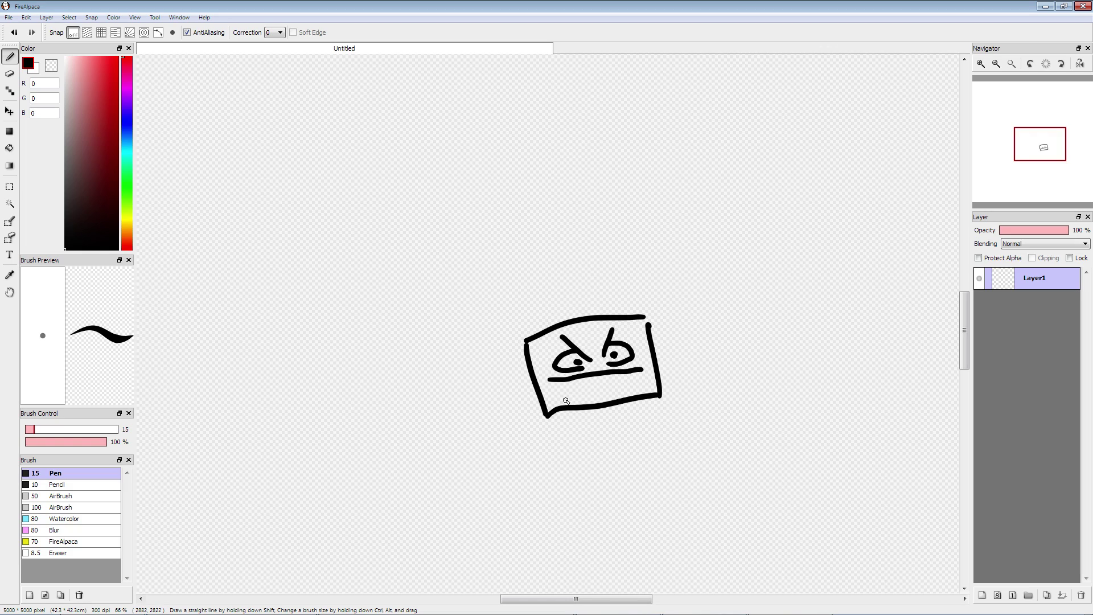
drag(533, 340, 550, 401)
Step: Add a cigarette with two wavy smoke lines at the mouth corner and a short chin crease below the mouth
mouse_move(637, 375)
mouse_down()
mouse_move(655, 392)
mouse_move(671, 362)
mouse_move(736, 314)
mouse_up()
drag(659, 354, 724, 288)
drag(581, 391, 620, 381)
Step: Give the small box character two legs with flat feet, two arms with fists, and extra creases at the eyebrows
mouse_move(570, 411)
mouse_down()
mouse_move(549, 477)
mouse_move(527, 472)
mouse_move(562, 473)
mouse_up()
mouse_move(630, 402)
mouse_down()
mouse_move(627, 474)
mouse_move(672, 474)
mouse_move(622, 477)
mouse_up()
mouse_move(537, 380)
mouse_down()
mouse_move(532, 427)
mouse_move(546, 425)
mouse_move(527, 443)
mouse_move(513, 427)
mouse_move(532, 424)
mouse_move(522, 437)
mouse_up()
mouse_move(653, 400)
mouse_down()
mouse_move(651, 431)
mouse_move(672, 432)
mouse_move(669, 445)
mouse_move(642, 424)
mouse_up()
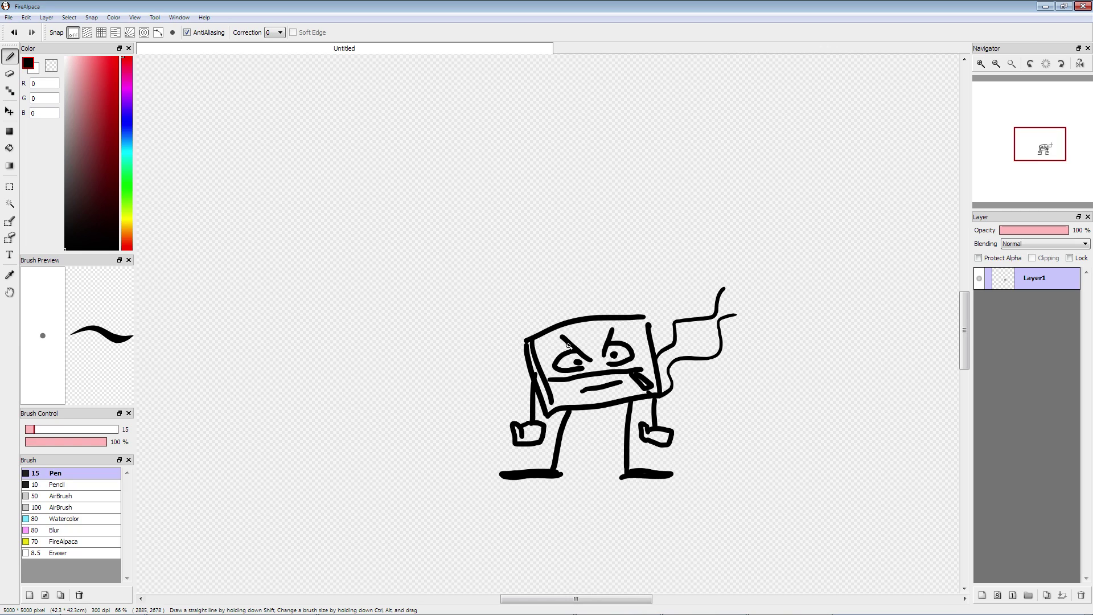
drag(606, 340, 632, 341)
Step: Draw a large rounded character beside the box, with a rim along its edge, two round eyes with pupils and an open mouth
mouse_move(417, 235)
mouse_down()
mouse_move(496, 300)
mouse_move(394, 365)
mouse_move(323, 299)
mouse_move(437, 244)
mouse_move(427, 236)
mouse_move(385, 243)
mouse_move(315, 335)
mouse_up()
mouse_move(421, 285)
mouse_down()
mouse_move(419, 307)
mouse_move(414, 286)
mouse_move(384, 296)
mouse_up()
click(437, 296)
click(392, 310)
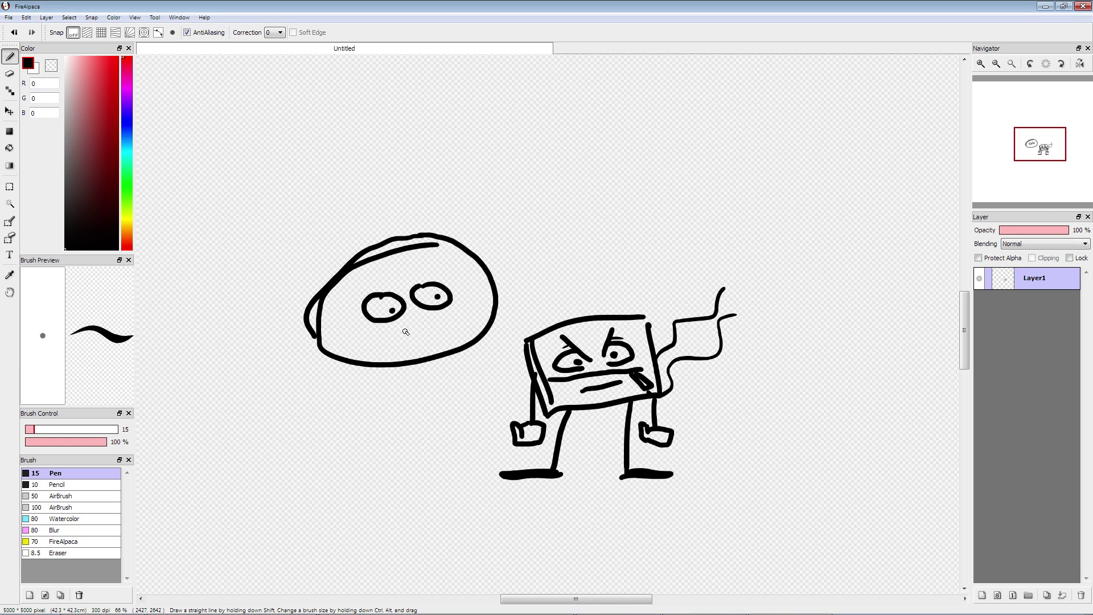
mouse_move(417, 315)
mouse_down()
mouse_move(410, 330)
mouse_move(424, 345)
mouse_up()
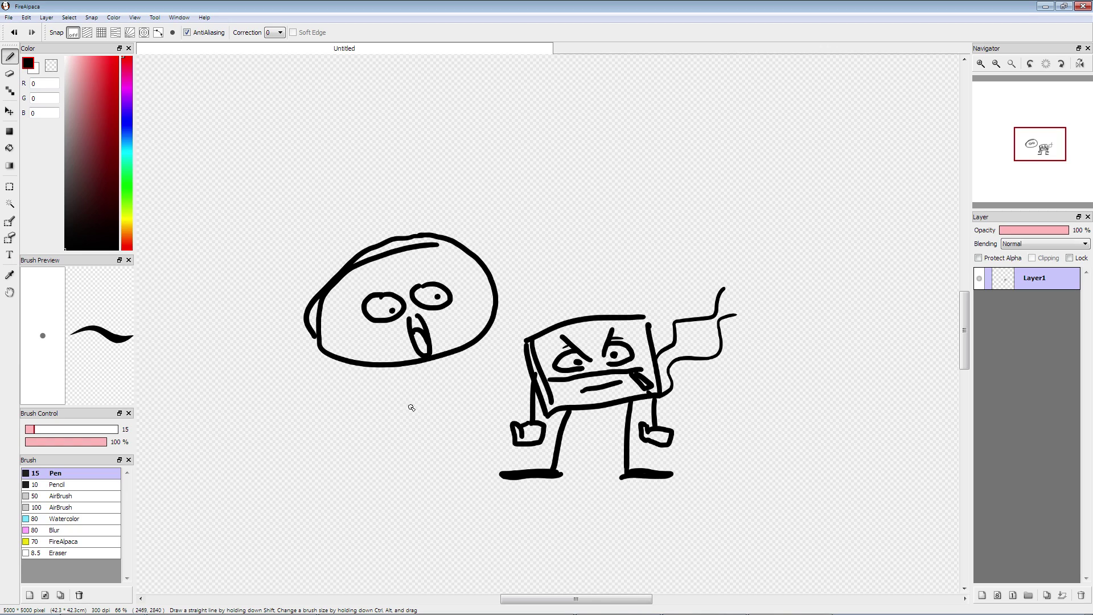
Step: Add raised eyebrows and two arms with curled hands to the rounded character, one reaching over the box
mouse_move(492, 270)
mouse_down()
mouse_move(526, 245)
mouse_move(549, 266)
mouse_up()
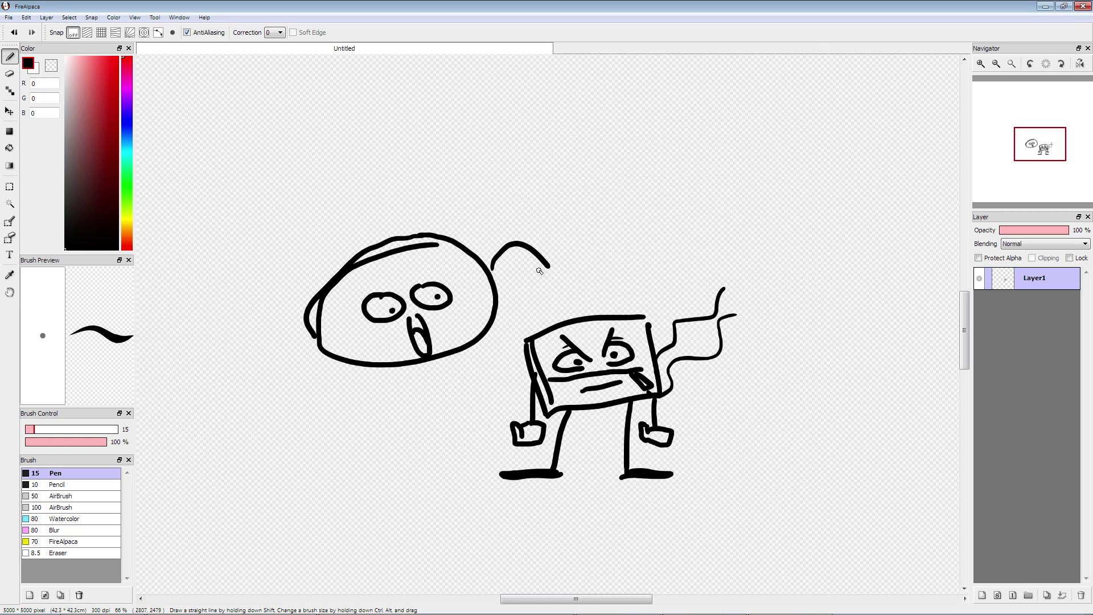
drag(425, 261, 452, 263)
drag(384, 268, 353, 288)
mouse_move(544, 277)
mouse_down()
mouse_move(561, 259)
mouse_move(589, 280)
mouse_move(571, 288)
mouse_move(549, 276)
mouse_move(562, 289)
mouse_up()
mouse_move(317, 344)
mouse_down()
mouse_move(297, 380)
mouse_move(312, 399)
mouse_move(325, 376)
mouse_up()
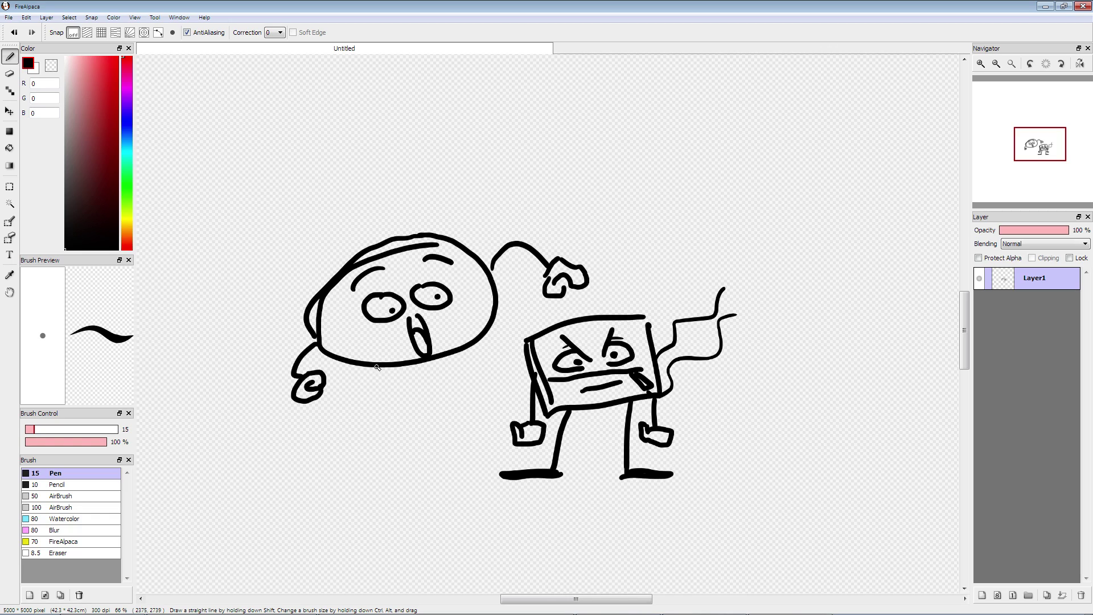
Step: Draw two stubby jet nozzles under the rounded character with flame strokes shooting downward
mouse_move(374, 368)
mouse_down()
mouse_move(392, 380)
mouse_move(398, 367)
mouse_up()
mouse_move(459, 352)
mouse_down()
mouse_move(460, 367)
mouse_move(435, 359)
mouse_move(483, 392)
mouse_move(431, 396)
mouse_move(457, 426)
mouse_move(462, 376)
mouse_move(460, 426)
mouse_up()
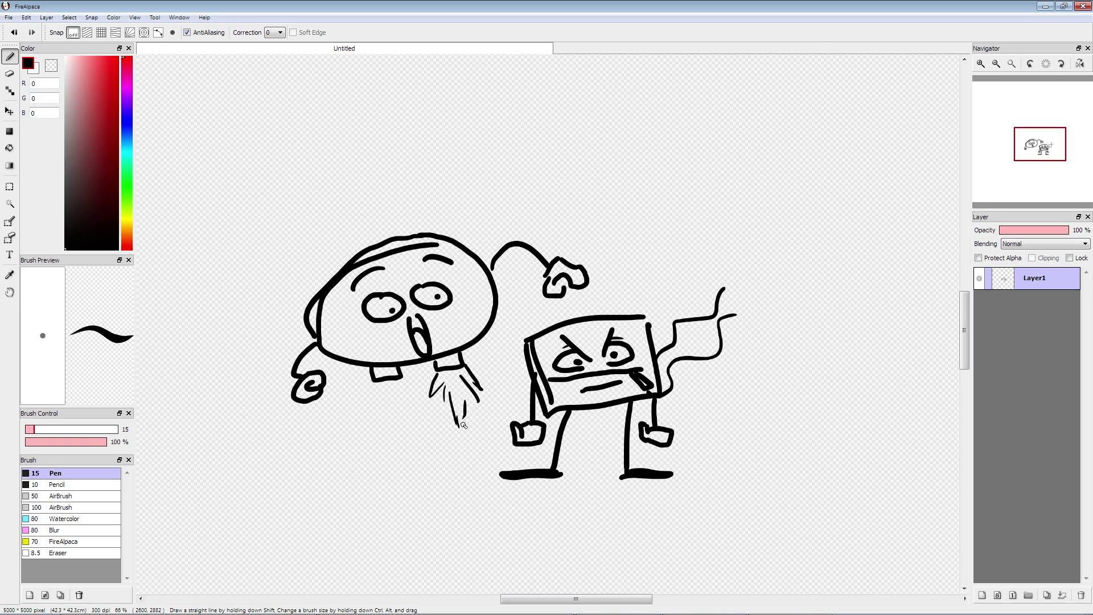
mouse_move(374, 394)
mouse_down()
mouse_move(367, 425)
mouse_move(405, 417)
mouse_move(398, 456)
mouse_up()
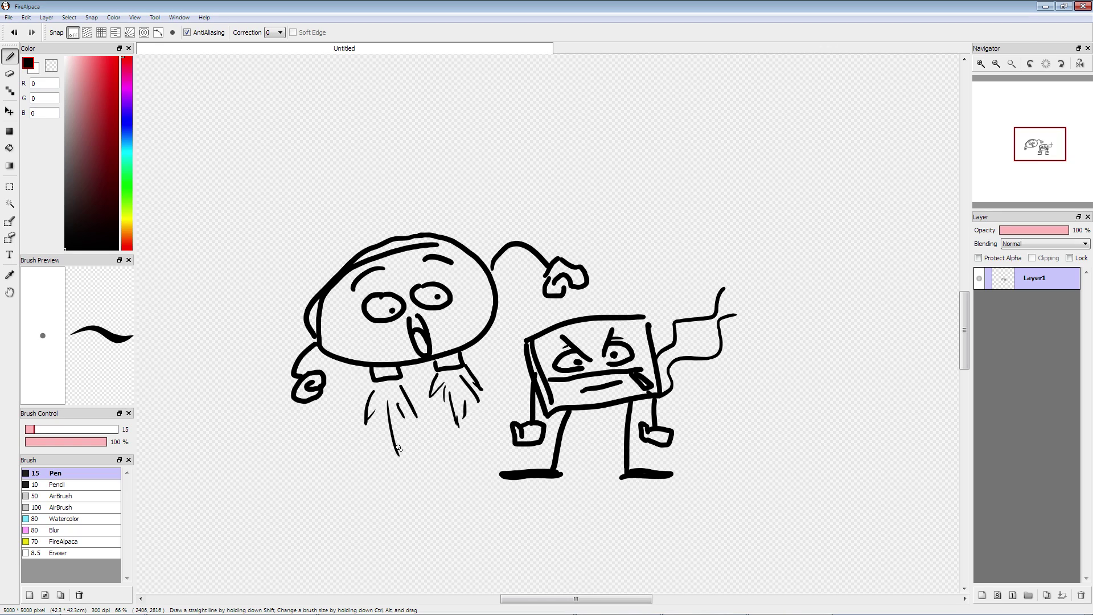
drag(401, 414, 406, 444)
Step: Add curved motion lines behind the flying rounded character and clear the layer
mouse_move(316, 267)
mouse_down()
mouse_move(289, 315)
mouse_move(268, 296)
mouse_up()
drag(267, 259, 251, 283)
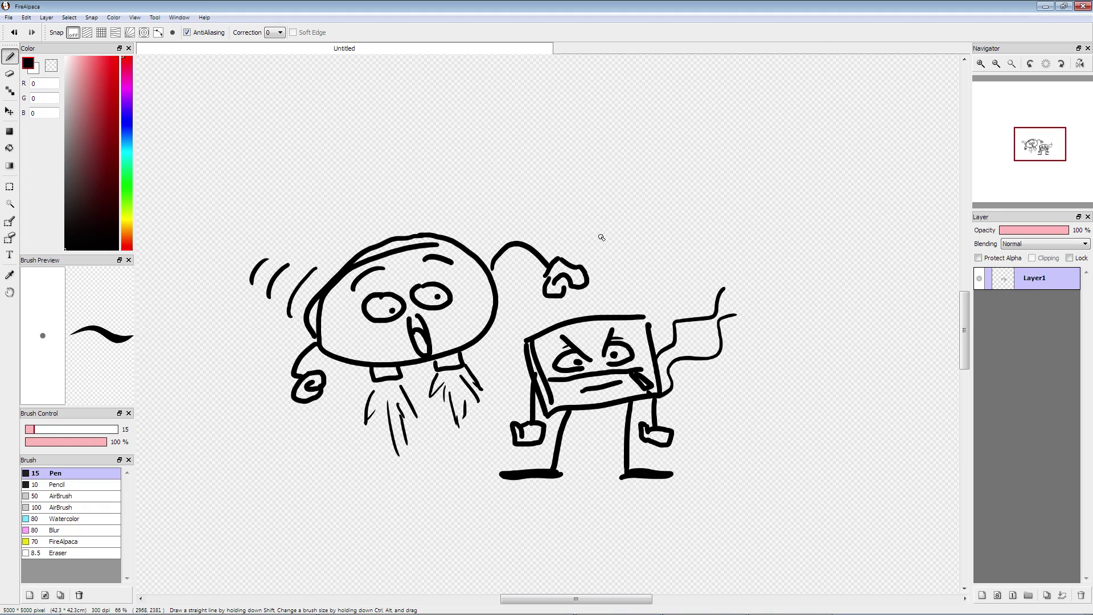
drag(617, 248, 608, 245)
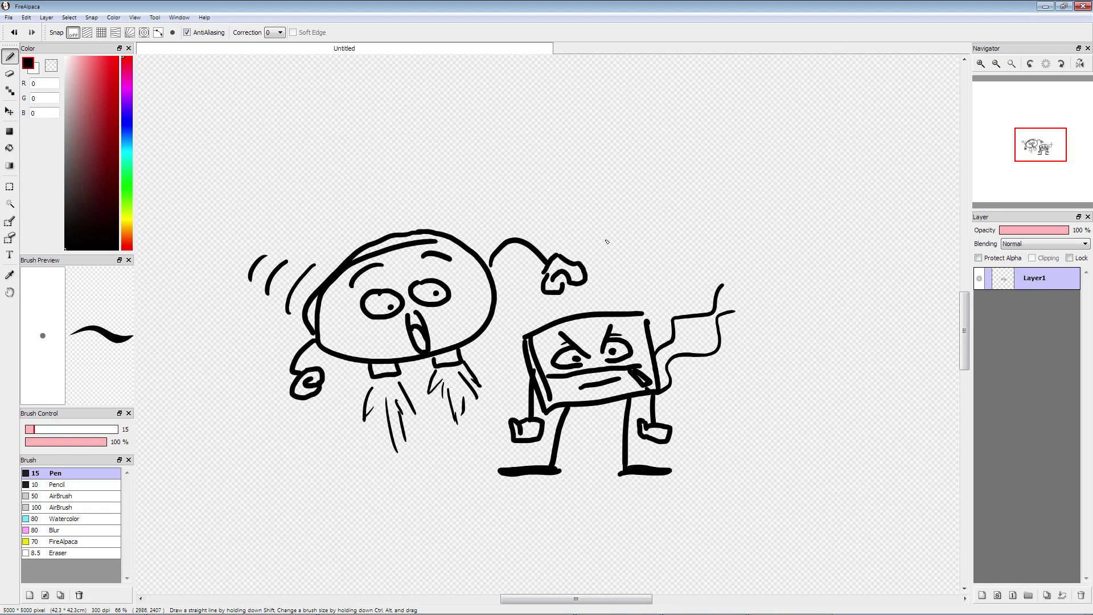
key(Delete)
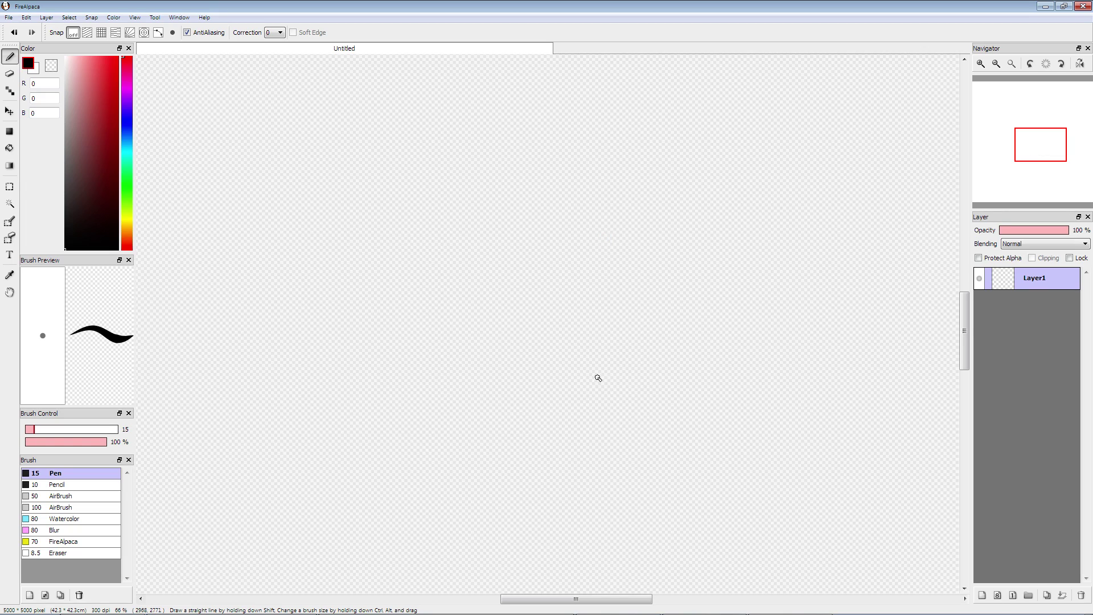
Step: Draw two thick, filled, downward-slanting eyebrows joined by small frown creases over the nose bridge
mouse_move(599, 395)
mouse_down()
mouse_move(626, 381)
mouse_move(569, 391)
mouse_move(462, 350)
mouse_up()
mouse_move(541, 375)
mouse_down()
mouse_move(588, 392)
mouse_move(470, 327)
mouse_move(447, 357)
mouse_move(492, 339)
mouse_move(526, 362)
mouse_move(463, 348)
mouse_move(520, 360)
mouse_up()
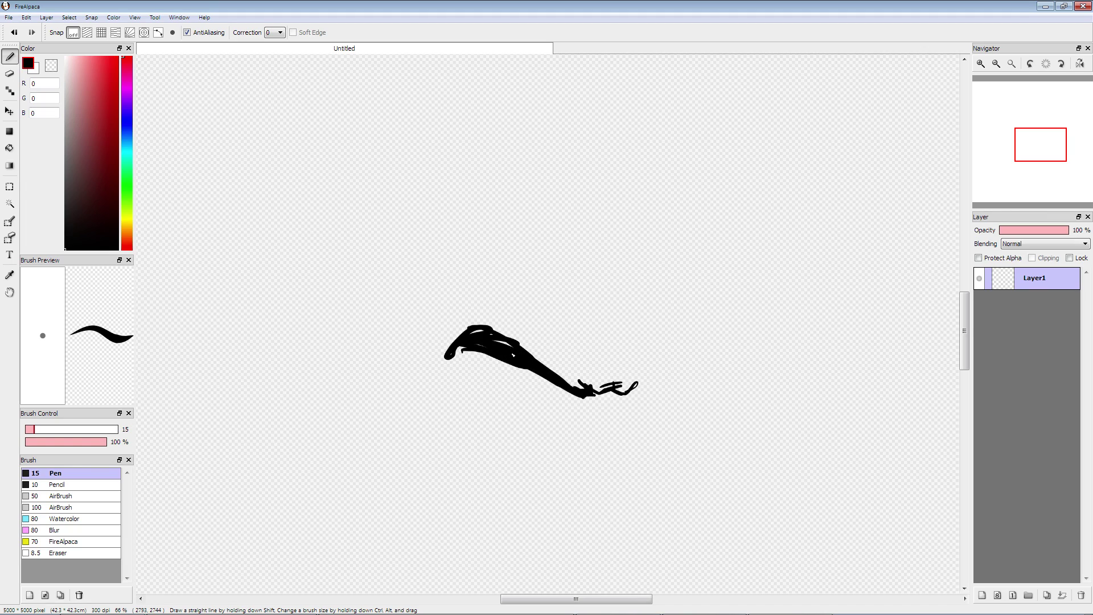
mouse_move(630, 387)
mouse_down()
mouse_move(694, 375)
mouse_move(637, 387)
mouse_move(677, 360)
mouse_move(699, 371)
mouse_move(686, 354)
mouse_move(669, 379)
mouse_up()
mouse_move(597, 399)
mouse_down()
mouse_move(631, 397)
mouse_move(627, 406)
mouse_up()
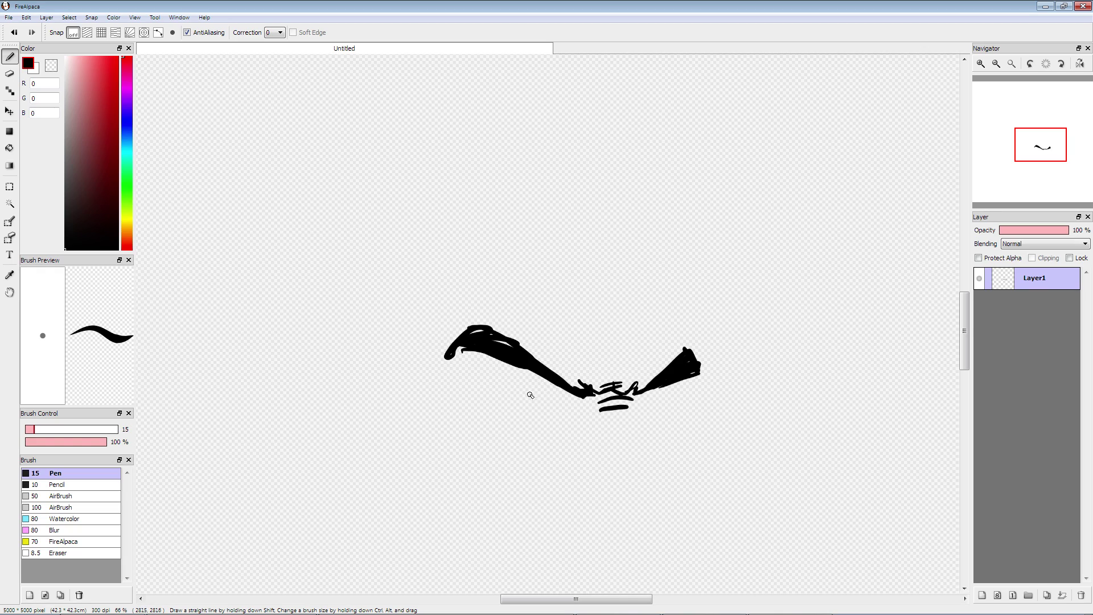
Step: Draw two narrowed eyes with flat lower lids and dark pupils beneath the eyebrows, undoing stray strokes
mouse_move(502, 362)
mouse_down()
mouse_move(478, 378)
mouse_move(471, 410)
mouse_move(576, 394)
mouse_move(549, 398)
mouse_up()
mouse_move(636, 398)
mouse_down()
mouse_move(721, 408)
mouse_move(705, 392)
mouse_move(688, 390)
mouse_move(689, 403)
mouse_move(709, 408)
mouse_move(644, 393)
mouse_up()
key(ctrl+z)
key(ctrl+z)
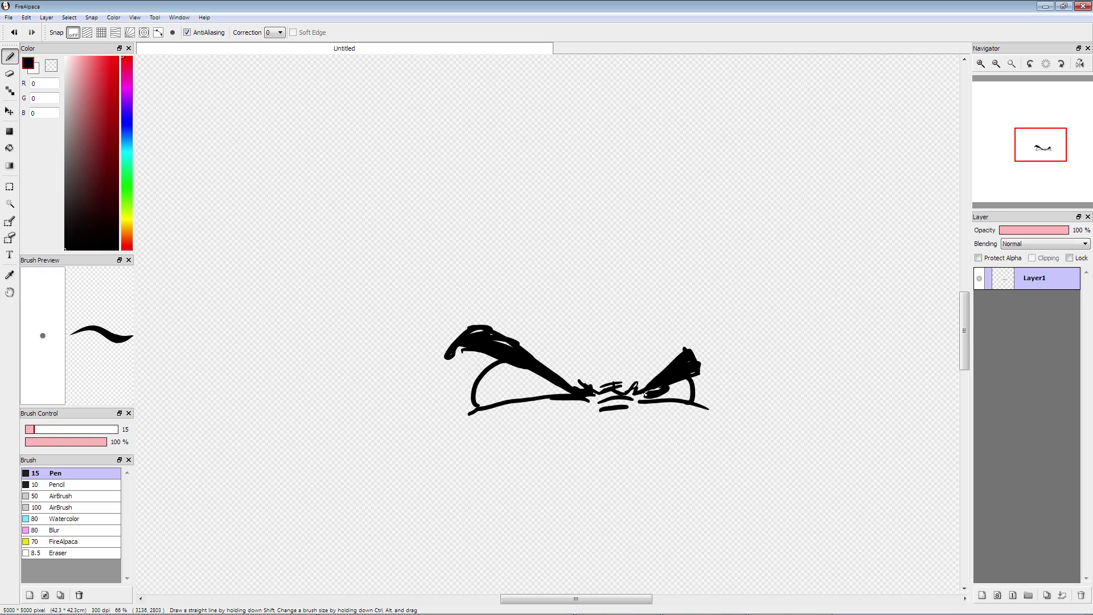
mouse_move(519, 374)
mouse_down()
mouse_move(496, 392)
mouse_move(519, 364)
mouse_up()
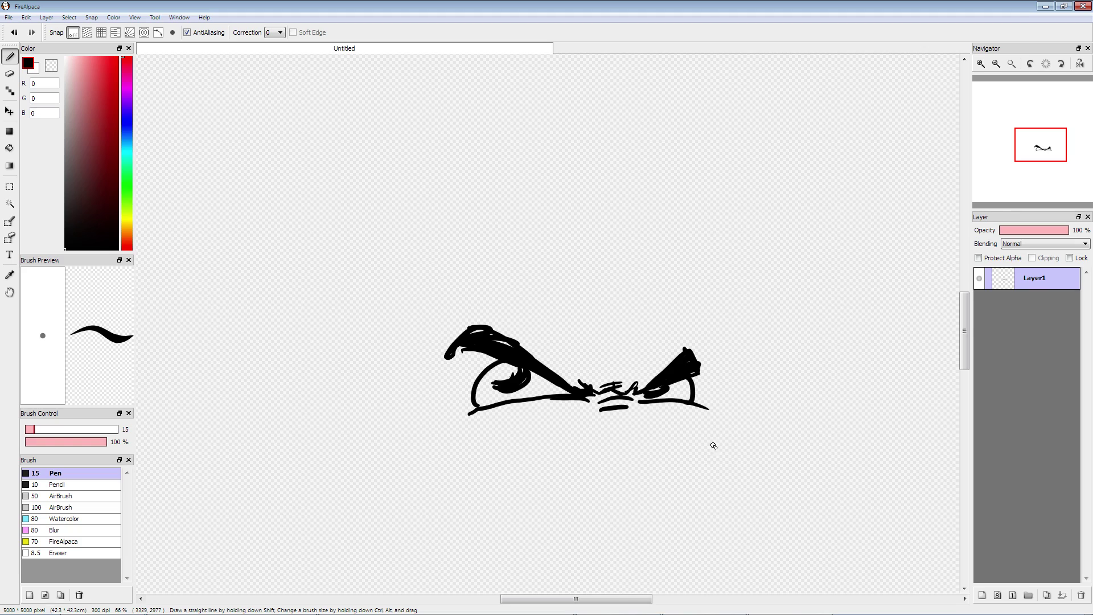
Step: Draw a long down-turned mouth, creases under the eyes and a hatched cigar stub hanging from the mouth
mouse_move(648, 410)
mouse_down()
mouse_move(713, 433)
mouse_move(477, 452)
mouse_up()
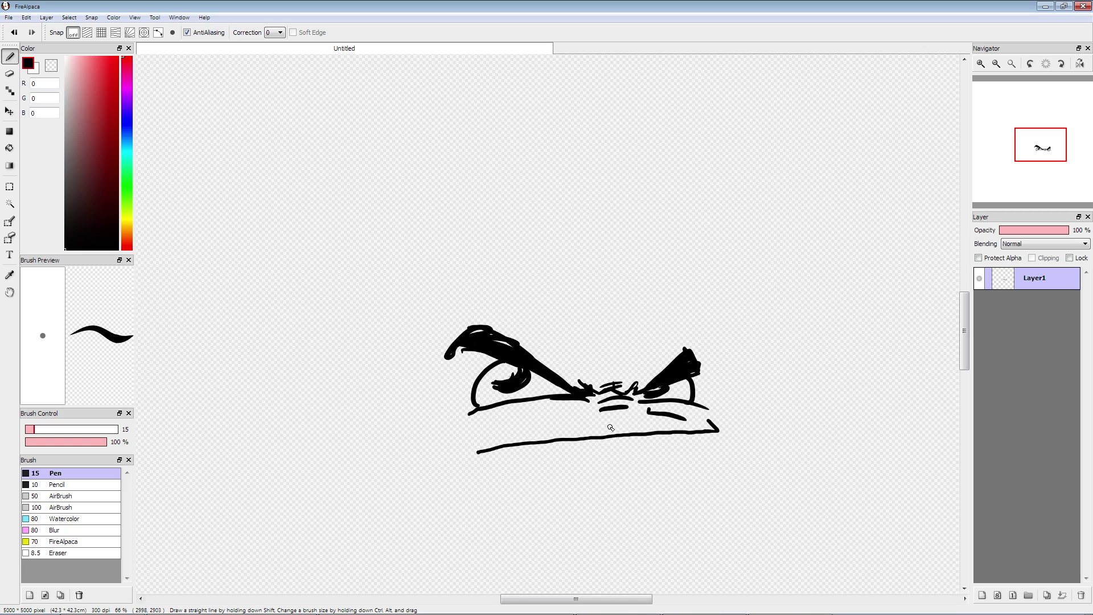
drag(586, 401, 557, 415)
mouse_move(647, 404)
mouse_down()
mouse_move(672, 411)
mouse_move(690, 469)
mouse_move(653, 478)
mouse_move(691, 471)
mouse_move(683, 462)
mouse_up()
drag(657, 463, 676, 447)
drag(657, 450, 671, 436)
Step: Draw curling smoke trails rising from the cigar tip and an angled chin crease under the mouth
mouse_move(660, 482)
mouse_down()
mouse_move(770, 454)
mouse_move(841, 366)
mouse_move(866, 363)
mouse_up()
mouse_move(687, 444)
mouse_down()
mouse_move(735, 441)
mouse_move(802, 308)
mouse_move(821, 308)
mouse_up()
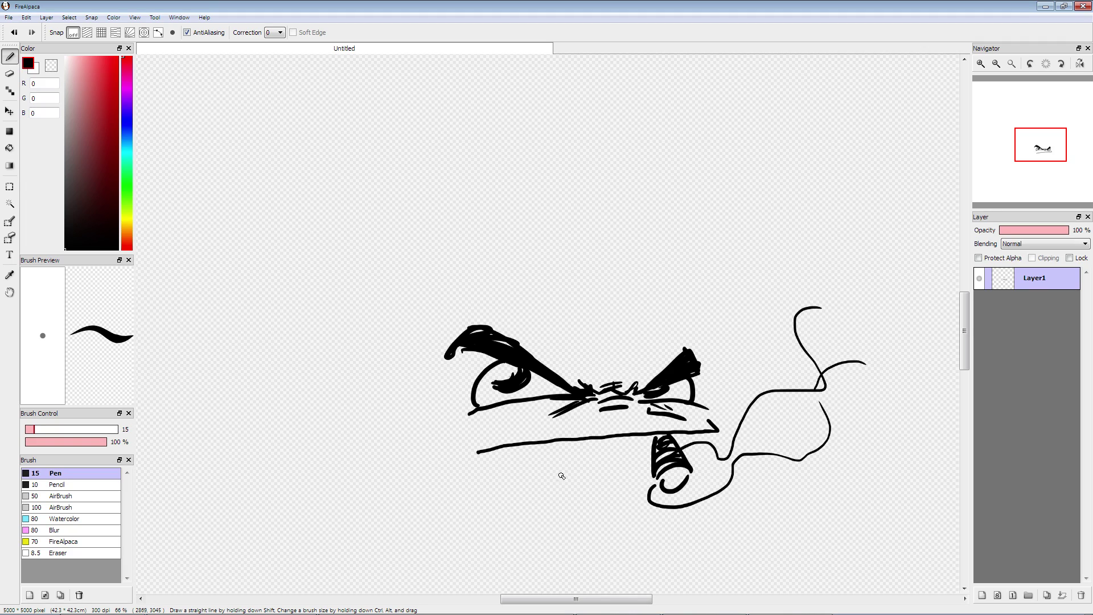
mouse_move(561, 460)
mouse_down()
mouse_move(586, 473)
mouse_move(653, 450)
mouse_up()
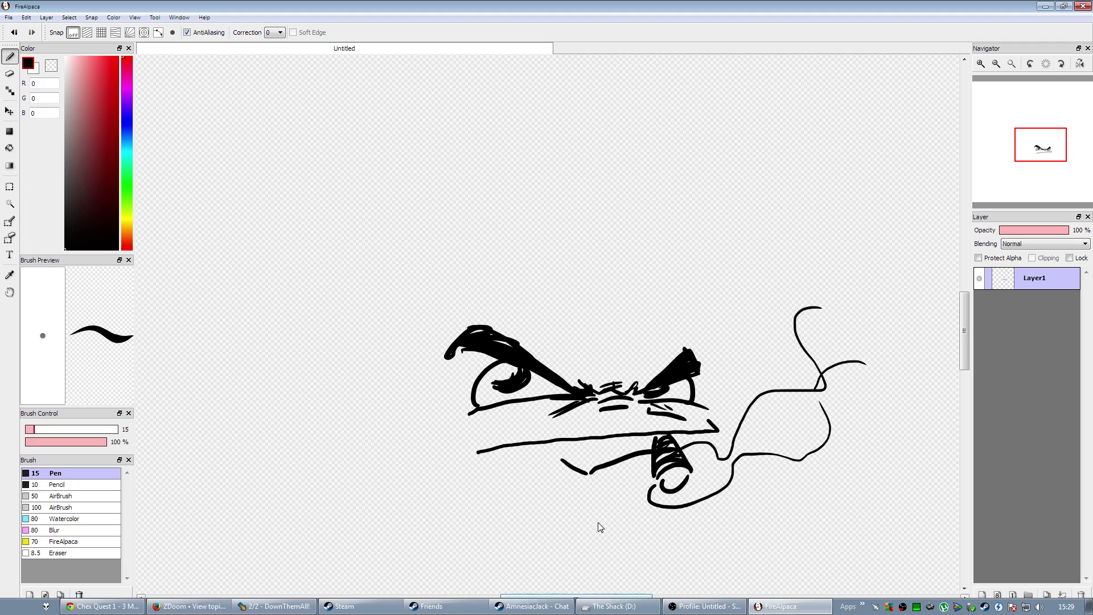
Step: Add short wrinkle strokes around the outer corners of both eyes
scroll(477, 295, down, 3)
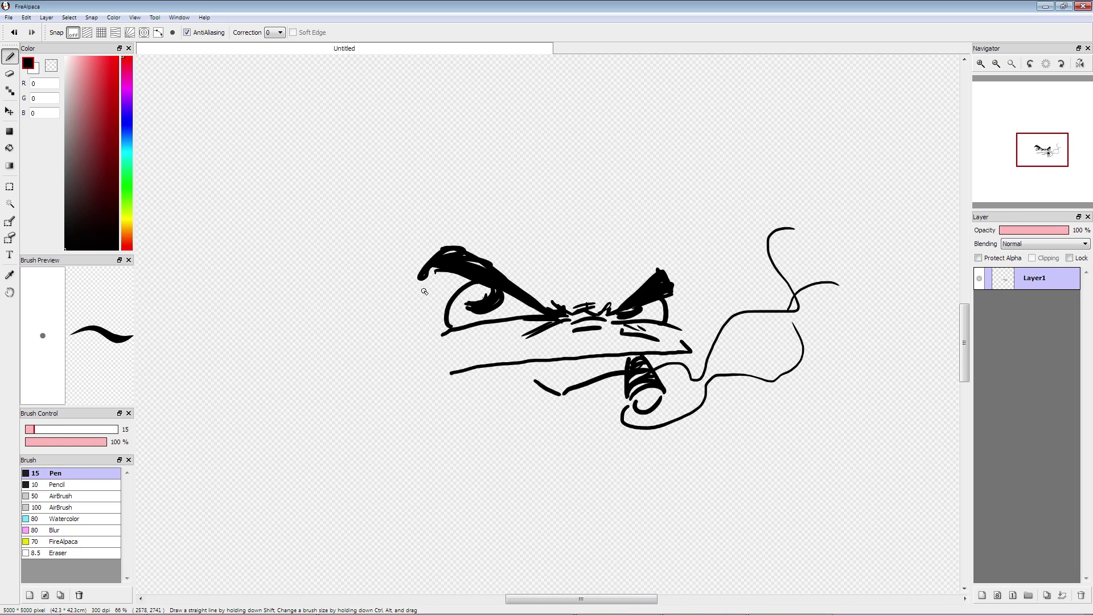
drag(459, 282, 439, 307)
drag(660, 282, 675, 293)
mouse_move(442, 327)
mouse_down()
mouse_move(413, 340)
mouse_move(423, 341)
mouse_up()
Step: Outline a large rounded box around the scowling face, with a thick side panel on the side away from the cigar
mouse_move(676, 321)
mouse_down()
mouse_move(695, 324)
mouse_move(696, 242)
mouse_move(604, 218)
mouse_move(376, 230)
mouse_move(348, 265)
mouse_up()
mouse_move(379, 230)
mouse_down()
mouse_move(373, 256)
mouse_move(431, 456)
mouse_move(619, 395)
mouse_up()
click(436, 453)
mouse_move(426, 462)
mouse_down()
mouse_move(348, 445)
mouse_move(334, 265)
mouse_up()
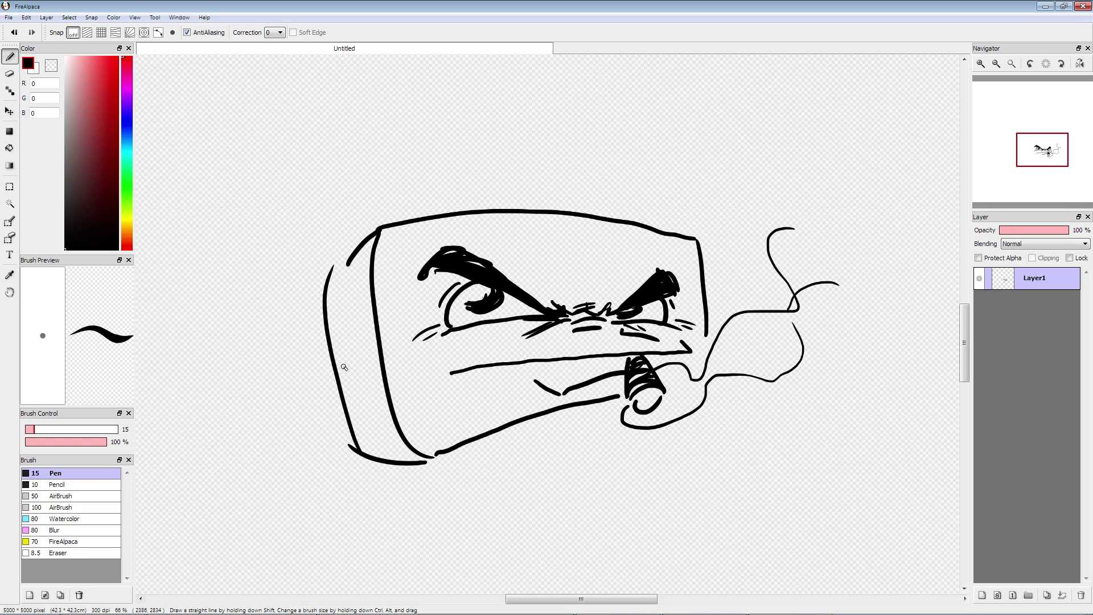
Step: Shade the box's side panel with diagonal hatching strokes from its upper to its lower end
drag(374, 232, 347, 263)
drag(372, 255, 330, 302)
drag(364, 292, 333, 338)
drag(373, 333, 336, 362)
drag(373, 350, 337, 383)
drag(381, 375, 342, 407)
mouse_move(382, 398)
mouse_down()
mouse_move(348, 424)
mouse_move(357, 437)
mouse_up()
drag(394, 432, 367, 450)
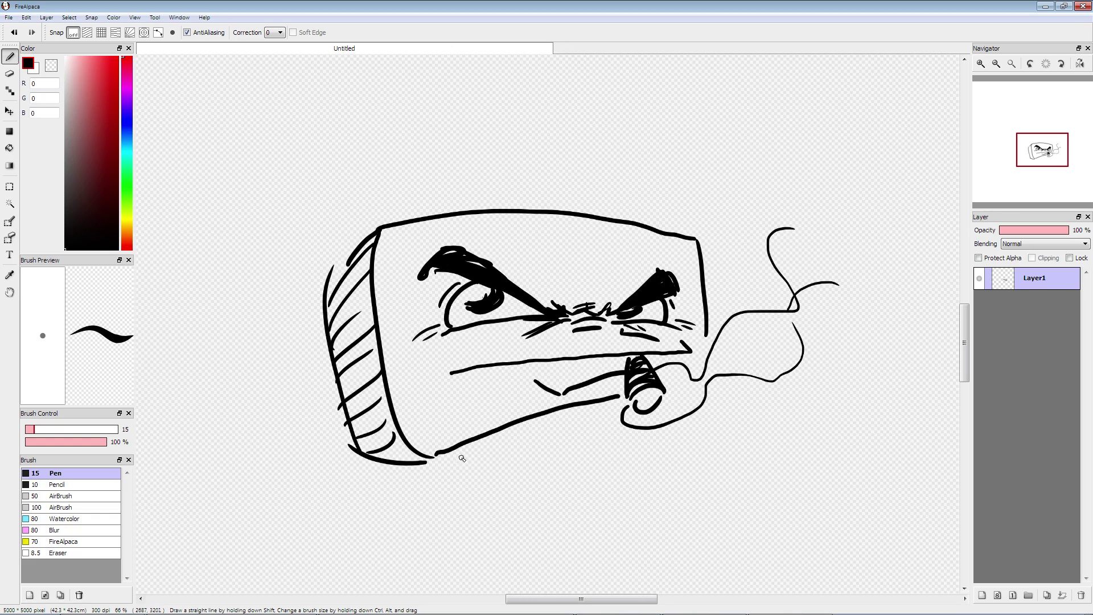
Step: Draw a thick leg under the box, built from several overlapping long strokes
drag(462, 447, 487, 546)
drag(487, 437, 506, 557)
drag(484, 438, 501, 550)
drag(468, 443, 493, 553)
drag(478, 455, 496, 523)
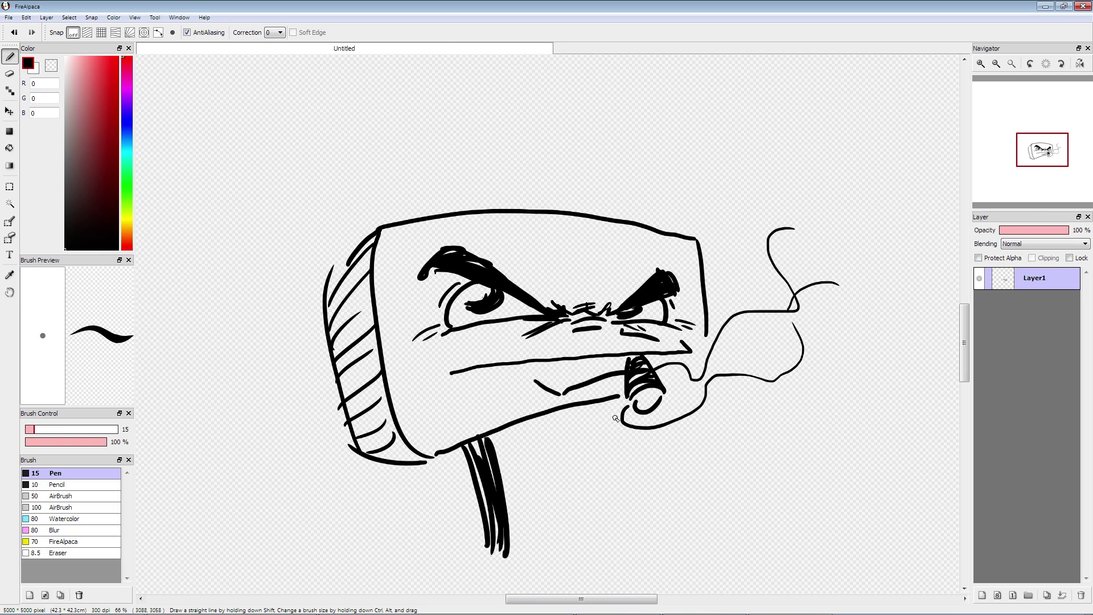
Step: Draw a second thick leg under the box near the cigar, using several overlapping vertical strokes
mouse_move(622, 440)
mouse_down()
mouse_move(616, 533)
mouse_move(635, 528)
mouse_move(624, 518)
mouse_up()
drag(630, 444, 626, 532)
drag(629, 465, 622, 529)
Step: Add a forehead line, a small corner crease, and short hatch strokes beside the outer eyebrow and the mouth's end
drag(577, 285, 524, 253)
drag(677, 250, 679, 265)
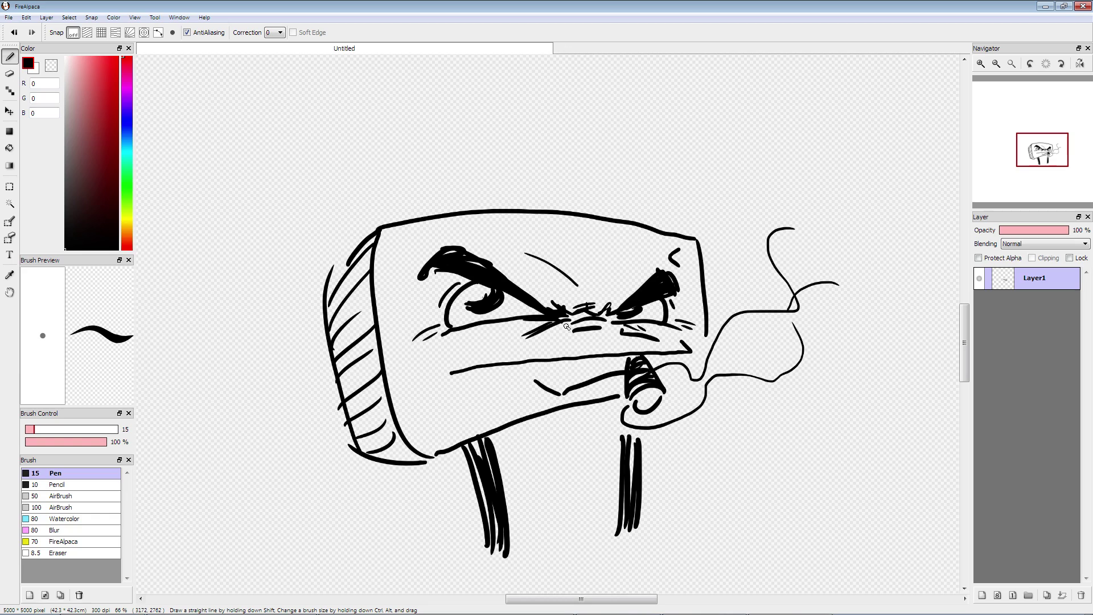
drag(442, 232, 409, 253)
mouse_move(462, 362)
mouse_down()
mouse_move(442, 386)
mouse_move(425, 378)
mouse_up()
click(435, 448)
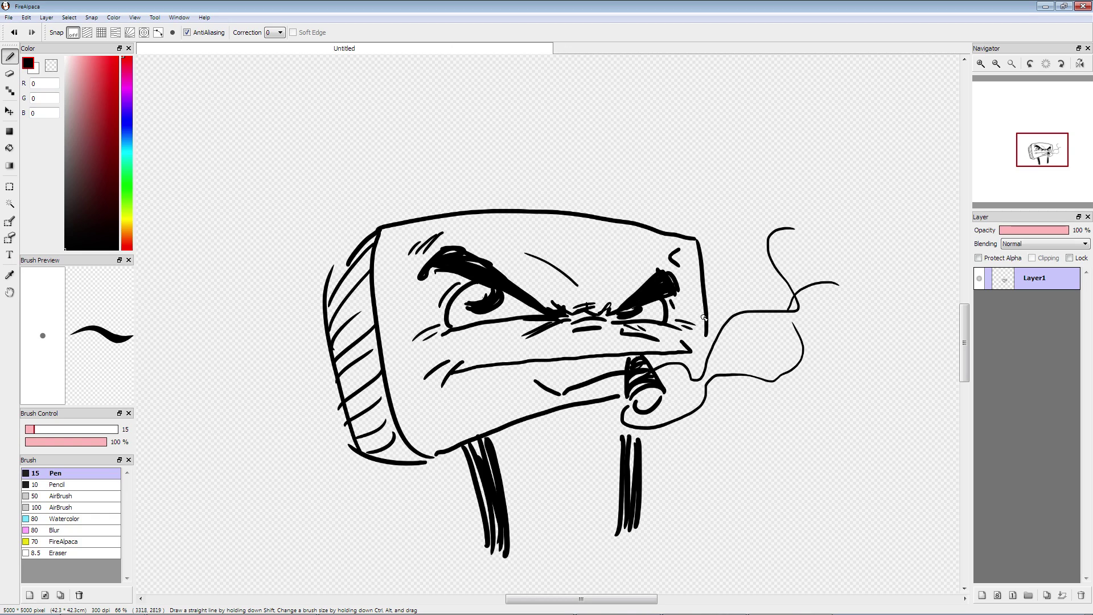
Step: Draw a thick arm hanging from the hatched side panel with a clenched gloved fist, and add three emphasis strokes off the box's opposite upper corner
drag(362, 346, 354, 510)
mouse_move(359, 367)
mouse_down()
mouse_move(346, 464)
mouse_move(353, 359)
mouse_move(367, 501)
mouse_up()
mouse_move(358, 341)
mouse_down()
mouse_move(355, 467)
mouse_move(356, 457)
mouse_move(382, 497)
mouse_move(365, 557)
mouse_up()
mouse_move(388, 497)
mouse_down()
mouse_move(421, 521)
mouse_move(403, 561)
mouse_move(415, 555)
mouse_move(393, 558)
mouse_move(409, 554)
mouse_move(416, 526)
mouse_move(432, 533)
mouse_move(418, 555)
mouse_up()
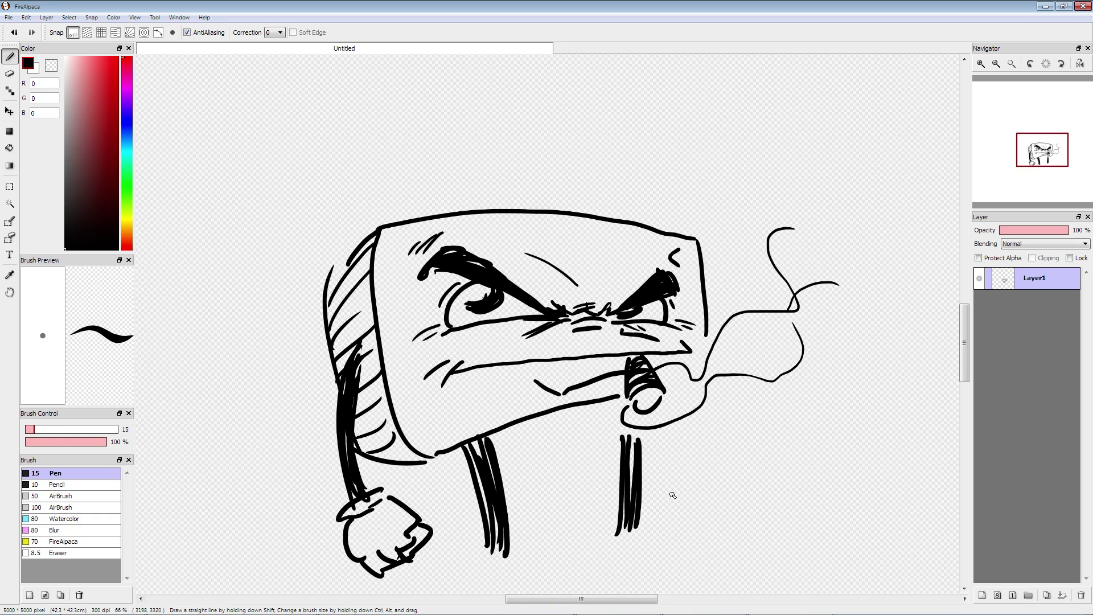
mouse_move(700, 181)
mouse_down()
mouse_move(699, 216)
mouse_move(728, 200)
mouse_move(742, 227)
mouse_up()
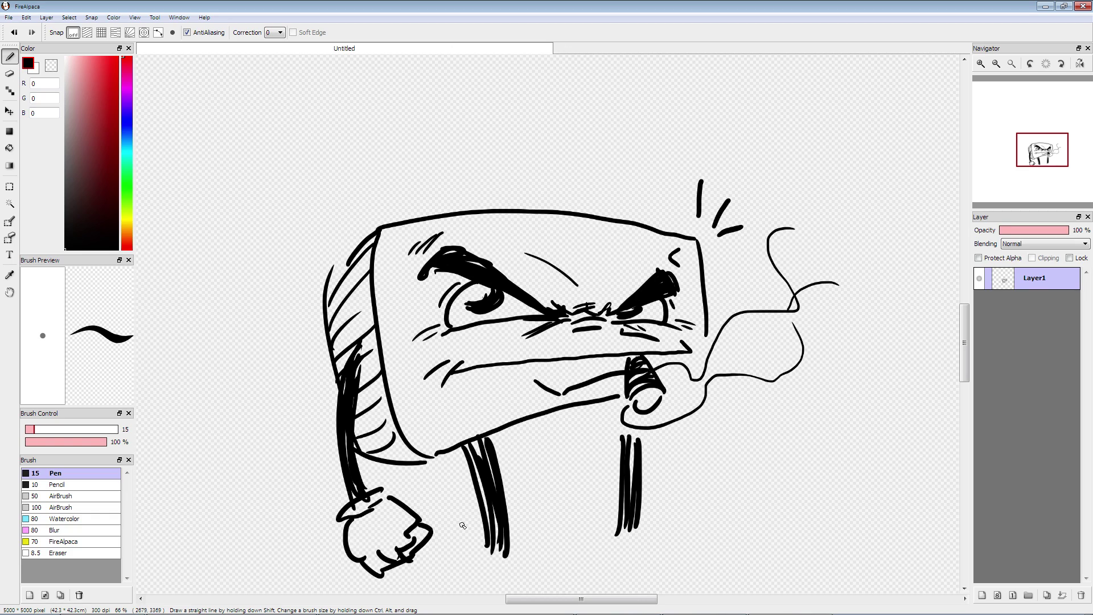
Step: Clear the layer and draw a thick, curved arm from overlapping strokes, ending in a blocky raised fist
key(Delete)
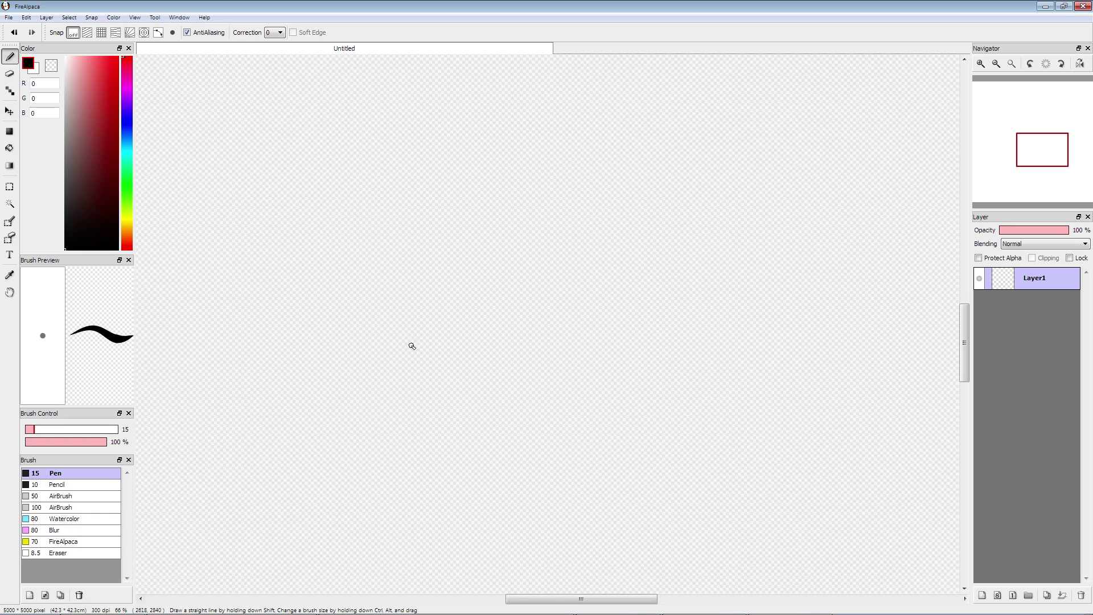
mouse_move(496, 323)
mouse_down()
mouse_move(465, 320)
mouse_move(461, 337)
mouse_move(473, 333)
mouse_move(508, 396)
mouse_move(493, 380)
mouse_up()
mouse_move(475, 353)
mouse_down()
mouse_move(481, 336)
mouse_move(529, 378)
mouse_up()
mouse_move(478, 330)
mouse_down()
mouse_move(483, 363)
mouse_move(491, 353)
mouse_move(513, 382)
mouse_move(505, 397)
mouse_move(575, 435)
mouse_move(610, 409)
mouse_up()
mouse_move(518, 385)
mouse_down()
mouse_move(529, 403)
mouse_move(562, 401)
mouse_move(556, 423)
mouse_move(595, 426)
mouse_up()
mouse_move(472, 333)
mouse_down()
mouse_move(529, 386)
mouse_move(517, 398)
mouse_move(580, 412)
mouse_move(533, 399)
mouse_move(559, 415)
mouse_up()
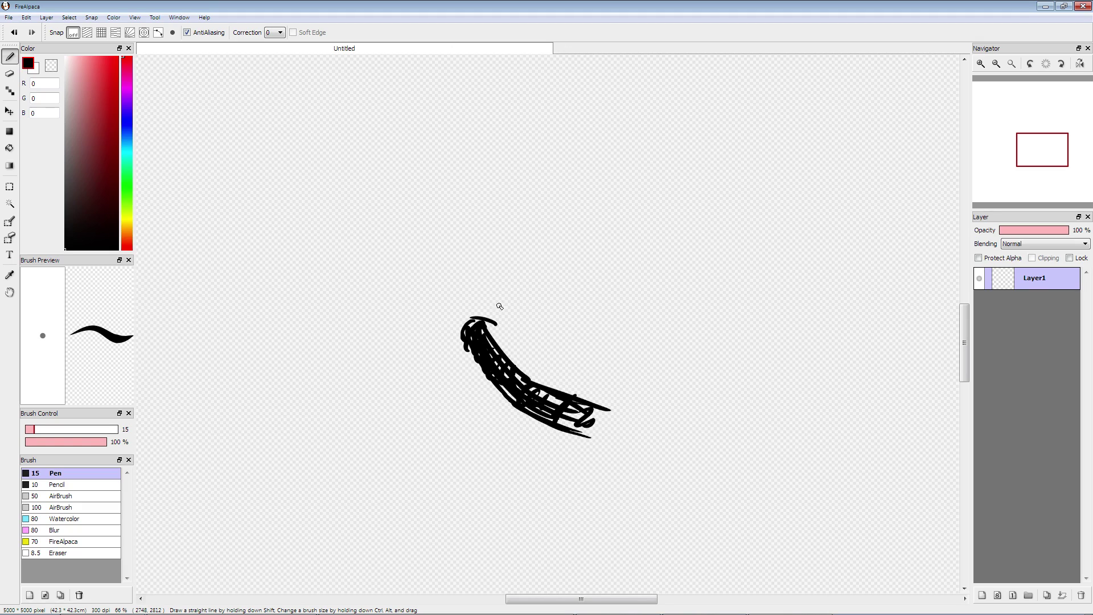
mouse_move(494, 335)
mouse_down()
mouse_move(509, 318)
mouse_move(462, 311)
mouse_move(498, 317)
mouse_move(501, 265)
mouse_move(478, 246)
mouse_move(432, 274)
mouse_move(429, 310)
mouse_move(457, 325)
mouse_up()
drag(500, 267, 457, 277)
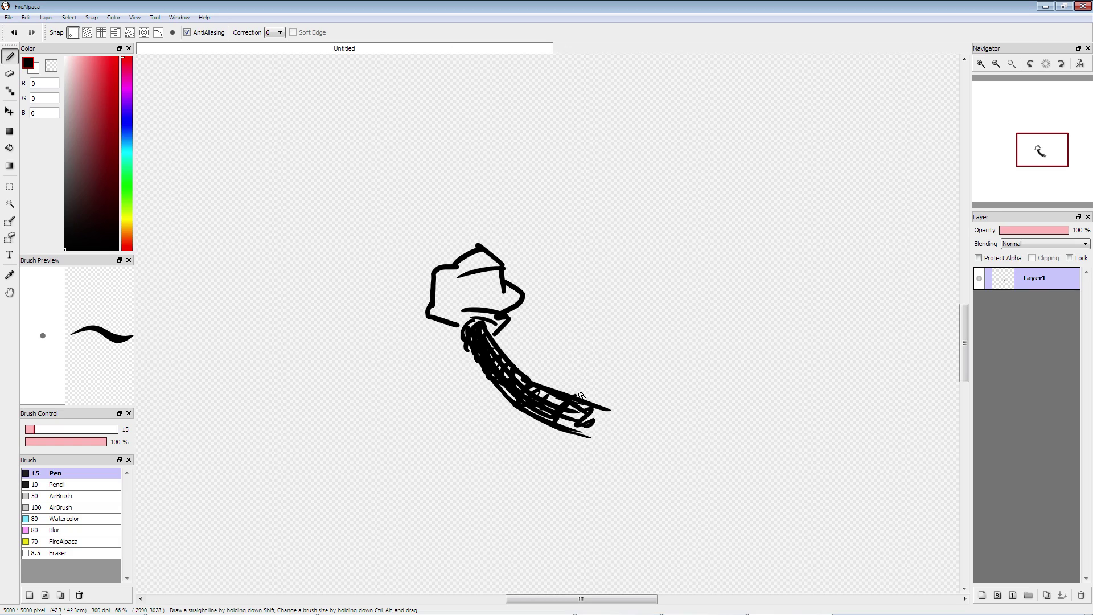
Step: Outline a long box-shaped body at the arm's base, with a thick end panel, a top face and a lower edge
drag(584, 399, 623, 318)
drag(573, 433, 578, 523)
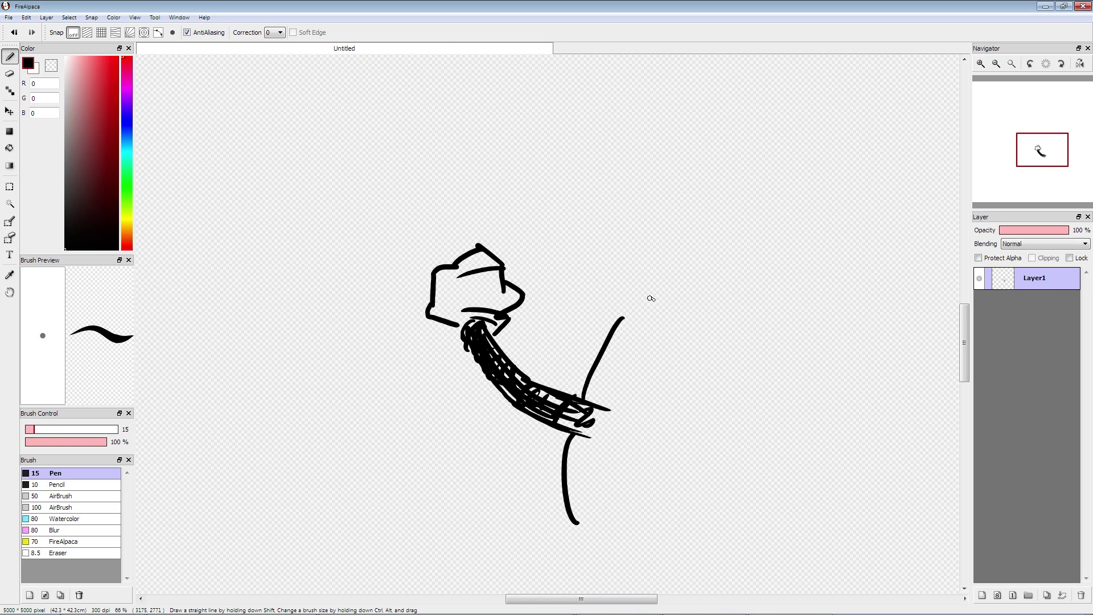
mouse_move(624, 319)
mouse_down()
mouse_move(661, 315)
mouse_move(848, 370)
mouse_up()
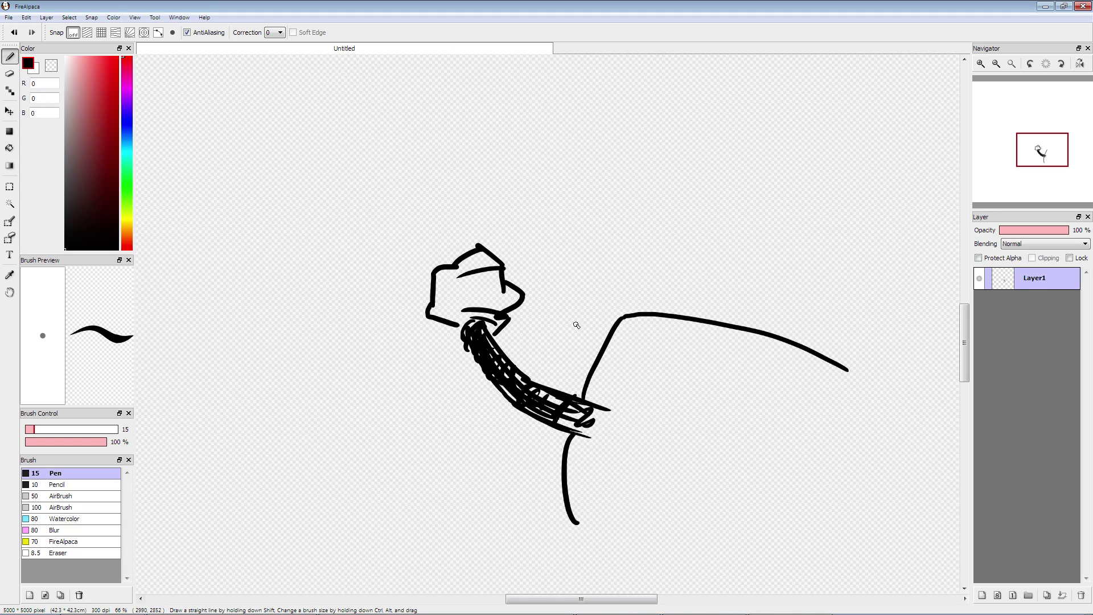
mouse_move(624, 319)
mouse_down()
mouse_move(680, 347)
mouse_move(889, 390)
mouse_up()
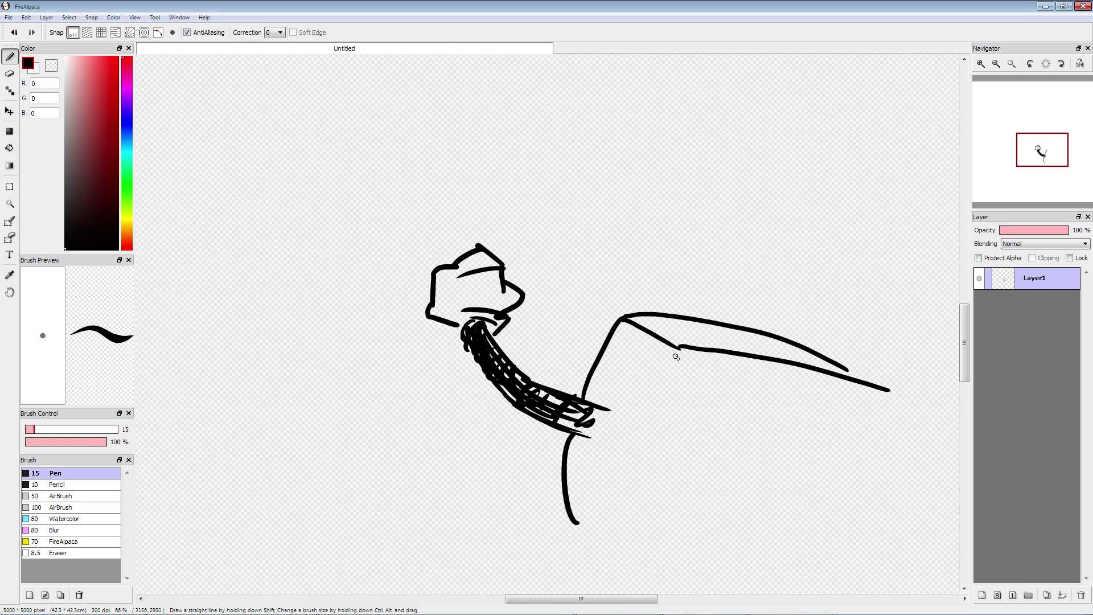
mouse_move(678, 356)
mouse_down()
mouse_move(643, 527)
mouse_move(586, 533)
mouse_move(867, 510)
mouse_up()
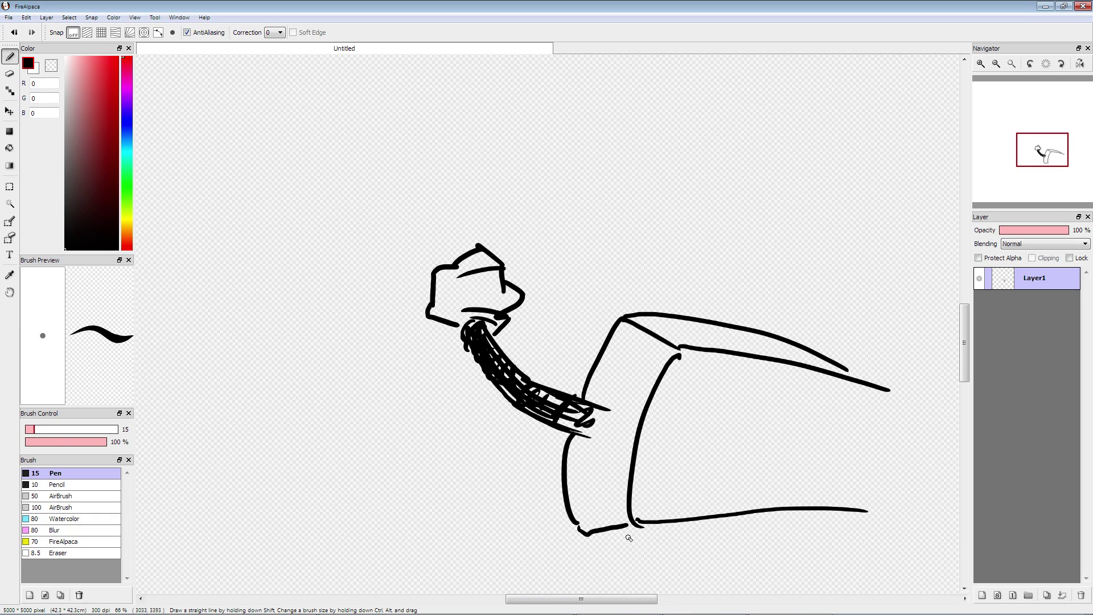
Step: Draw two short, thick, curved legs under the box body and close the outline at its far end
mouse_move(628, 525)
mouse_down()
mouse_move(692, 588)
mouse_move(705, 579)
mouse_up()
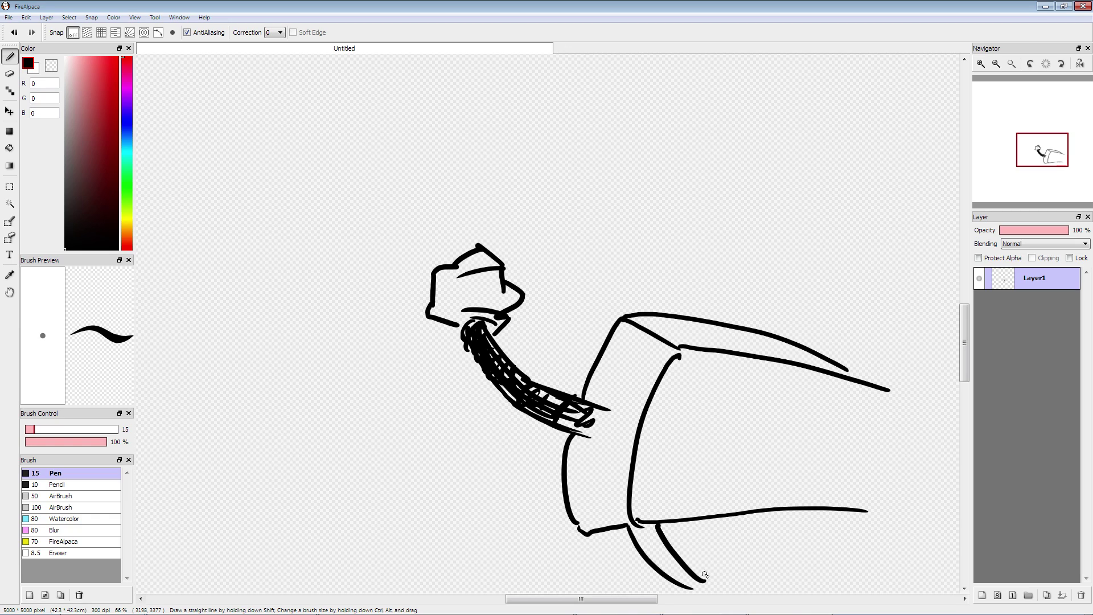
mouse_move(647, 524)
mouse_down()
mouse_move(669, 576)
mouse_move(659, 567)
mouse_move(688, 572)
mouse_up()
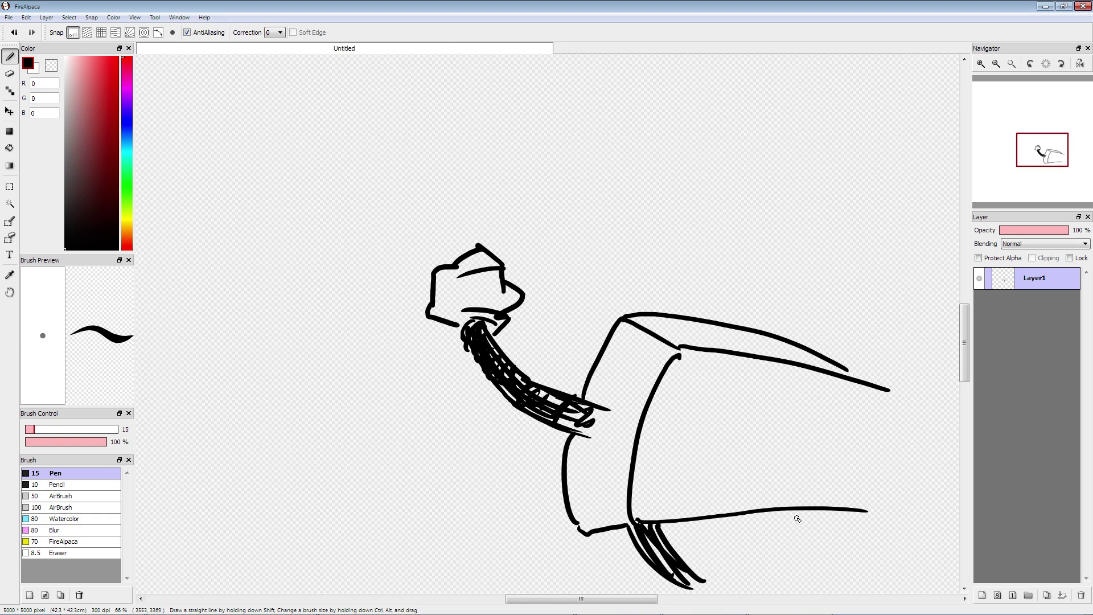
drag(865, 514, 889, 414)
drag(840, 365, 889, 389)
mouse_move(807, 510)
mouse_down()
mouse_move(747, 573)
mouse_move(769, 527)
mouse_move(755, 564)
mouse_up()
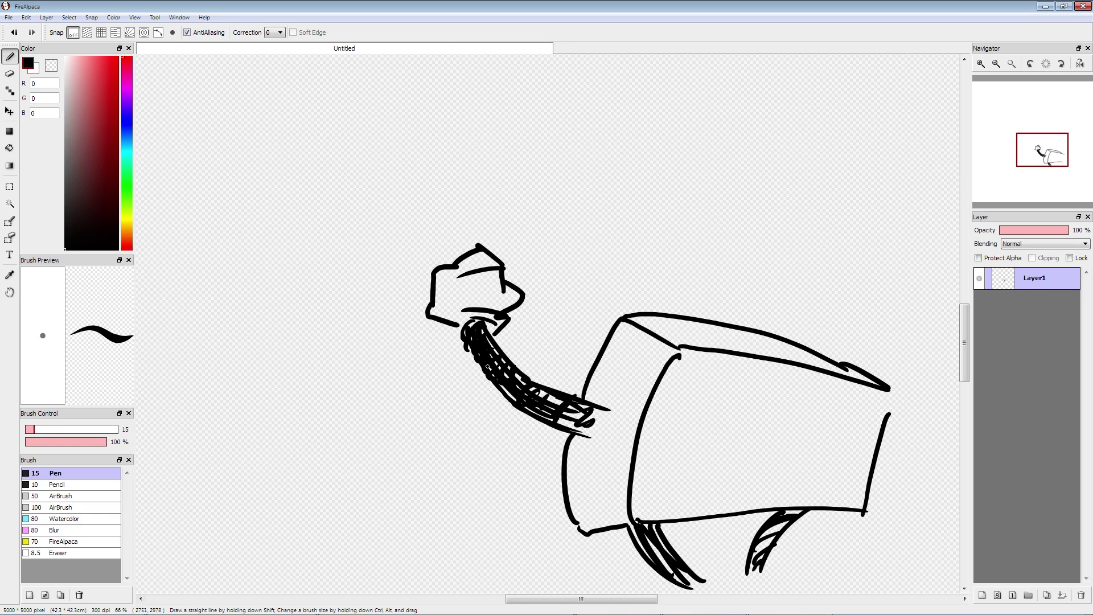
Step: Sweep long thin motion curves from the fist past the box body, and cross them with short contour arcs
drag(453, 358, 936, 512)
drag(468, 278, 468, 310)
drag(572, 431, 936, 482)
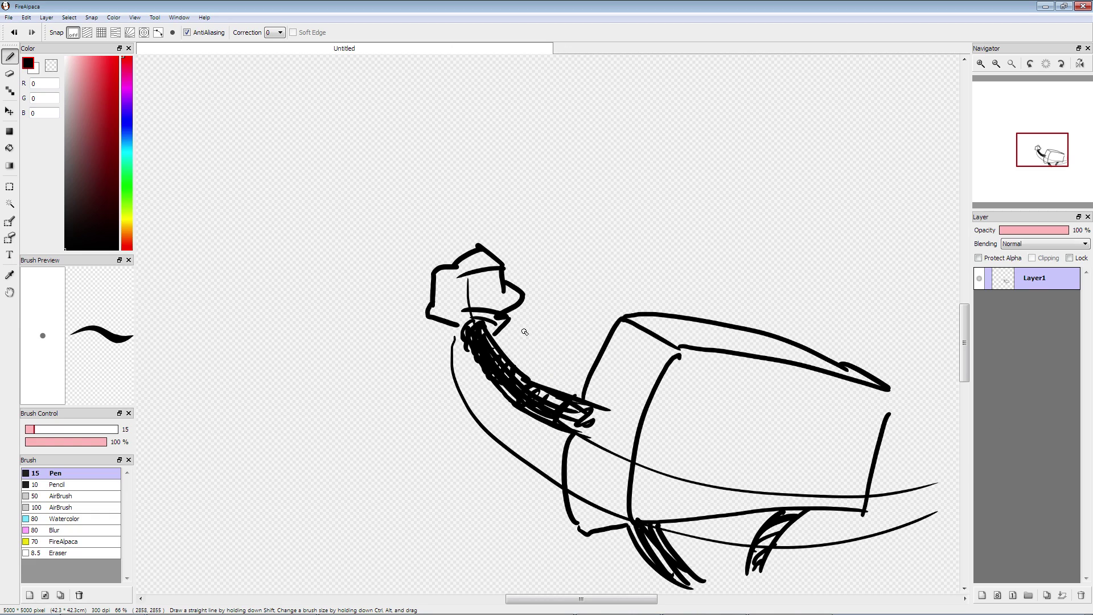
drag(545, 328, 447, 380)
drag(565, 362, 532, 482)
drag(635, 428, 636, 515)
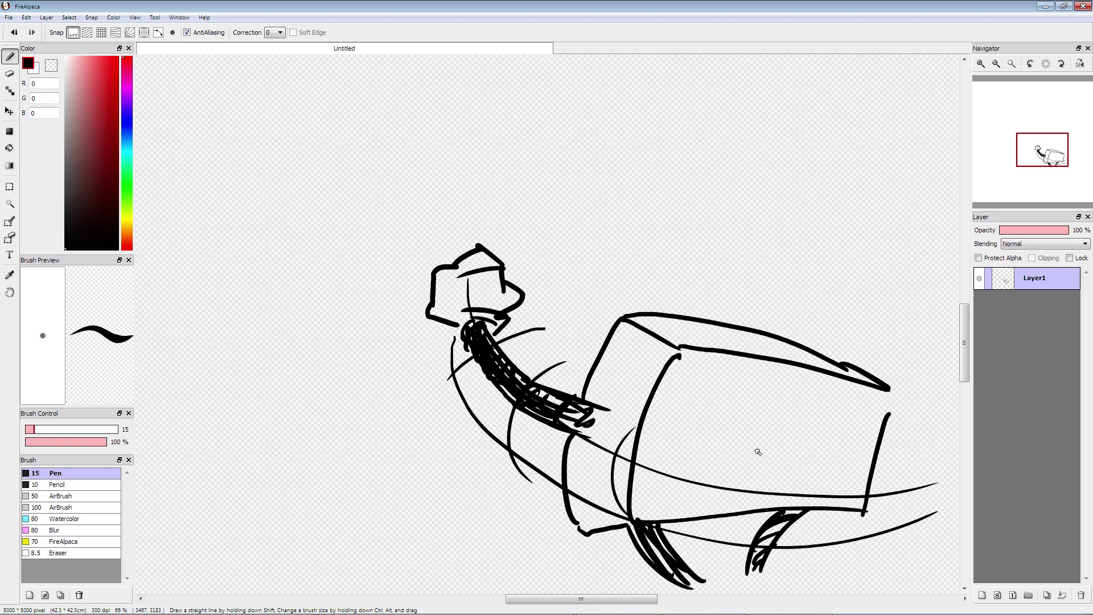
drag(753, 450, 754, 537)
drag(824, 444, 867, 524)
Step: Draw the character's other arm bent at the far end of the box body, ending in a clenched fist
mouse_move(882, 449)
mouse_down()
mouse_move(924, 503)
mouse_move(906, 500)
mouse_move(910, 512)
mouse_move(922, 501)
mouse_move(886, 550)
mouse_up()
drag(915, 512, 885, 551)
mouse_move(918, 492)
mouse_down()
mouse_move(886, 541)
mouse_move(893, 560)
mouse_move(877, 517)
mouse_up()
mouse_move(872, 519)
mouse_down()
mouse_move(863, 512)
mouse_move(880, 568)
mouse_move(890, 561)
mouse_move(874, 545)
mouse_move(883, 539)
mouse_move(883, 566)
mouse_move(877, 551)
mouse_up()
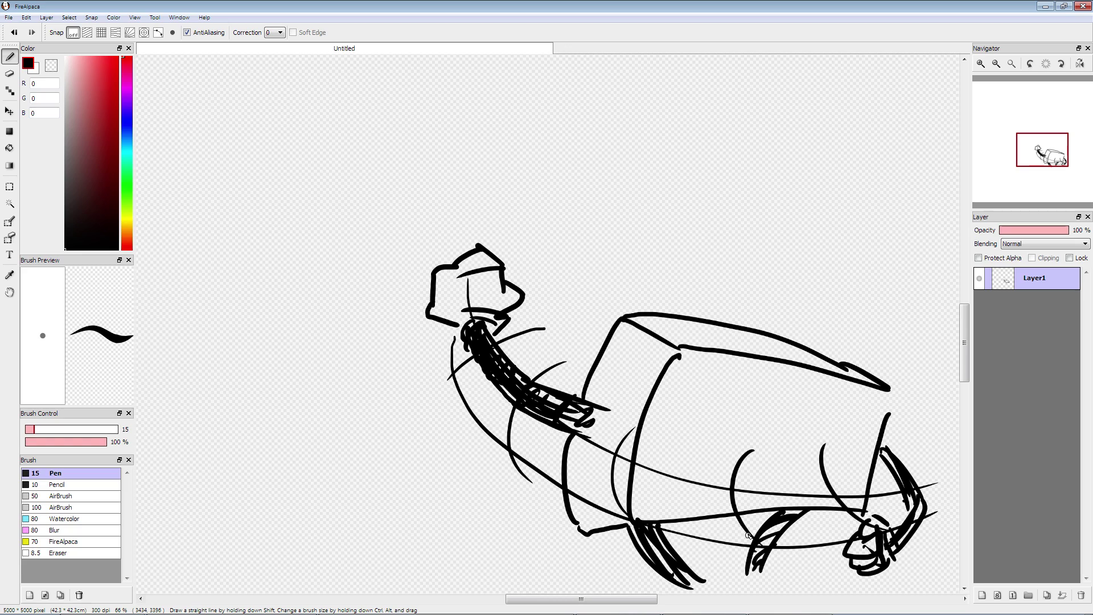
Step: Add speed lines along both sides of the punching arm and short impact strokes radiating from the fist
drag(500, 247, 592, 353)
mouse_move(557, 317)
mouse_down()
mouse_move(587, 344)
mouse_move(559, 347)
mouse_up()
drag(416, 279, 412, 409)
drag(428, 355, 421, 383)
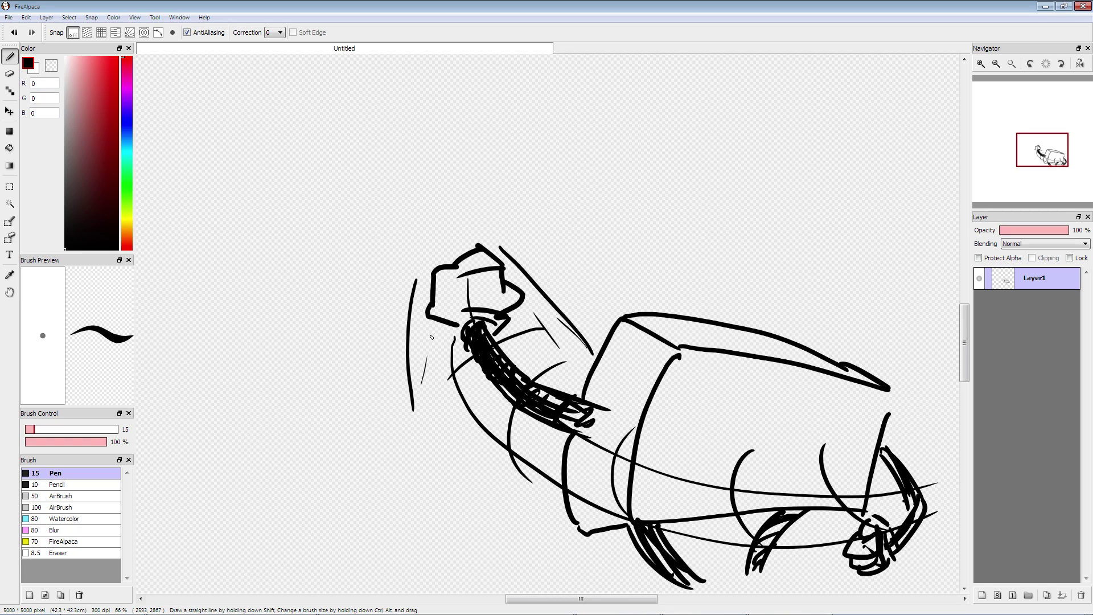
drag(431, 335, 505, 488)
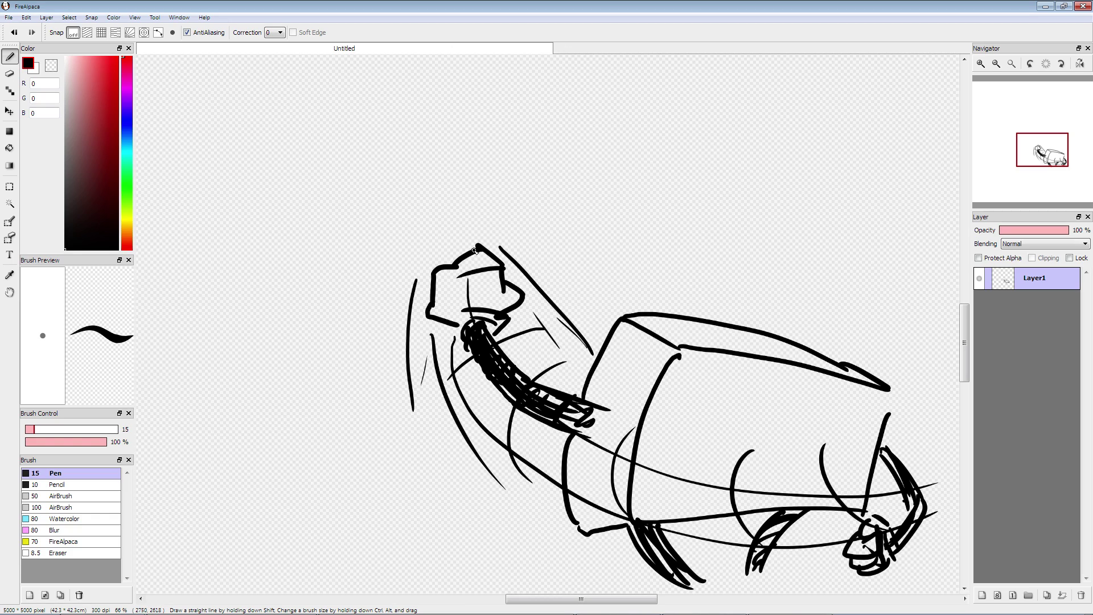
mouse_move(479, 246)
mouse_down()
mouse_move(492, 217)
mouse_move(501, 232)
mouse_move(450, 228)
mouse_up()
mouse_move(445, 266)
mouse_down()
mouse_move(418, 249)
mouse_move(414, 287)
mouse_up()
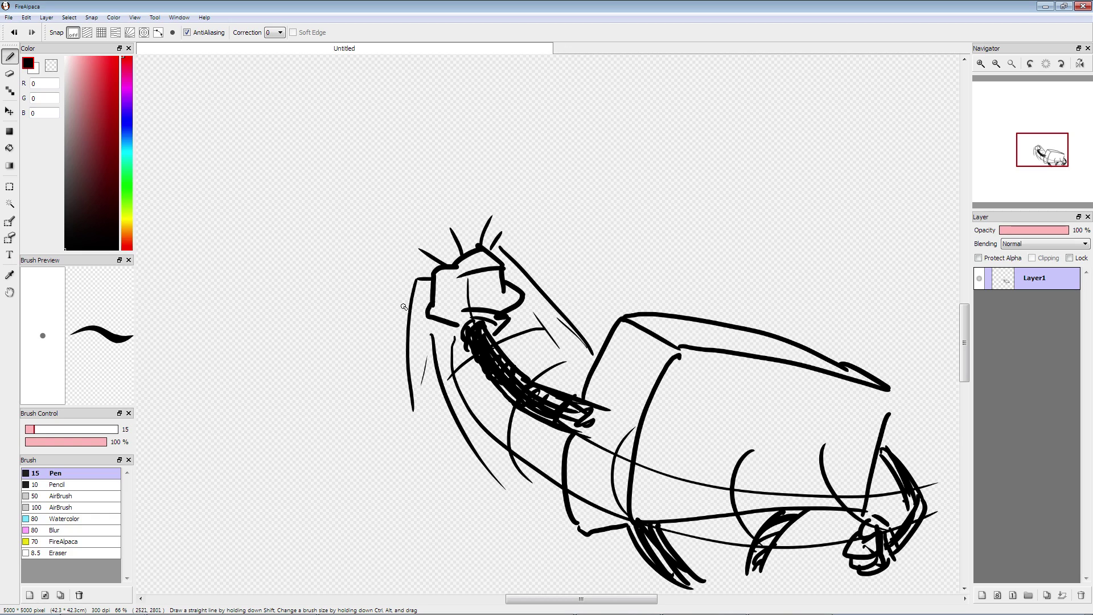
Step: Add small arcs around the fist's upper edge and draw two large oval eyes with star pupils above it
mouse_move(489, 239)
mouse_down()
mouse_move(439, 261)
mouse_move(428, 290)
mouse_up()
drag(492, 246, 509, 259)
mouse_move(476, 222)
mouse_down()
mouse_move(511, 158)
mouse_move(490, 216)
mouse_move(494, 170)
mouse_move(520, 201)
mouse_move(489, 212)
mouse_move(473, 192)
mouse_move(490, 186)
mouse_up()
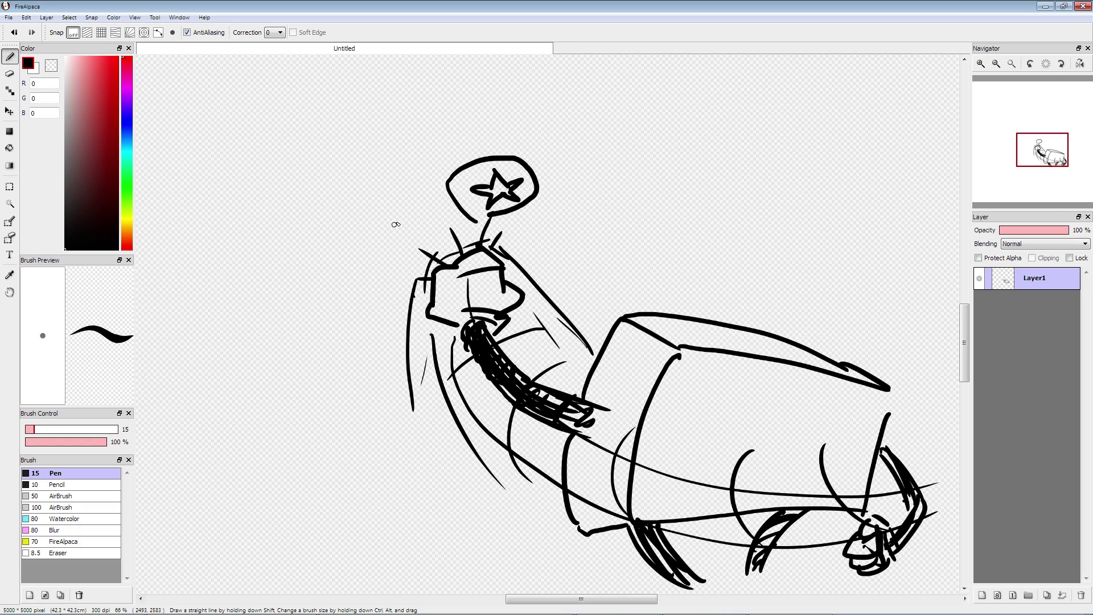
mouse_move(418, 177)
mouse_down()
mouse_move(431, 243)
mouse_move(387, 160)
mouse_move(416, 176)
mouse_move(436, 223)
mouse_move(404, 234)
mouse_move(385, 214)
mouse_move(402, 204)
mouse_up()
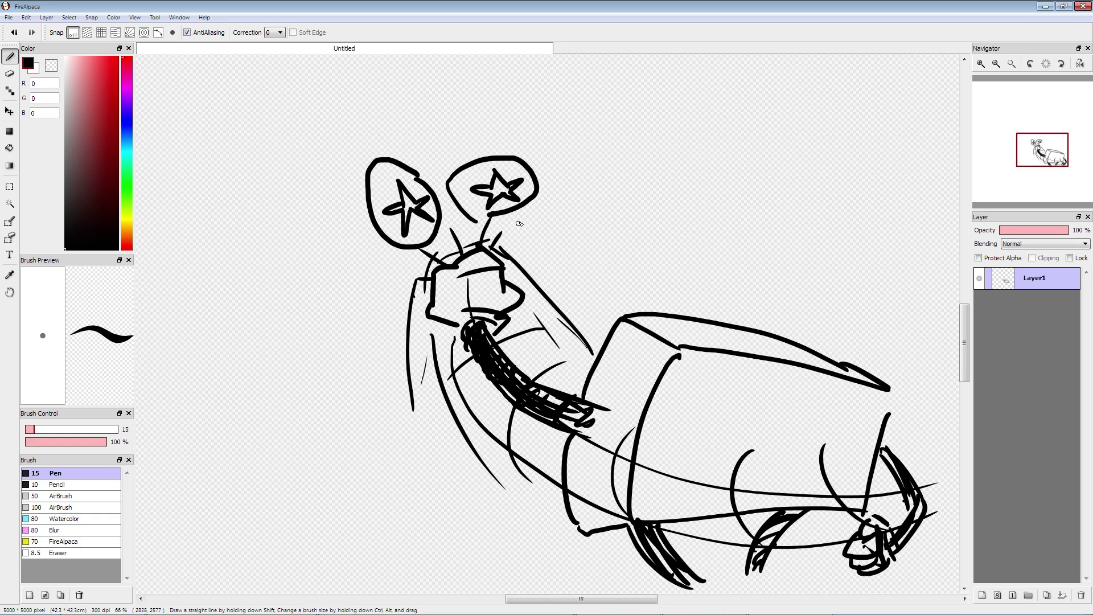
Step: Draw crease and impact lines on both sides of the fist, and add an eyebrow above each star eye
mouse_move(514, 233)
mouse_down()
mouse_move(562, 170)
mouse_move(546, 231)
mouse_move(555, 240)
mouse_up()
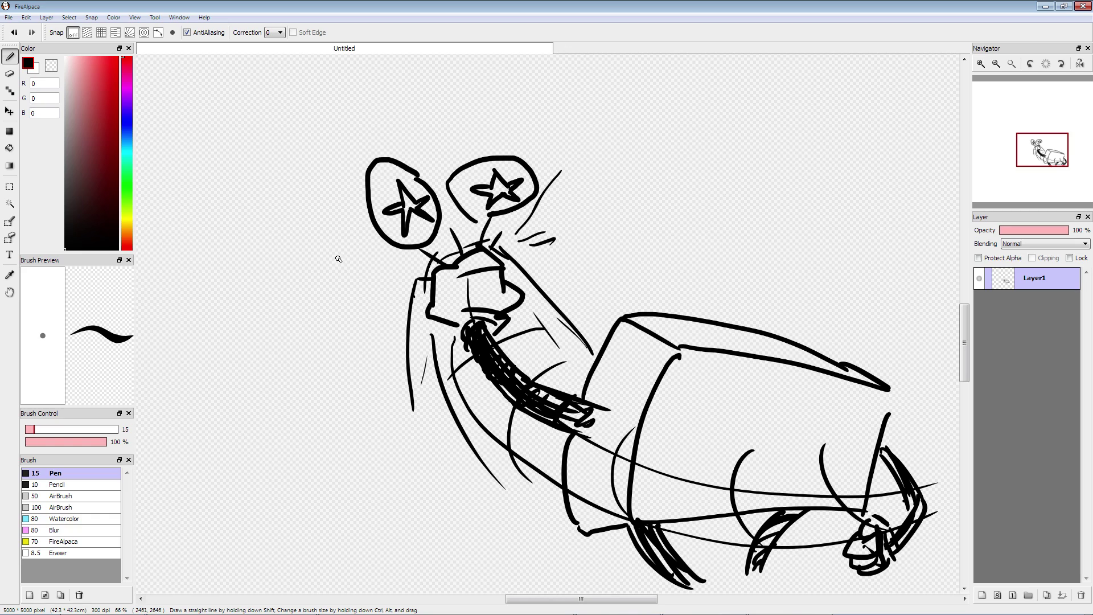
drag(310, 230, 396, 266)
drag(351, 280, 398, 292)
mouse_move(478, 230)
mouse_down()
mouse_move(437, 246)
mouse_move(442, 223)
mouse_up()
mouse_move(416, 250)
mouse_down()
mouse_move(399, 306)
mouse_move(389, 278)
mouse_up()
drag(501, 239, 535, 280)
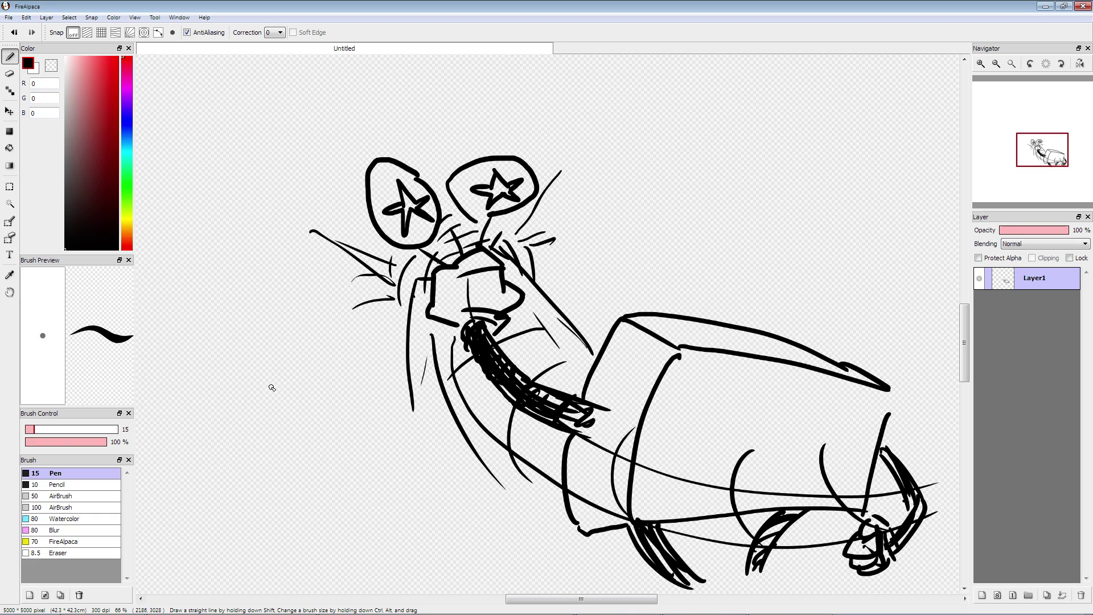
mouse_move(402, 126)
mouse_down()
mouse_move(414, 136)
mouse_move(341, 172)
mouse_up()
drag(451, 130, 528, 130)
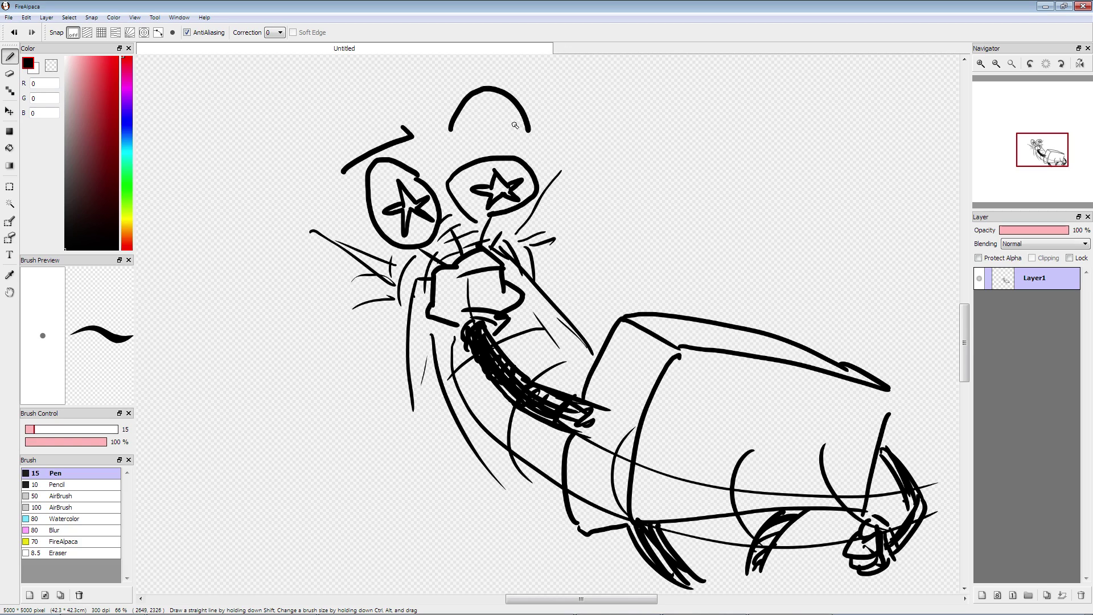
Step: Draw a speech balloon above the box body and letter "HA!" inside it
mouse_move(656, 301)
mouse_down()
mouse_move(650, 239)
mouse_move(678, 239)
mouse_move(581, 245)
mouse_move(757, 130)
mouse_move(686, 243)
mouse_up()
mouse_move(613, 181)
mouse_down()
mouse_move(626, 233)
mouse_move(643, 229)
mouse_up()
mouse_move(620, 210)
mouse_down()
mouse_move(672, 211)
mouse_move(664, 193)
mouse_up()
drag(705, 143, 695, 198)
drag(690, 212, 696, 213)
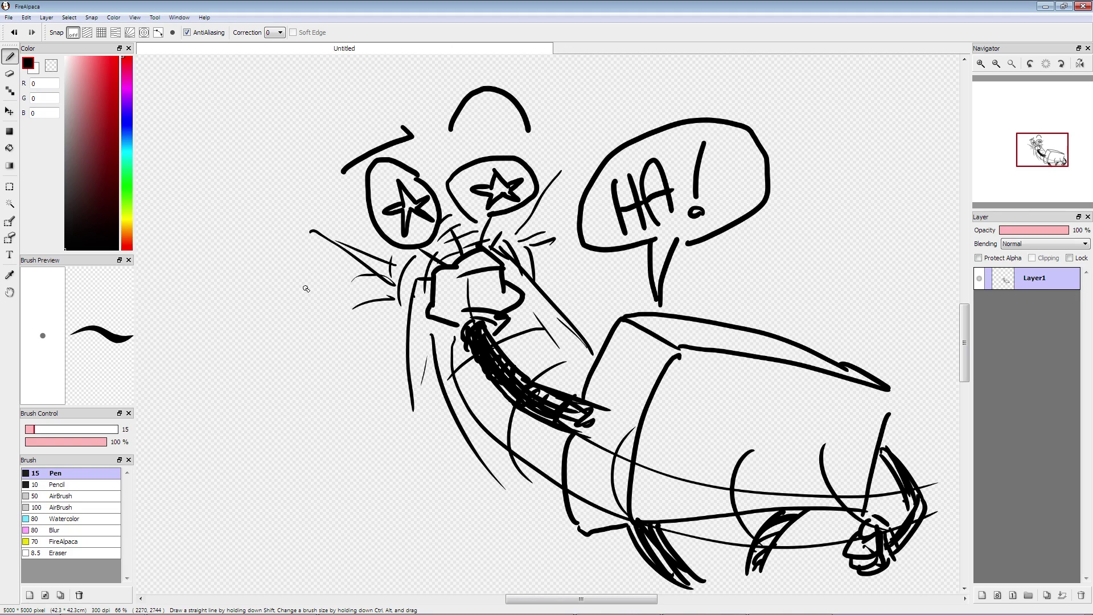
Step: Outline the punched character's curved head around the star eyes, and add a thick arm with a hand on each side
mouse_move(323, 107)
mouse_down()
mouse_move(268, 339)
mouse_move(395, 379)
mouse_move(323, 122)
mouse_move(382, 338)
mouse_up()
mouse_move(536, 95)
mouse_down()
mouse_move(572, 137)
mouse_move(576, 183)
mouse_up()
drag(569, 227, 544, 304)
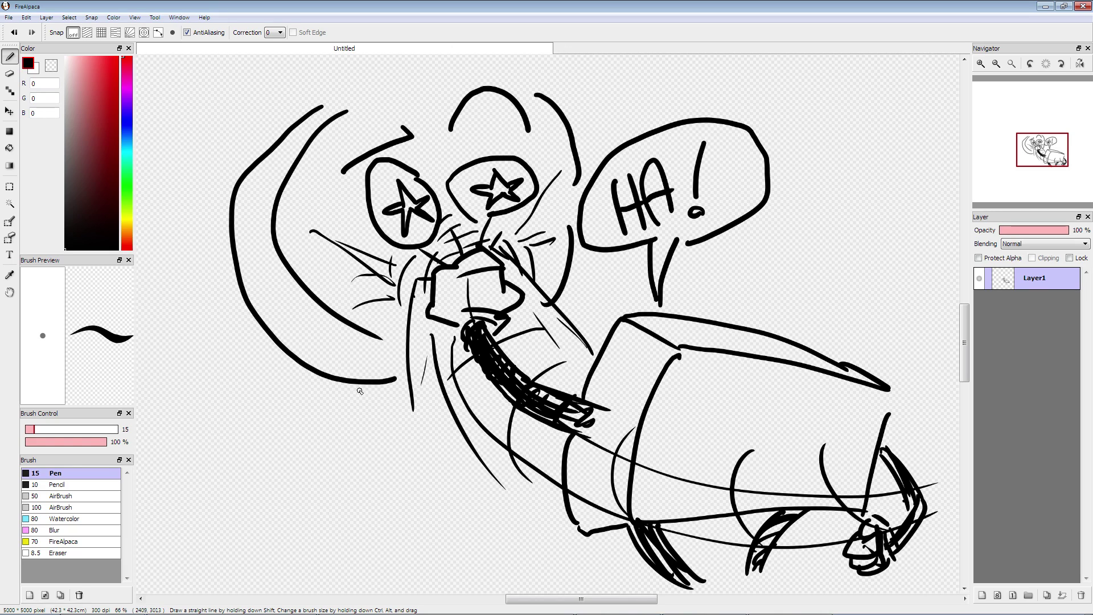
mouse_move(257, 263)
mouse_down()
mouse_move(244, 275)
mouse_move(243, 431)
mouse_move(255, 316)
mouse_move(248, 407)
mouse_move(240, 359)
mouse_move(254, 329)
mouse_move(226, 298)
mouse_move(263, 259)
mouse_move(248, 291)
mouse_move(252, 379)
mouse_up()
mouse_move(248, 427)
mouse_down()
mouse_move(271, 462)
mouse_move(251, 443)
mouse_move(273, 439)
mouse_up()
mouse_move(580, 250)
mouse_down()
mouse_move(608, 295)
mouse_move(634, 310)
mouse_move(593, 337)
mouse_move(614, 316)
mouse_up()
Step: Draw a short stub under the punched head with trailing lines below it, and add small angular marks around the punching arm
mouse_move(366, 384)
mouse_down()
mouse_move(392, 433)
mouse_move(434, 407)
mouse_move(394, 431)
mouse_up()
mouse_move(474, 363)
mouse_down()
mouse_move(491, 388)
mouse_move(527, 335)
mouse_up()
drag(388, 433, 380, 503)
drag(398, 455, 399, 499)
drag(411, 458, 415, 507)
drag(434, 461, 458, 521)
drag(438, 407, 468, 447)
drag(538, 361, 568, 391)
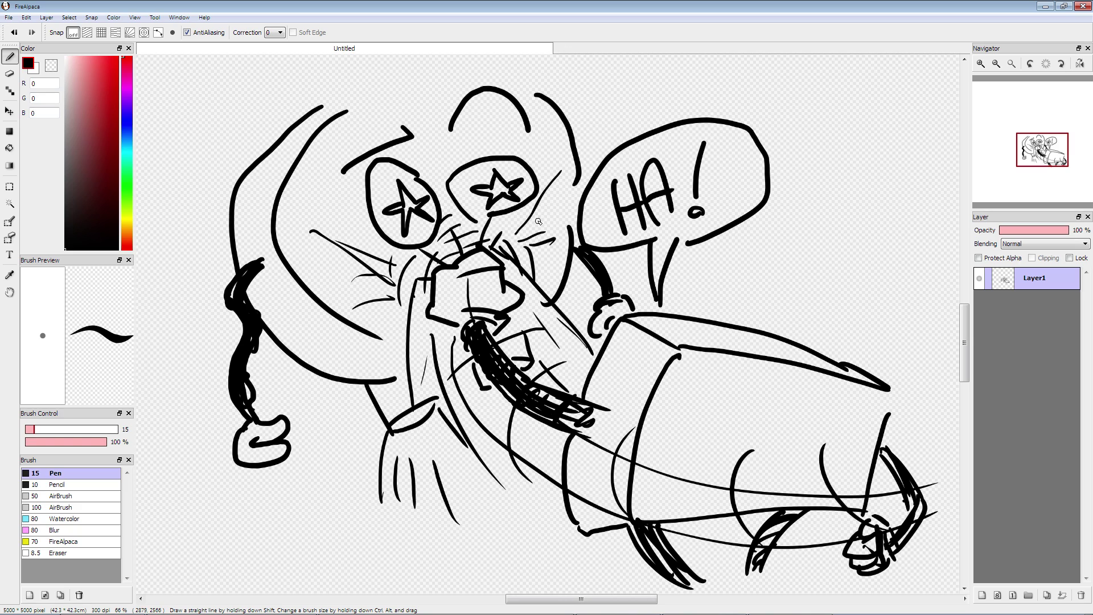
Step: Hand-letter "WHAM-O!" in large capitals above the punched character's head
scroll(426, 300, up, 2)
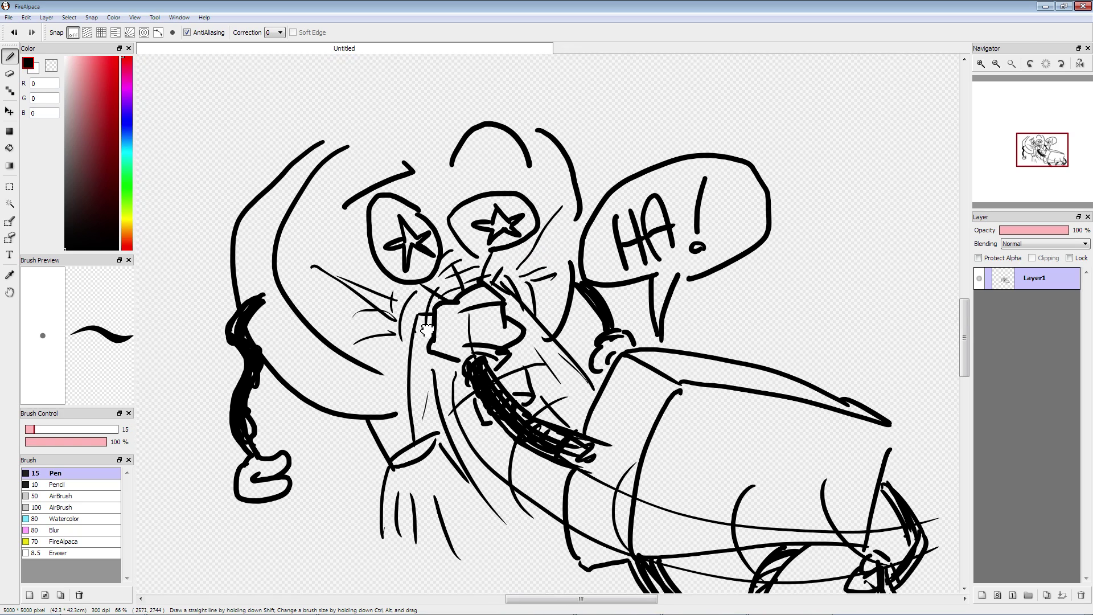
mouse_move(204, 91)
mouse_down()
mouse_move(208, 111)
mouse_move(279, 133)
mouse_up()
drag(296, 76, 310, 136)
mouse_move(331, 77)
mouse_down()
mouse_move(316, 135)
mouse_move(344, 101)
mouse_up()
mouse_move(346, 127)
mouse_down()
mouse_move(386, 121)
mouse_move(398, 103)
mouse_move(449, 125)
mouse_move(479, 101)
mouse_up()
drag(512, 90, 569, 109)
drag(581, 118, 568, 125)
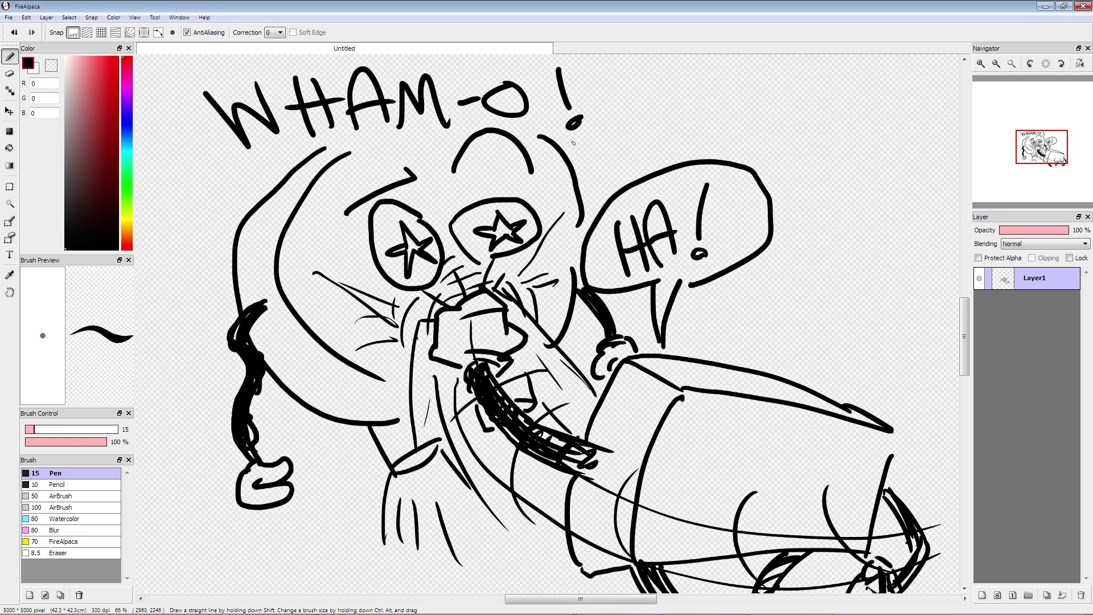
Step: Clear the layer and draw a wavy, open mouth outline with curved cheek lines and short hatch strokes at both ends
key(Delete)
drag(462, 311, 391, 241)
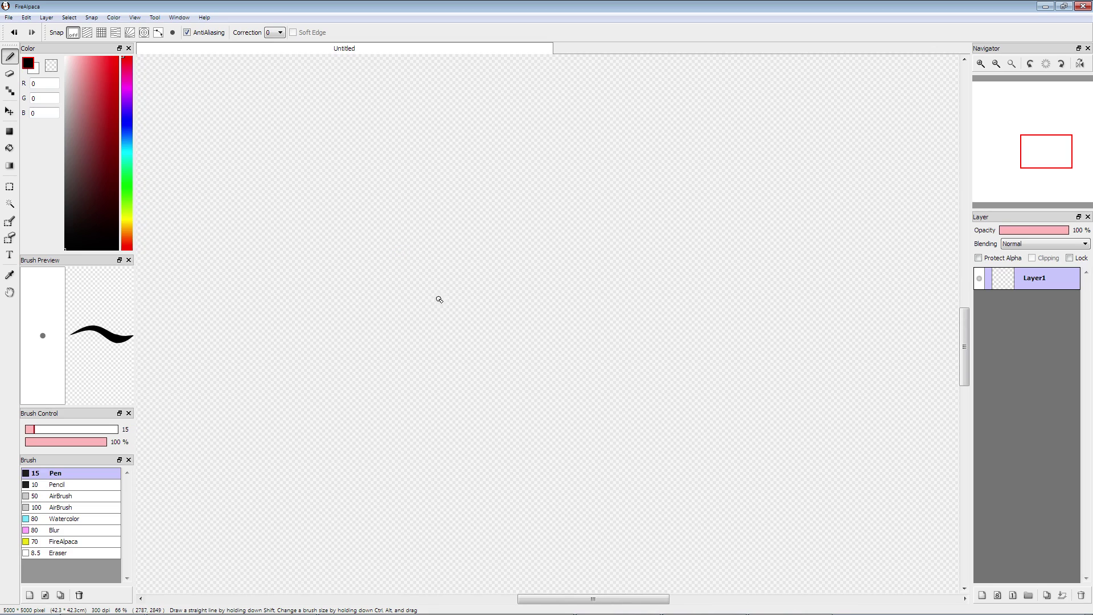
mouse_move(440, 294)
mouse_down()
mouse_move(471, 280)
mouse_move(499, 297)
mouse_move(521, 286)
mouse_move(571, 295)
mouse_move(599, 346)
mouse_move(553, 362)
mouse_move(527, 334)
mouse_move(453, 327)
mouse_move(440, 304)
mouse_move(454, 269)
mouse_move(432, 304)
mouse_up()
drag(423, 252, 410, 309)
drag(414, 287, 420, 307)
drag(610, 317, 594, 365)
mouse_move(650, 309)
mouse_down()
mouse_move(622, 381)
mouse_move(613, 371)
mouse_move(626, 344)
mouse_up()
mouse_move(620, 358)
mouse_down()
mouse_move(635, 341)
mouse_move(614, 364)
mouse_up()
drag(626, 335, 608, 348)
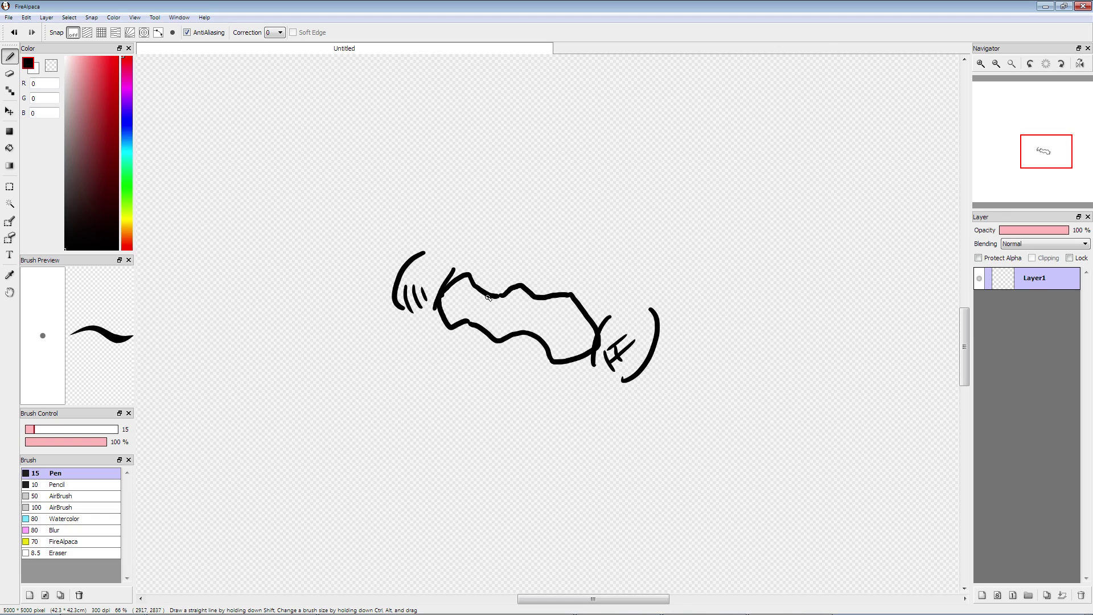
Step: Draw blocky teeth in the mouth, hatch the dark gaps between them, and add wavy lip lines above and below
mouse_move(491, 297)
mouse_down()
mouse_move(499, 316)
mouse_move(471, 313)
mouse_move(472, 289)
mouse_up()
drag(455, 281, 451, 302)
mouse_move(559, 301)
mouse_down()
mouse_move(581, 332)
mouse_move(549, 347)
mouse_move(527, 322)
mouse_move(473, 327)
mouse_move(441, 305)
mouse_move(466, 310)
mouse_move(480, 281)
mouse_move(460, 284)
mouse_move(479, 320)
mouse_move(498, 317)
mouse_move(513, 293)
mouse_move(535, 300)
mouse_move(532, 317)
mouse_move(547, 304)
mouse_move(544, 333)
mouse_move(567, 324)
mouse_move(562, 342)
mouse_move(583, 351)
mouse_up()
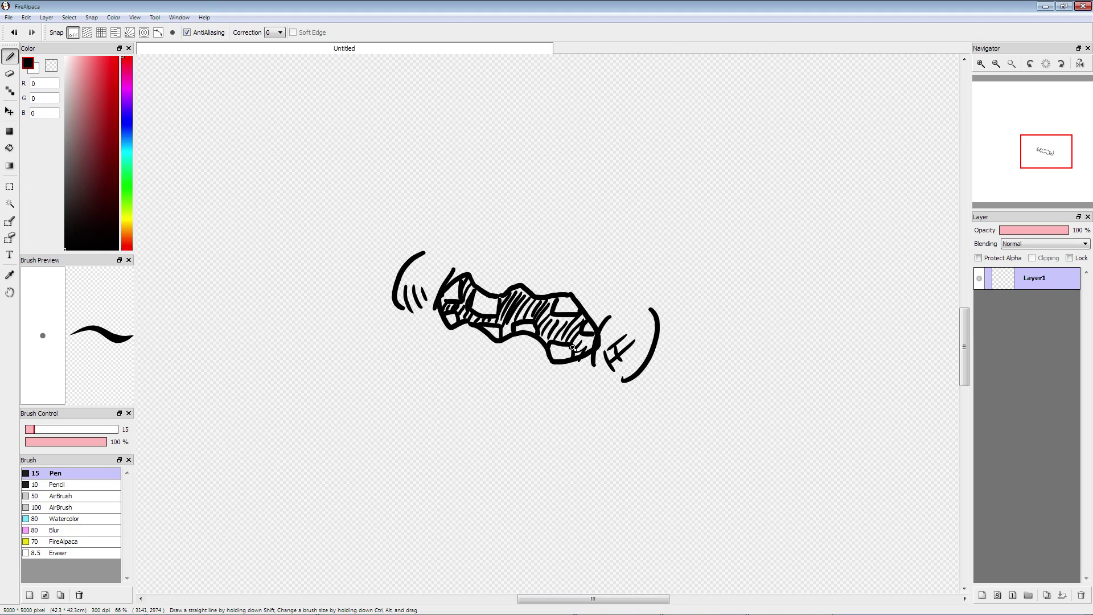
mouse_move(498, 284)
mouse_down()
mouse_move(532, 263)
mouse_move(545, 281)
mouse_move(583, 279)
mouse_move(594, 301)
mouse_up()
drag(464, 342, 571, 374)
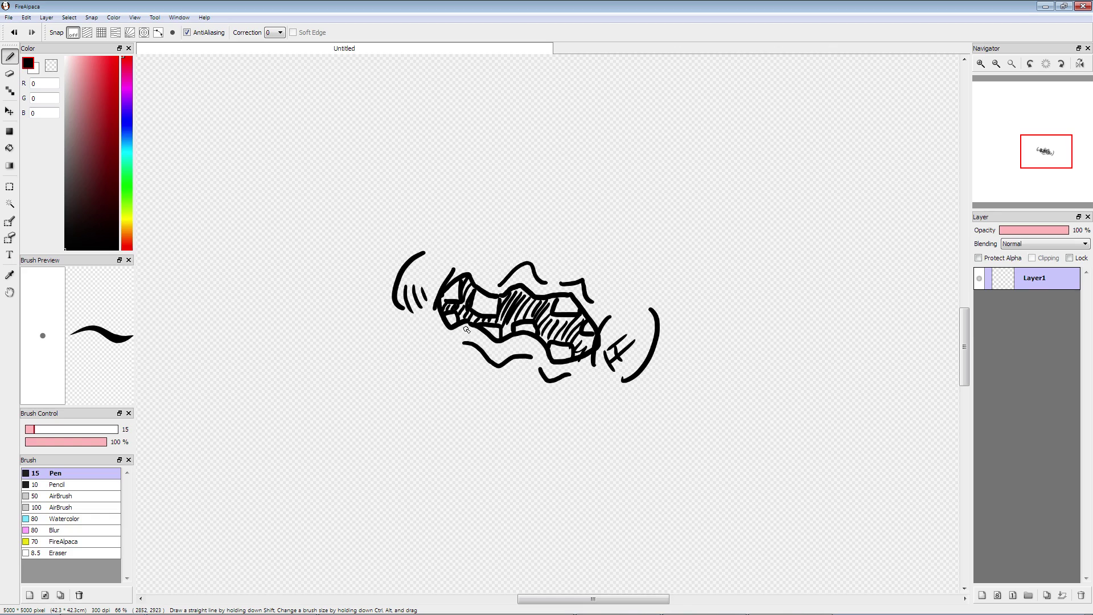
drag(469, 326, 462, 335)
mouse_move(517, 279)
mouse_down()
mouse_move(521, 290)
mouse_move(468, 276)
mouse_up()
Step: Draw two bulging eyes above the mouth with off-center irises and dark pupils, plus small crease lines between them
drag(555, 261, 621, 288)
mouse_move(570, 259)
mouse_down()
mouse_move(561, 236)
mouse_move(598, 226)
mouse_move(635, 251)
mouse_move(629, 267)
mouse_move(611, 242)
mouse_up()
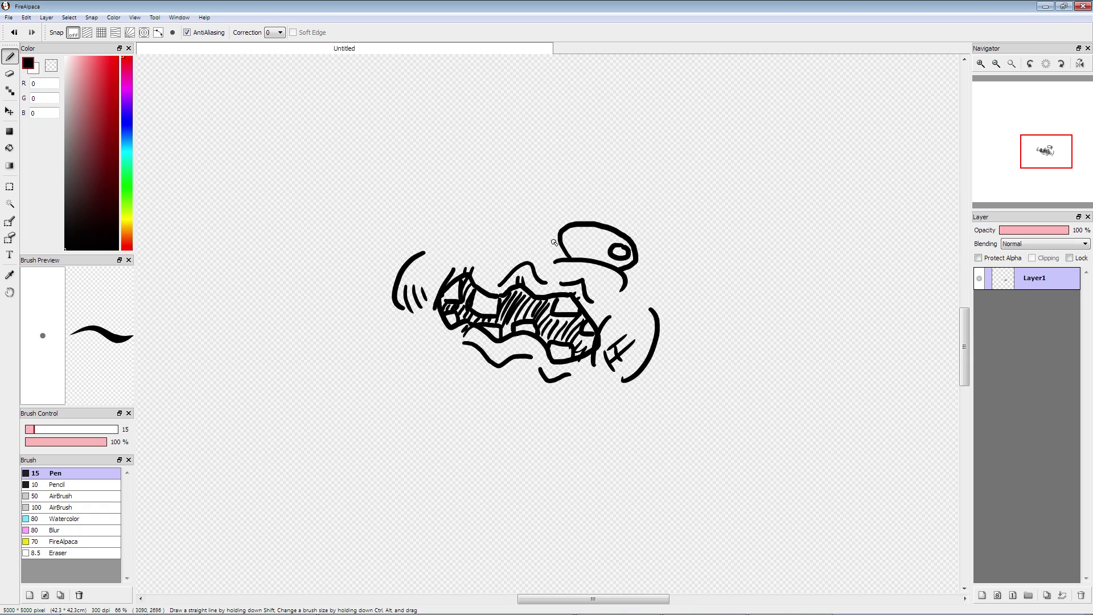
mouse_move(527, 250)
mouse_down()
mouse_move(529, 227)
mouse_move(478, 201)
mouse_move(459, 239)
mouse_move(522, 247)
mouse_up()
mouse_move(471, 212)
mouse_down()
mouse_move(486, 218)
mouse_move(468, 209)
mouse_up()
mouse_move(533, 229)
mouse_down()
mouse_move(526, 256)
mouse_move(506, 250)
mouse_move(532, 254)
mouse_up()
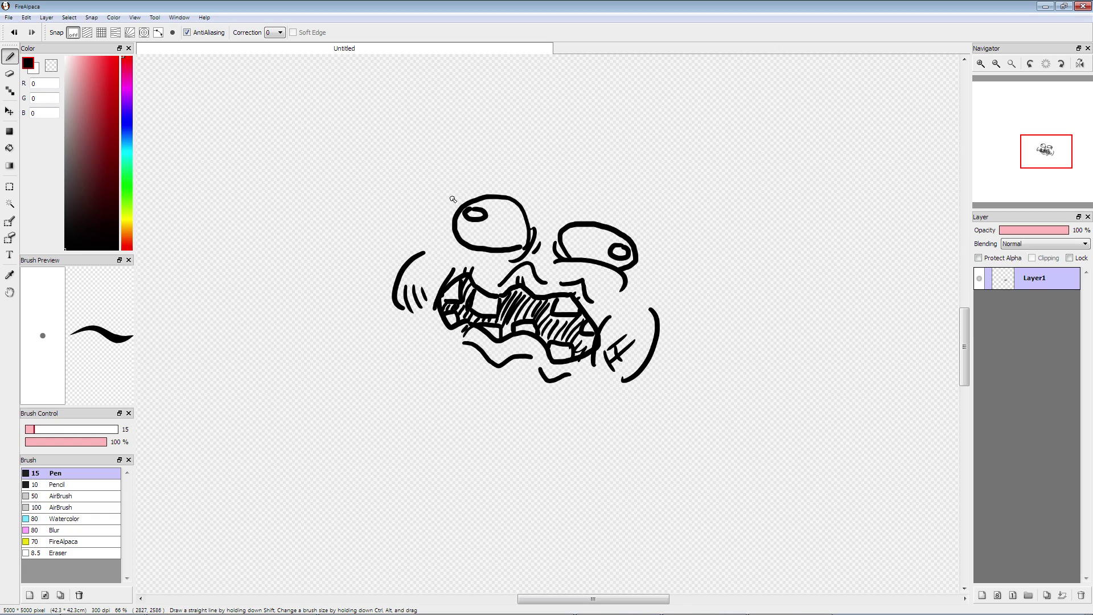
mouse_move(484, 203)
mouse_down()
mouse_move(483, 235)
mouse_move(459, 226)
mouse_up()
drag(617, 237, 610, 265)
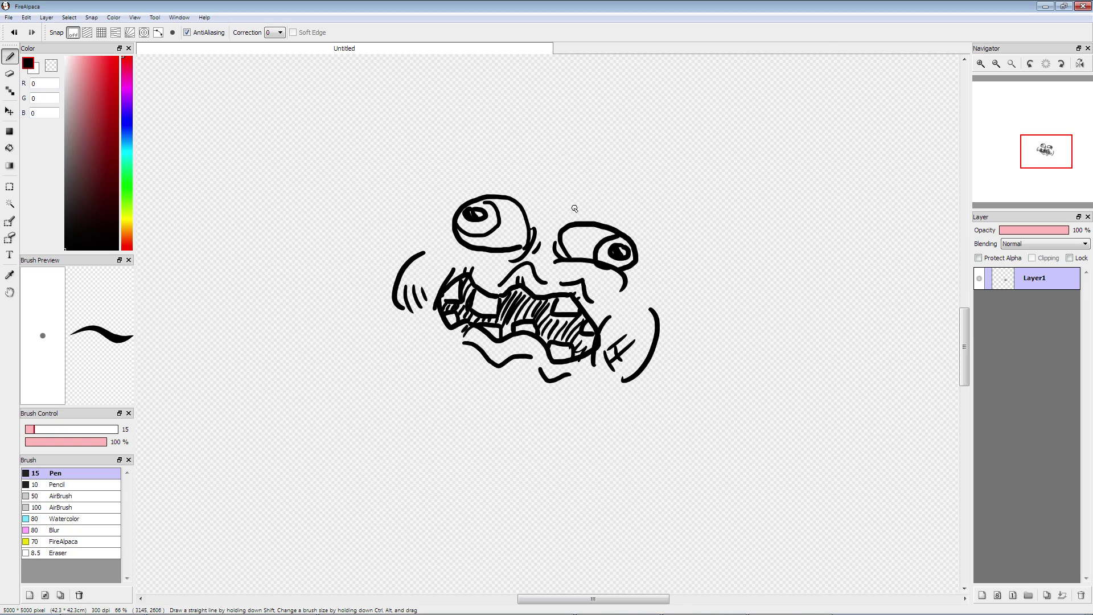
Step: Add thick eyebrows over both eyes, enclose the face in a large oval, and draw a second curve along its lower edge for thickness
mouse_move(565, 219)
mouse_down()
mouse_move(617, 212)
mouse_move(653, 222)
mouse_move(572, 203)
mouse_move(610, 199)
mouse_move(654, 219)
mouse_up()
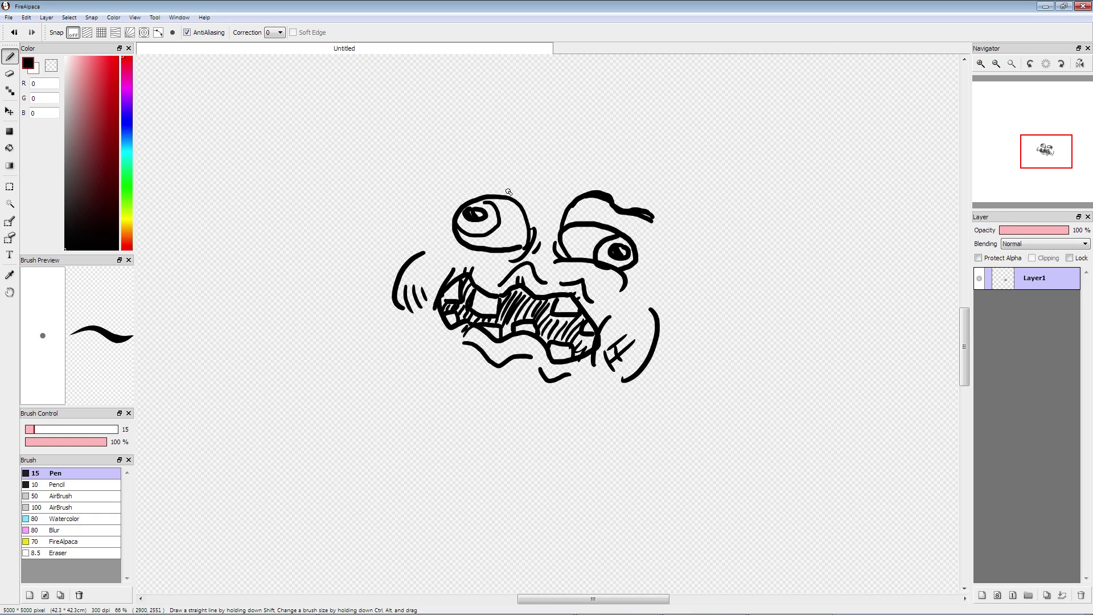
mouse_move(529, 187)
mouse_down()
mouse_move(473, 184)
mouse_move(456, 196)
mouse_move(498, 175)
mouse_move(534, 183)
mouse_up()
mouse_move(402, 164)
mouse_down()
mouse_move(353, 234)
mouse_move(345, 303)
mouse_move(370, 358)
mouse_move(425, 394)
mouse_move(564, 417)
mouse_move(645, 400)
mouse_move(710, 351)
mouse_move(730, 267)
mouse_move(689, 196)
mouse_move(608, 152)
mouse_move(525, 133)
mouse_move(444, 151)
mouse_move(400, 177)
mouse_up()
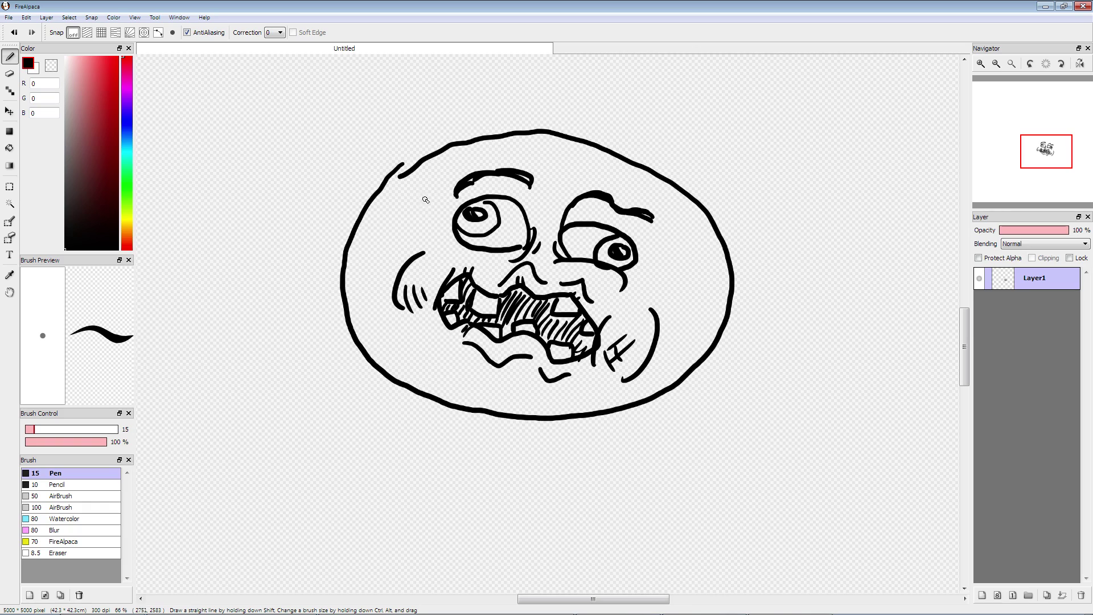
mouse_move(349, 230)
mouse_down()
mouse_move(327, 305)
mouse_move(336, 360)
mouse_move(368, 406)
mouse_move(451, 436)
mouse_move(516, 438)
mouse_move(661, 396)
mouse_up()
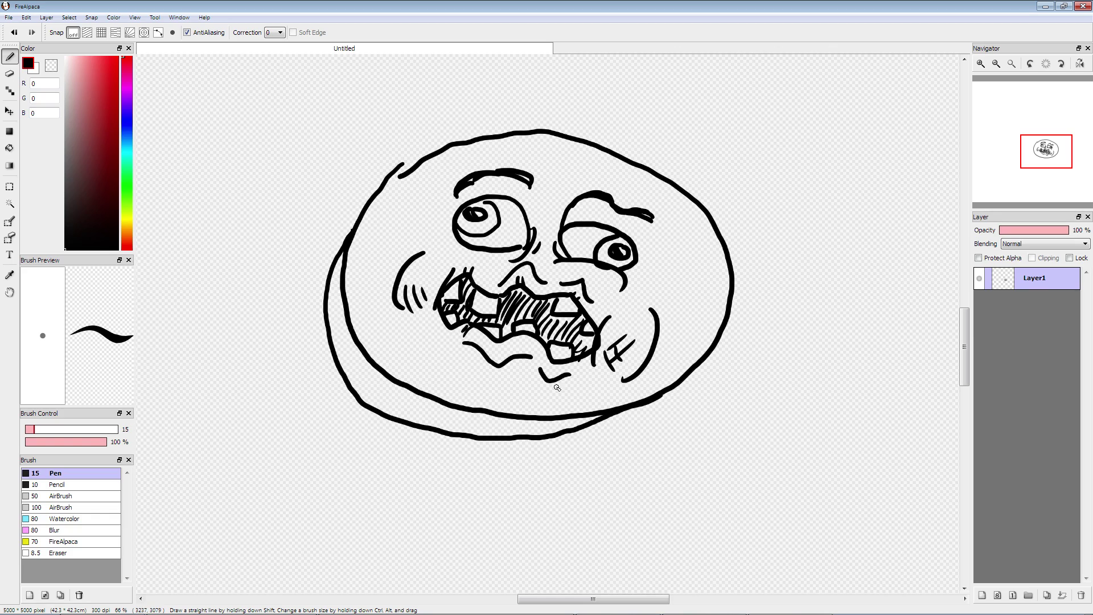
Step: Draw two stubby feet under the round character and a spiral, star, bubbles and motion arcs above its head
mouse_move(593, 422)
mouse_down()
mouse_move(548, 469)
mouse_move(524, 468)
mouse_move(506, 446)
mouse_up()
mouse_move(375, 412)
mouse_down()
mouse_move(383, 445)
mouse_move(422, 428)
mouse_up()
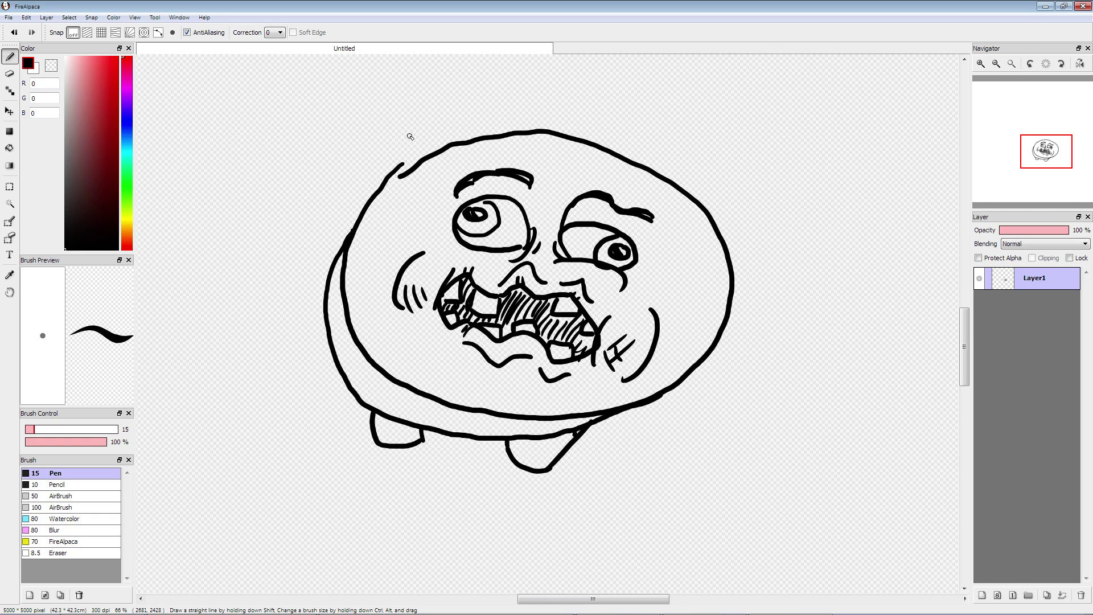
drag(414, 105, 419, 122)
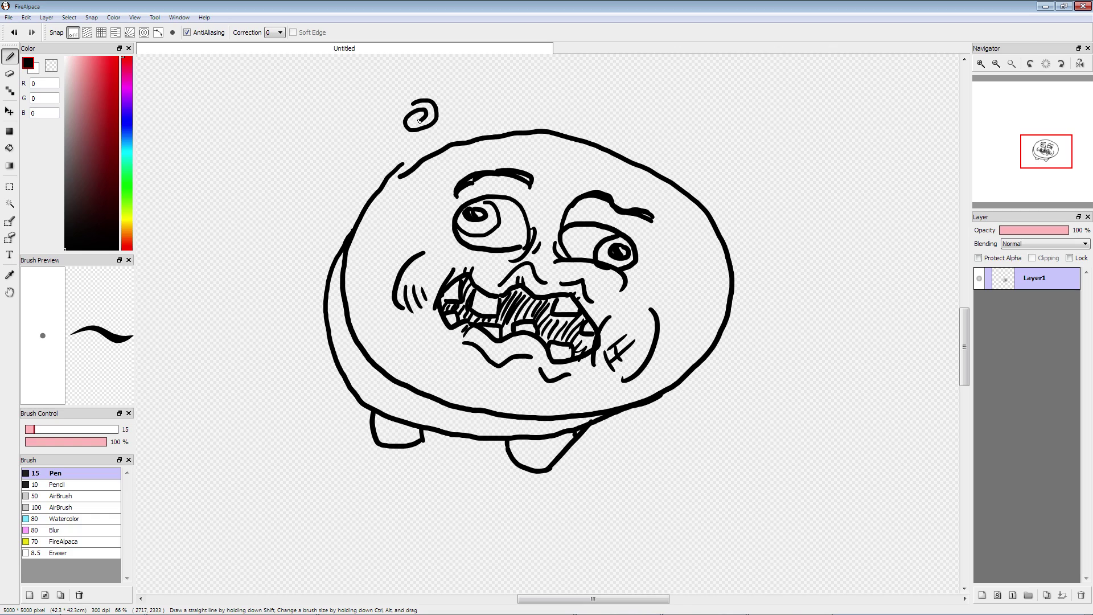
mouse_move(535, 99)
mouse_down()
mouse_move(561, 93)
mouse_move(565, 117)
mouse_move(548, 108)
mouse_move(532, 124)
mouse_move(539, 101)
mouse_up()
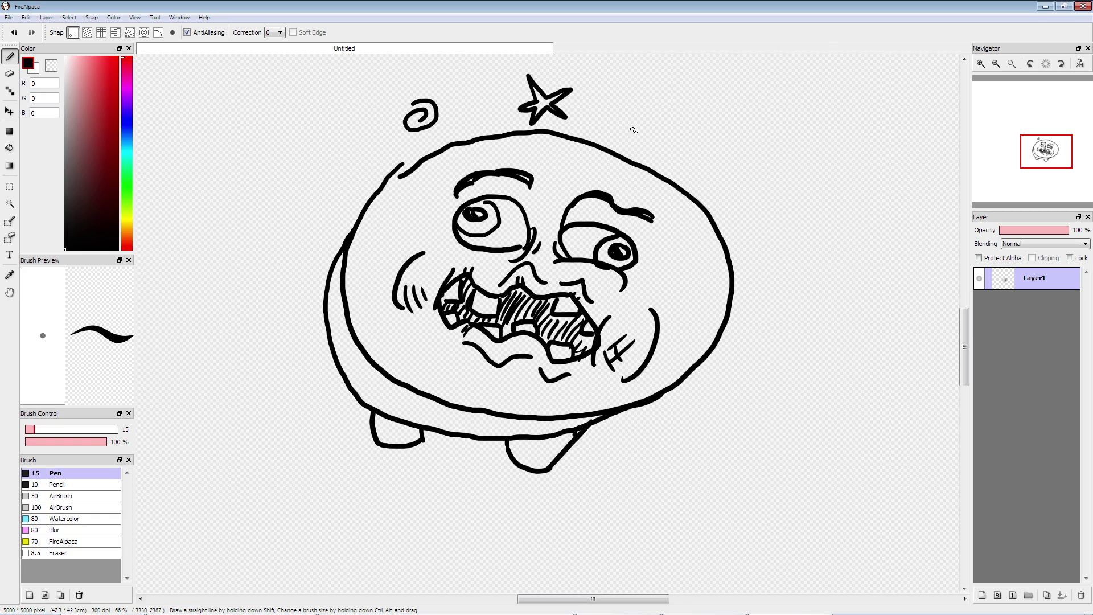
drag(631, 120, 633, 122)
drag(631, 138, 633, 138)
drag(456, 108, 514, 99)
drag(582, 108, 614, 123)
mouse_move(419, 137)
mouse_down()
mouse_move(519, 122)
mouse_move(613, 138)
mouse_up()
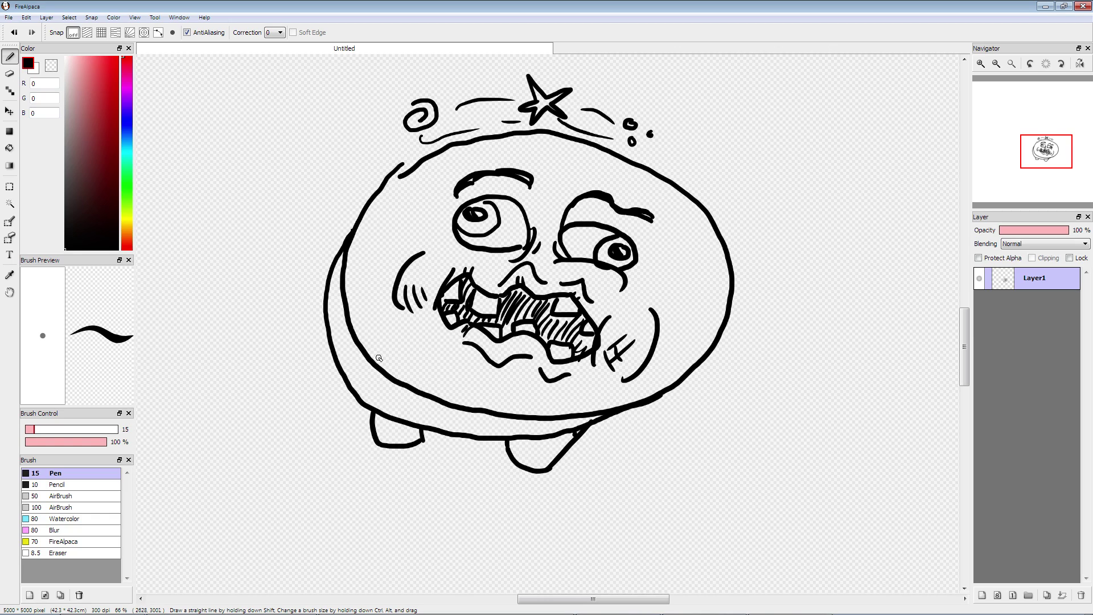
Step: Draw thick black arms on both sides of the round character, ending in cartoon hands
mouse_move(352, 234)
mouse_down()
mouse_move(281, 251)
mouse_move(260, 280)
mouse_move(323, 245)
mouse_move(271, 289)
mouse_move(320, 239)
mouse_move(283, 255)
mouse_move(274, 270)
mouse_move(341, 239)
mouse_move(259, 291)
mouse_move(284, 305)
mouse_move(245, 345)
mouse_move(248, 313)
mouse_move(282, 333)
mouse_move(266, 332)
mouse_up()
mouse_move(730, 321)
mouse_down()
mouse_move(716, 370)
mouse_move(721, 410)
mouse_up()
drag(710, 351, 723, 414)
mouse_move(716, 357)
mouse_down()
mouse_move(706, 376)
mouse_move(730, 406)
mouse_move(760, 372)
mouse_move(767, 391)
mouse_move(744, 400)
mouse_move(769, 437)
mouse_move(722, 415)
mouse_move(739, 405)
mouse_move(730, 401)
mouse_up()
drag(254, 332, 268, 330)
Step: Shade the character's left and lower rim with long curved hatching strokes, including its left foot
mouse_move(377, 415)
mouse_down()
mouse_move(381, 443)
mouse_move(394, 439)
mouse_up()
drag(362, 194, 341, 226)
drag(376, 191, 348, 227)
drag(339, 257, 345, 327)
drag(333, 278, 364, 387)
drag(333, 298, 358, 393)
mouse_move(341, 340)
mouse_down()
mouse_move(387, 407)
mouse_move(452, 424)
mouse_up()
mouse_move(384, 389)
mouse_down()
mouse_move(497, 424)
mouse_move(569, 431)
mouse_move(585, 410)
mouse_move(374, 405)
mouse_up()
drag(353, 367, 407, 425)
mouse_move(343, 342)
mouse_down()
mouse_move(398, 391)
mouse_move(544, 422)
mouse_up()
Step: Add short movement marks beside both feet and a zigzag with long speed lines beneath the body
drag(435, 442, 471, 494)
drag(357, 419, 353, 439)
drag(338, 421, 336, 437)
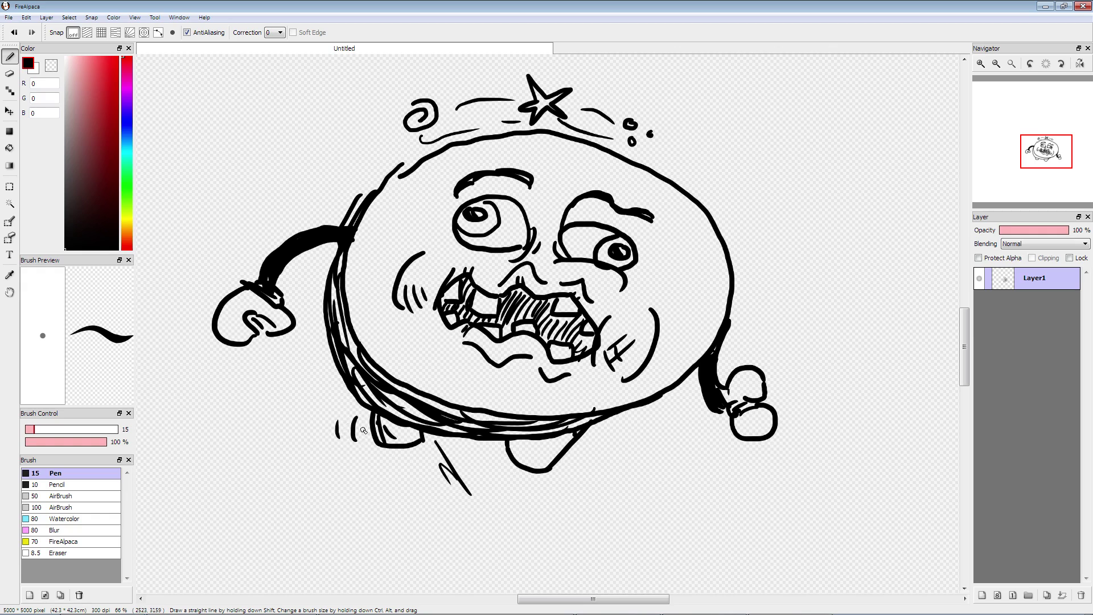
drag(607, 432, 588, 459)
drag(623, 439, 606, 467)
drag(381, 455, 356, 525)
mouse_move(397, 469)
mouse_down()
mouse_move(385, 532)
mouse_move(411, 545)
mouse_up()
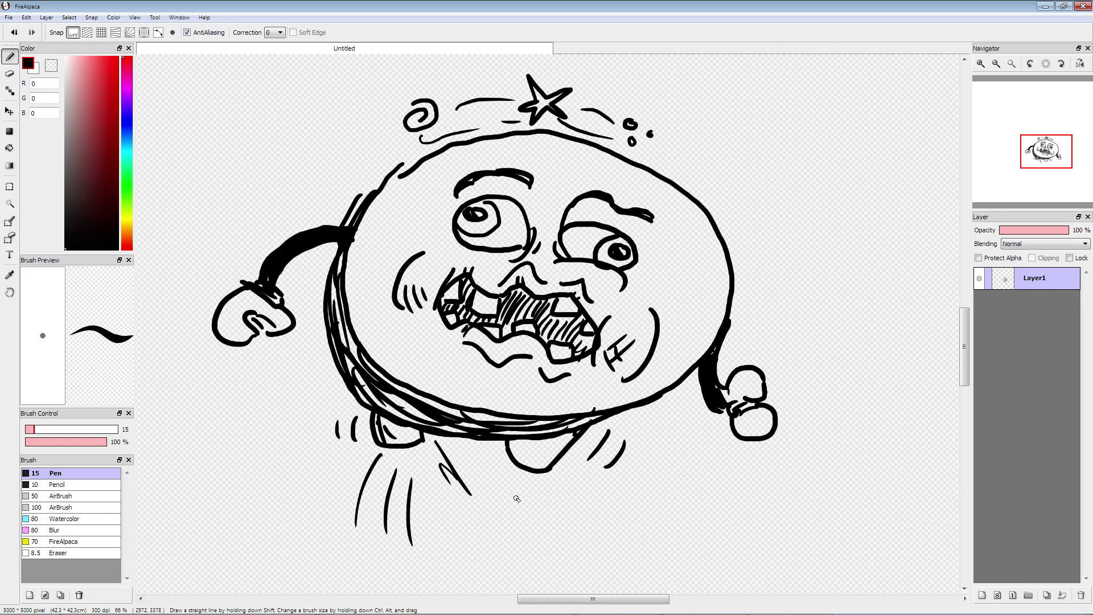
drag(554, 474, 544, 534)
mouse_move(527, 493)
mouse_down()
mouse_move(512, 543)
mouse_move(490, 527)
mouse_up()
drag(496, 487, 479, 503)
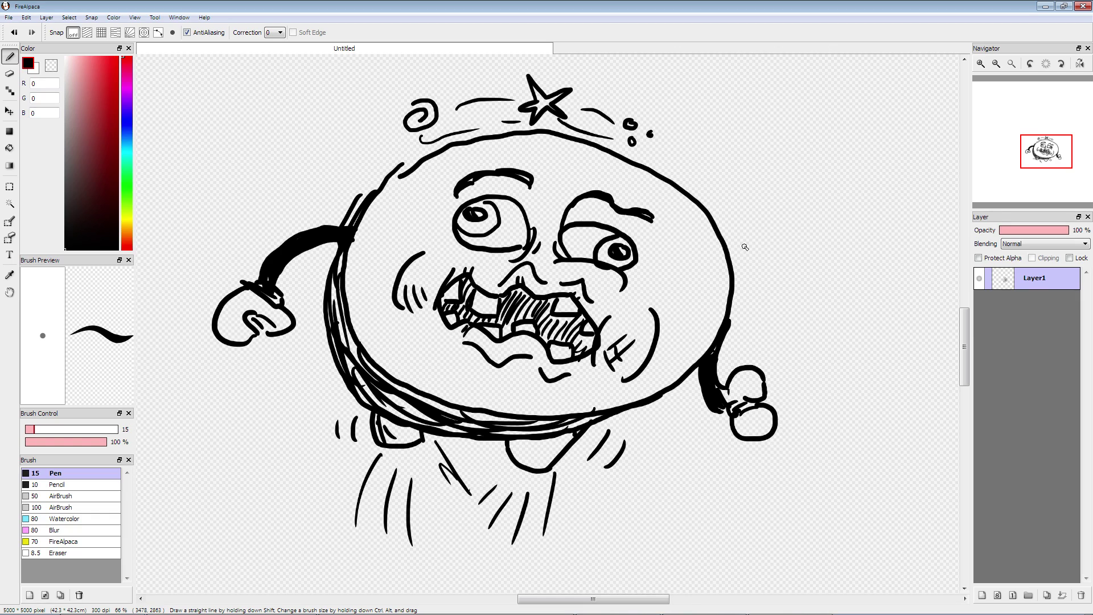
Step: Hand-letter "DURRR" at an upward slant to the upper right of the character
drag(716, 167, 729, 206)
mouse_move(719, 165)
mouse_down()
mouse_move(750, 188)
mouse_move(735, 206)
mouse_up()
mouse_move(761, 159)
mouse_down()
mouse_move(791, 156)
mouse_move(805, 199)
mouse_up()
mouse_move(790, 149)
mouse_down()
mouse_move(811, 145)
mouse_move(828, 191)
mouse_up()
mouse_move(834, 140)
mouse_down()
mouse_move(832, 174)
mouse_move(868, 181)
mouse_up()
drag(879, 123, 875, 182)
mouse_move(873, 133)
mouse_down()
mouse_move(894, 118)
mouse_move(897, 180)
mouse_up()
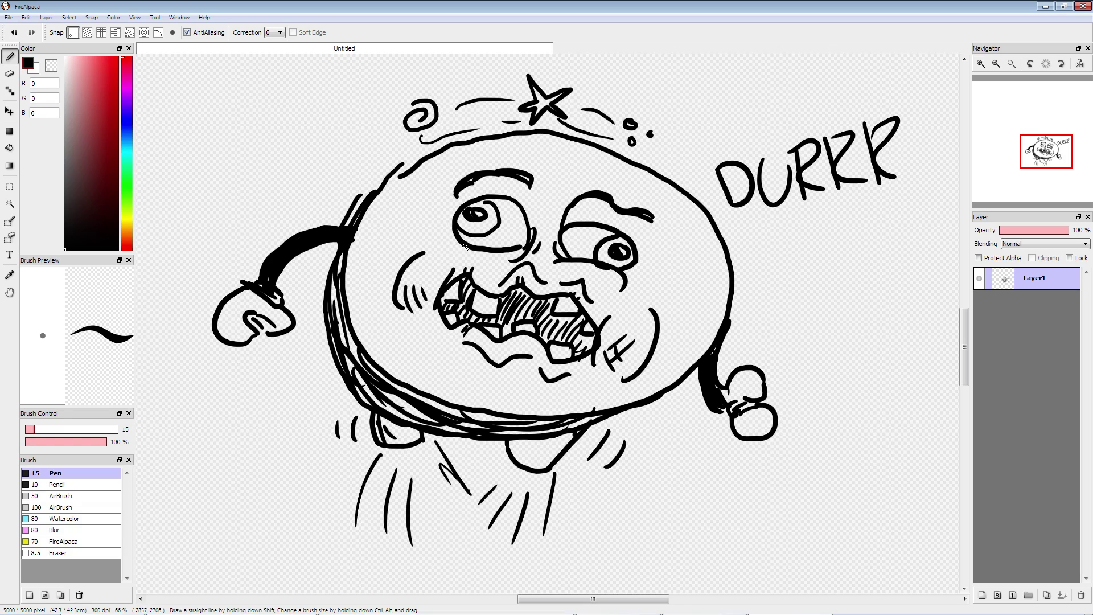
Step: Add wrinkle marks beside both eyes and a long string of drool hanging from the mouth with a small shape below
mouse_move(472, 248)
mouse_down()
mouse_move(433, 244)
mouse_move(450, 251)
mouse_up()
mouse_move(635, 267)
mouse_down()
mouse_move(626, 280)
mouse_move(638, 283)
mouse_up()
drag(652, 279, 644, 285)
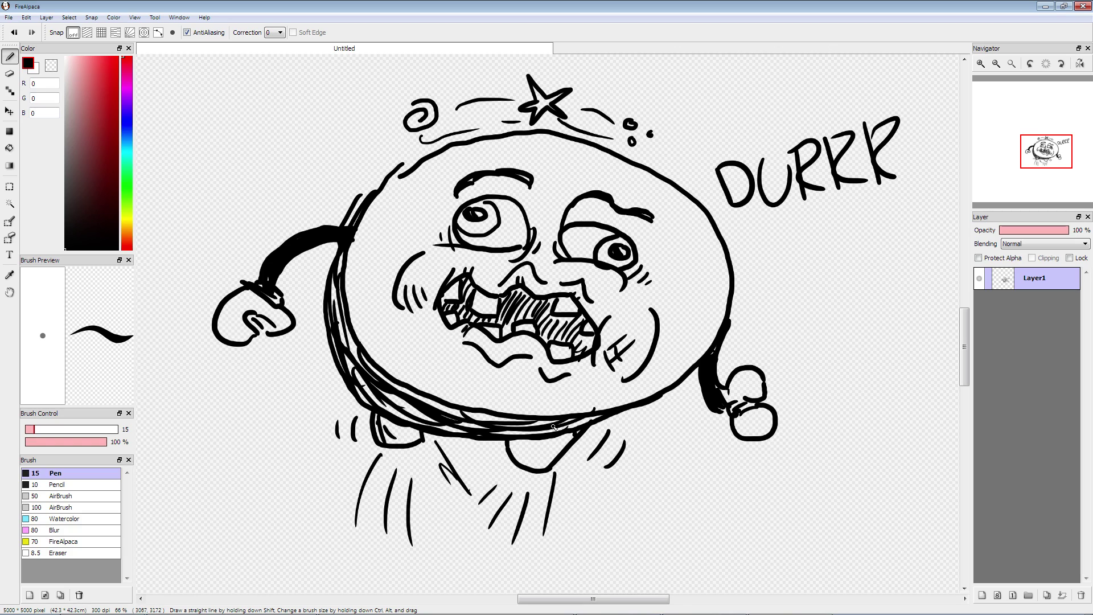
mouse_move(567, 388)
mouse_down()
mouse_move(593, 452)
mouse_move(585, 512)
mouse_move(597, 544)
mouse_move(572, 528)
mouse_move(576, 566)
mouse_move(612, 548)
mouse_move(586, 535)
mouse_up()
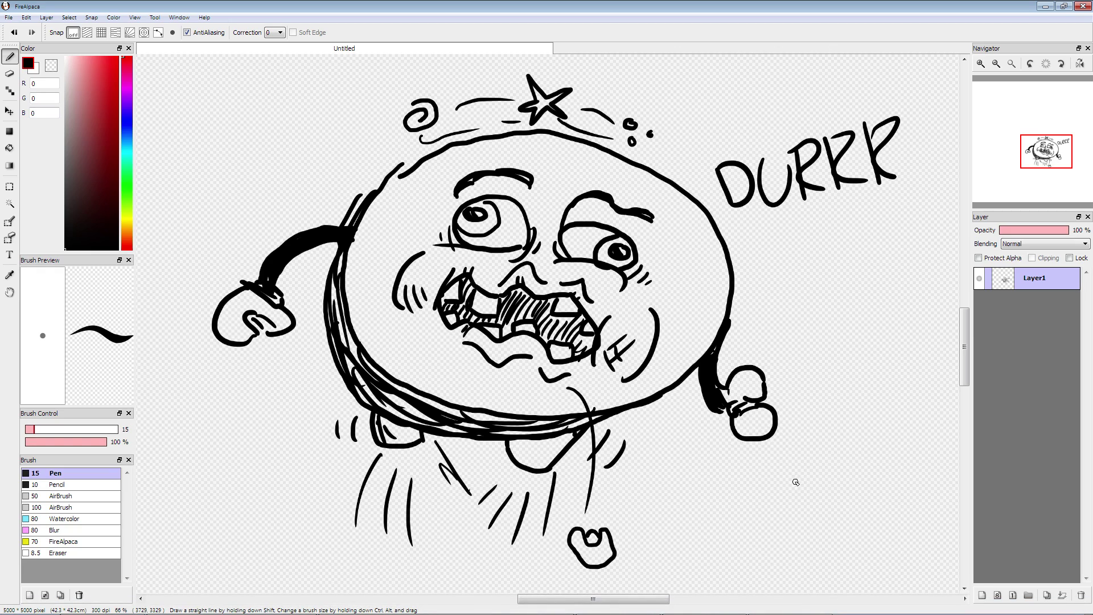
drag(597, 492, 594, 354)
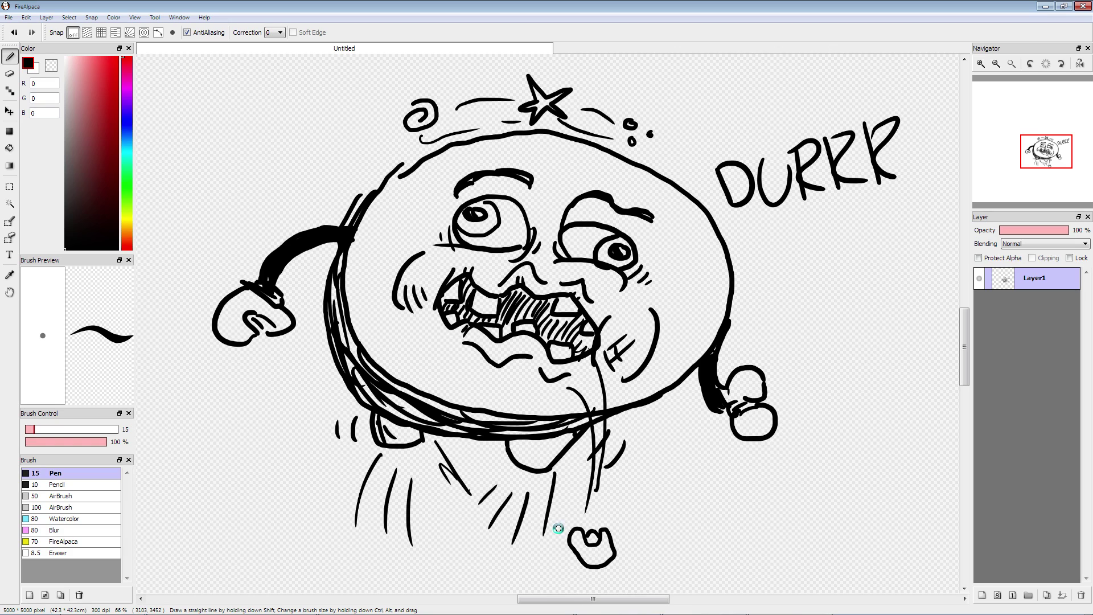
Step: Clear the layer and sketch rounded smoke puffs in the lower left of the view
key(Delete)
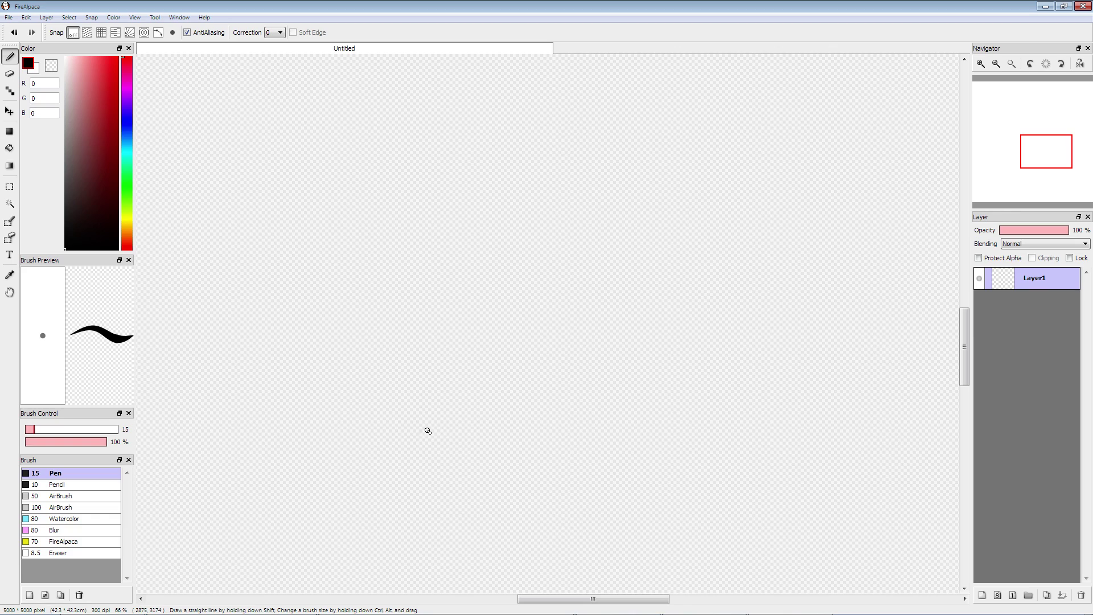
mouse_move(272, 536)
mouse_down()
mouse_move(251, 538)
mouse_move(208, 500)
mouse_move(269, 480)
mouse_move(307, 437)
mouse_up()
drag(317, 429, 331, 472)
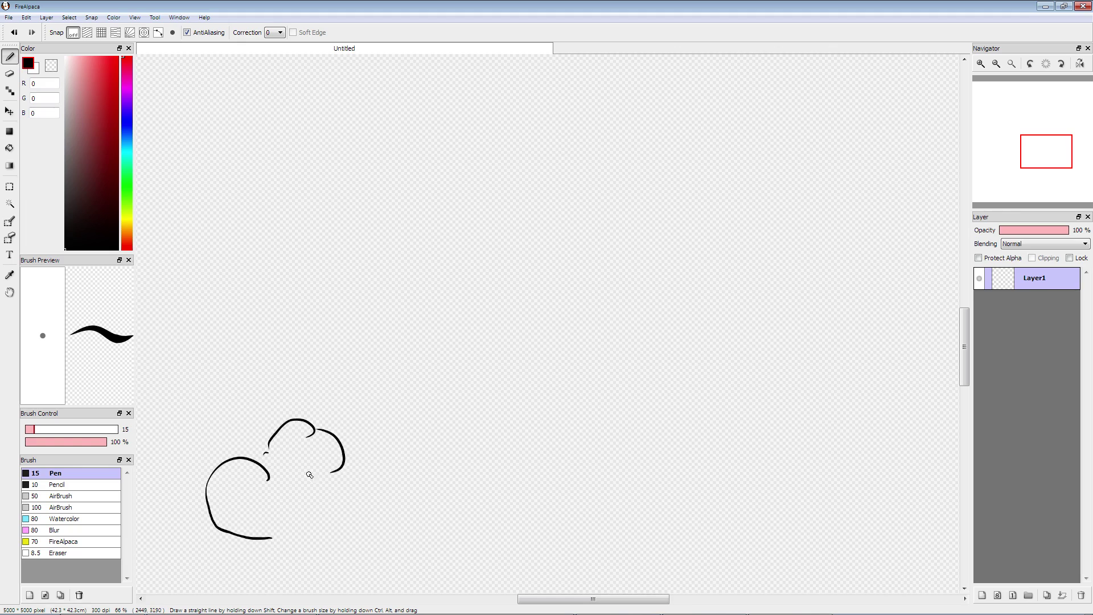
drag(304, 519, 348, 510)
drag(339, 515, 340, 547)
Step: Draw a thin curved smoke trail rising to the upper right from the puffs, with small curls along it
mouse_move(301, 509)
mouse_down()
mouse_move(532, 254)
mouse_move(555, 247)
mouse_up()
mouse_move(322, 472)
mouse_down()
mouse_move(393, 337)
mouse_move(517, 250)
mouse_up()
drag(405, 301, 400, 342)
drag(417, 345, 434, 339)
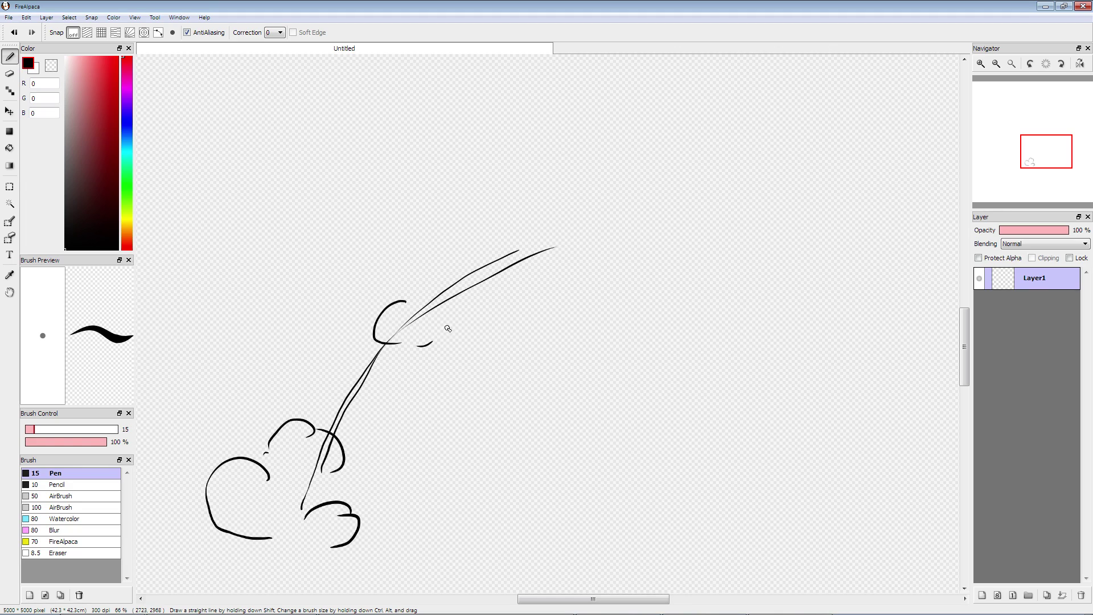
mouse_move(515, 257)
mouse_down()
mouse_move(538, 248)
mouse_move(546, 274)
mouse_up()
drag(541, 270, 549, 267)
drag(365, 350, 320, 445)
drag(452, 288, 482, 271)
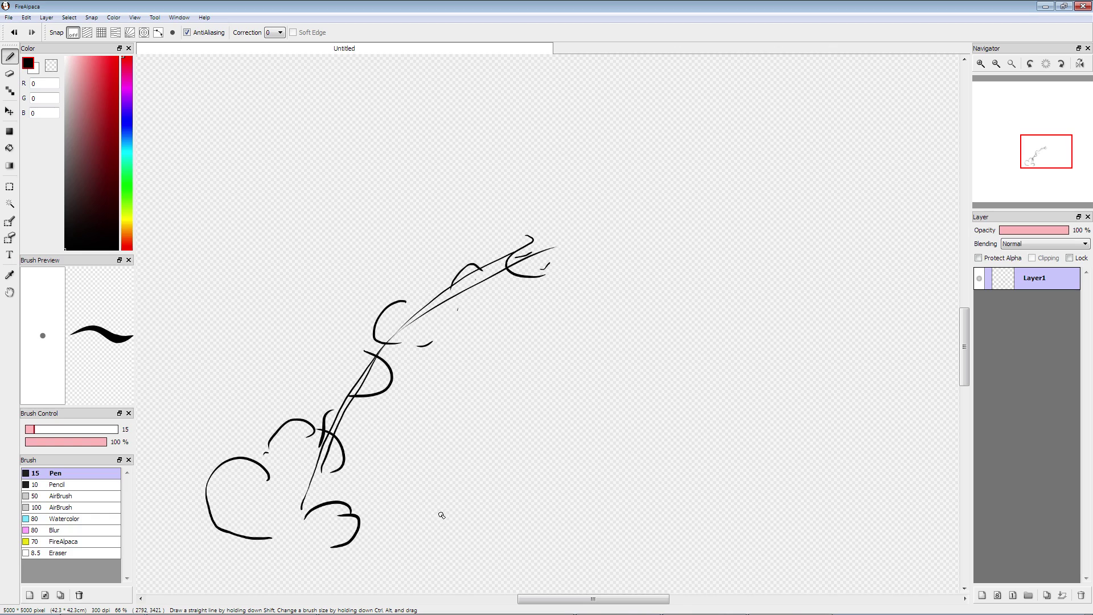
Step: Draw a small box-shaped character with a thick top edge, arms, hands and legs beside the smoke puffs
mouse_move(407, 525)
mouse_down()
mouse_move(466, 538)
mouse_move(430, 530)
mouse_move(400, 551)
mouse_move(404, 568)
mouse_move(457, 570)
mouse_move(466, 538)
mouse_move(455, 561)
mouse_move(476, 555)
mouse_move(482, 564)
mouse_up()
drag(401, 550, 375, 561)
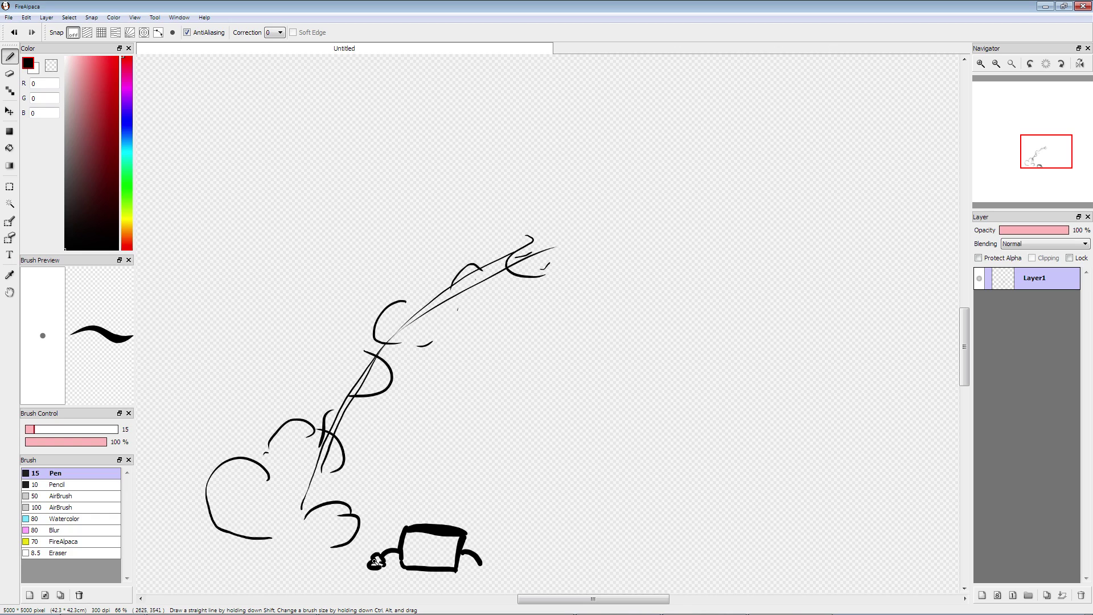
mouse_move(482, 565)
mouse_down()
mouse_move(407, 588)
mouse_move(452, 589)
mouse_up()
Step: Draw a tiny round character with limbs and speed lines at the upper end of the smoke trail
drag(431, 350, 365, 322)
mouse_move(474, 206)
mouse_down()
mouse_move(496, 210)
mouse_move(492, 250)
mouse_up()
mouse_move(496, 229)
mouse_down()
mouse_move(488, 248)
mouse_move(502, 221)
mouse_up()
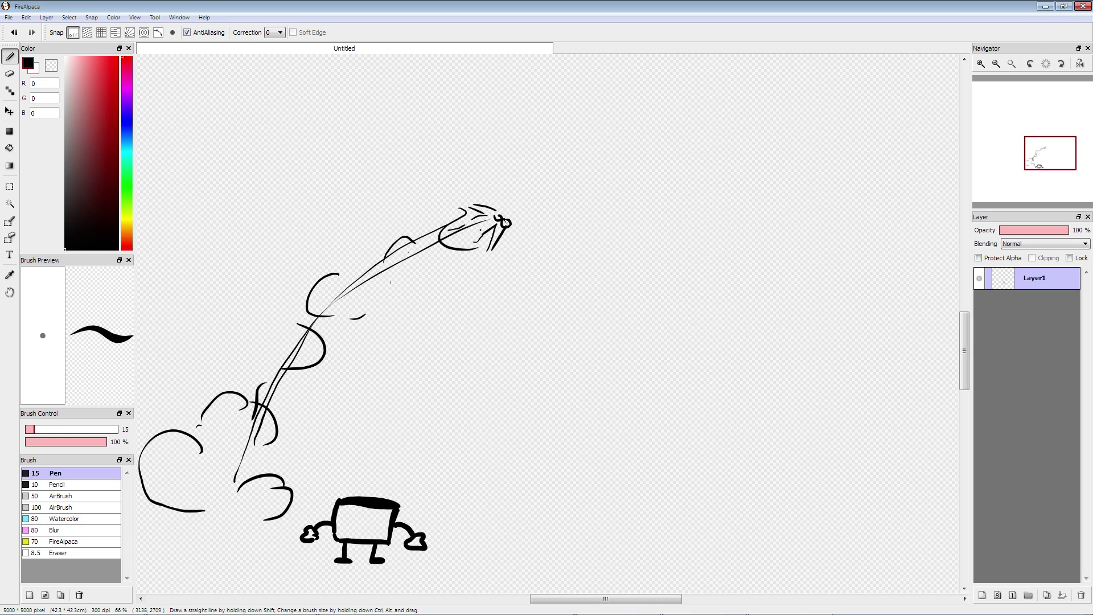
mouse_move(499, 214)
mouse_down()
mouse_move(525, 212)
mouse_move(517, 229)
mouse_move(524, 216)
mouse_move(509, 221)
mouse_move(499, 207)
mouse_move(523, 239)
mouse_move(487, 195)
mouse_up()
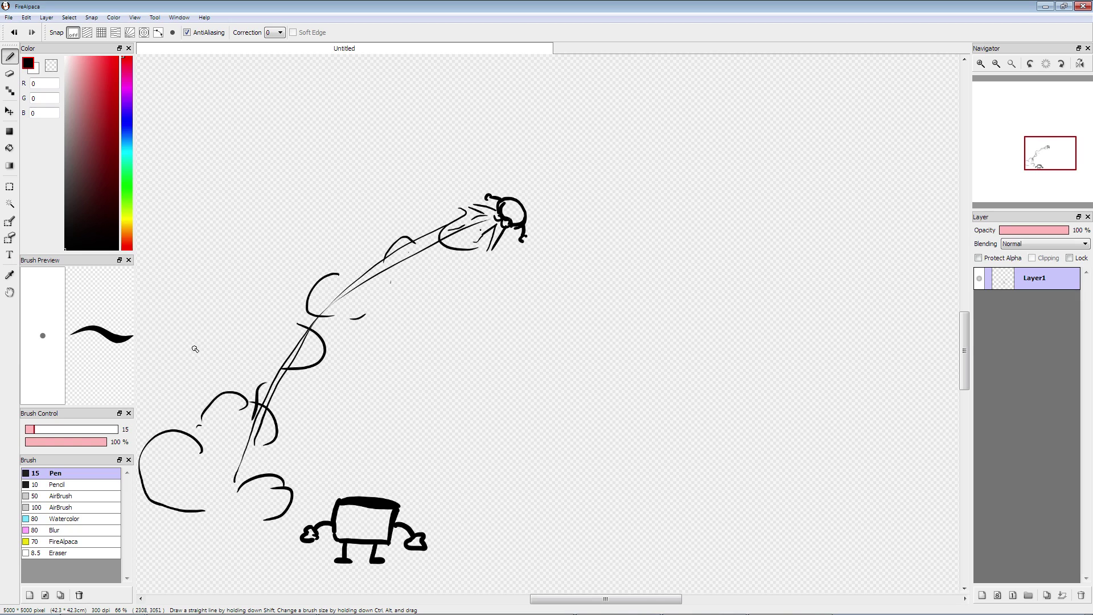
Step: Hand-letter "FWWOOOSH!" along the curve above the smoke trail
mouse_move(208, 353)
mouse_down()
mouse_move(194, 298)
mouse_move(202, 315)
mouse_up()
mouse_move(201, 295)
mouse_down()
mouse_move(209, 334)
mouse_move(245, 282)
mouse_move(240, 317)
mouse_move(253, 256)
mouse_move(269, 254)
mouse_up()
drag(328, 223, 303, 250)
mouse_move(350, 210)
mouse_down()
mouse_move(340, 227)
mouse_move(349, 209)
mouse_move(362, 240)
mouse_up()
drag(397, 191, 391, 232)
drag(413, 190, 412, 227)
drag(379, 216, 416, 209)
drag(426, 169, 430, 198)
click(430, 216)
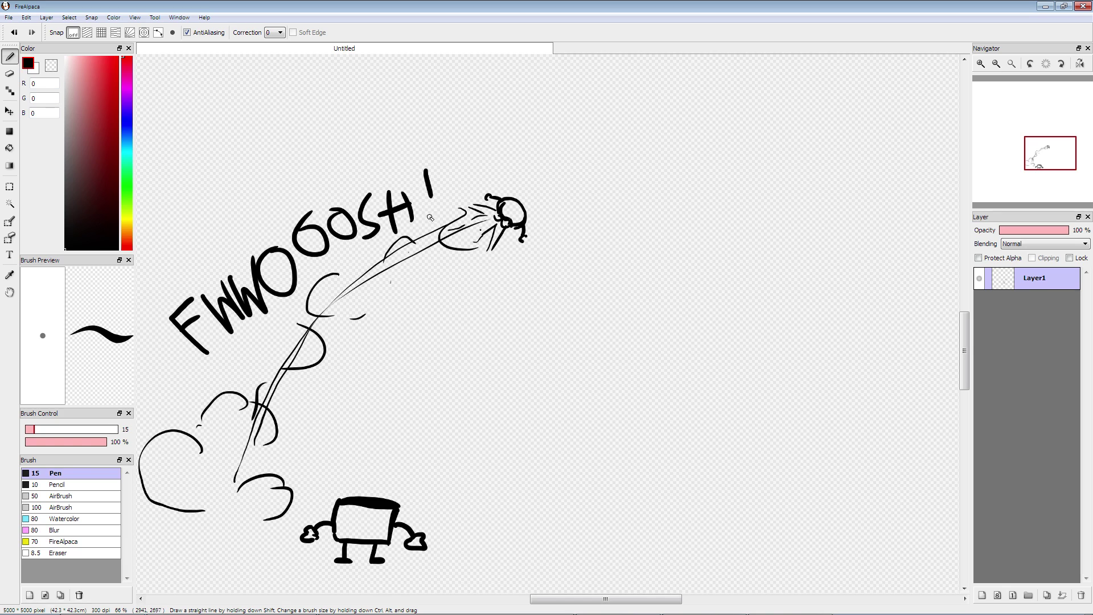
drag(429, 294, 602, 302)
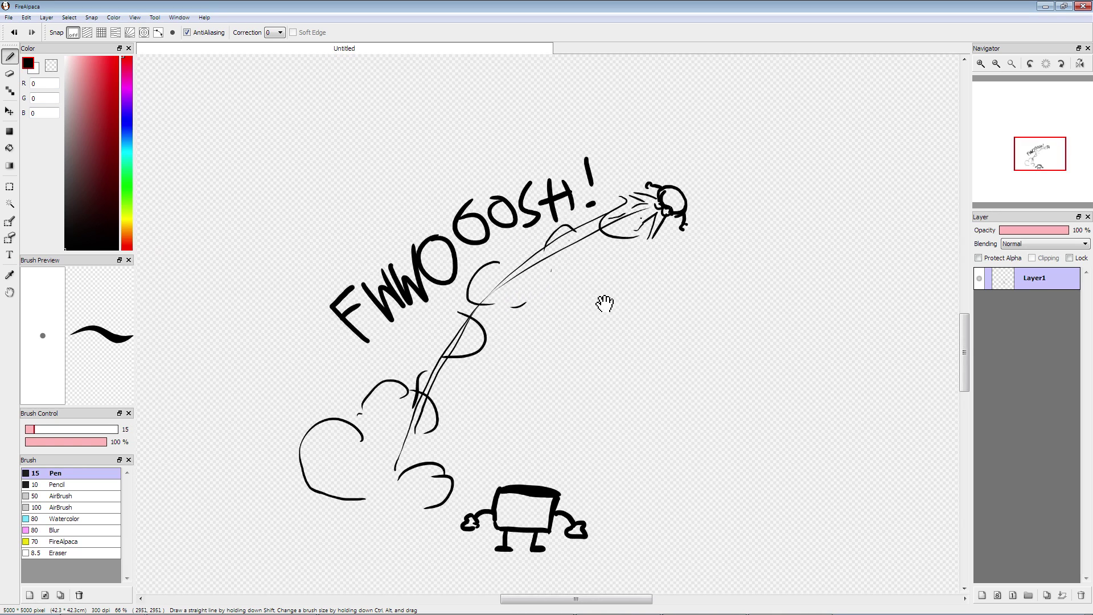
Step: Clear the layer and sketch a round cigar tip with small smoke curls around it
key(Delete)
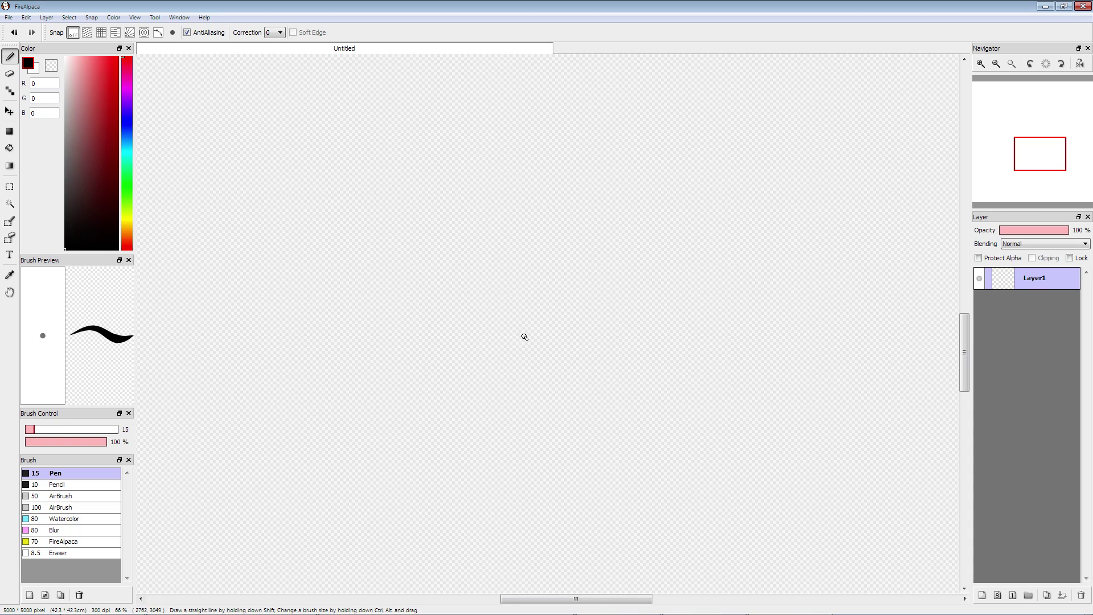
mouse_move(559, 345)
mouse_down()
mouse_move(531, 365)
mouse_move(526, 354)
mouse_move(545, 343)
mouse_move(550, 379)
mouse_up()
mouse_move(499, 352)
mouse_down()
mouse_move(516, 328)
mouse_move(560, 319)
mouse_up()
mouse_move(584, 316)
mouse_down()
mouse_move(562, 272)
mouse_move(586, 249)
mouse_up()
mouse_move(538, 314)
mouse_down()
mouse_move(584, 342)
mouse_move(604, 313)
mouse_up()
drag(545, 378, 589, 350)
Step: Draw large billowing smoke clouds drifting up and right from the cigar, and darken the cigar's mouth end
mouse_move(592, 340)
mouse_down()
mouse_move(604, 276)
mouse_move(646, 216)
mouse_move(697, 219)
mouse_up()
mouse_move(692, 214)
mouse_down()
mouse_move(726, 275)
mouse_move(642, 299)
mouse_up()
mouse_move(626, 297)
mouse_down()
mouse_move(624, 335)
mouse_move(592, 341)
mouse_up()
drag(631, 239, 649, 234)
mouse_move(691, 189)
mouse_down()
mouse_move(747, 194)
mouse_move(733, 289)
mouse_up()
mouse_move(705, 294)
mouse_down()
mouse_move(642, 316)
mouse_move(595, 357)
mouse_up()
mouse_move(531, 325)
mouse_down()
mouse_move(515, 367)
mouse_move(496, 360)
mouse_move(502, 346)
mouse_up()
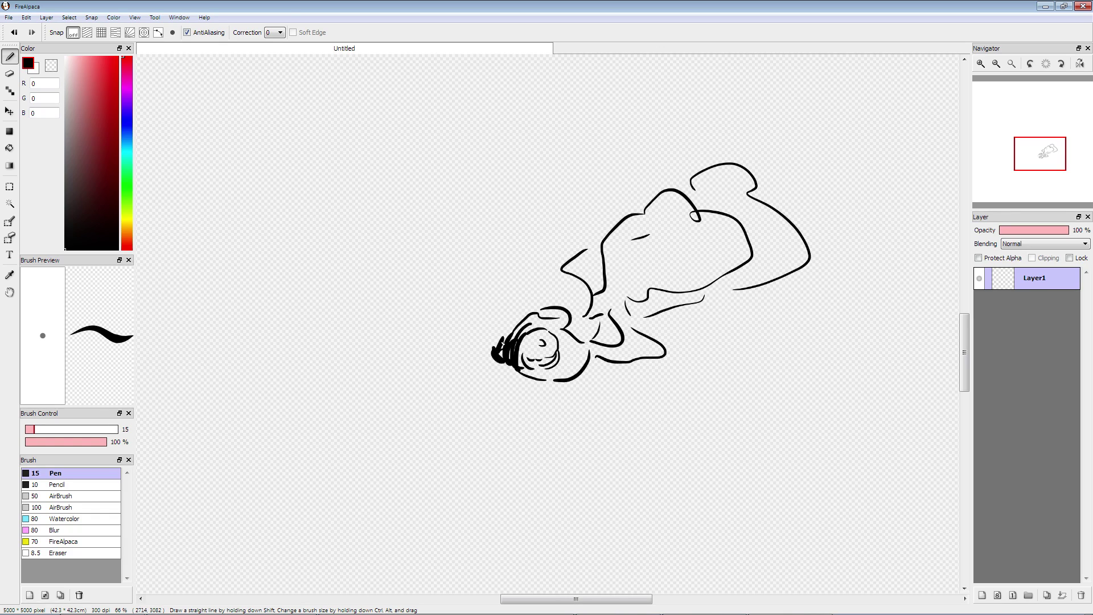
Step: Draw a wide clenched mouth gripping the cigar, with two long lips and a blackened left corner
mouse_move(539, 311)
mouse_down()
mouse_move(475, 351)
mouse_move(374, 353)
mouse_move(368, 332)
mouse_move(343, 372)
mouse_up()
mouse_move(374, 336)
mouse_down()
mouse_move(445, 339)
mouse_move(519, 321)
mouse_up()
drag(348, 375, 493, 360)
mouse_move(356, 342)
mouse_down()
mouse_move(367, 354)
mouse_move(352, 359)
mouse_move(354, 349)
mouse_move(349, 365)
mouse_up()
drag(475, 349, 493, 346)
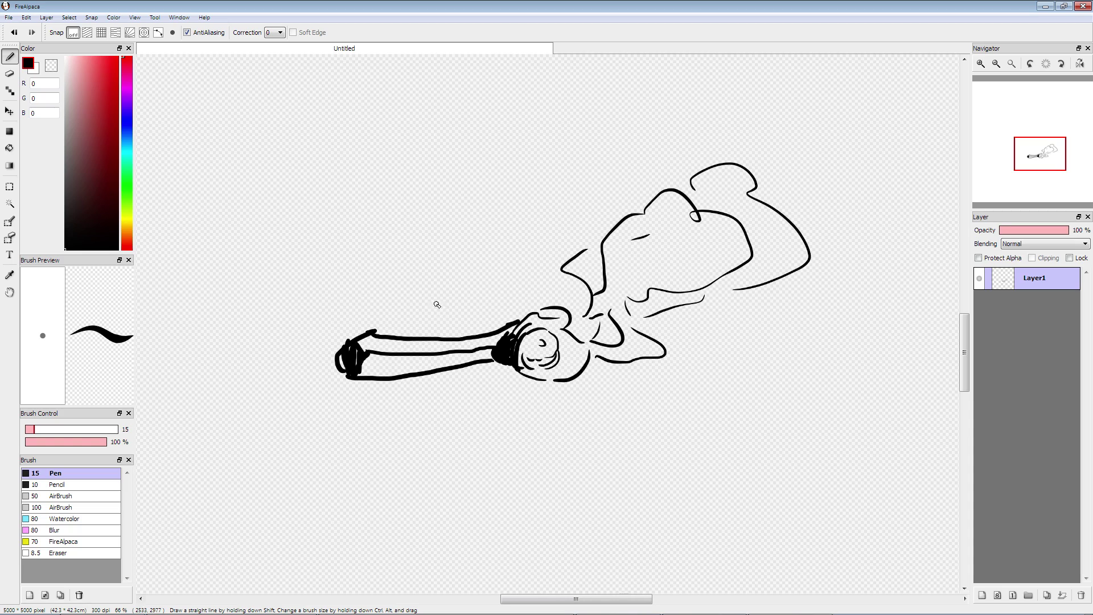
Step: Draw two angry eyes with thick slanted black eyebrows above the mouth, plus a crease between the brows
mouse_move(443, 306)
mouse_down()
mouse_move(445, 316)
mouse_move(355, 267)
mouse_move(445, 315)
mouse_move(367, 243)
mouse_move(336, 276)
mouse_move(424, 308)
mouse_up()
mouse_move(369, 257)
mouse_down()
mouse_move(414, 297)
mouse_move(365, 253)
mouse_move(378, 269)
mouse_move(362, 319)
mouse_move(418, 312)
mouse_move(411, 301)
mouse_move(487, 282)
mouse_move(509, 251)
mouse_up()
mouse_move(474, 310)
mouse_down()
mouse_move(502, 242)
mouse_move(519, 255)
mouse_move(509, 236)
mouse_move(478, 290)
mouse_move(519, 308)
mouse_move(501, 263)
mouse_move(489, 296)
mouse_move(505, 297)
mouse_move(489, 325)
mouse_move(431, 328)
mouse_up()
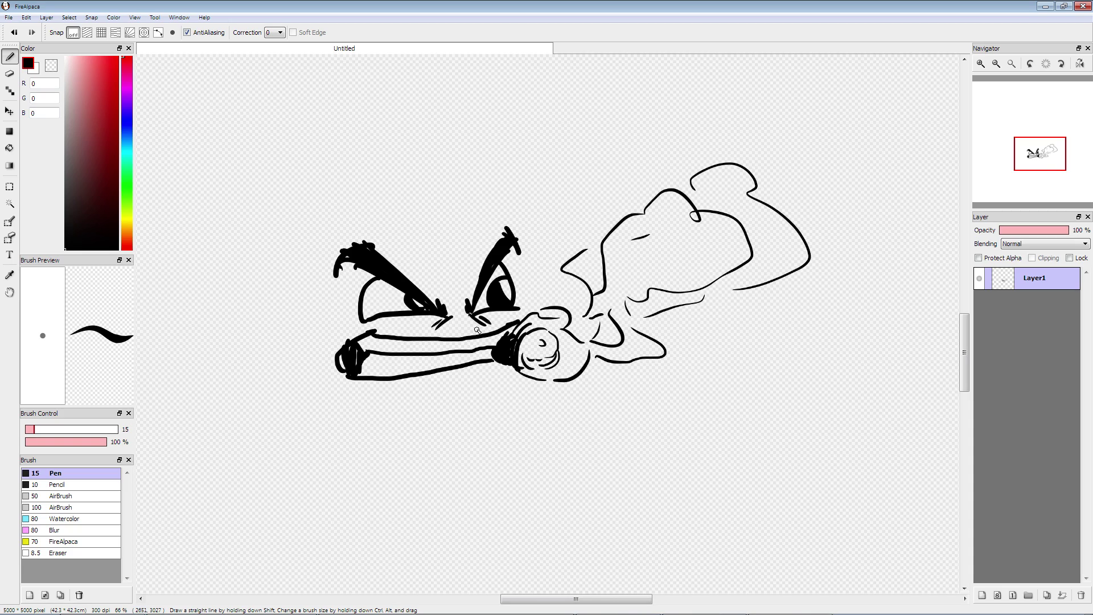
drag(472, 249, 462, 289)
Step: Outline the square face around the eyes and mouth, and add cheek creases beside the left mouth corner
drag(527, 201, 538, 300)
mouse_move(523, 198)
mouse_down()
mouse_move(370, 206)
mouse_move(287, 230)
mouse_move(329, 433)
mouse_move(518, 376)
mouse_up()
drag(354, 325, 310, 354)
drag(500, 369, 449, 384)
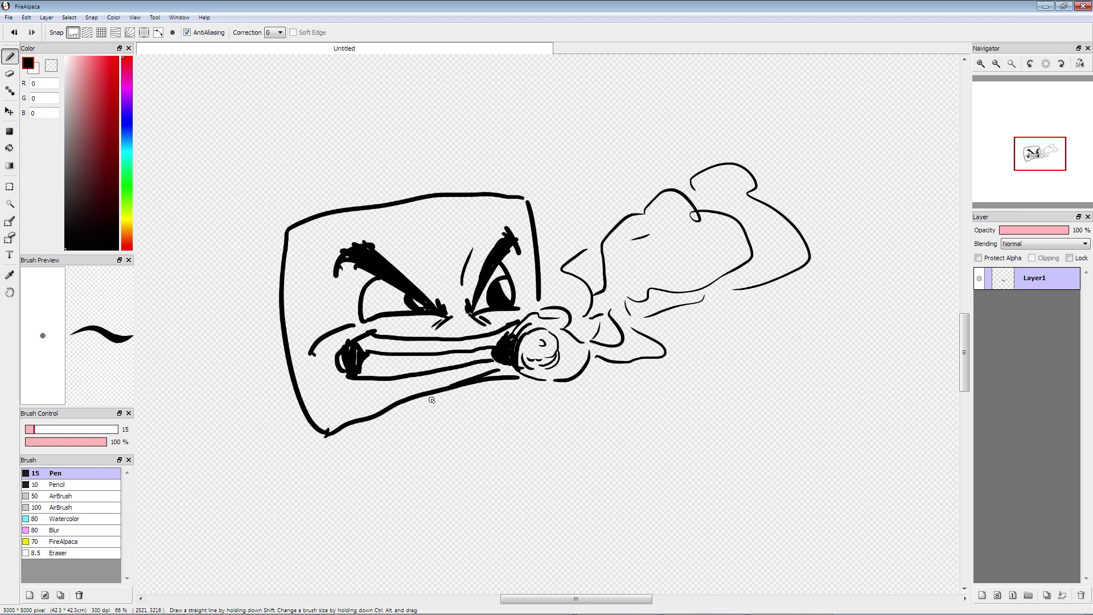
drag(329, 380, 353, 395)
Step: Draw the box's left side panel, a thick black left arm and a thick black left leg
mouse_move(287, 226)
mouse_down()
mouse_move(235, 263)
mouse_move(241, 452)
mouse_up()
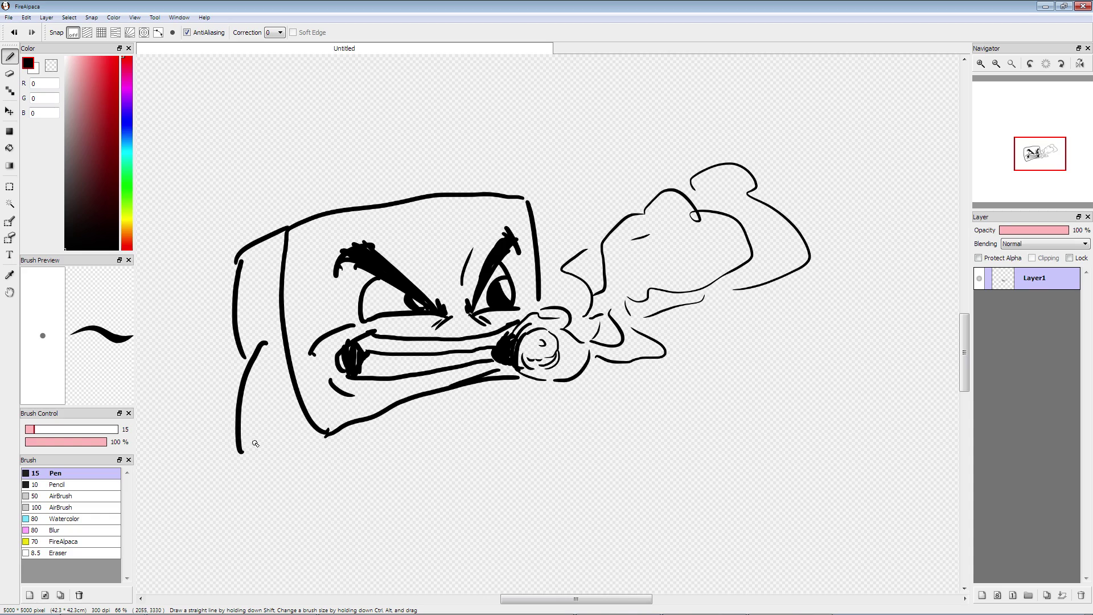
mouse_move(276, 349)
mouse_down()
mouse_move(253, 462)
mouse_move(244, 435)
mouse_move(246, 456)
mouse_up()
mouse_move(251, 379)
mouse_down()
mouse_move(243, 453)
mouse_move(350, 428)
mouse_move(347, 526)
mouse_up()
mouse_move(364, 428)
mouse_down()
mouse_move(353, 523)
mouse_move(349, 510)
mouse_up()
drag(357, 433, 348, 512)
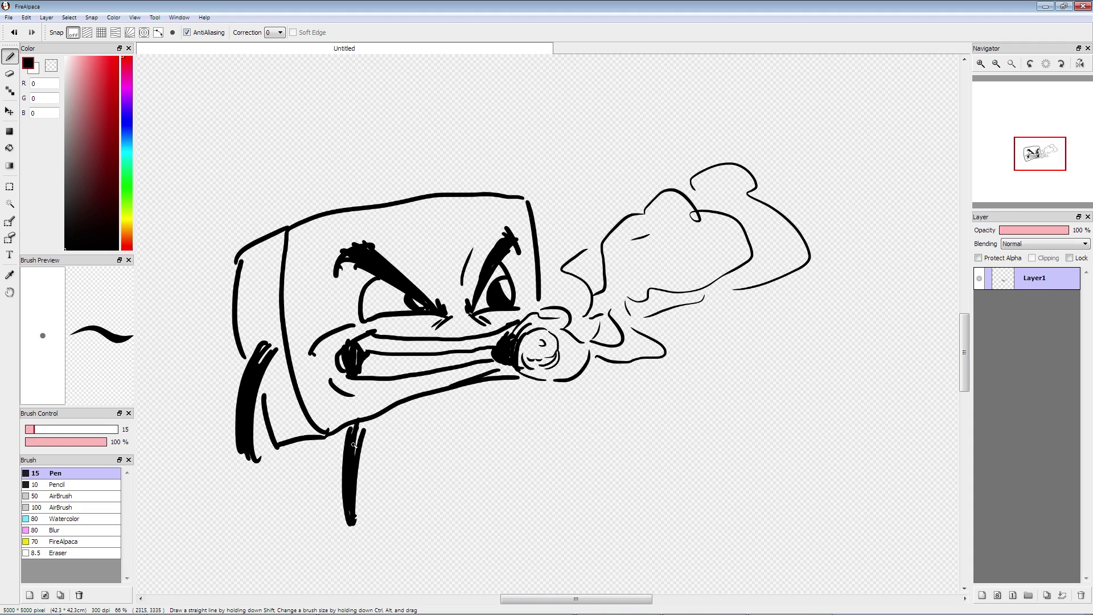
Step: Draw the right leg, shoes on both feet and a clenched fist on the left arm
mouse_move(474, 384)
mouse_down()
mouse_move(479, 490)
mouse_move(485, 478)
mouse_up()
mouse_move(366, 523)
mouse_down()
mouse_move(277, 529)
mouse_move(383, 544)
mouse_up()
mouse_move(483, 485)
mouse_down()
mouse_move(466, 501)
mouse_move(558, 490)
mouse_move(471, 519)
mouse_up()
mouse_move(257, 458)
mouse_down()
mouse_move(212, 477)
mouse_move(261, 506)
mouse_move(274, 499)
mouse_move(259, 476)
mouse_move(262, 494)
mouse_move(235, 506)
mouse_up()
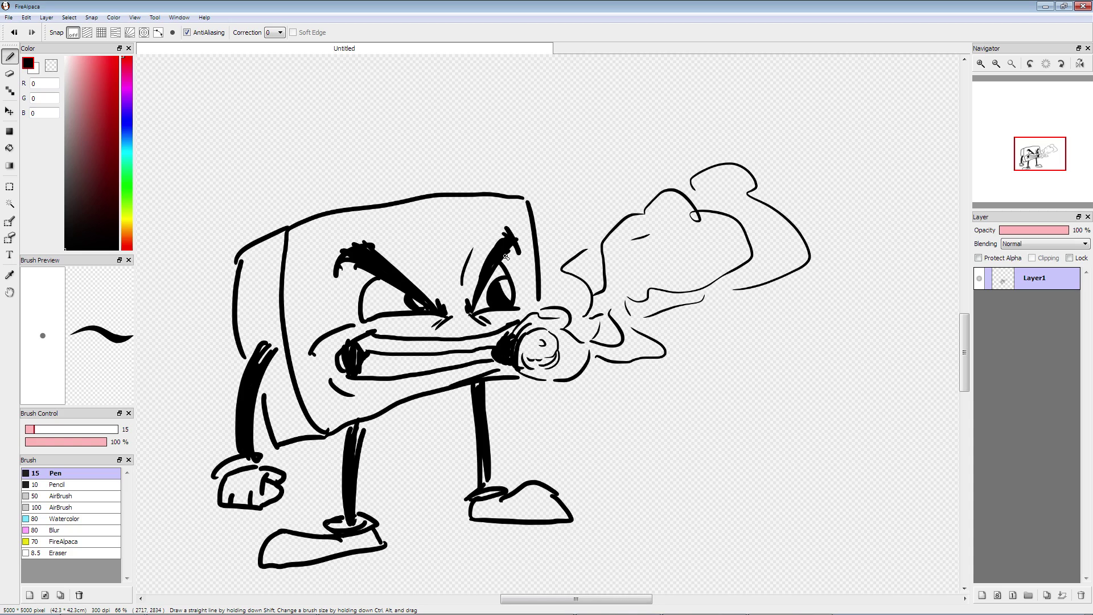
Step: Draw a small hand beneath the cigar, and add accent marks above the left eyebrow and beside the head
mouse_move(558, 401)
mouse_down()
mouse_move(536, 403)
mouse_move(540, 427)
mouse_move(515, 427)
mouse_up()
mouse_move(565, 393)
mouse_down()
mouse_move(527, 390)
mouse_move(514, 406)
mouse_move(531, 386)
mouse_up()
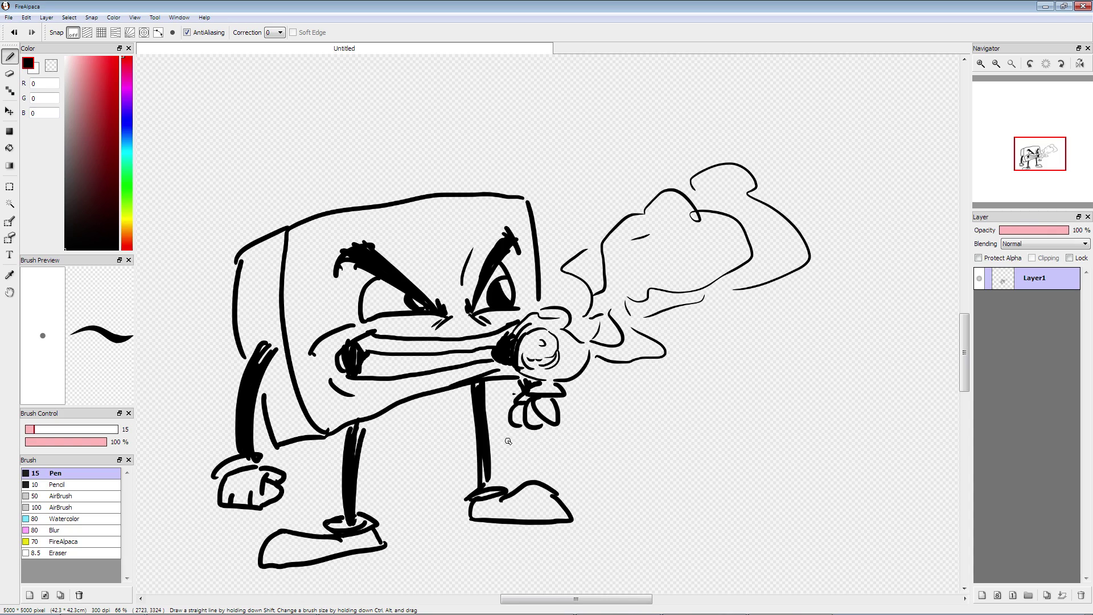
mouse_move(328, 230)
mouse_down()
mouse_move(343, 237)
mouse_move(327, 249)
mouse_up()
mouse_move(416, 307)
mouse_down()
mouse_move(393, 353)
mouse_move(381, 332)
mouse_up()
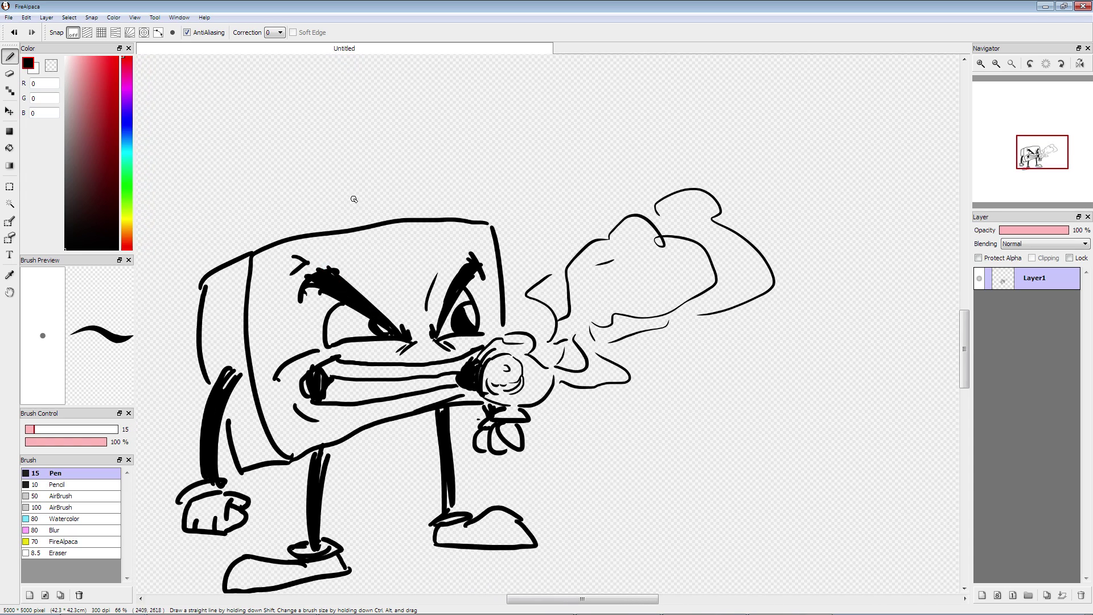
mouse_move(524, 244)
mouse_down()
mouse_move(518, 262)
mouse_move(538, 269)
mouse_up()
Step: Hand-letter "GUESS I'M IN" above the square character
mouse_move(209, 107)
mouse_down()
mouse_move(190, 137)
mouse_move(246, 107)
mouse_move(253, 134)
mouse_move(279, 131)
mouse_up()
drag(259, 118, 279, 111)
mouse_move(256, 104)
mouse_down()
mouse_move(271, 96)
mouse_move(278, 128)
mouse_move(298, 129)
mouse_up()
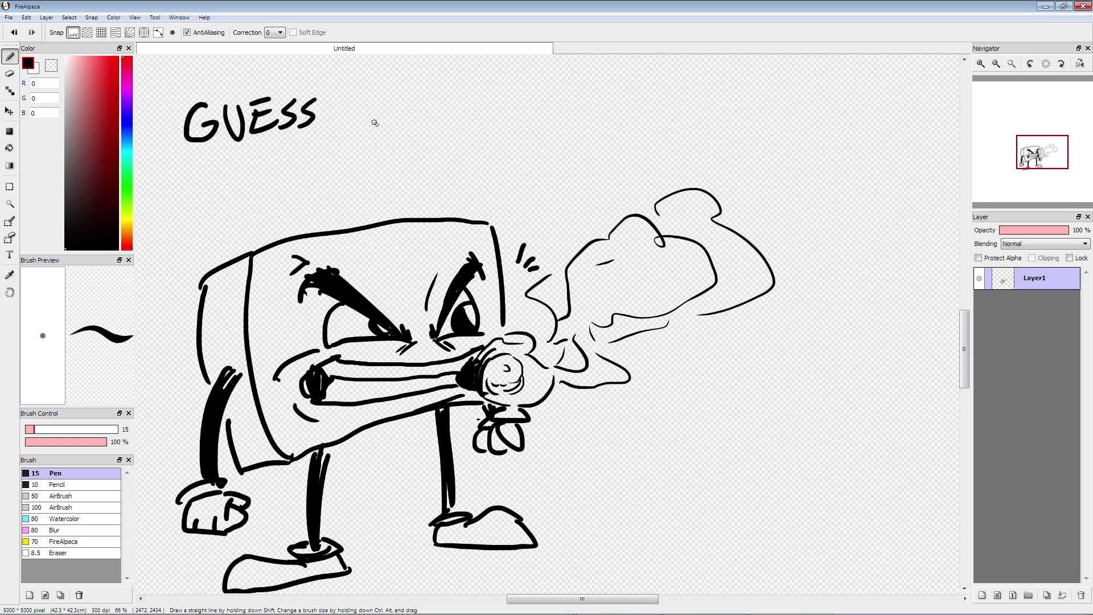
drag(361, 102, 358, 134)
drag(372, 87, 381, 130)
drag(383, 108, 454, 125)
mouse_move(469, 128)
mouse_down()
mouse_move(467, 100)
mouse_move(481, 90)
mouse_up()
Step: Continue the line of dialogue with "BETTER" and the first letters of "SHAPE"
mouse_move(528, 93)
mouse_down()
mouse_move(538, 128)
mouse_move(586, 105)
mouse_move(598, 114)
mouse_move(623, 89)
mouse_up()
mouse_move(607, 92)
mouse_down()
mouse_move(605, 117)
mouse_move(623, 97)
mouse_move(644, 114)
mouse_up()
mouse_move(626, 90)
mouse_down()
mouse_move(653, 83)
mouse_move(653, 98)
mouse_up()
mouse_move(664, 84)
mouse_down()
mouse_move(660, 112)
mouse_move(689, 111)
mouse_up()
mouse_move(748, 86)
mouse_down()
mouse_move(728, 111)
mouse_move(754, 113)
mouse_up()
mouse_move(769, 86)
mouse_down()
mouse_move(766, 114)
mouse_move(775, 98)
mouse_up()
mouse_move(775, 115)
mouse_down()
mouse_move(798, 114)
mouse_move(812, 95)
mouse_up()
mouse_move(810, 82)
mouse_down()
mouse_move(810, 110)
mouse_move(814, 100)
mouse_up()
drag(815, 99, 827, 106)
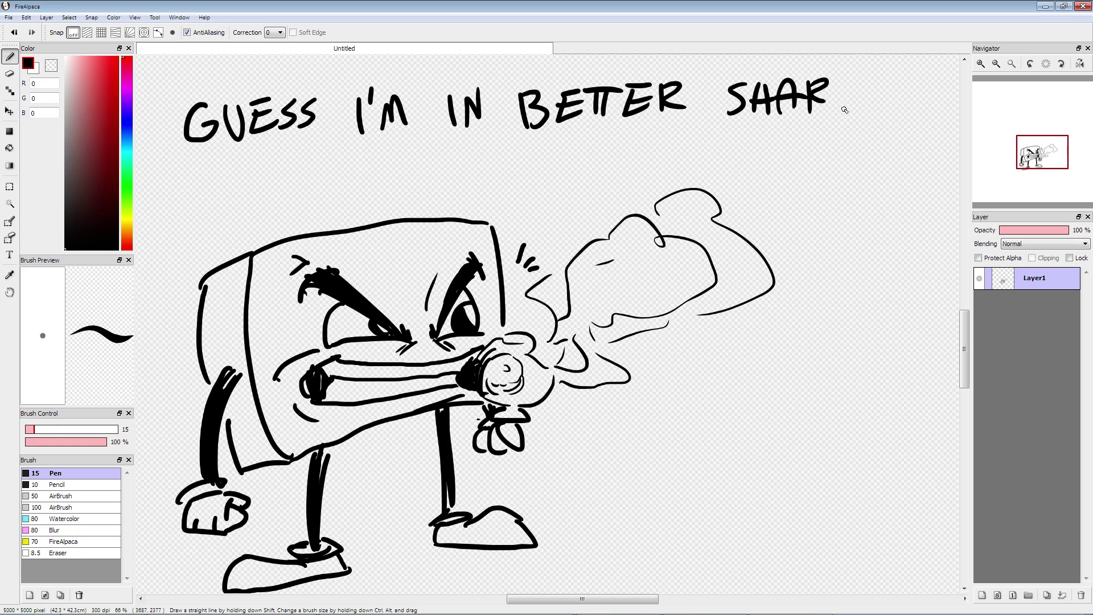
drag(768, 182, 873, 185)
drag(718, 155, 816, 202)
mouse_move(734, 228)
mouse_down()
mouse_move(739, 281)
mouse_move(507, 308)
mouse_up()
key(ctrl+z)
key(ctrl+z)
key(ctrl+z)
key(ctrl+z)
key(ctrl+z)
key(ctrl+z)
key(ctrl+z)
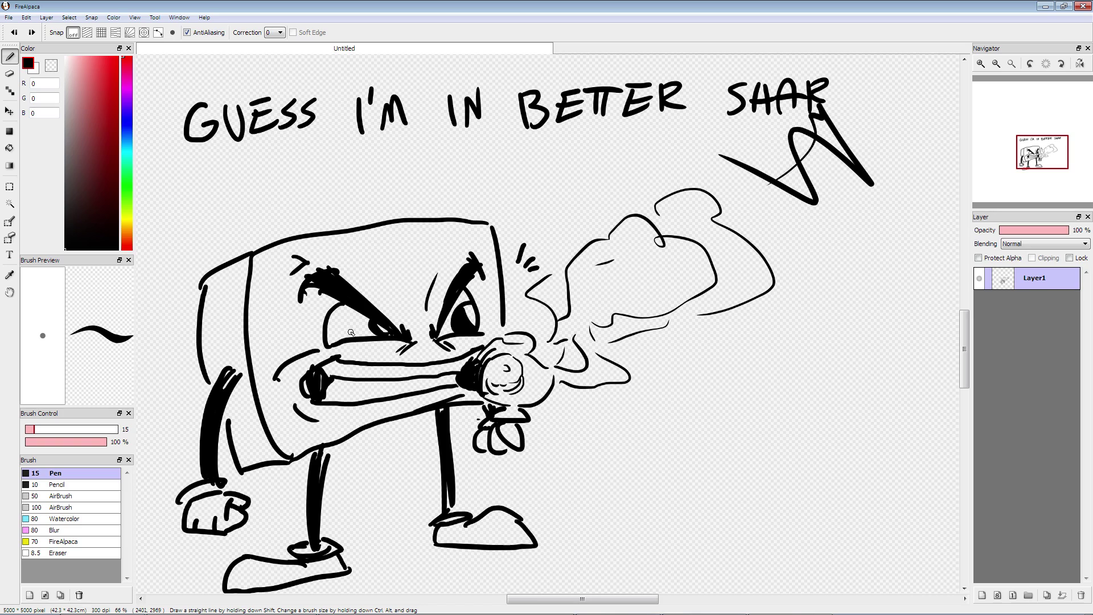
Step: Complete the word "SHAPE" and letter "THAN YOU," on a second line below it
mouse_move(811, 82)
mouse_down()
mouse_move(812, 116)
mouse_move(812, 98)
mouse_move(856, 105)
mouse_move(855, 91)
mouse_up()
drag(841, 82, 860, 78)
drag(223, 181, 227, 218)
mouse_move(202, 201)
mouse_down()
mouse_move(230, 176)
mouse_move(244, 218)
mouse_up()
mouse_move(259, 174)
mouse_down()
mouse_move(261, 215)
mouse_move(255, 195)
mouse_up()
mouse_move(266, 216)
mouse_down()
mouse_move(286, 203)
mouse_move(266, 195)
mouse_move(294, 207)
mouse_move(353, 180)
mouse_move(362, 205)
mouse_move(387, 187)
mouse_move(406, 168)
mouse_up()
drag(412, 193, 411, 204)
Step: Finish the second line of dialogue with "CIRCLE JERK" and a closing period
mouse_move(471, 172)
mouse_down()
mouse_move(474, 194)
mouse_move(489, 169)
mouse_move(496, 193)
mouse_move(544, 188)
mouse_up()
mouse_move(548, 156)
mouse_down()
mouse_move(548, 181)
mouse_move(569, 185)
mouse_up()
drag(573, 151, 596, 148)
mouse_move(570, 183)
mouse_down()
mouse_move(598, 176)
mouse_move(589, 162)
mouse_move(673, 165)
mouse_move(674, 140)
mouse_up()
drag(658, 160, 680, 155)
mouse_move(678, 140)
mouse_down()
mouse_move(679, 171)
mouse_move(683, 158)
mouse_up()
drag(683, 158, 707, 170)
drag(731, 139, 731, 169)
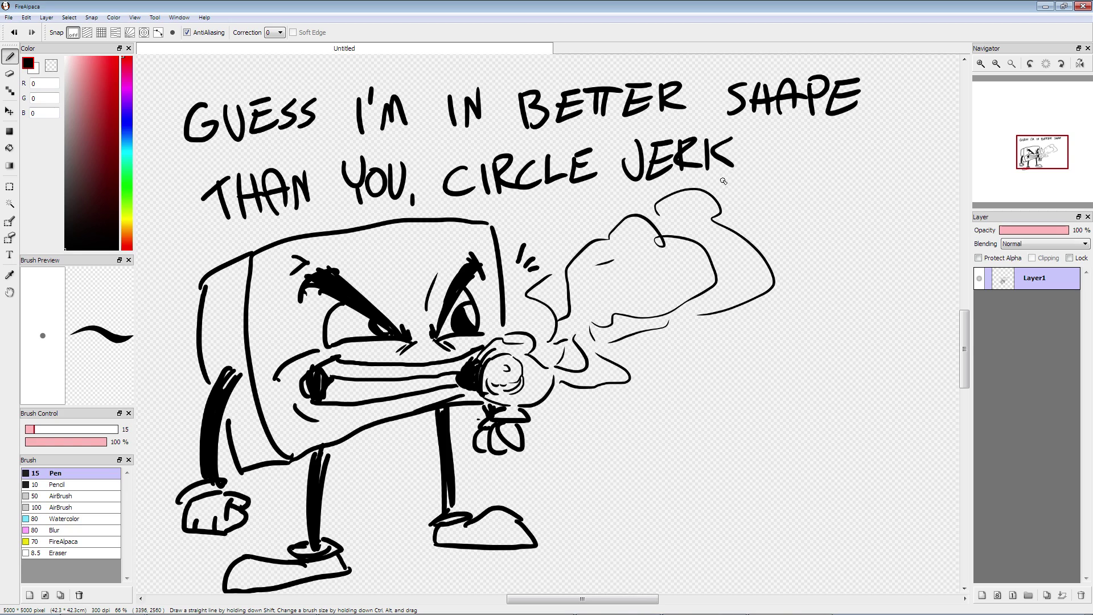
click(749, 168)
Step: Clear the entire drawing from Layer1
key(Delete)
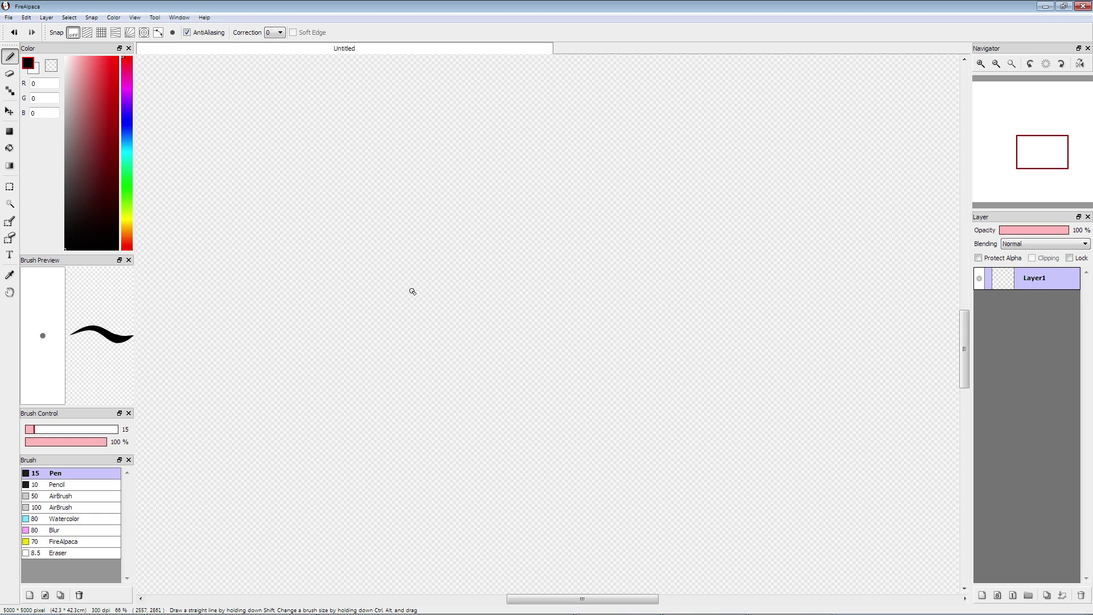
Step: Draw a tall, narrow vertical slab with a round X-marked eye and a narrow oval eye beside it
drag(548, 221, 544, 374)
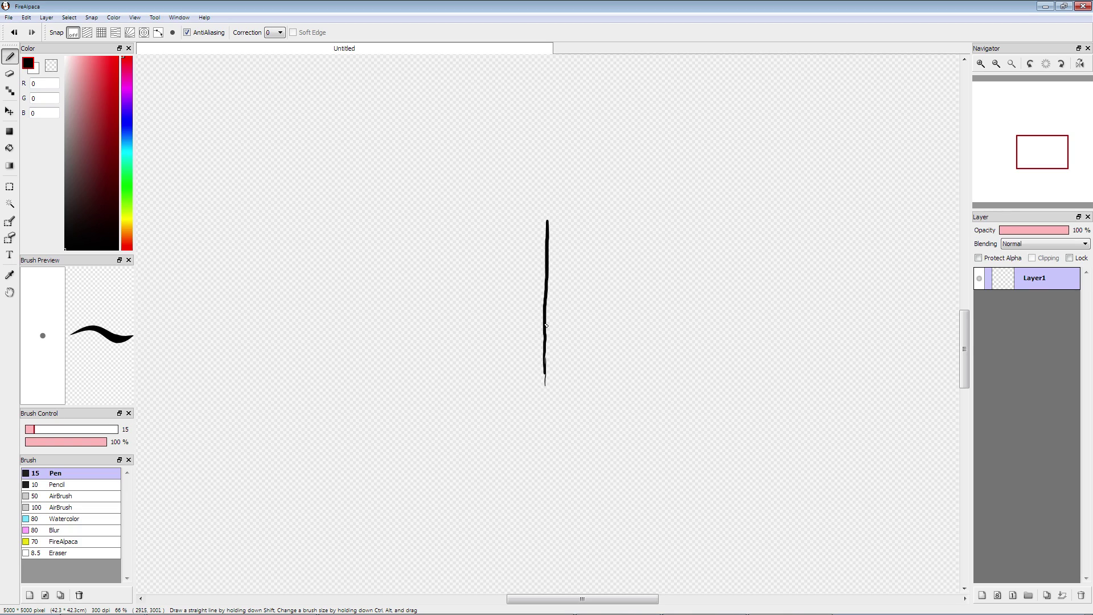
mouse_move(548, 262)
mouse_down()
mouse_move(549, 182)
mouse_move(533, 196)
mouse_up()
mouse_move(544, 367)
mouse_down()
mouse_move(548, 412)
mouse_move(530, 403)
mouse_move(547, 403)
mouse_move(546, 415)
mouse_move(539, 373)
mouse_move(532, 399)
mouse_move(527, 350)
mouse_move(523, 404)
mouse_up()
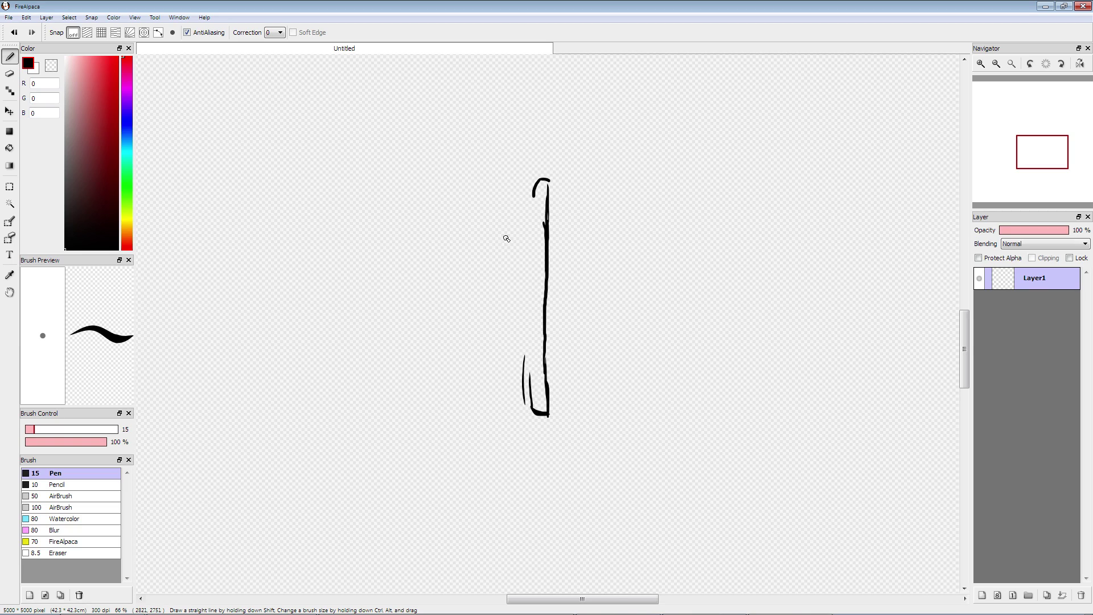
mouse_move(528, 190)
mouse_down()
mouse_move(519, 225)
mouse_move(535, 244)
mouse_move(533, 269)
mouse_move(511, 283)
mouse_move(486, 278)
mouse_move(475, 254)
mouse_move(503, 225)
mouse_move(518, 303)
mouse_move(512, 362)
mouse_move(514, 295)
mouse_up()
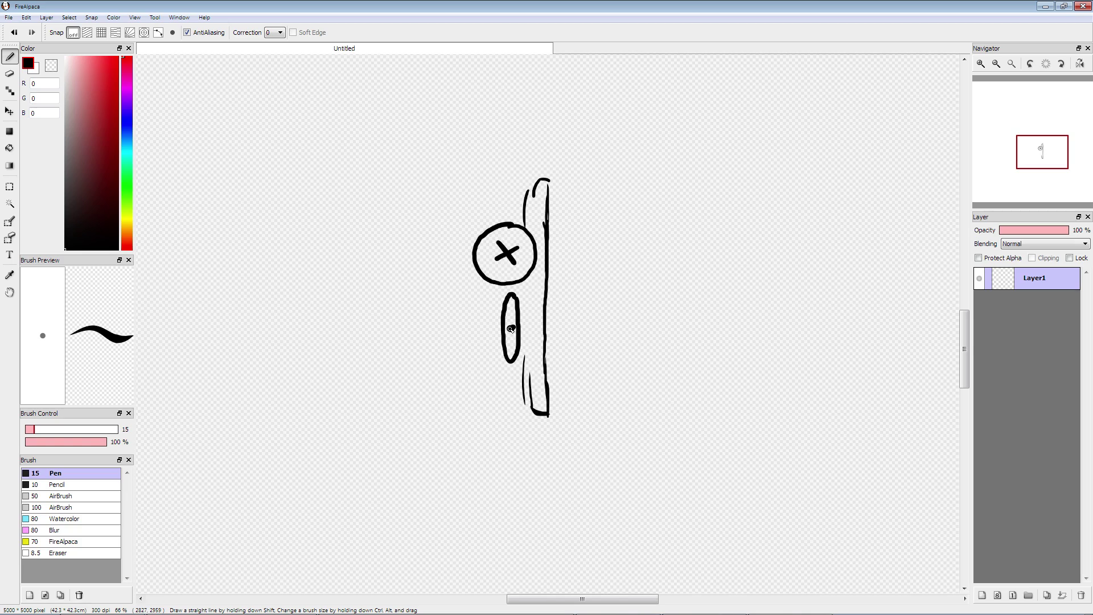
Step: Add curved lines around the narrow oval eye and squash lines along the slab's left edge
drag(503, 300, 504, 358)
drag(522, 300, 515, 355)
drag(538, 269, 535, 341)
drag(529, 279, 526, 313)
mouse_move(540, 185)
mouse_down()
mouse_move(537, 240)
mouse_move(529, 232)
mouse_up()
drag(538, 254, 537, 257)
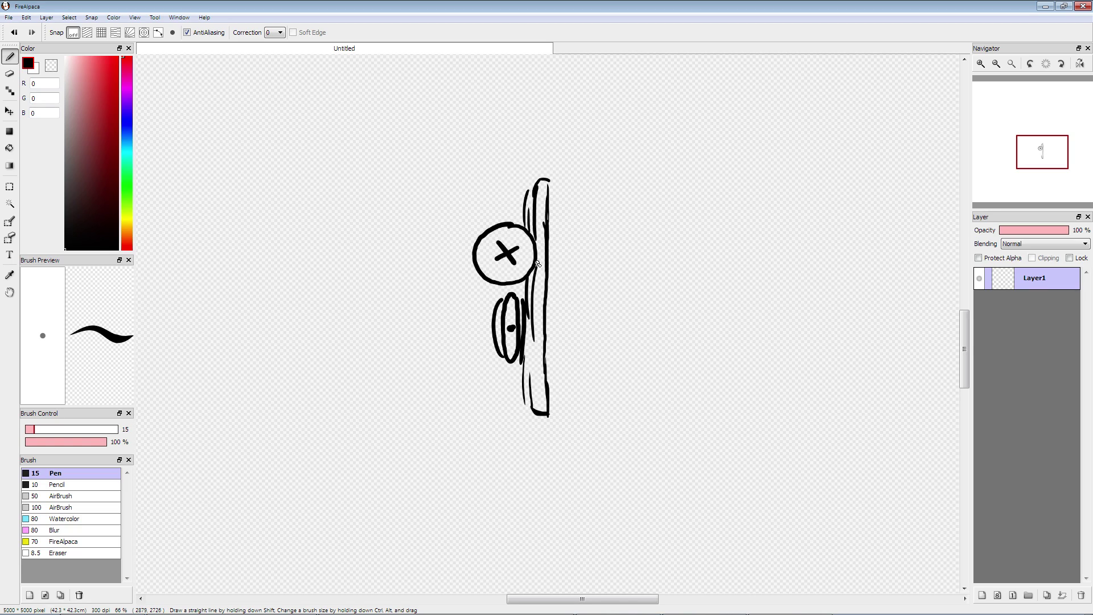
Step: Draw the character's half-round body behind the eyes with four long speed lines trailing to the left
mouse_move(529, 336)
mouse_down()
mouse_move(526, 385)
mouse_move(483, 401)
mouse_move(391, 349)
mouse_move(445, 226)
mouse_move(512, 201)
mouse_move(215, 242)
mouse_up()
drag(403, 240, 194, 301)
drag(365, 317, 196, 359)
drag(404, 396, 230, 433)
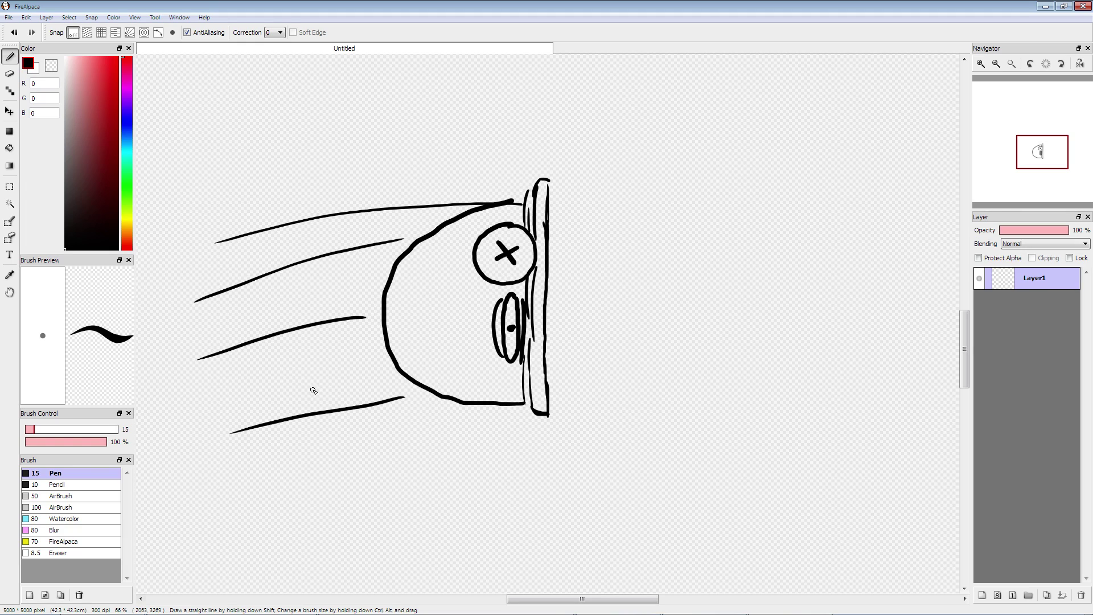
Step: Add two stubby feet with short motion lines behind the body, and draw a tall wall line along the slab
mouse_move(391, 357)
mouse_down()
mouse_move(366, 364)
mouse_move(381, 331)
mouse_up()
mouse_move(385, 284)
mouse_down()
mouse_move(363, 289)
mouse_move(361, 268)
mouse_move(392, 260)
mouse_move(288, 230)
mouse_up()
drag(341, 255, 283, 238)
drag(343, 253, 265, 252)
drag(311, 282, 236, 317)
drag(552, 105, 555, 532)
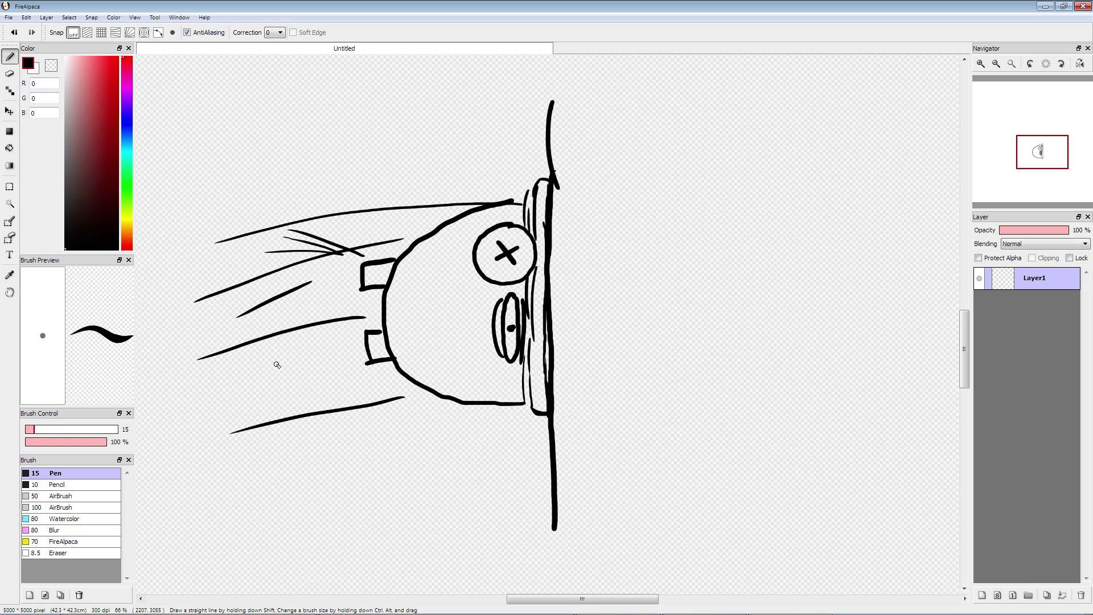
Step: Draw impact lines above and below the slab against the wall, plus short squash lines beneath the oval eye
mouse_move(545, 170)
mouse_down()
mouse_move(478, 96)
mouse_move(532, 164)
mouse_move(484, 156)
mouse_up()
drag(470, 170, 478, 178)
drag(480, 171, 513, 181)
mouse_move(532, 428)
mouse_down()
mouse_move(496, 474)
mouse_move(505, 466)
mouse_up()
drag(517, 364, 516, 401)
drag(508, 396, 508, 377)
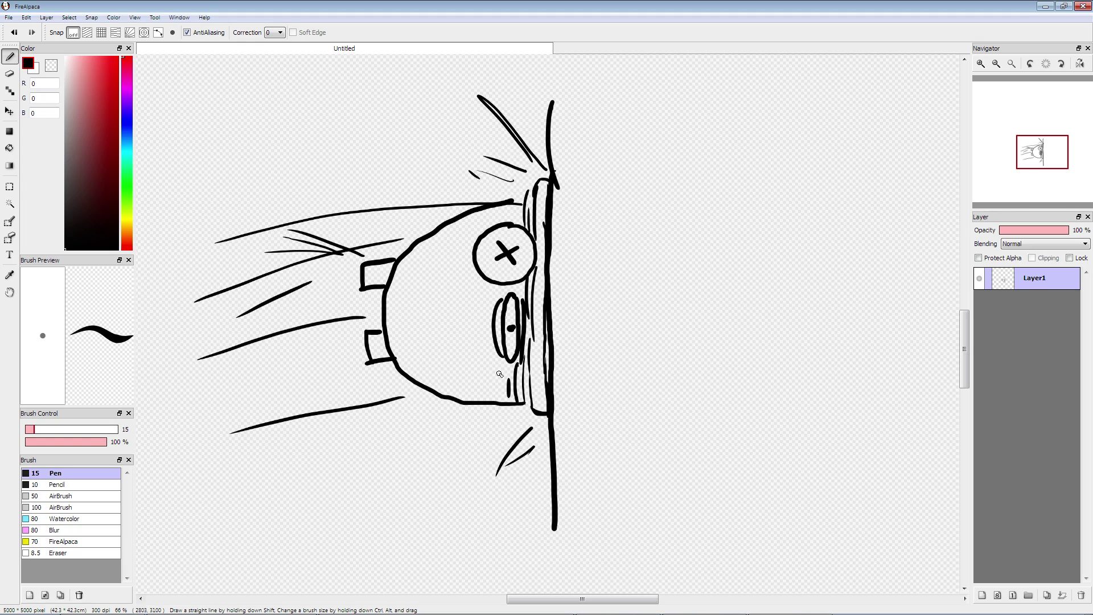
Step: Draw the sideways open mouth with teeth and a dark interior, and add short squash lines above the X-marked eye
mouse_move(518, 202)
mouse_down()
mouse_move(518, 221)
mouse_move(507, 218)
mouse_up()
drag(466, 228, 462, 383)
mouse_move(460, 228)
mouse_down()
mouse_move(470, 232)
mouse_move(439, 316)
mouse_move(464, 368)
mouse_up()
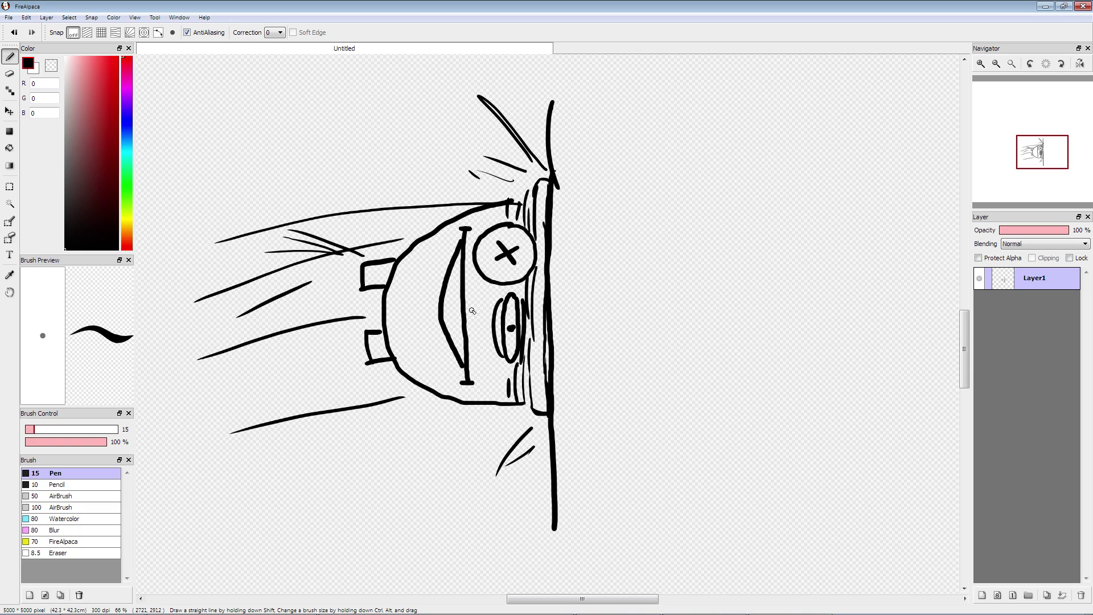
drag(470, 241, 479, 316)
mouse_move(456, 263)
mouse_down()
mouse_move(454, 338)
mouse_move(443, 314)
mouse_up()
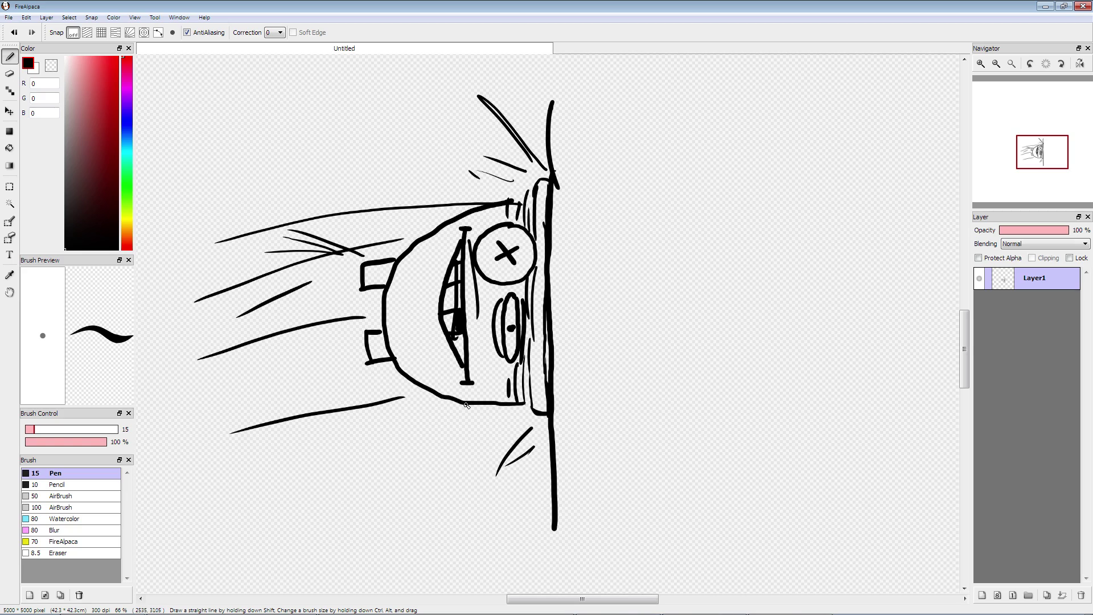
Step: Draw two thin arms with mitten-like hands flung back from the top and bottom of the body
mouse_move(478, 407)
mouse_down()
mouse_move(407, 441)
mouse_move(442, 422)
mouse_move(418, 438)
mouse_move(419, 428)
mouse_up()
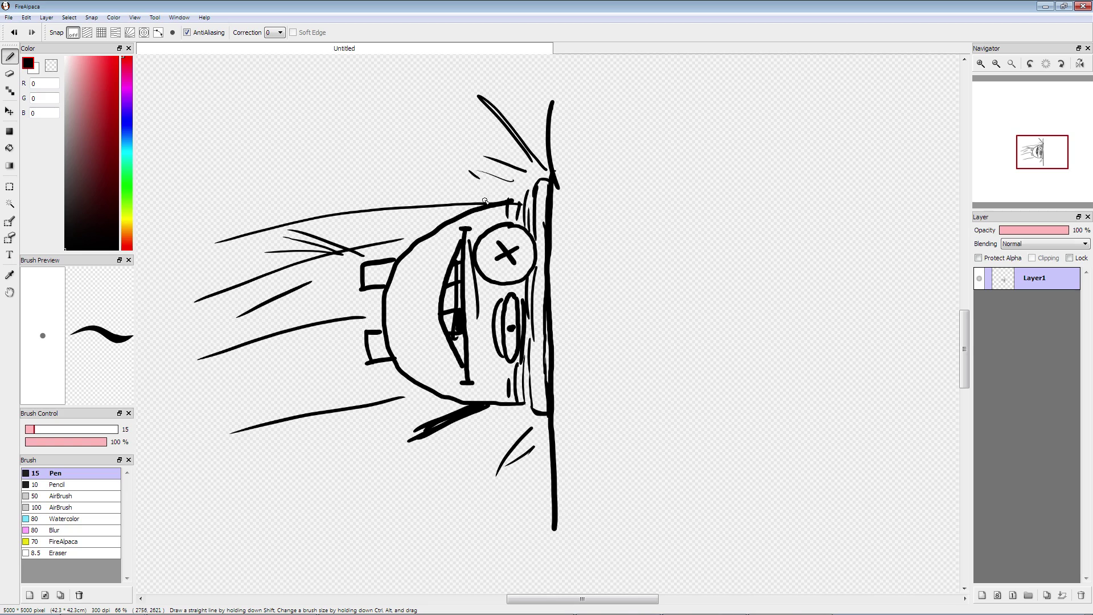
drag(484, 201, 379, 184)
mouse_move(477, 210)
mouse_down()
mouse_move(387, 191)
mouse_move(342, 166)
mouse_move(390, 200)
mouse_up()
mouse_move(412, 445)
mouse_down()
mouse_move(377, 470)
mouse_move(394, 442)
mouse_move(371, 443)
mouse_up()
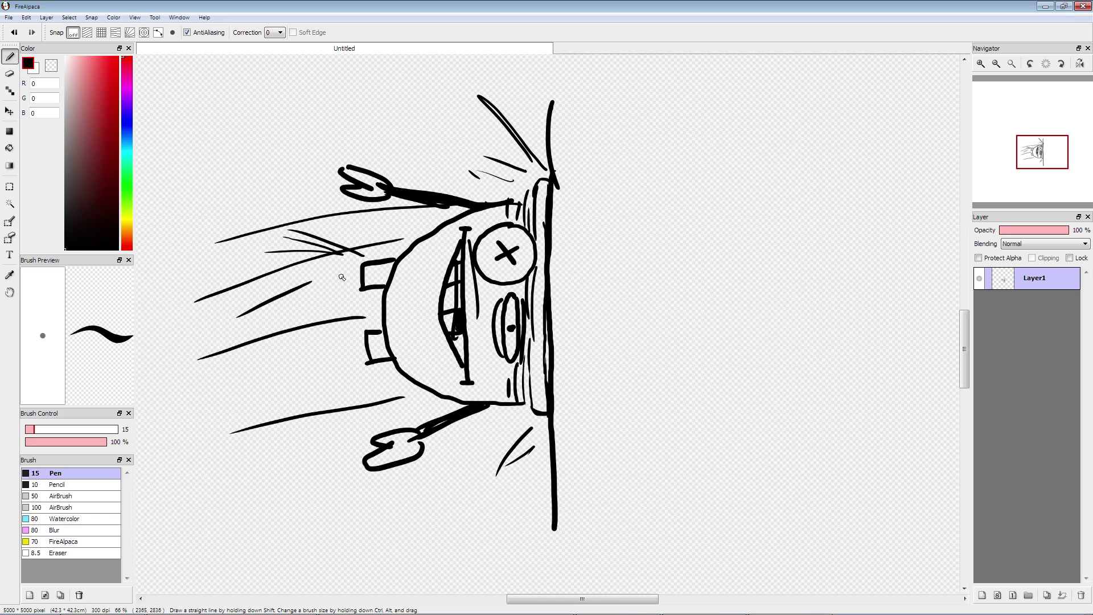
Step: Scribble more motion streaks trailing from the character's two feet
drag(363, 295, 285, 338)
mouse_move(314, 312)
mouse_down()
mouse_move(347, 278)
mouse_move(287, 296)
mouse_up()
drag(326, 277, 178, 324)
drag(362, 371, 287, 415)
drag(361, 323, 241, 437)
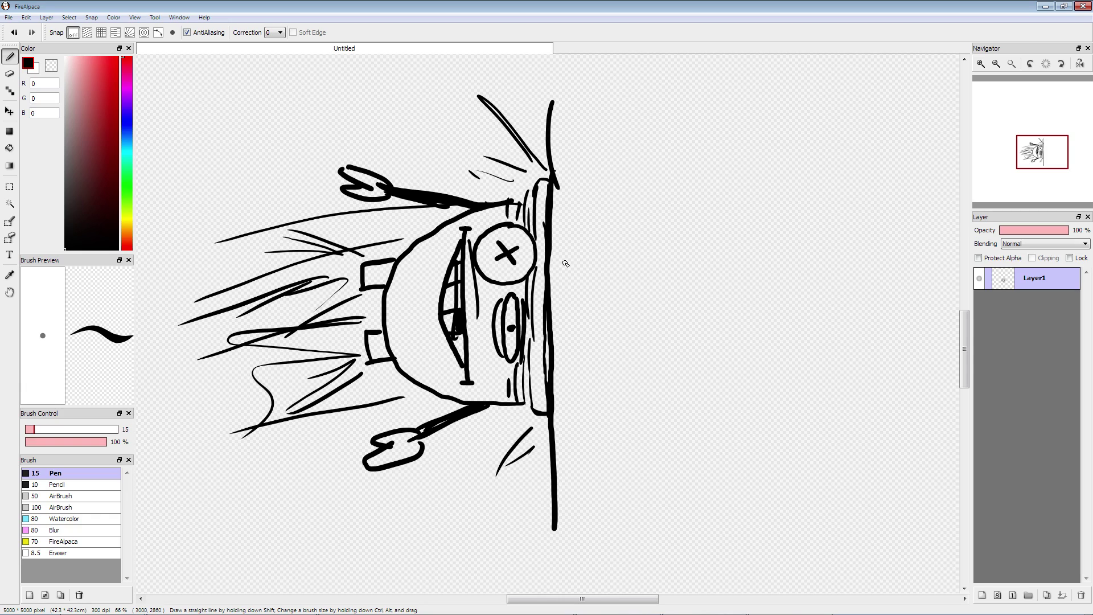
Step: Letter the sound effect "BONK" to the right of the wall
drag(576, 260, 586, 327)
drag(642, 262, 637, 261)
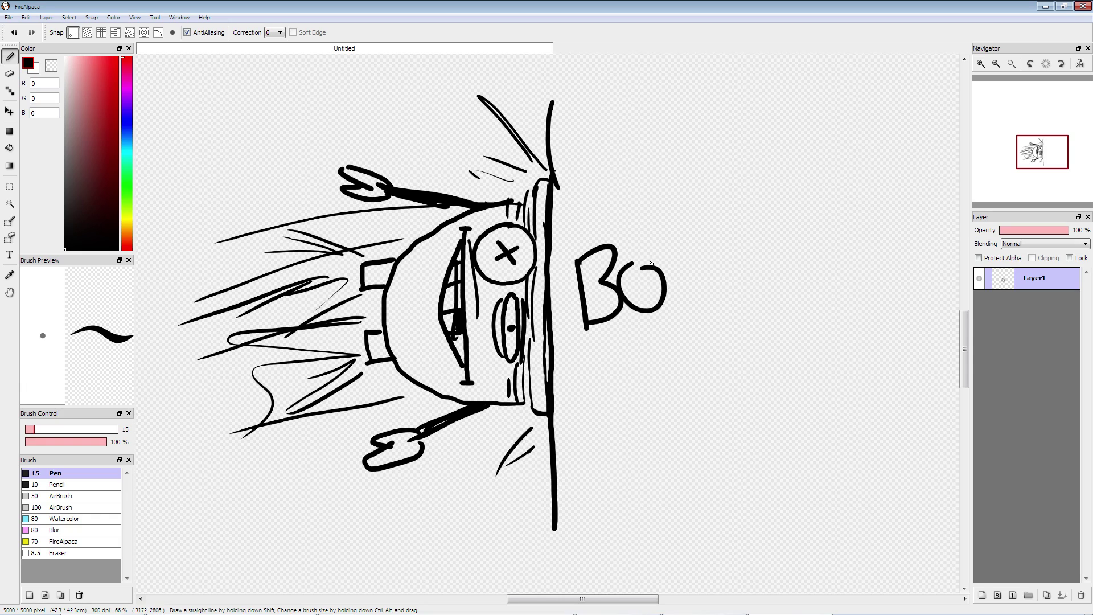
drag(677, 318, 705, 311)
drag(711, 239, 715, 311)
drag(739, 255, 738, 310)
drag(687, 244, 699, 323)
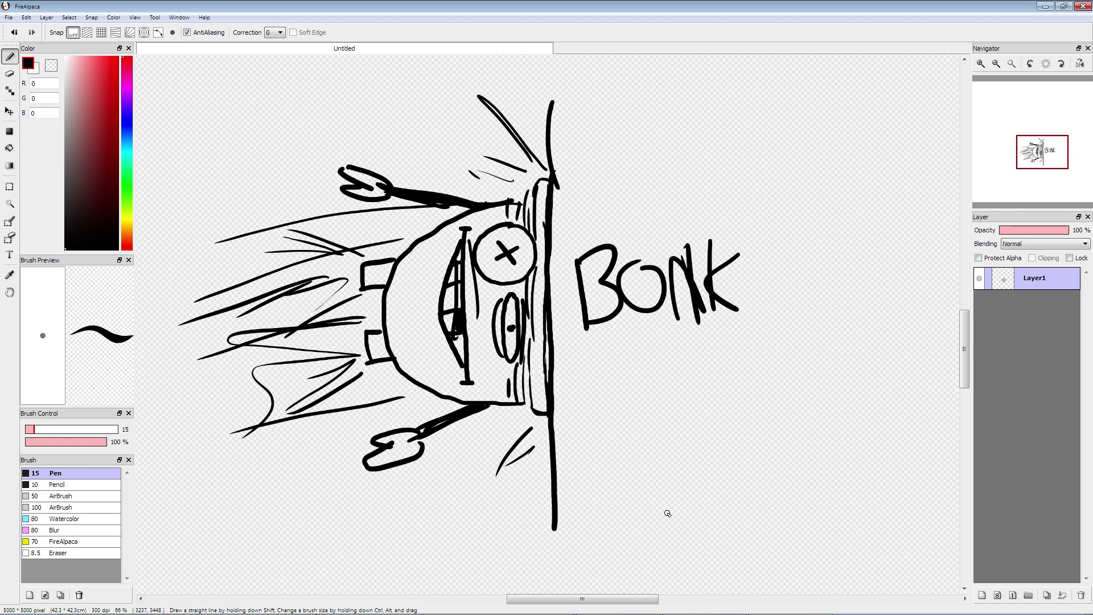
Step: Clear the drawing from Layer1 and outline a large boxy head with an open bottom in the lower canvas area
key(Delete)
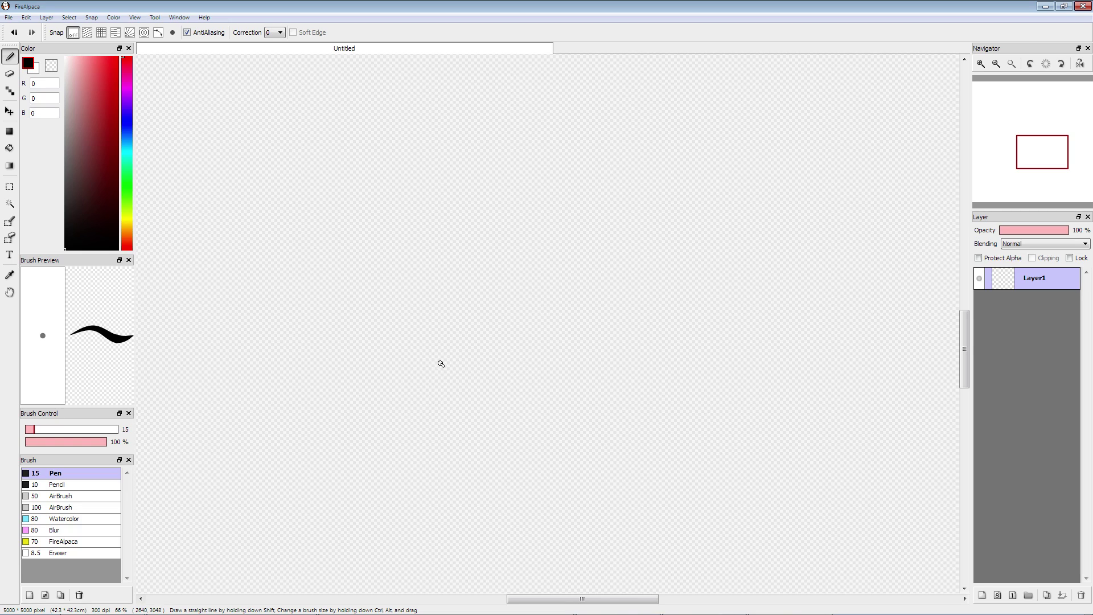
drag(440, 366, 440, 470)
mouse_move(441, 362)
mouse_down()
mouse_move(725, 362)
mouse_move(714, 535)
mouse_up()
drag(440, 468, 443, 534)
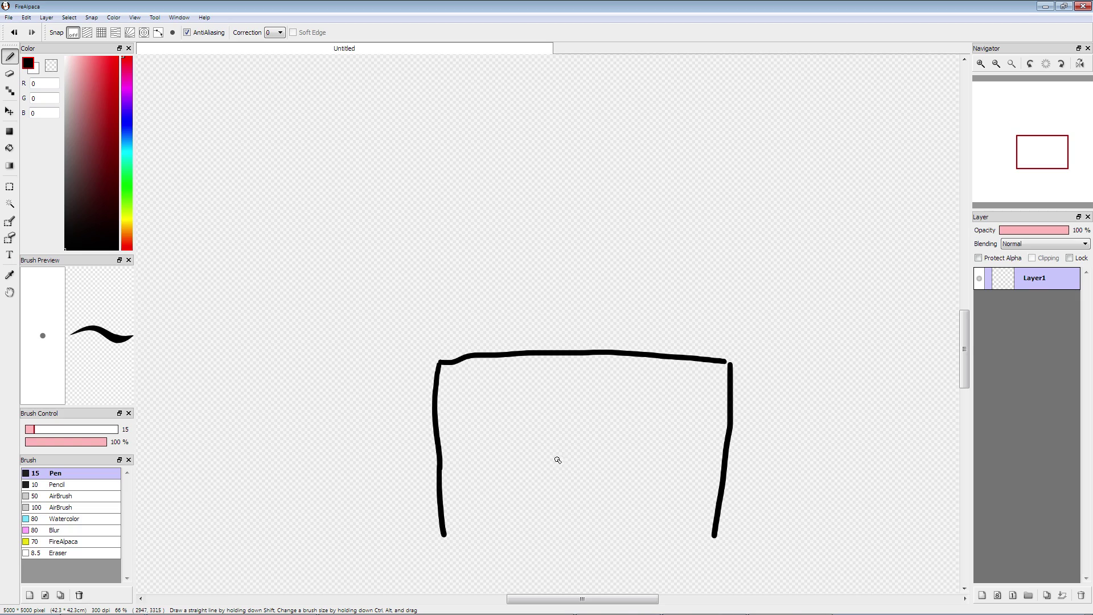
Step: Draw the head's left eye with a thick slanted eyebrow, a dark pupil and a lower lid line
mouse_move(578, 460)
mouse_down()
mouse_move(481, 410)
mouse_move(579, 469)
mouse_move(488, 386)
mouse_move(470, 411)
mouse_move(490, 401)
mouse_move(529, 428)
mouse_move(494, 400)
mouse_move(532, 432)
mouse_move(467, 404)
mouse_up()
mouse_move(467, 404)
mouse_down()
mouse_move(521, 420)
mouse_move(484, 482)
mouse_move(571, 485)
mouse_up()
mouse_move(508, 440)
mouse_down()
mouse_move(526, 464)
mouse_move(499, 445)
mouse_move(530, 455)
mouse_move(526, 443)
mouse_move(523, 458)
mouse_up()
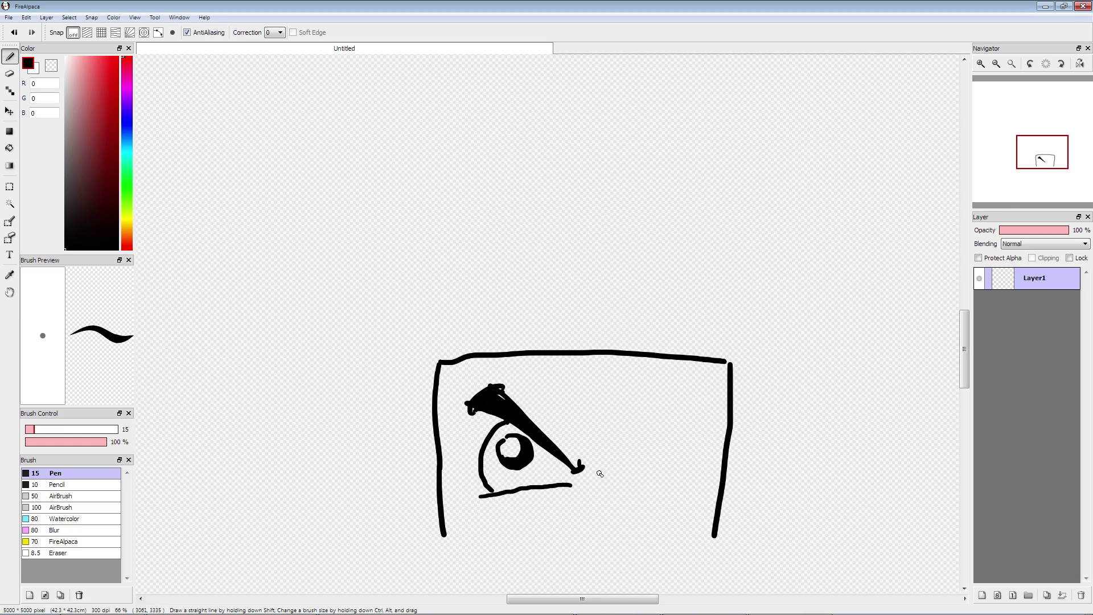
Step: Draw the slanted right eyebrow over a squinting eye, with nose-bridge wrinkles and an inner line down the head's left side
mouse_move(590, 474)
mouse_down()
mouse_move(612, 472)
mouse_move(683, 413)
mouse_up()
mouse_move(626, 468)
mouse_down()
mouse_move(694, 410)
mouse_move(639, 455)
mouse_move(687, 398)
mouse_move(703, 408)
mouse_move(655, 435)
mouse_move(693, 410)
mouse_up()
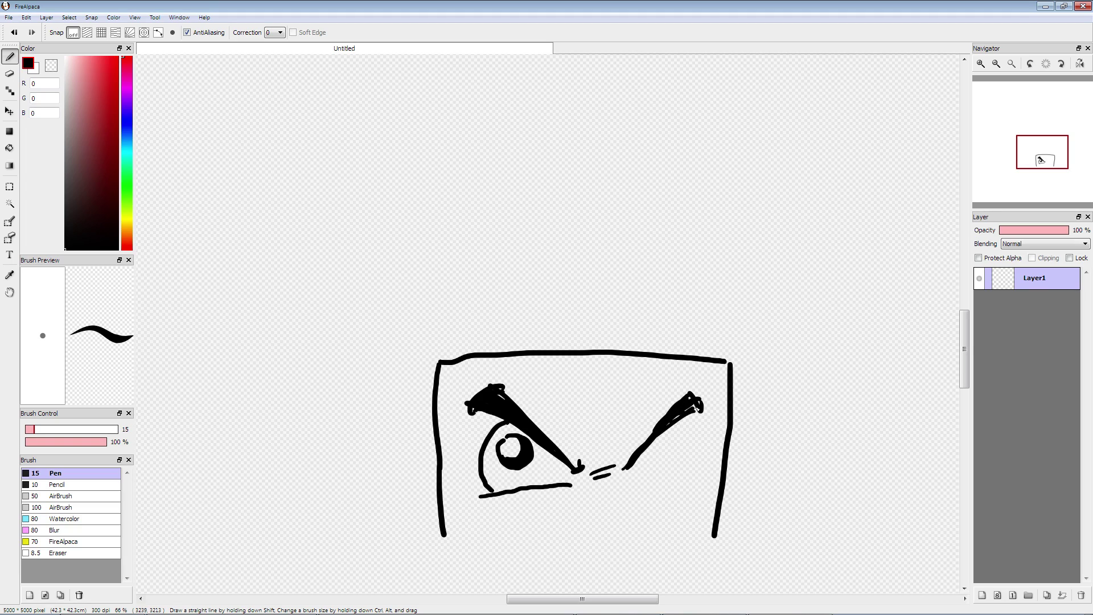
mouse_move(463, 401)
mouse_down()
mouse_move(463, 387)
mouse_move(468, 524)
mouse_up()
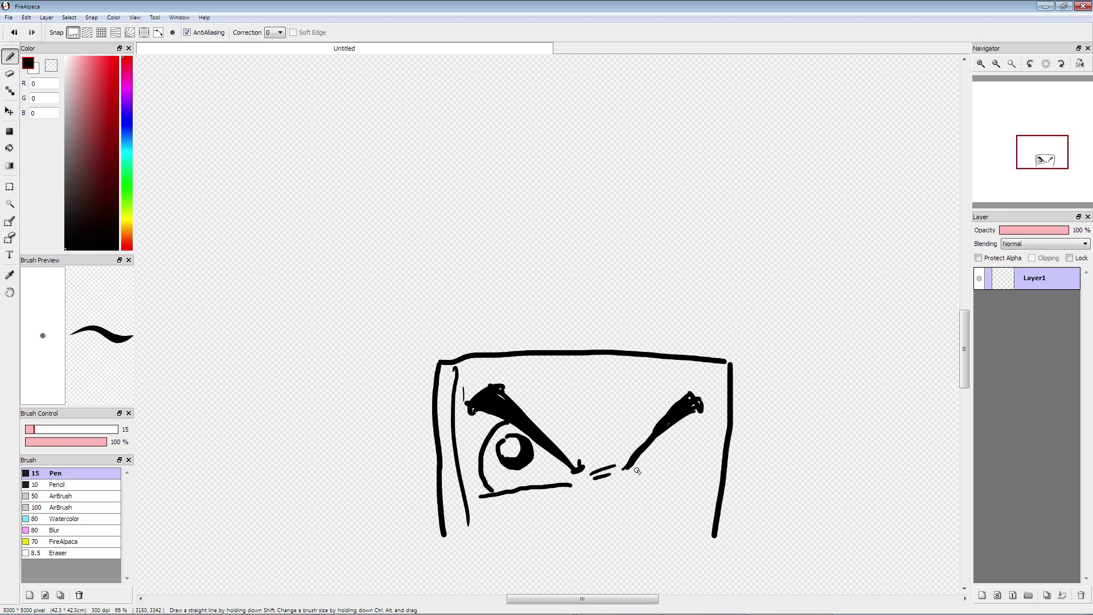
drag(635, 460, 699, 454)
mouse_move(633, 475)
mouse_down()
mouse_move(694, 472)
mouse_move(699, 445)
mouse_move(649, 459)
mouse_up()
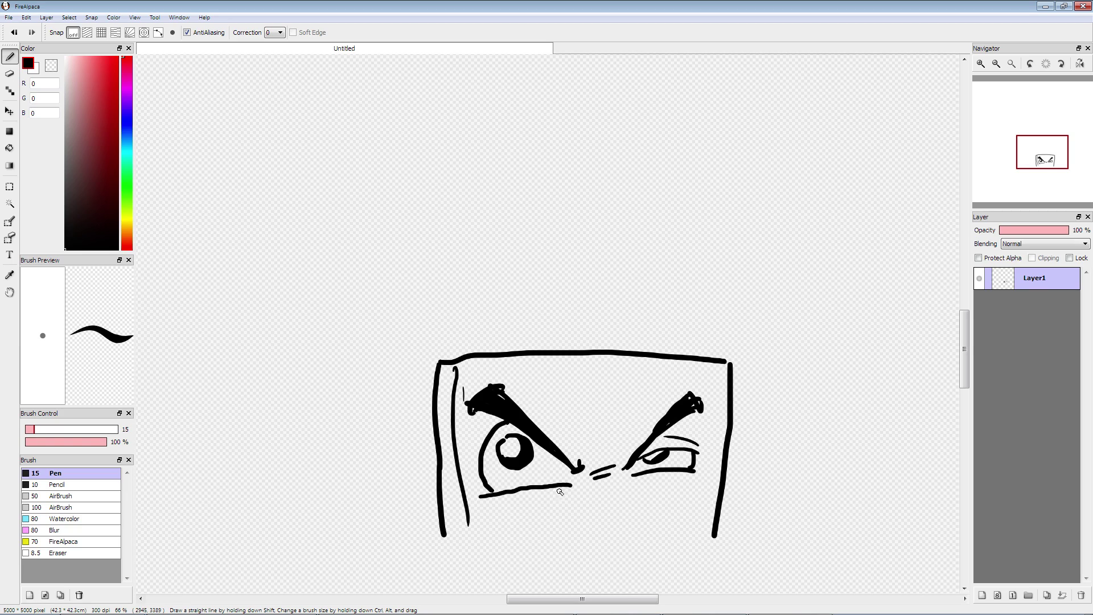
Step: Draw a cigar with curling smoke at the head's lower right and a scowling mouth gripping it
mouse_move(685, 505)
mouse_down()
mouse_move(676, 529)
mouse_move(691, 526)
mouse_move(655, 513)
mouse_move(668, 532)
mouse_move(656, 519)
mouse_move(681, 524)
mouse_move(773, 472)
mouse_up()
mouse_move(682, 531)
mouse_down()
mouse_move(748, 518)
mouse_move(826, 447)
mouse_move(860, 396)
mouse_up()
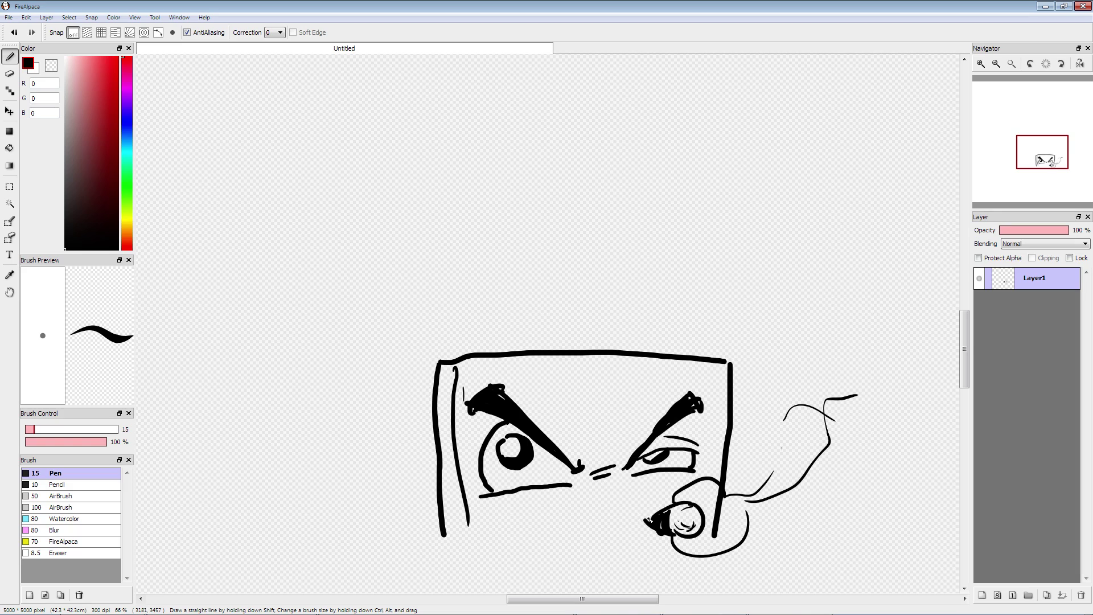
drag(651, 518, 533, 531)
drag(622, 496, 663, 507)
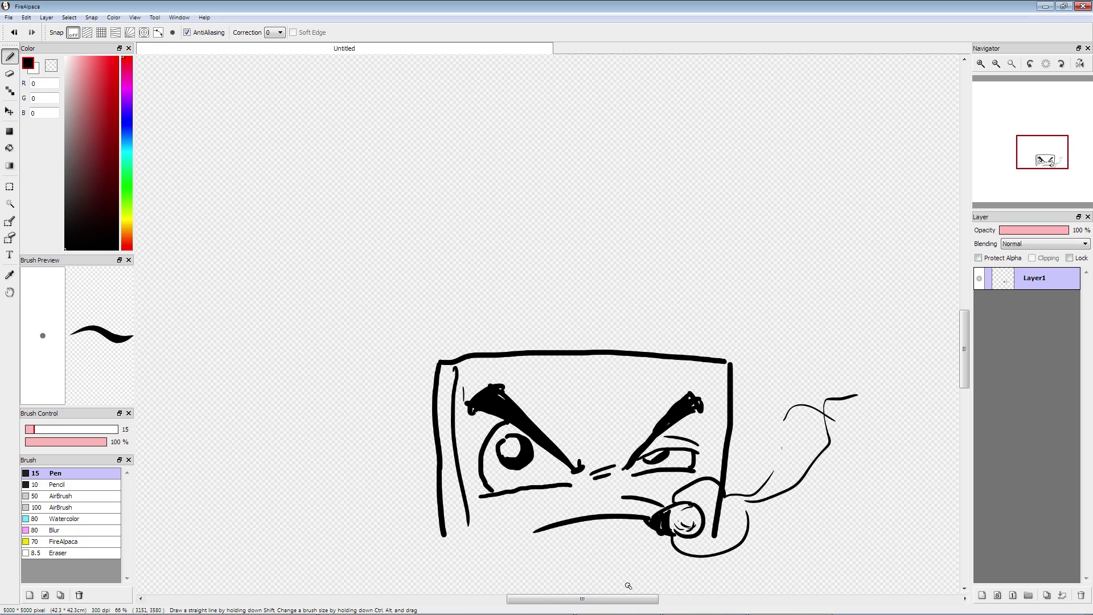
drag(581, 545, 642, 534)
Step: Finish the angry head with hatching down its left side, thick arm strokes and short forehead creases
drag(573, 476, 570, 485)
mouse_move(450, 379)
mouse_down()
mouse_move(447, 425)
mouse_move(433, 458)
mouse_move(446, 540)
mouse_up()
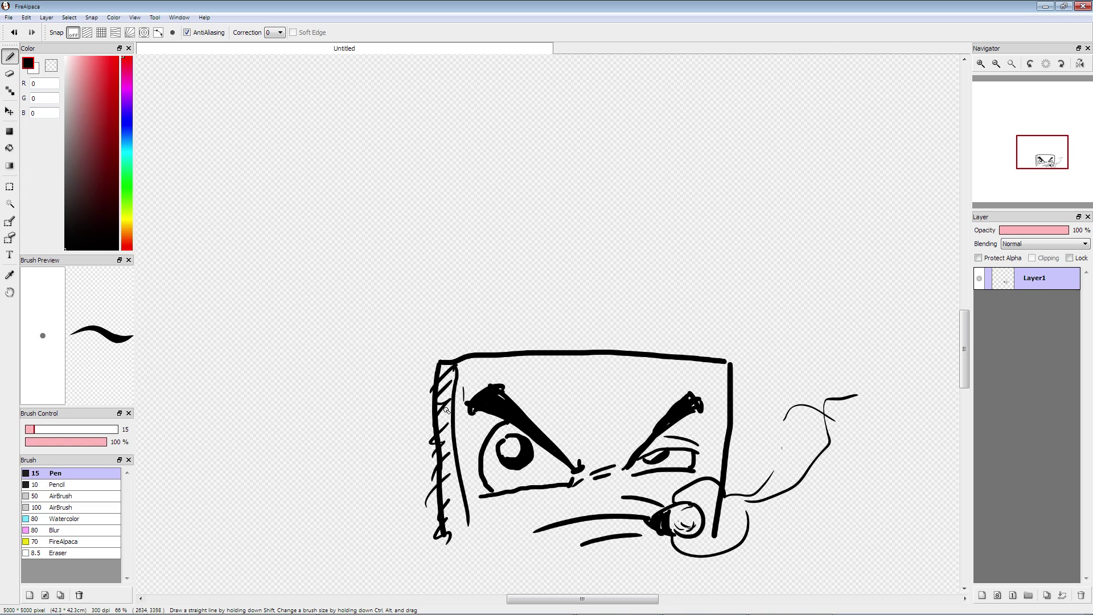
drag(434, 368, 515, 395)
mouse_move(522, 496)
mouse_down()
mouse_move(492, 571)
mouse_move(529, 508)
mouse_move(501, 566)
mouse_up()
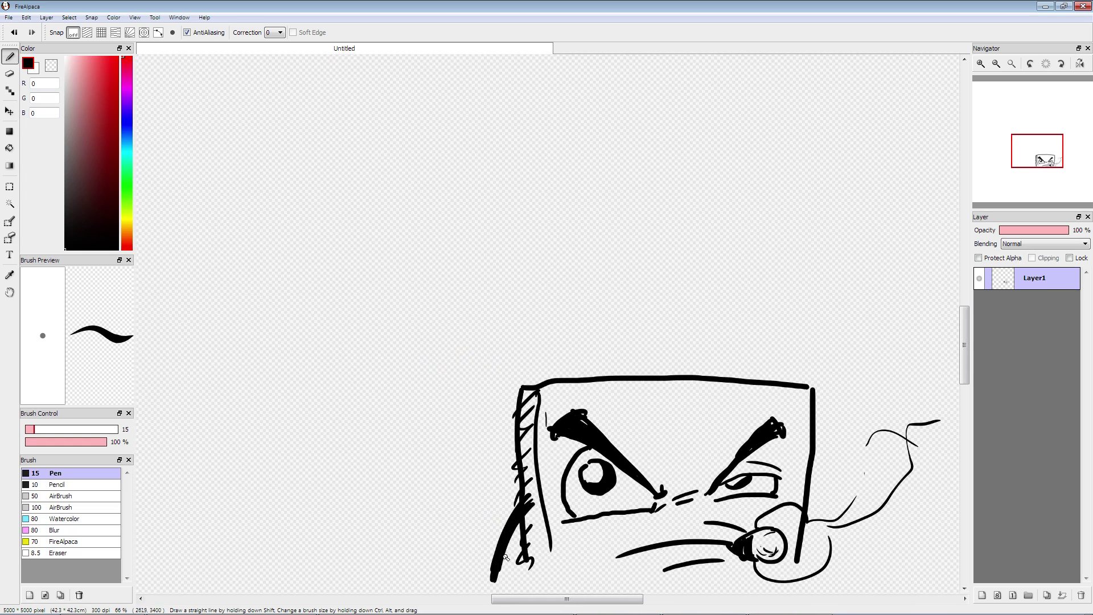
mouse_move(812, 499)
mouse_down()
mouse_move(819, 544)
mouse_move(825, 529)
mouse_move(812, 586)
mouse_up()
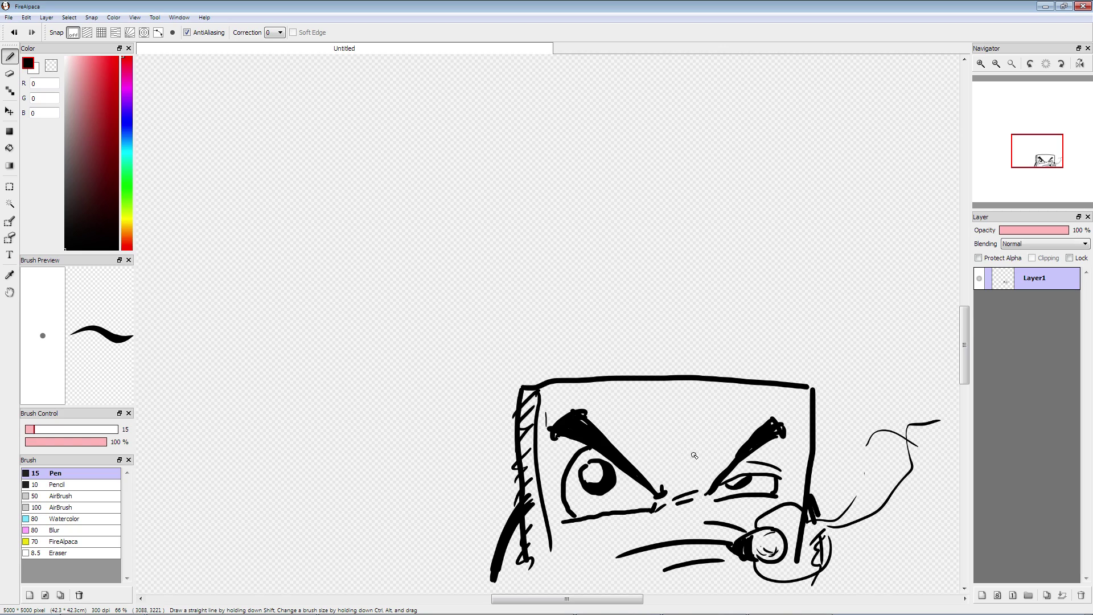
mouse_move(718, 433)
mouse_down()
mouse_move(684, 469)
mouse_move(701, 452)
mouse_up()
drag(580, 445, 561, 451)
Step: Draw a tiny round character with dot eyes, small arms and legs to the upper left of the angry head
drag(445, 342, 529, 337)
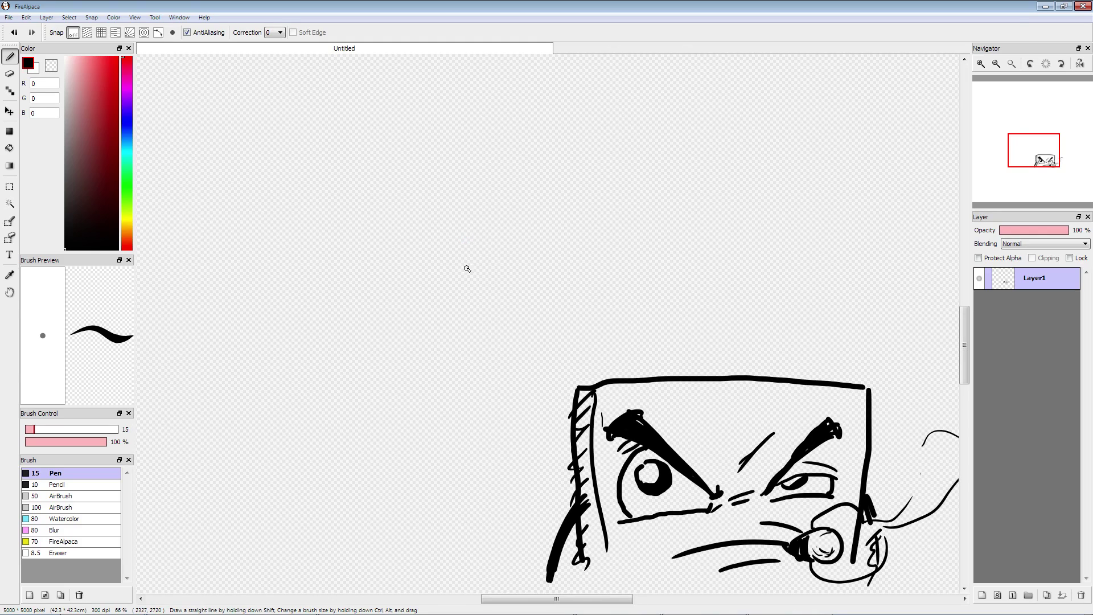
mouse_move(475, 276)
mouse_down()
mouse_move(459, 293)
mouse_move(468, 275)
mouse_up()
mouse_move(458, 286)
mouse_down()
mouse_move(448, 292)
mouse_move(492, 294)
mouse_move(460, 289)
mouse_move(464, 312)
mouse_move(476, 314)
mouse_up()
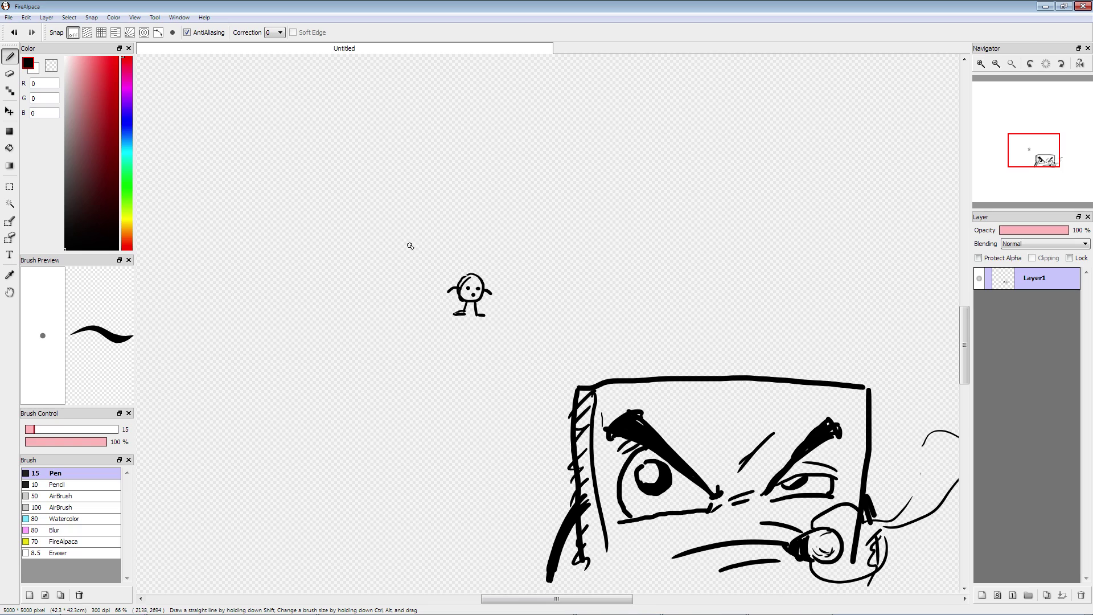
Step: Add a larger scowling round character right of the tiny one and a dome-shaped character with legs on its left
mouse_move(516, 272)
mouse_down()
mouse_move(544, 313)
mouse_move(548, 270)
mouse_move(514, 301)
mouse_move(516, 320)
mouse_move(559, 327)
mouse_up()
mouse_move(514, 295)
mouse_down()
mouse_move(570, 310)
mouse_move(501, 300)
mouse_up()
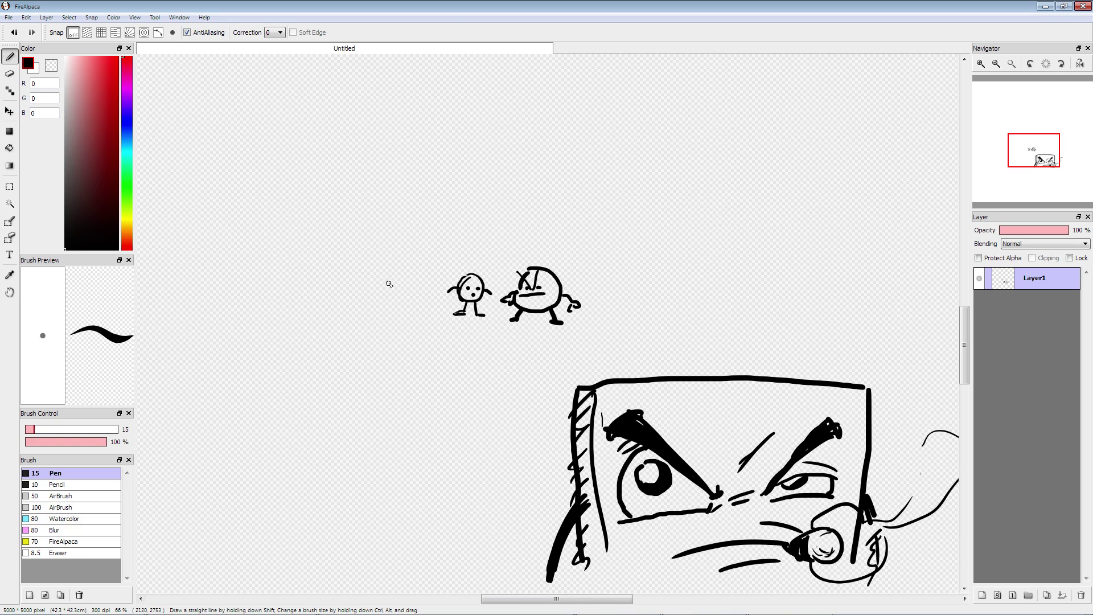
mouse_move(417, 298)
mouse_down()
mouse_move(372, 301)
mouse_move(424, 301)
mouse_up()
mouse_move(385, 303)
mouse_down()
mouse_move(385, 317)
mouse_move(410, 324)
mouse_up()
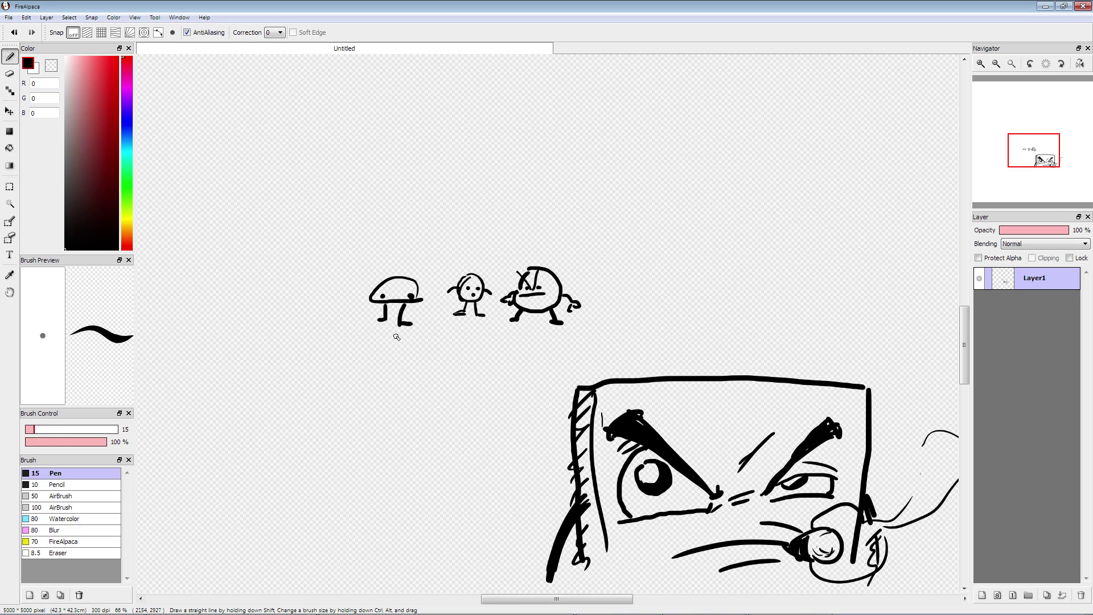
Step: Draw zigzag shout lines above the three small characters
drag(364, 230, 418, 264)
drag(408, 242, 445, 259)
mouse_move(500, 254)
mouse_down()
mouse_move(513, 233)
mouse_move(538, 226)
mouse_up()
drag(545, 239, 556, 235)
drag(545, 254, 578, 244)
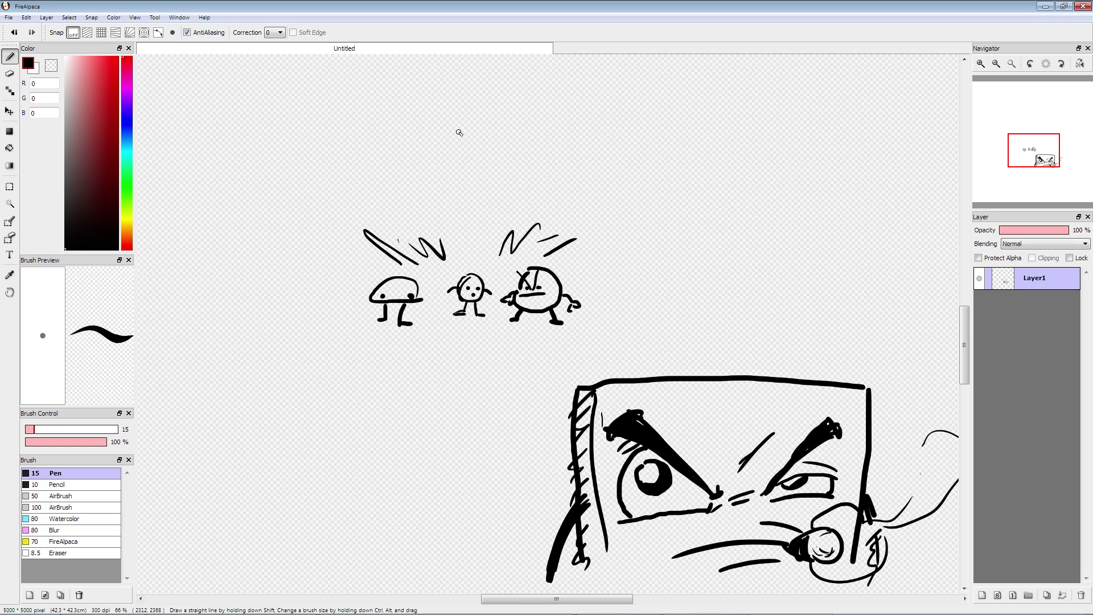
Step: Letter "HEY!" above the small characters
drag(306, 122, 314, 164)
mouse_move(322, 120)
mouse_down()
mouse_move(331, 161)
mouse_move(330, 143)
mouse_up()
mouse_move(360, 121)
mouse_down()
mouse_move(364, 150)
mouse_move(360, 119)
mouse_up()
drag(342, 140, 376, 137)
mouse_move(380, 107)
mouse_down()
mouse_move(374, 160)
mouse_move(388, 142)
mouse_up()
click(389, 151)
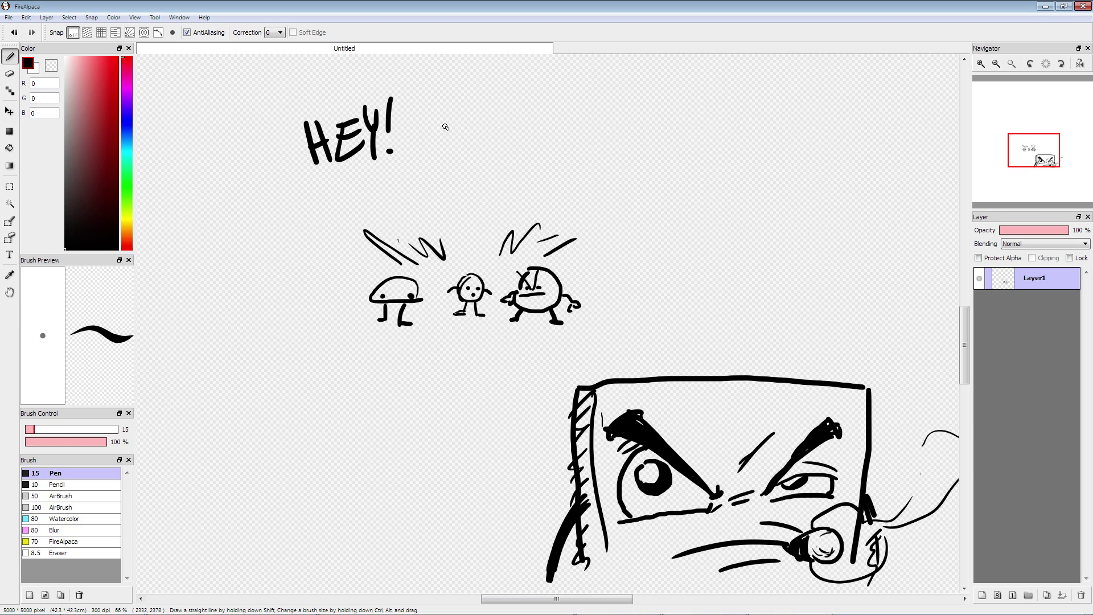
Step: Continue the shouted line with the word "THERE" beside "HEY!"
drag(449, 111, 450, 151)
mouse_move(431, 118)
mouse_down()
mouse_move(475, 108)
mouse_move(478, 154)
mouse_up()
mouse_move(497, 108)
mouse_down()
mouse_move(494, 145)
mouse_move(493, 126)
mouse_up()
mouse_move(504, 110)
mouse_down()
mouse_move(518, 140)
mouse_move(533, 105)
mouse_up()
mouse_move(510, 123)
mouse_down()
mouse_move(529, 118)
mouse_move(535, 146)
mouse_up()
mouse_move(534, 103)
mouse_down()
mouse_move(562, 135)
mouse_move(572, 111)
mouse_move(595, 102)
mouse_up()
drag(564, 127, 594, 119)
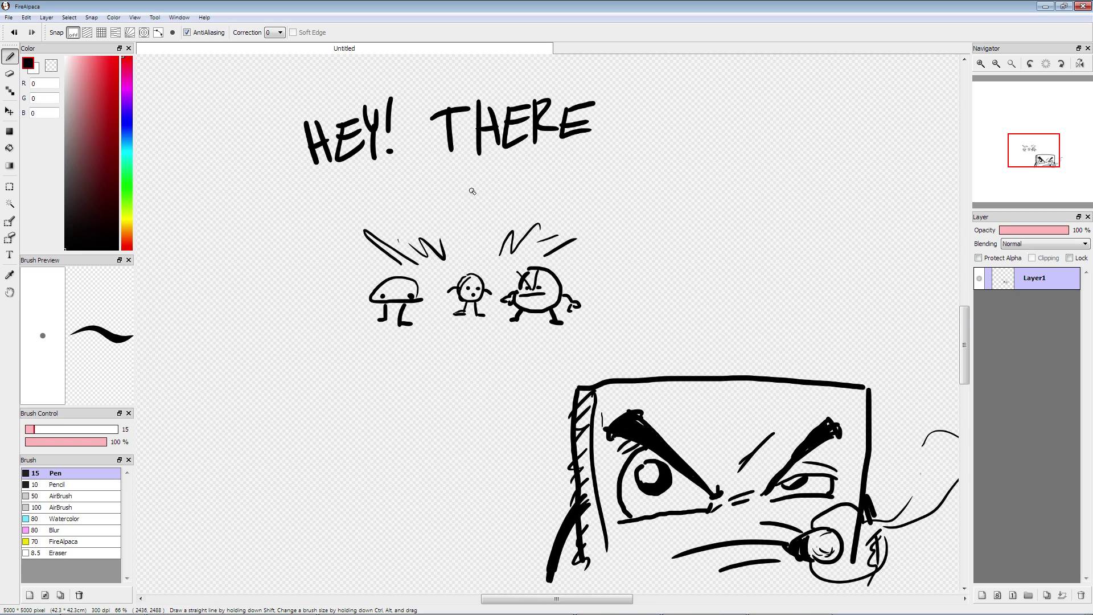
Step: Letter "HE IS!" on a second line under "HEY! THERE"
mouse_move(349, 182)
mouse_down()
mouse_move(352, 224)
mouse_move(367, 219)
mouse_up()
drag(347, 205, 406, 213)
drag(384, 185, 409, 178)
drag(386, 200, 409, 193)
drag(441, 178, 451, 214)
drag(499, 172, 487, 197)
click(487, 215)
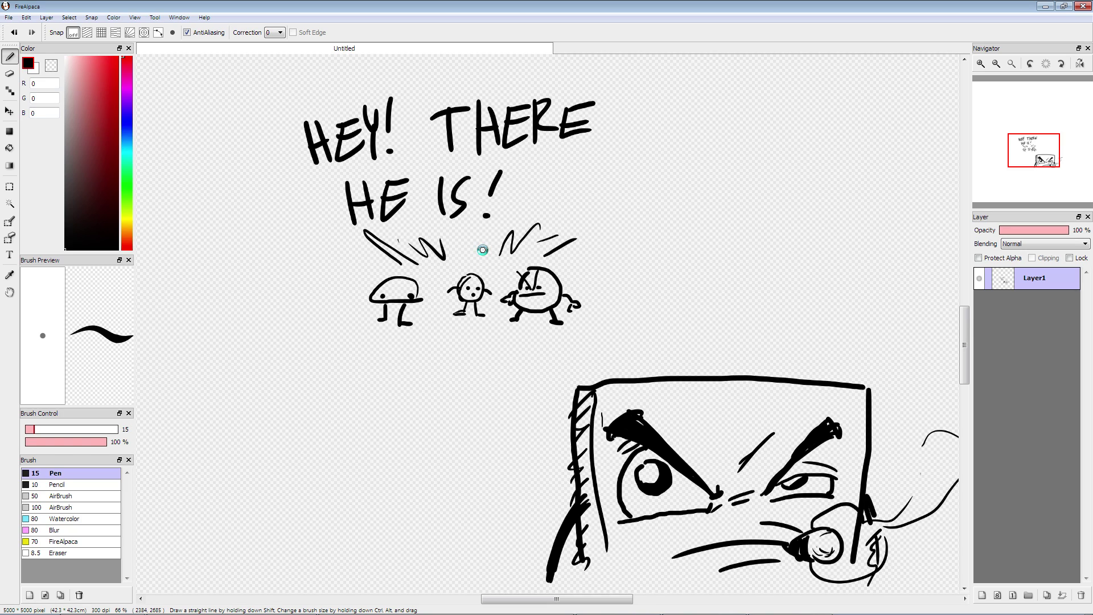
Step: Clear the drawing from Layer1 and outline a wide box with a double line on its right side
key(Delete)
drag(498, 276, 447, 188)
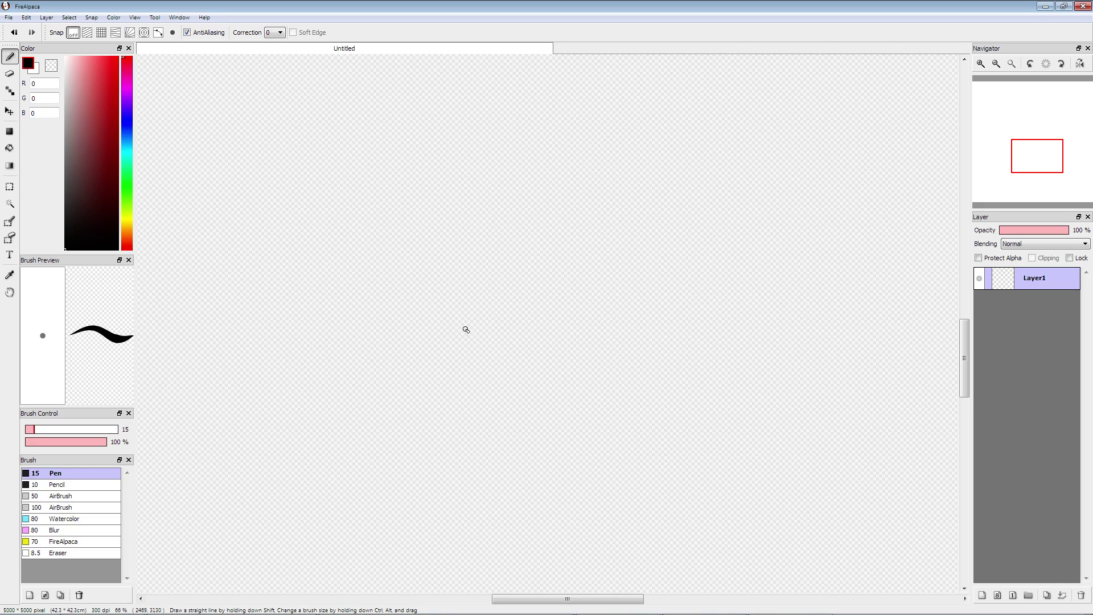
mouse_move(590, 305)
mouse_down()
mouse_move(395, 319)
mouse_move(391, 451)
mouse_move(614, 444)
mouse_move(599, 313)
mouse_move(581, 306)
mouse_move(587, 433)
mouse_up()
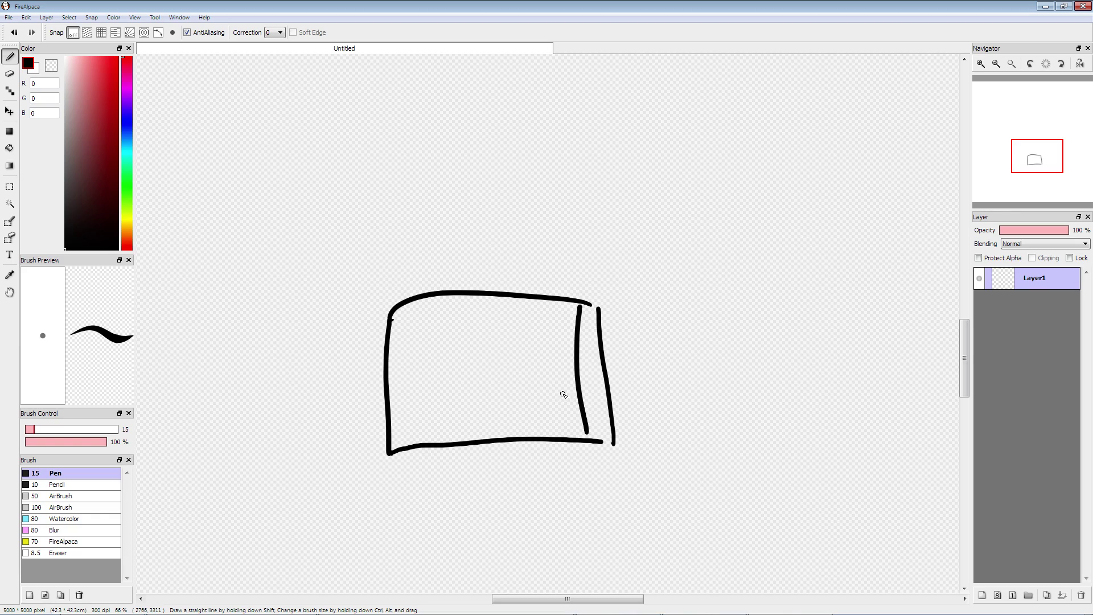
Step: Draw heavy flat brows and half-closed, boxed eyes across the middle of the box
mouse_move(487, 365)
mouse_down()
mouse_move(564, 364)
mouse_move(489, 369)
mouse_move(556, 360)
mouse_up()
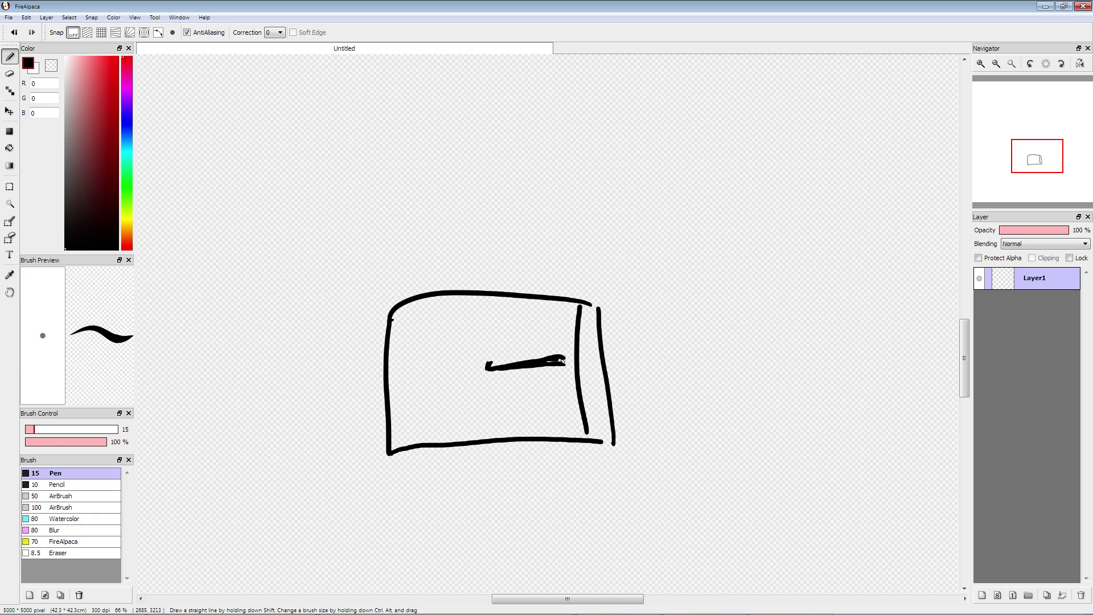
drag(474, 366, 401, 385)
drag(472, 371, 416, 374)
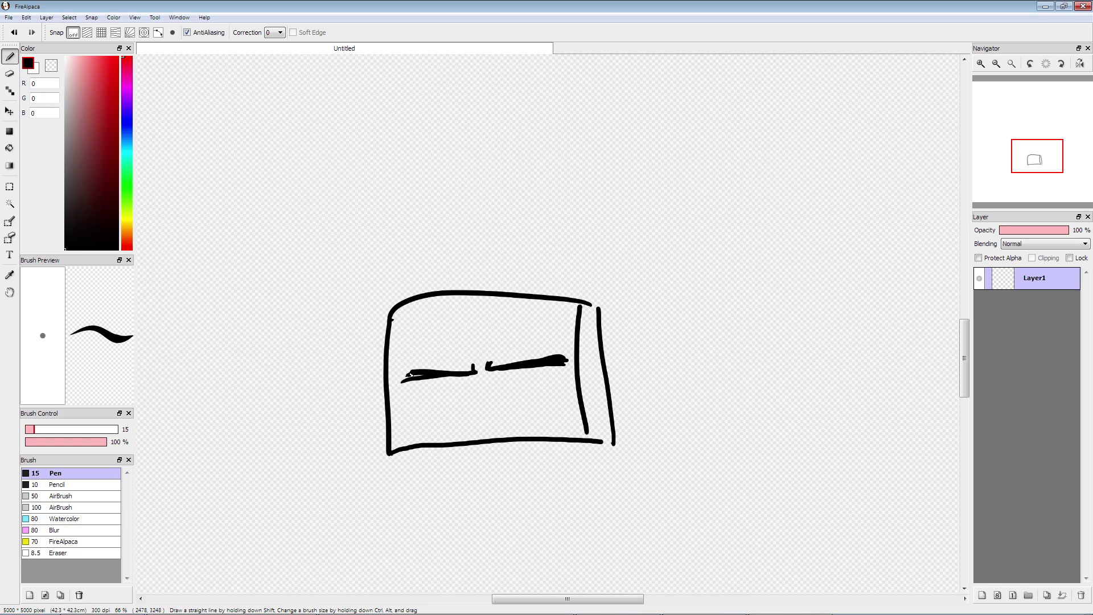
drag(503, 371, 534, 370)
mouse_move(436, 378)
mouse_down()
mouse_move(539, 371)
mouse_move(514, 382)
mouse_up()
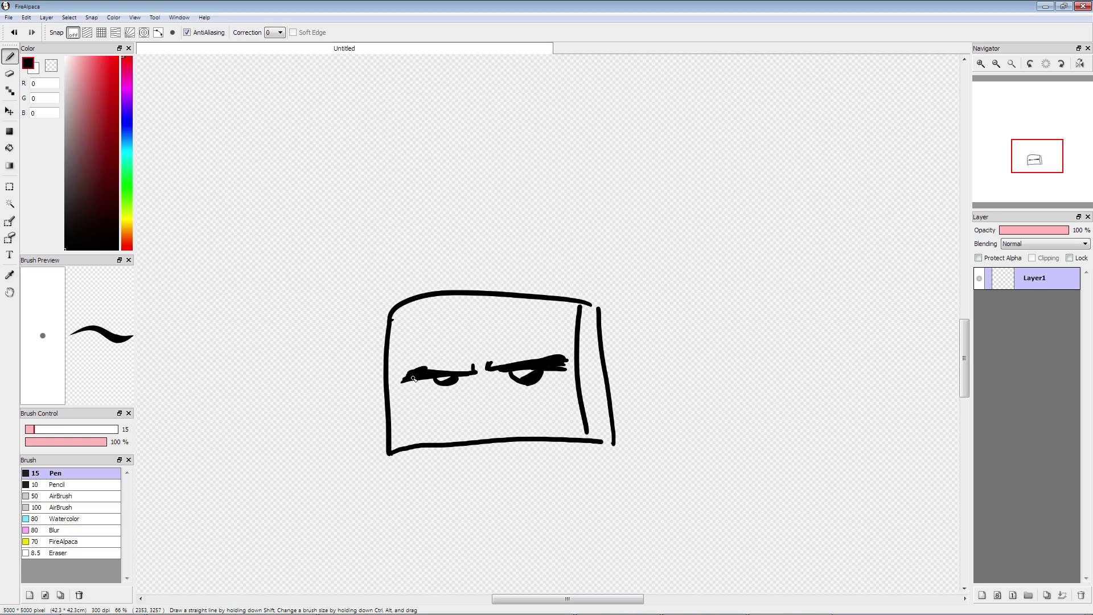
drag(417, 380, 402, 393)
mouse_move(500, 371)
mouse_down()
mouse_move(500, 384)
mouse_move(562, 389)
mouse_up()
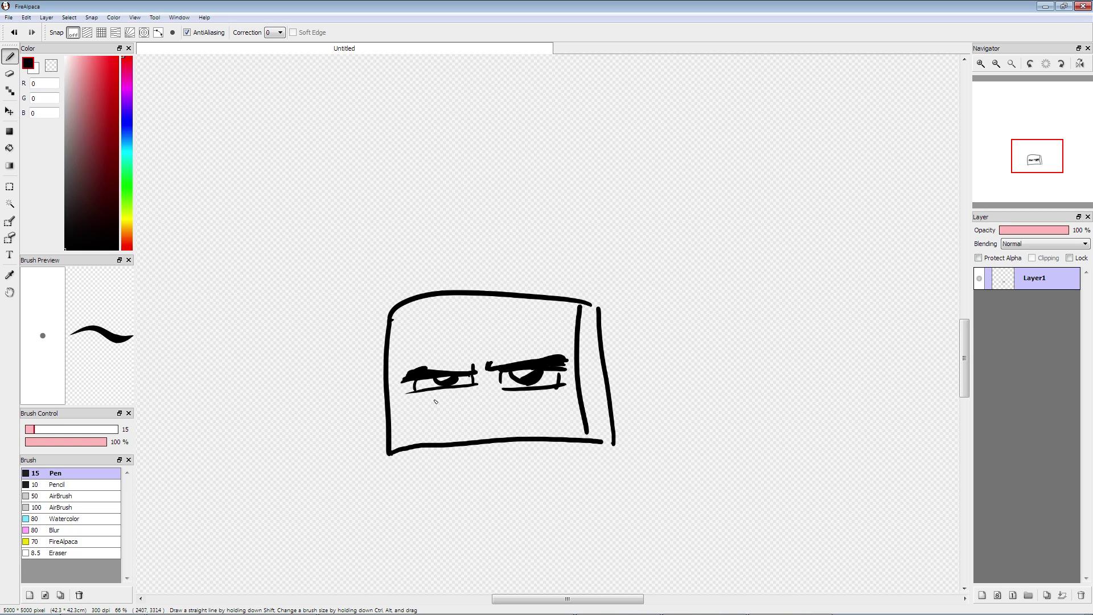
Step: Draw a wide mouth of clenched teeth biting a round-ended cigar, with a short chin curve below
mouse_move(437, 409)
mouse_down()
mouse_move(561, 410)
mouse_move(534, 422)
mouse_move(509, 417)
mouse_move(512, 433)
mouse_move(527, 419)
mouse_up()
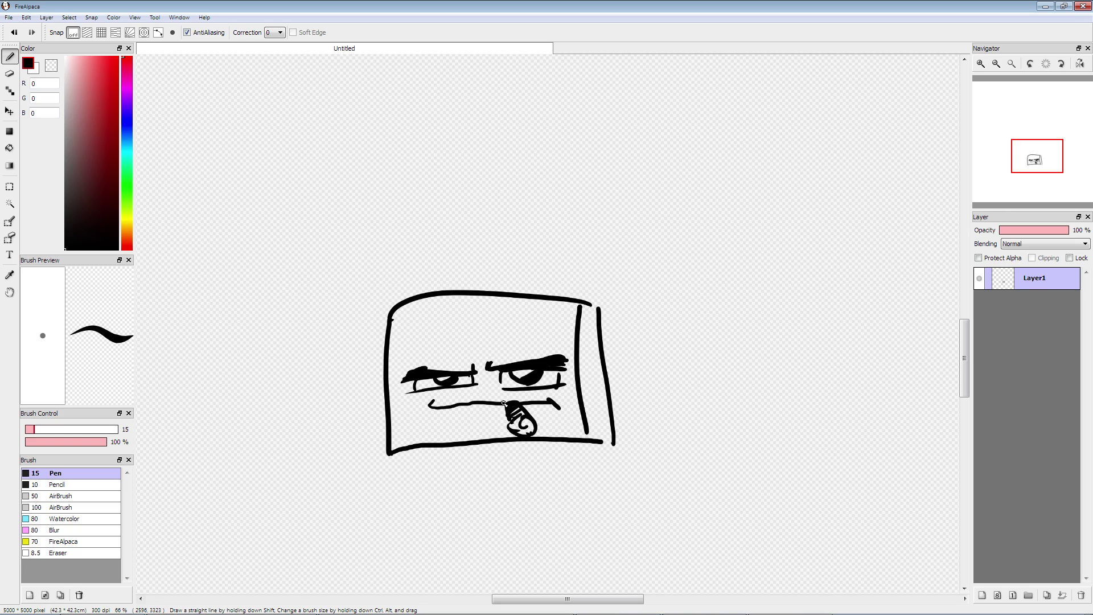
mouse_move(548, 401)
mouse_down()
mouse_move(458, 394)
mouse_move(429, 417)
mouse_up()
drag(431, 424, 505, 417)
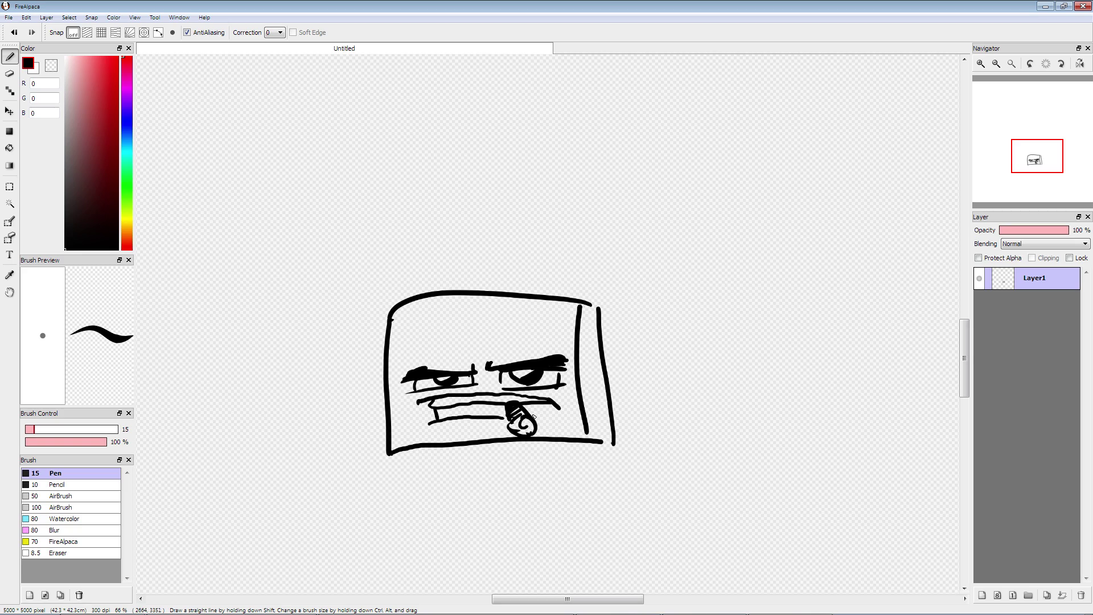
mouse_move(449, 394)
mouse_down()
mouse_move(449, 405)
mouse_move(473, 404)
mouse_move(448, 419)
mouse_move(476, 417)
mouse_up()
drag(497, 406, 497, 417)
drag(425, 418, 435, 436)
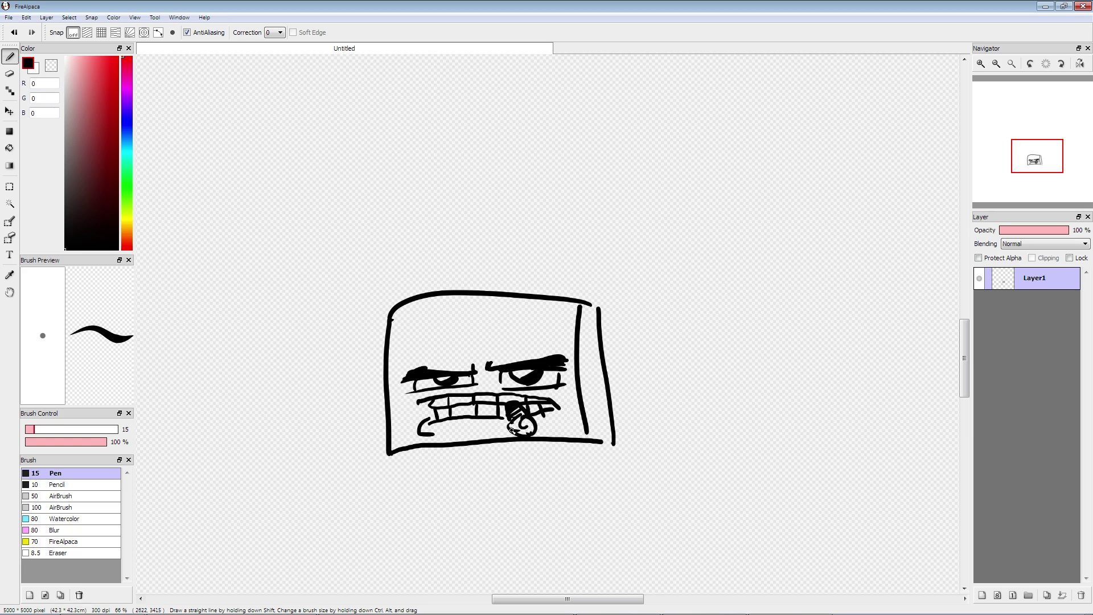
Step: Add short wrinkle lines around the brows, between the eyes and beside the mouth
mouse_move(486, 378)
mouse_down()
mouse_move(404, 403)
mouse_move(415, 408)
mouse_up()
drag(560, 341, 566, 340)
drag(550, 345, 565, 343)
drag(406, 361, 424, 360)
drag(402, 354, 416, 353)
mouse_move(485, 359)
mouse_down()
mouse_move(504, 345)
mouse_move(481, 357)
mouse_up()
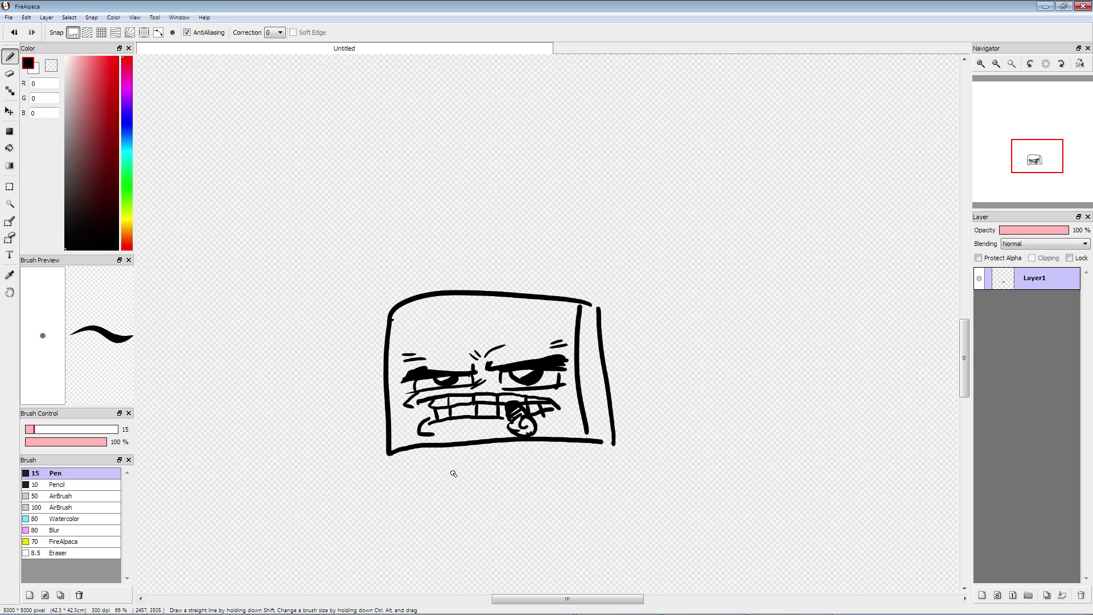
Step: Draw thin smoke lines trailing from the cigar past the box's right side and thicken the box's bottom edge
drag(504, 427, 592, 405)
drag(615, 393, 633, 389)
mouse_move(529, 406)
mouse_down()
mouse_move(550, 430)
mouse_move(674, 343)
mouse_move(691, 359)
mouse_up()
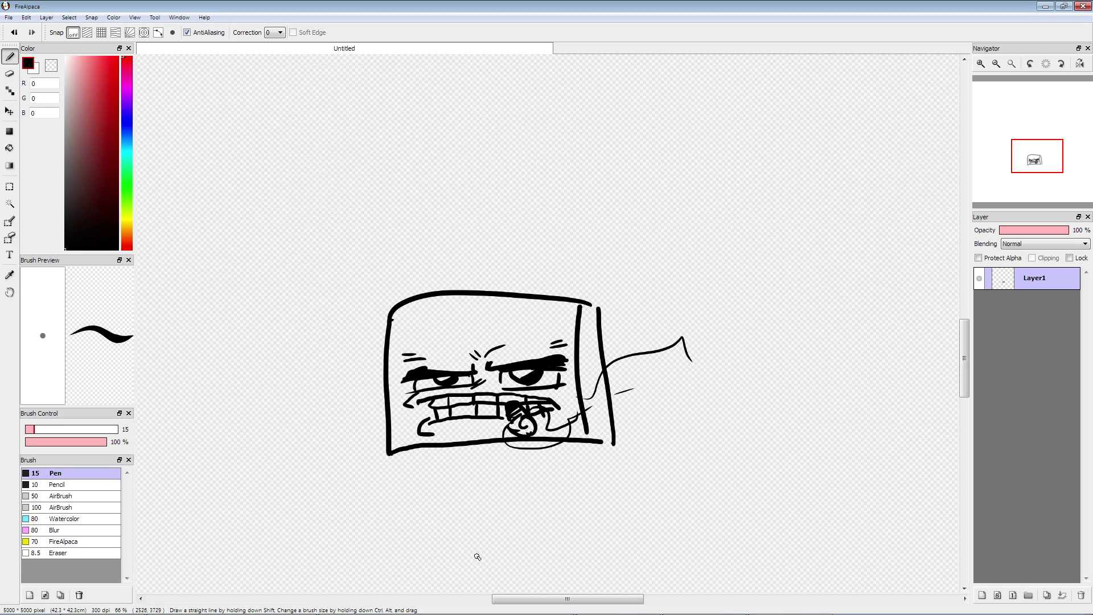
drag(560, 398, 571, 411)
drag(395, 455, 614, 445)
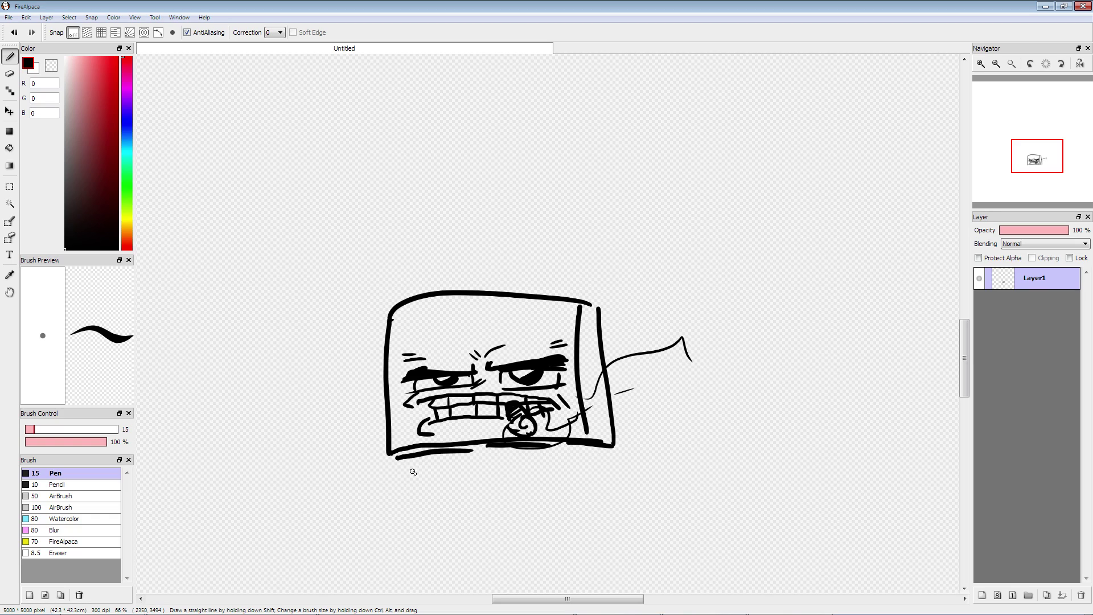
Step: Draw two thin legs with flat shoes under the box character
drag(439, 451, 466, 524)
mouse_move(449, 456)
mouse_down()
mouse_move(473, 524)
mouse_move(459, 511)
mouse_move(467, 531)
mouse_move(399, 537)
mouse_move(482, 537)
mouse_up()
mouse_move(564, 442)
mouse_down()
mouse_move(553, 530)
mouse_move(581, 525)
mouse_move(549, 525)
mouse_move(625, 537)
mouse_move(551, 530)
mouse_up()
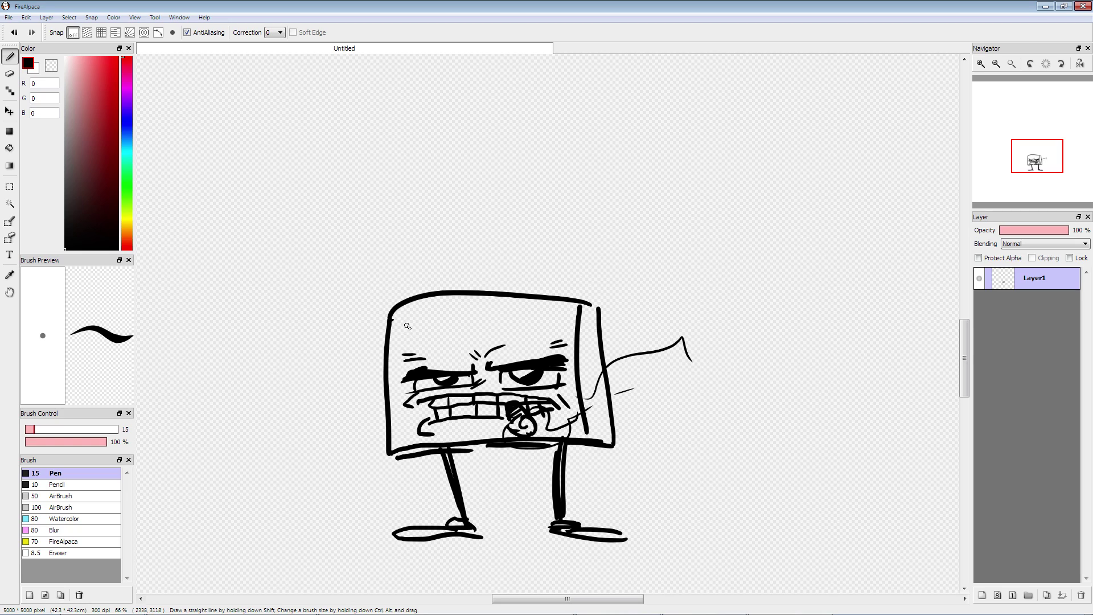
Step: Hatch the wrinkle above the left brow and draw hanging arms with hands on both sides of the box
mouse_move(415, 344)
mouse_down()
mouse_move(401, 356)
mouse_move(408, 347)
mouse_up()
drag(400, 346, 411, 353)
mouse_move(599, 377)
mouse_down()
mouse_move(612, 450)
mouse_move(624, 456)
mouse_move(598, 499)
mouse_move(610, 481)
mouse_move(611, 509)
mouse_move(630, 481)
mouse_up()
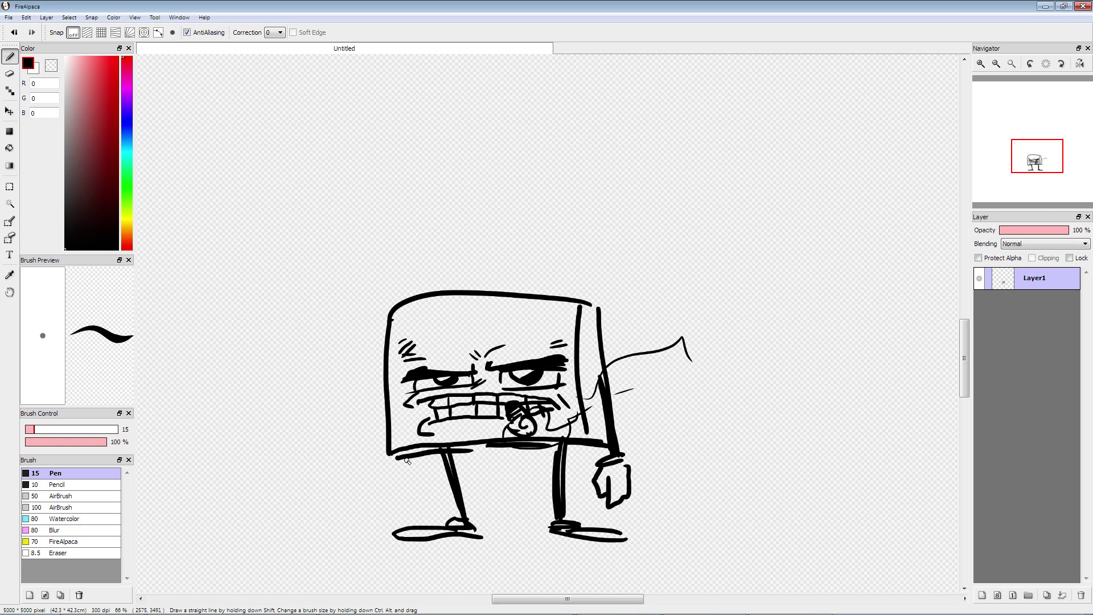
mouse_move(385, 420)
mouse_down()
mouse_move(383, 515)
mouse_move(374, 494)
mouse_up()
mouse_move(385, 516)
mouse_down()
mouse_move(404, 507)
mouse_move(396, 481)
mouse_move(387, 495)
mouse_move(396, 468)
mouse_up()
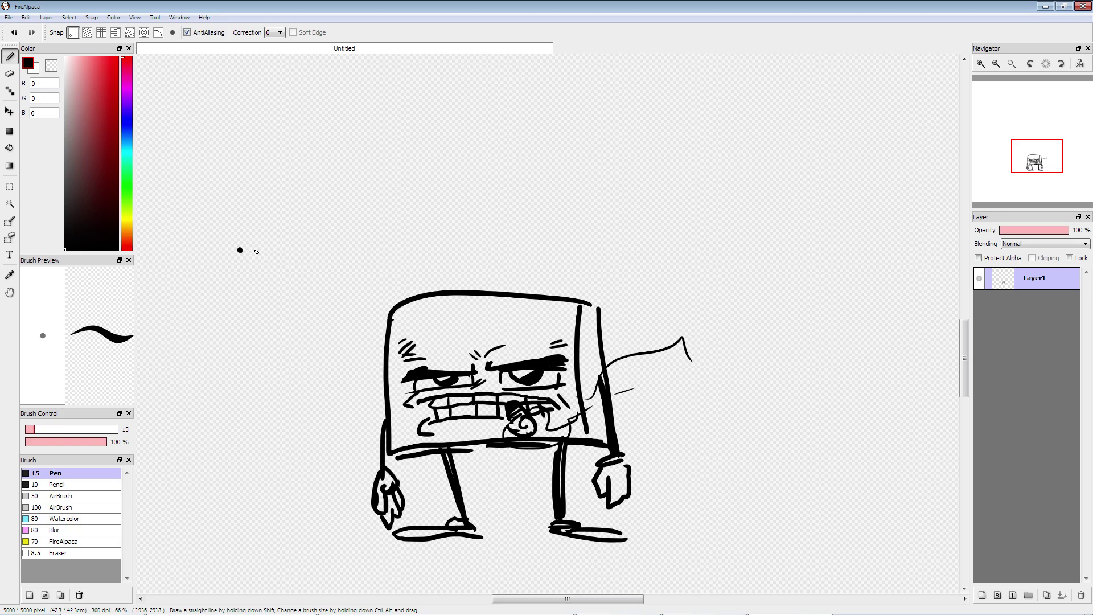
Step: Letter "... oh, FINE!" above the box character
mouse_move(300, 242)
mouse_down()
mouse_move(294, 249)
mouse_move(300, 235)
mouse_up()
mouse_move(308, 220)
mouse_down()
mouse_move(310, 255)
mouse_move(325, 257)
mouse_up()
mouse_move(340, 251)
mouse_down()
mouse_move(338, 264)
mouse_move(398, 205)
mouse_move(394, 226)
mouse_move(411, 255)
mouse_up()
mouse_move(432, 243)
mouse_down()
mouse_move(434, 254)
mouse_move(452, 200)
mouse_up()
drag(466, 212, 498, 245)
mouse_move(465, 210)
mouse_down()
mouse_move(493, 203)
mouse_move(490, 226)
mouse_up()
click(523, 246)
drag(528, 183, 524, 249)
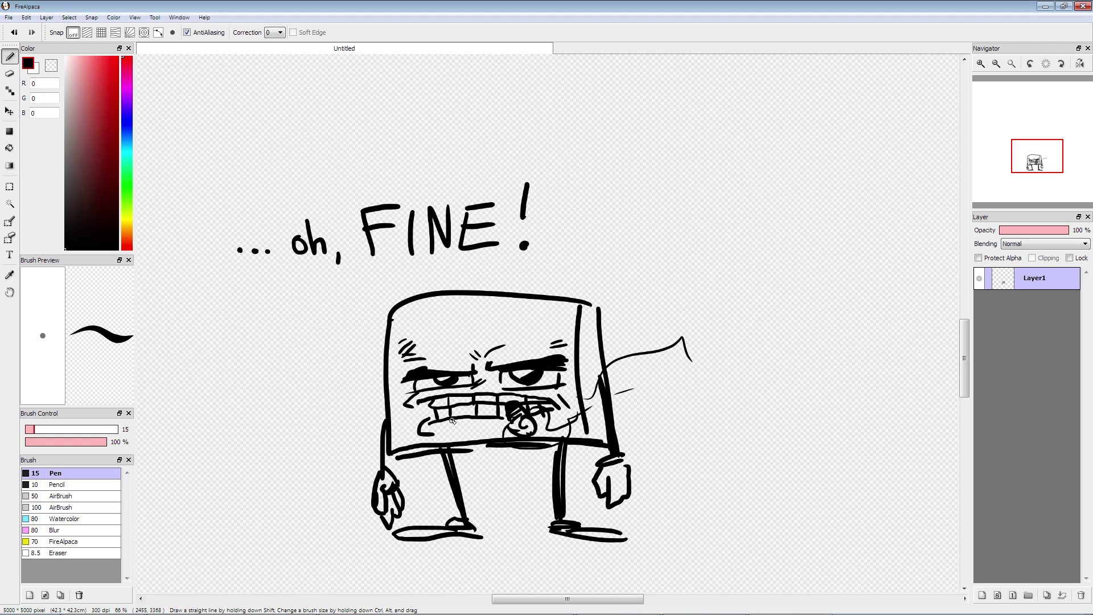
Step: Clear the drawing from Layer1 and outline a long cannon body with a slanted rear corner
key(Delete)
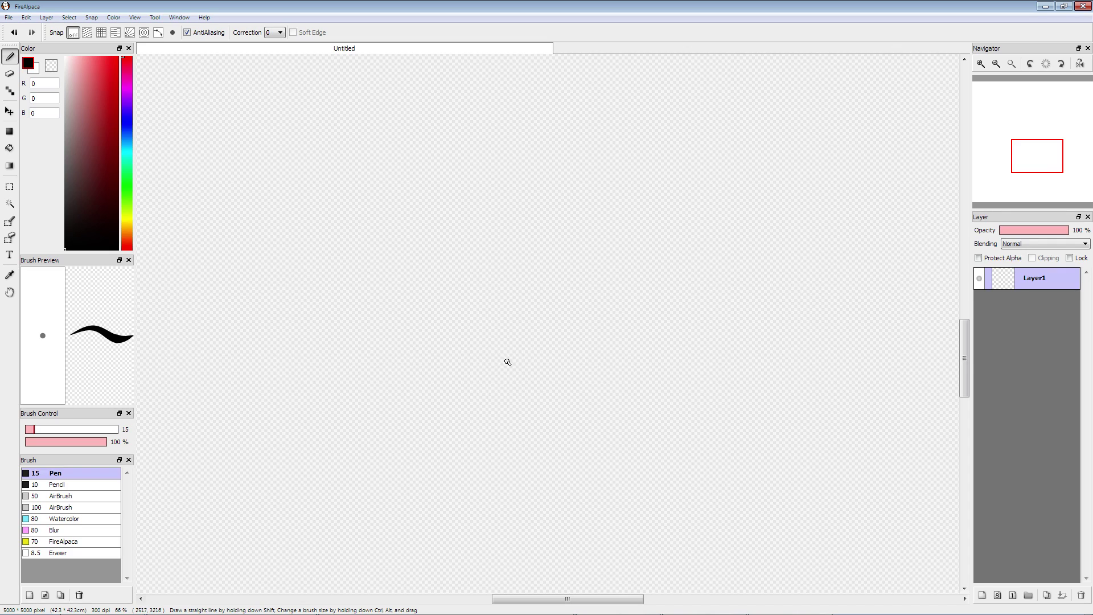
mouse_move(641, 391)
mouse_down()
mouse_move(615, 359)
mouse_move(643, 399)
mouse_move(615, 362)
mouse_move(628, 375)
mouse_move(589, 353)
mouse_move(601, 351)
mouse_move(566, 344)
mouse_move(419, 353)
mouse_move(597, 345)
mouse_move(644, 404)
mouse_up()
mouse_move(559, 339)
mouse_down()
mouse_move(414, 355)
mouse_move(388, 399)
mouse_move(394, 470)
mouse_move(387, 395)
mouse_move(402, 491)
mouse_move(612, 465)
mouse_move(385, 489)
mouse_move(383, 364)
mouse_up()
mouse_move(622, 461)
mouse_down()
mouse_move(648, 458)
mouse_move(643, 399)
mouse_move(646, 453)
mouse_move(634, 470)
mouse_move(589, 483)
mouse_move(630, 486)
mouse_move(638, 513)
mouse_up()
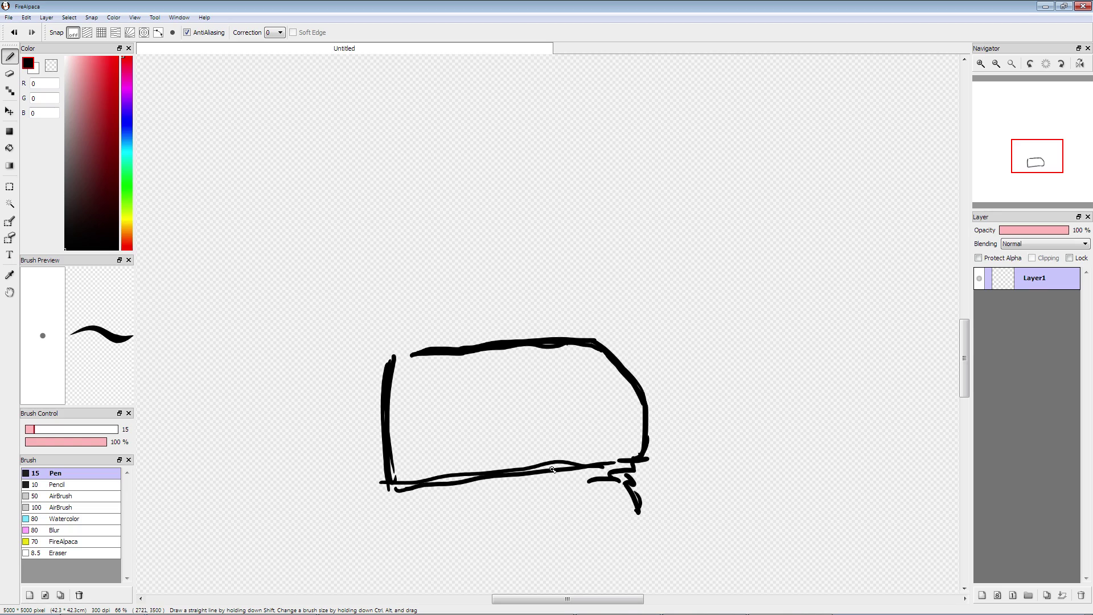
Step: Draw a grip with a clenched fist around it under the rear of the cannon, redoing the fist's outer edge
mouse_move(590, 481)
mouse_down()
mouse_move(550, 494)
mouse_move(548, 508)
mouse_move(584, 507)
mouse_move(597, 533)
mouse_move(629, 527)
mouse_move(595, 512)
mouse_move(596, 521)
mouse_move(542, 513)
mouse_move(540, 479)
mouse_move(547, 506)
mouse_move(550, 483)
mouse_move(591, 481)
mouse_move(556, 481)
mouse_up()
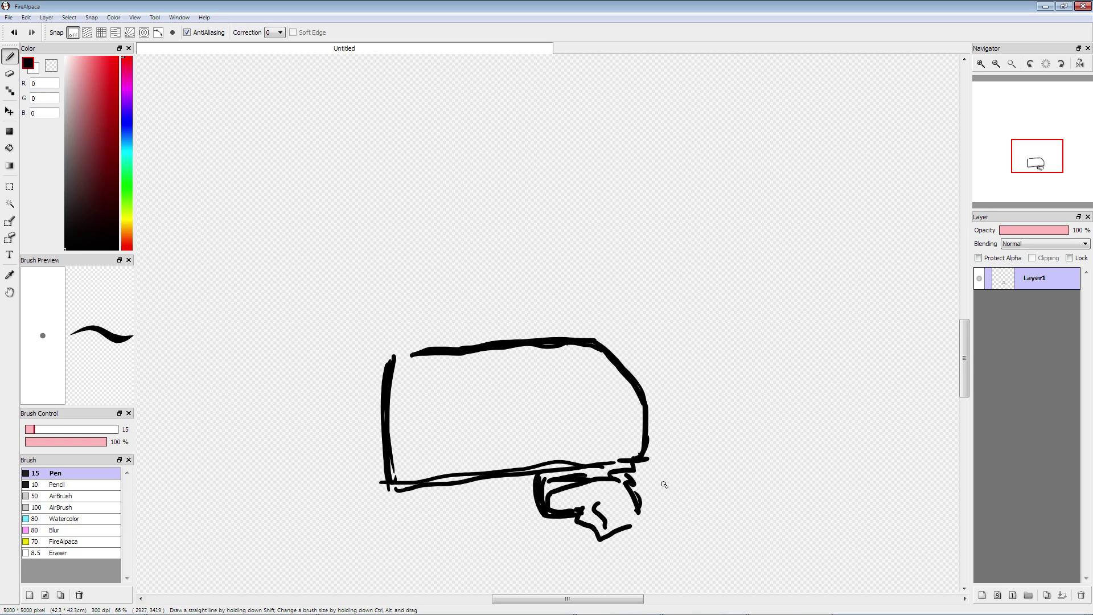
mouse_move(612, 538)
mouse_down()
mouse_move(626, 552)
mouse_move(641, 513)
mouse_up()
key(ctrl+z)
drag(642, 508, 613, 532)
Step: Add a hatched panel along the cannon's top, two short barrels at its front and a lumpy shape underneath
mouse_move(385, 370)
mouse_down()
mouse_move(339, 386)
mouse_move(345, 419)
mouse_move(377, 419)
mouse_move(355, 473)
mouse_move(382, 468)
mouse_up()
mouse_move(443, 371)
mouse_down()
mouse_move(467, 391)
mouse_move(618, 370)
mouse_up()
drag(453, 363, 460, 381)
drag(464, 361, 477, 384)
mouse_move(480, 359)
mouse_down()
mouse_move(495, 383)
mouse_move(514, 387)
mouse_up()
drag(512, 355, 528, 381)
drag(536, 360, 549, 377)
mouse_move(548, 353)
mouse_down()
mouse_move(571, 380)
mouse_move(591, 380)
mouse_up()
drag(348, 381, 360, 472)
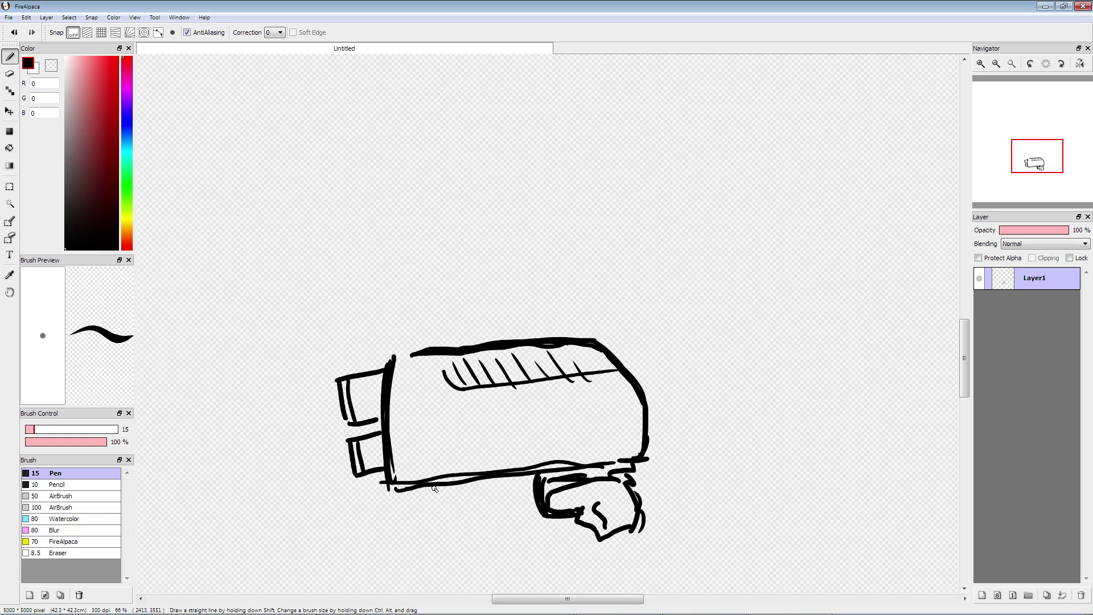
mouse_move(420, 490)
mouse_down()
mouse_move(443, 504)
mouse_move(491, 483)
mouse_up()
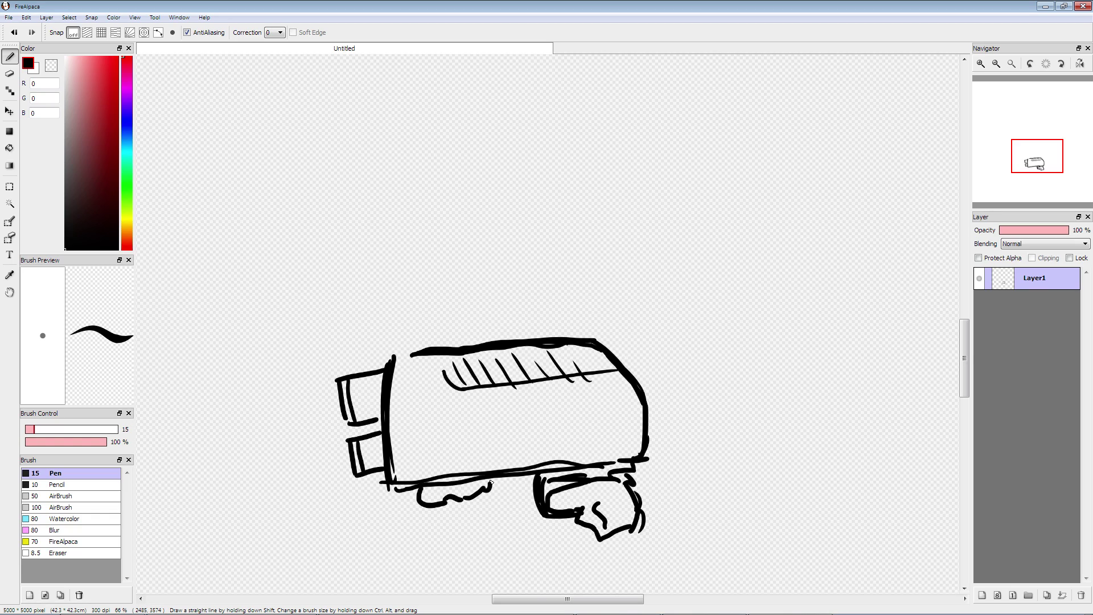
Step: Draw the thick bent arm behind the fist and the tall boxy character's body with a sloping top edge
drag(636, 494, 750, 492)
mouse_move(645, 506)
mouse_down()
mouse_move(782, 502)
mouse_move(656, 497)
mouse_move(760, 500)
mouse_up()
mouse_move(749, 425)
mouse_down()
mouse_move(783, 499)
mouse_move(744, 429)
mouse_move(773, 478)
mouse_move(772, 460)
mouse_move(776, 494)
mouse_move(746, 429)
mouse_up()
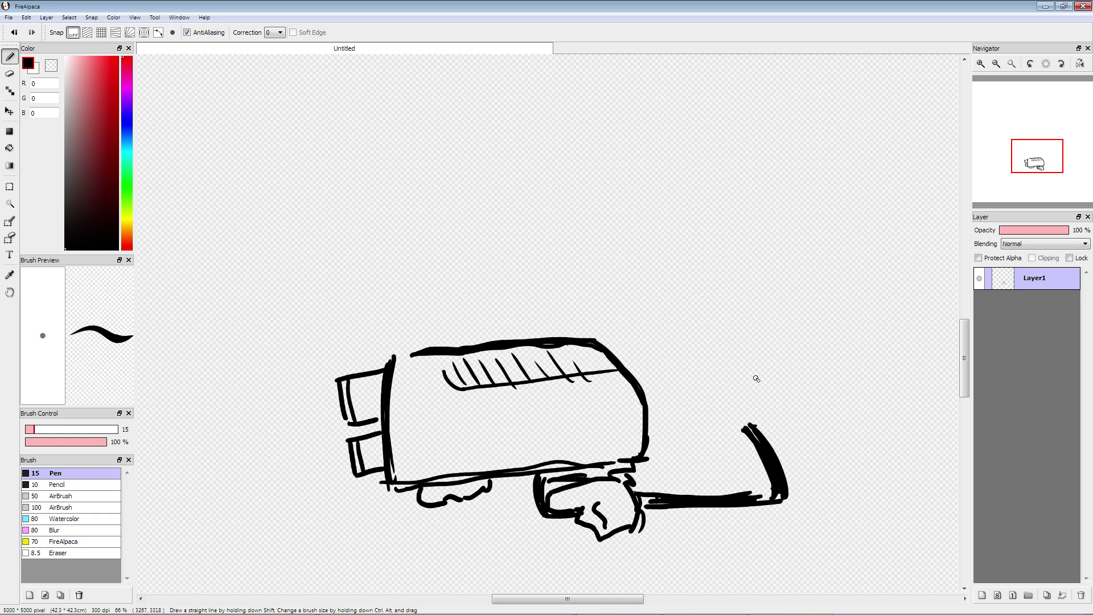
drag(764, 334, 790, 454)
mouse_move(788, 502)
mouse_down()
mouse_move(777, 566)
mouse_move(709, 556)
mouse_move(727, 351)
mouse_move(788, 333)
mouse_up()
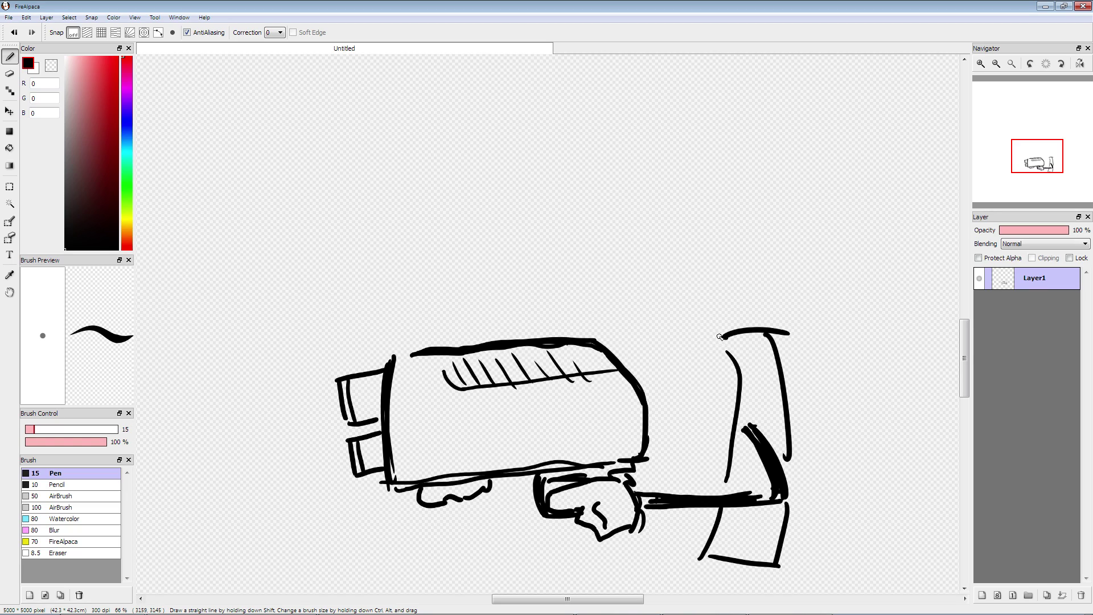
mouse_move(726, 338)
mouse_down()
mouse_move(545, 298)
mouse_move(742, 330)
mouse_up()
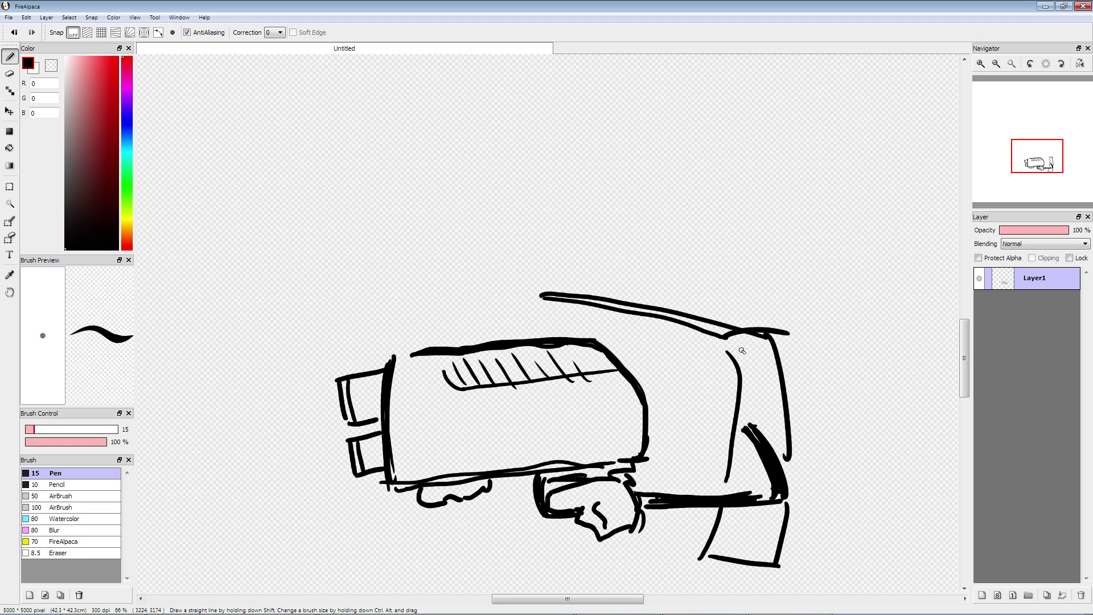
drag(551, 297, 763, 326)
drag(541, 286, 669, 307)
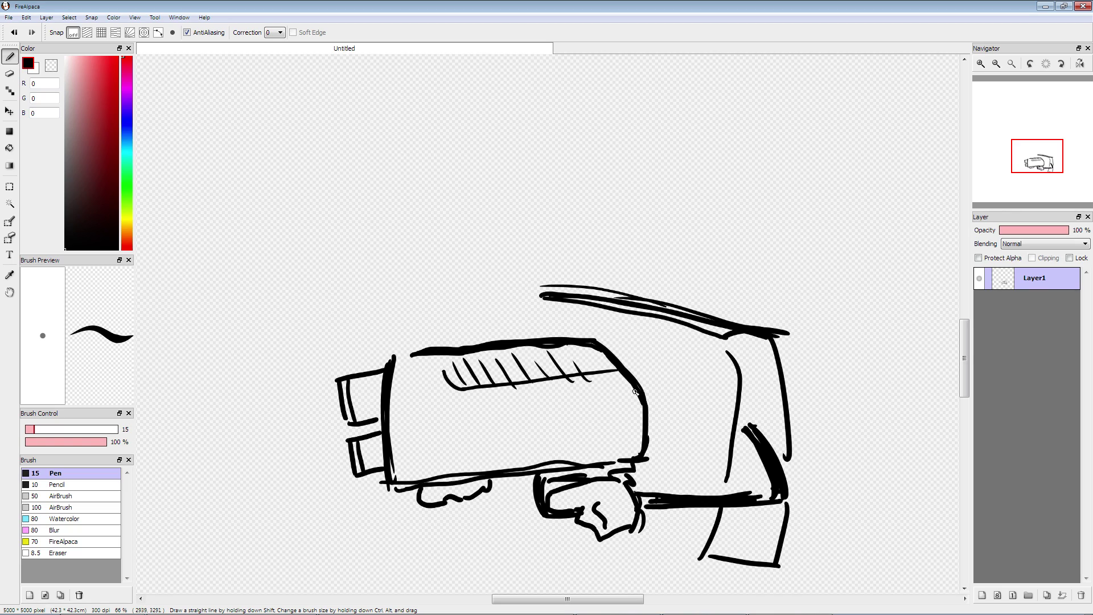
Step: Draw a thick slanted angry brow and a round eye behind the cannon's rear end
drag(647, 405, 705, 369)
mouse_move(643, 393)
mouse_down()
mouse_move(703, 355)
mouse_move(715, 376)
mouse_move(646, 399)
mouse_up()
mouse_move(711, 364)
mouse_down()
mouse_move(655, 398)
mouse_move(697, 354)
mouse_move(674, 448)
mouse_move(653, 433)
mouse_move(652, 411)
mouse_up()
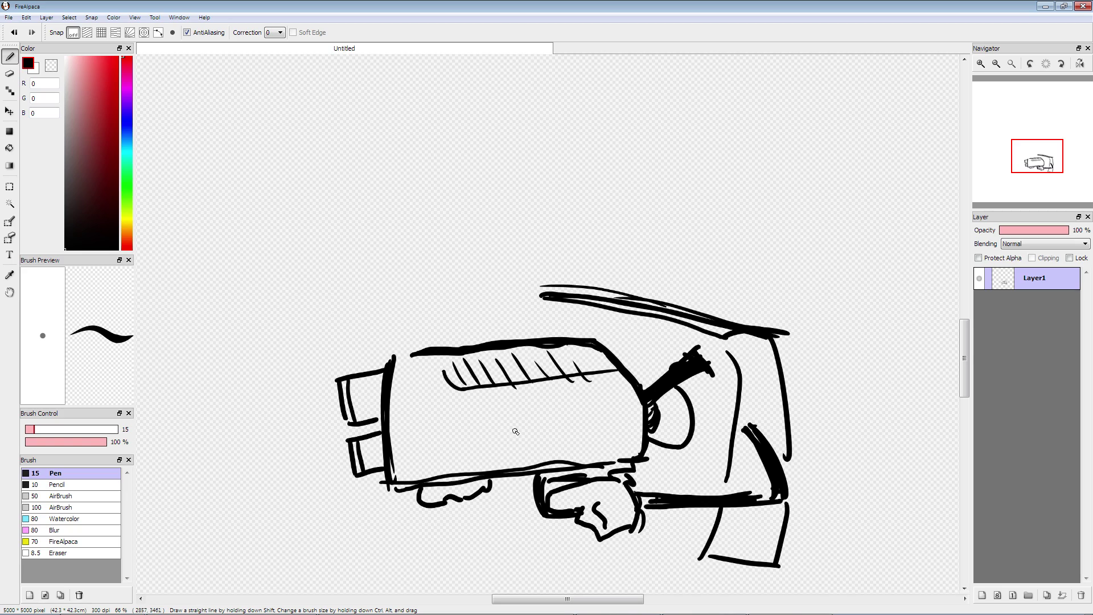
Step: Complete the character's front edge, lower body and legs, and add small wrinkle lines around the eye
drag(540, 297, 543, 325)
drag(631, 362, 655, 349)
mouse_move(694, 556)
mouse_down()
mouse_move(645, 545)
mouse_move(675, 589)
mouse_up()
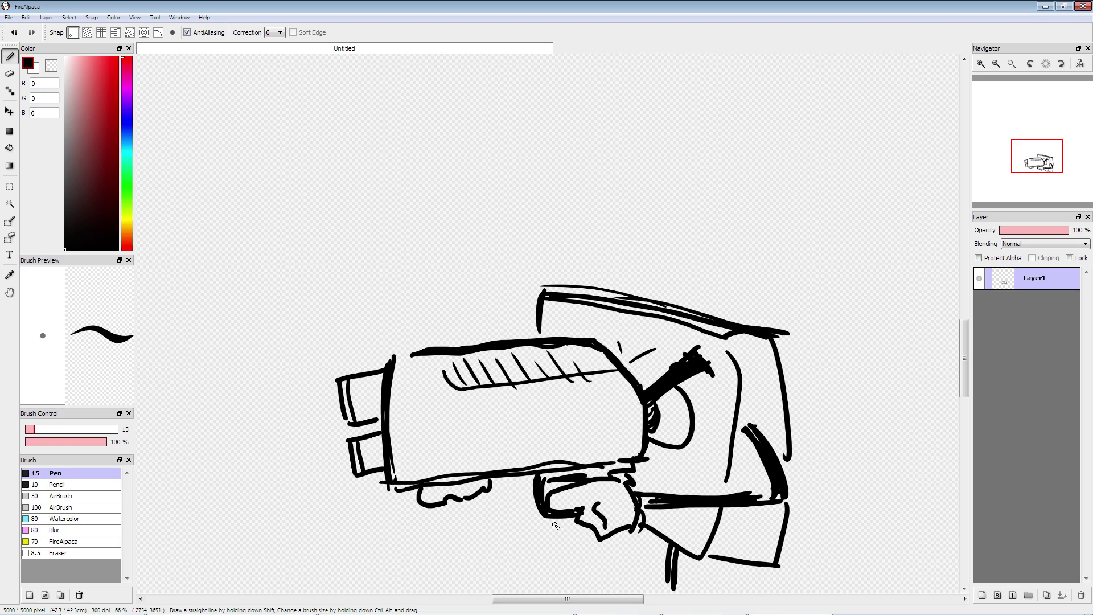
drag(558, 522, 560, 574)
drag(564, 525, 571, 581)
drag(573, 520, 576, 584)
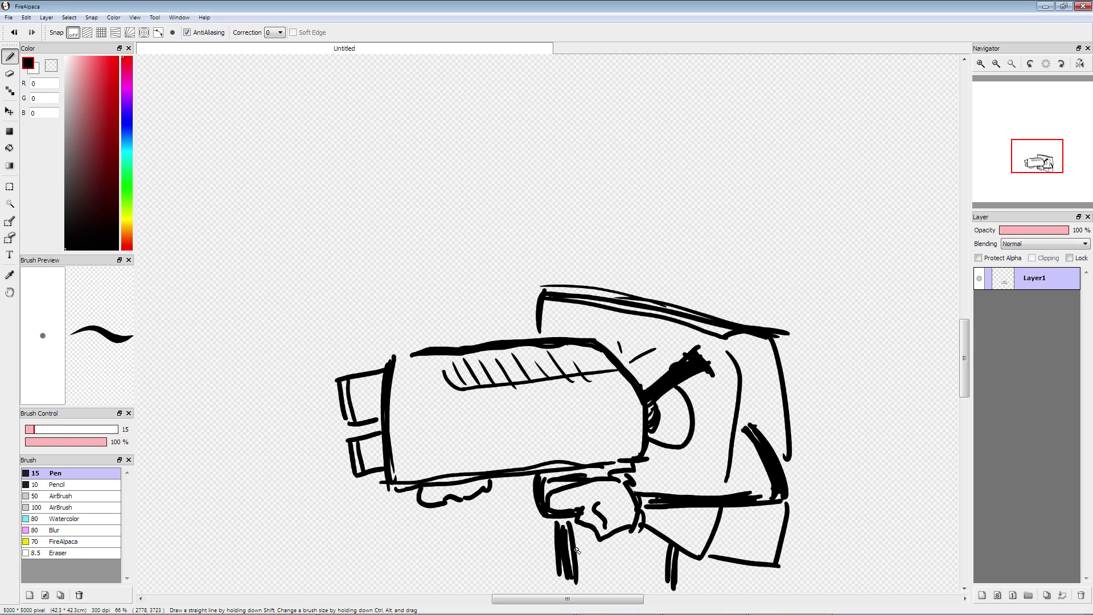
drag(560, 289, 645, 312)
mouse_move(698, 443)
mouse_down()
mouse_move(689, 453)
mouse_move(712, 481)
mouse_move(708, 495)
mouse_up()
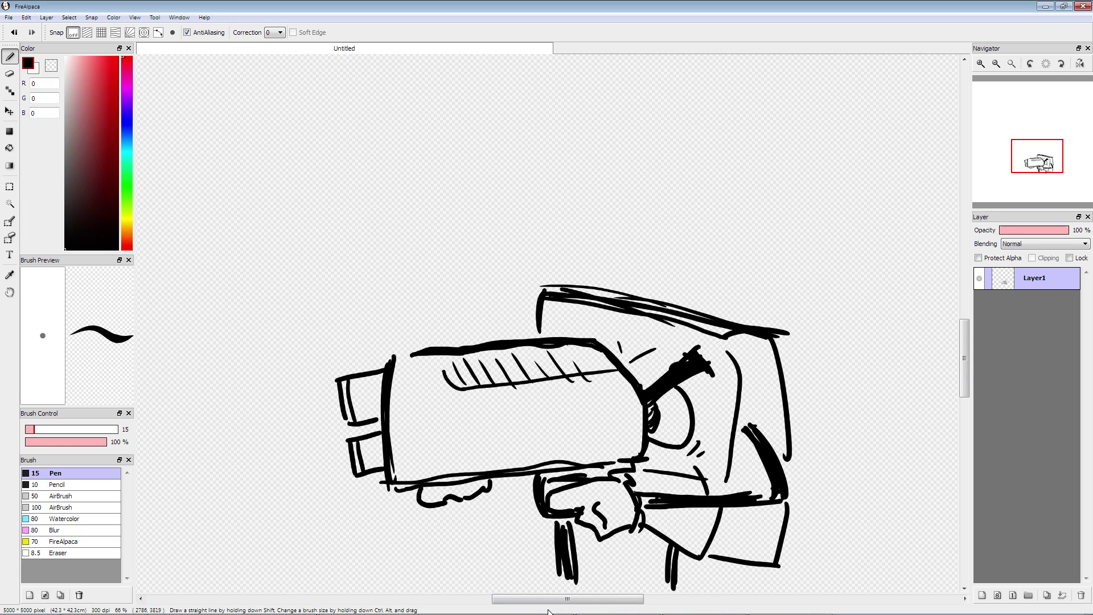
Step: Letter "YOU GUYS" below the cannon drawing
mouse_move(429, 236)
mouse_down()
mouse_move(368, 213)
mouse_move(378, 83)
mouse_up()
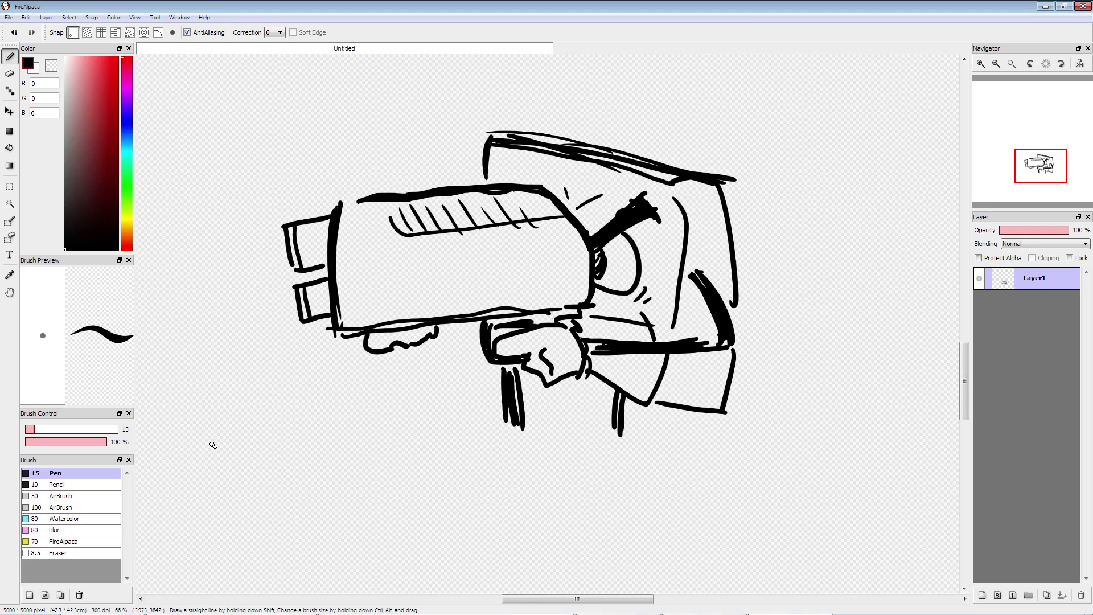
mouse_move(176, 426)
mouse_down()
mouse_move(199, 424)
mouse_move(194, 486)
mouse_up()
mouse_move(216, 440)
mouse_down()
mouse_move(335, 463)
mouse_move(378, 436)
mouse_move(370, 492)
mouse_up()
drag(396, 442, 388, 471)
Step: Continue the caption with the words "GET THE"
drag(457, 454, 472, 478)
drag(486, 459, 504, 493)
drag(476, 464, 506, 454)
mouse_move(481, 476)
mouse_down()
mouse_move(509, 465)
mouse_move(518, 488)
mouse_up()
mouse_move(503, 459)
mouse_down()
mouse_move(537, 454)
mouse_move(588, 500)
mouse_up()
mouse_move(568, 463)
mouse_down()
mouse_move(618, 459)
mouse_move(610, 502)
mouse_up()
drag(602, 481, 636, 478)
mouse_move(636, 462)
mouse_down()
mouse_move(632, 496)
mouse_move(666, 495)
mouse_move(663, 481)
mouse_up()
Step: Finish the caption with the word "CANNON"
mouse_move(729, 464)
mouse_down()
mouse_move(732, 493)
mouse_move(762, 500)
mouse_up()
mouse_move(738, 481)
mouse_down()
mouse_move(774, 479)
mouse_move(795, 458)
mouse_up()
mouse_move(802, 499)
mouse_down()
mouse_move(819, 464)
mouse_move(835, 471)
mouse_move(873, 459)
mouse_up()
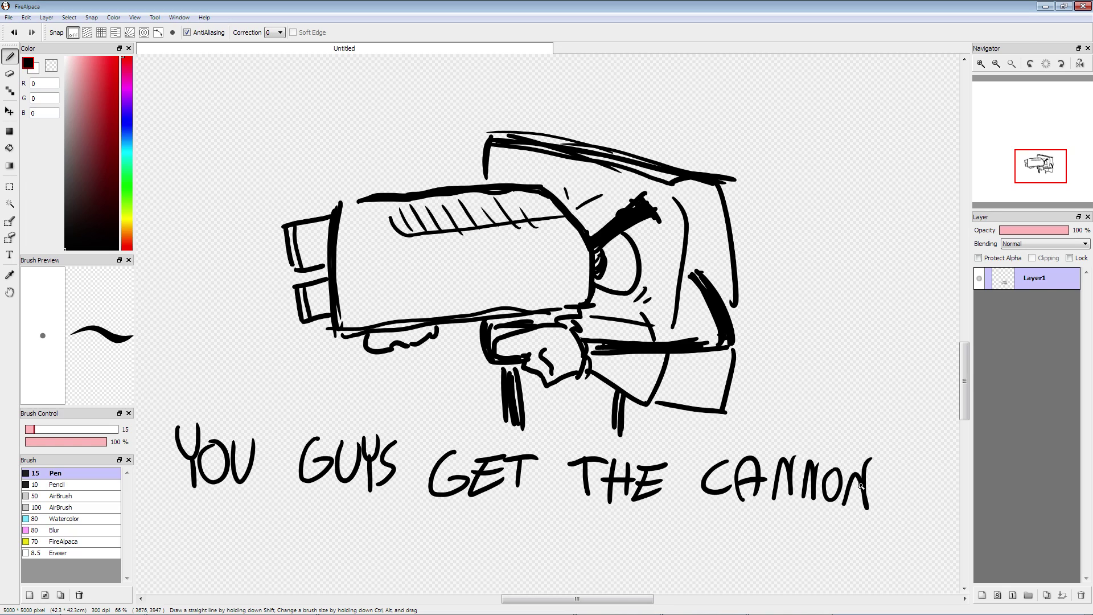
Step: Draw short burst lines above the cannon's front end and letter "PLOP!" over them
drag(556, 380, 567, 418)
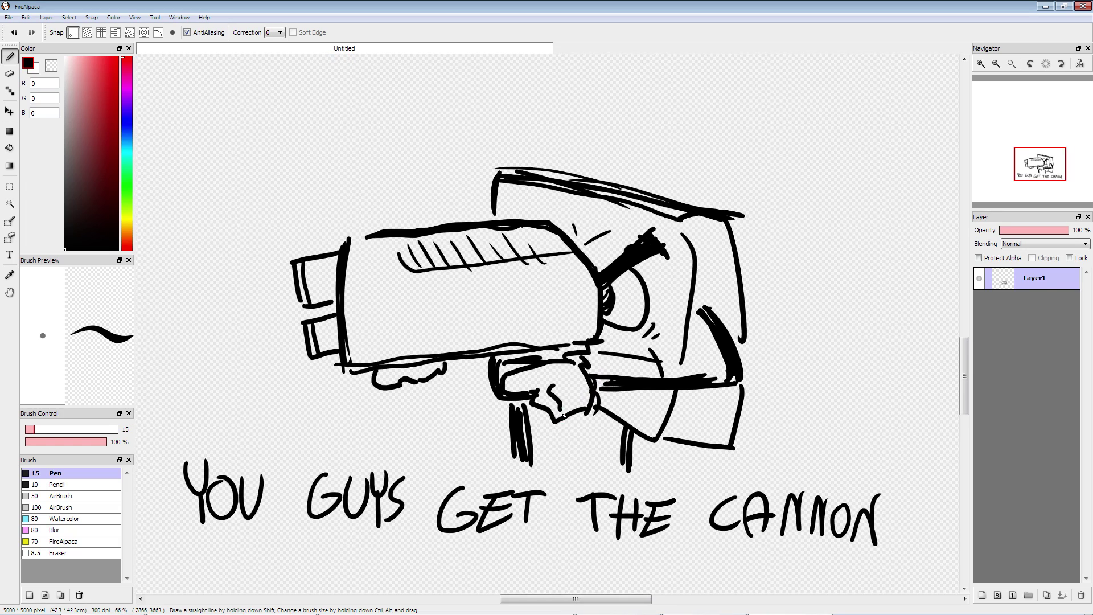
mouse_move(353, 172)
mouse_down()
mouse_move(366, 213)
mouse_move(332, 219)
mouse_up()
drag(248, 149, 266, 180)
drag(249, 145, 256, 167)
mouse_move(282, 132)
mouse_down()
mouse_move(295, 166)
mouse_move(316, 150)
mouse_up()
drag(330, 126, 343, 114)
drag(343, 114, 349, 130)
drag(377, 93, 374, 131)
click(380, 147)
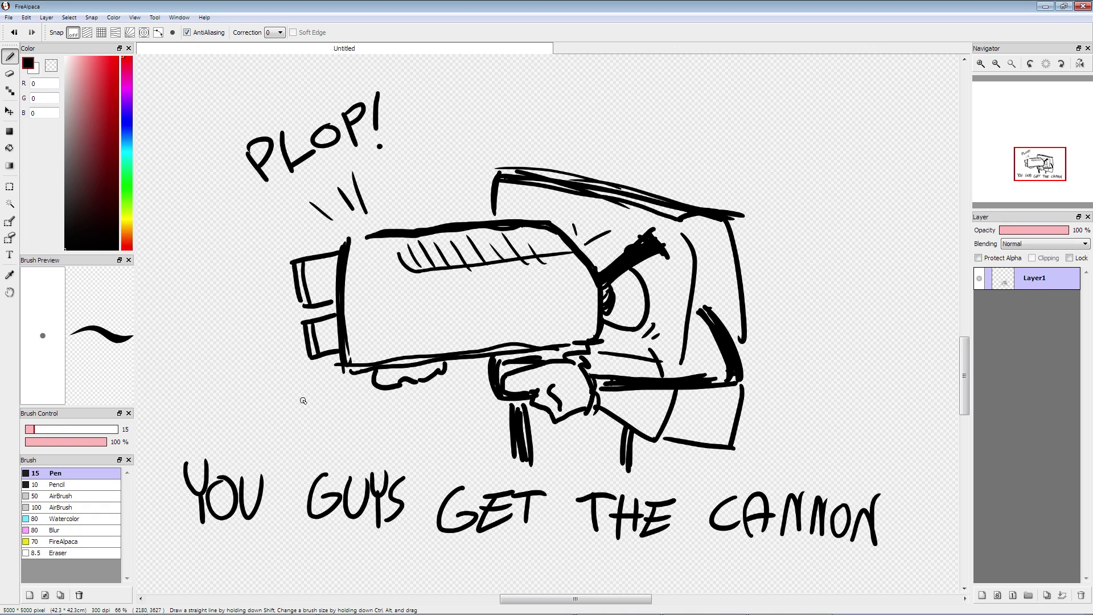
Step: Clear the drawing from Layer1 and outline a small box low on the canvas
key(Delete)
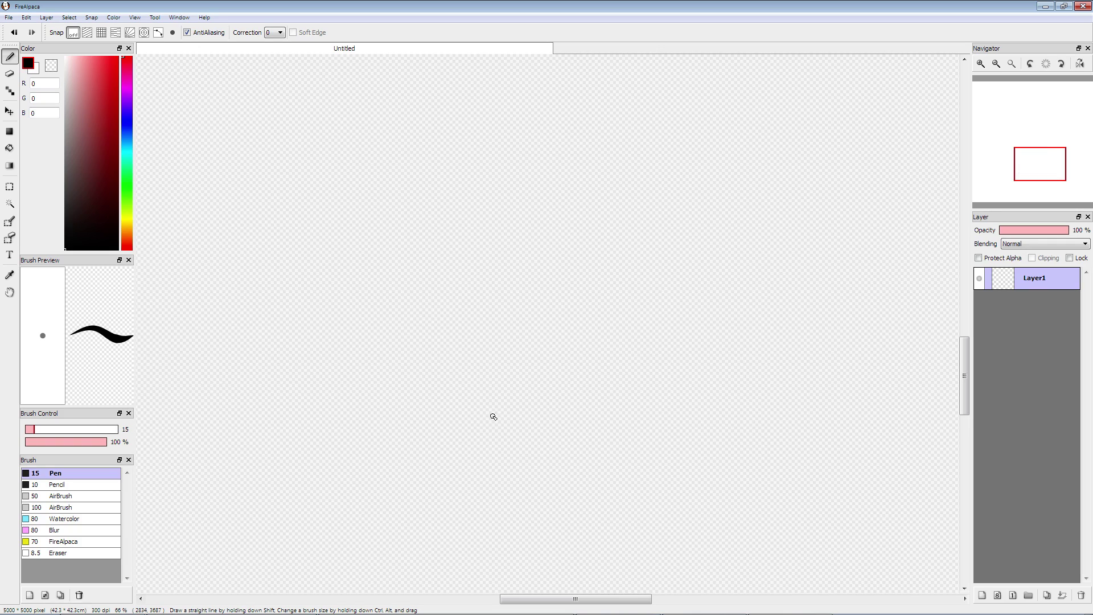
drag(456, 464, 451, 554)
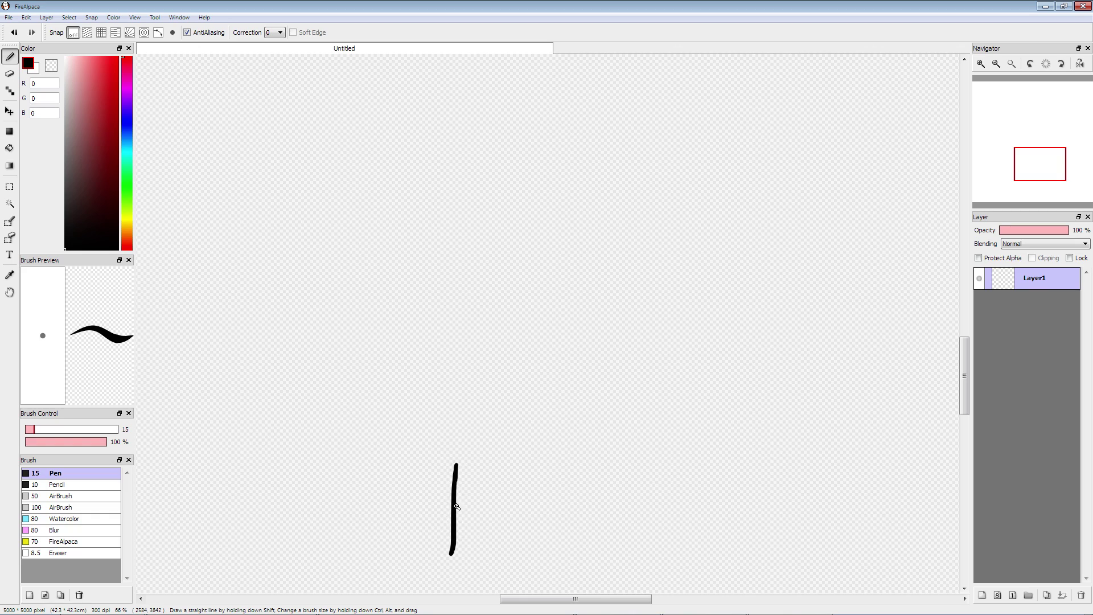
mouse_move(458, 464)
mouse_down()
mouse_move(605, 466)
mouse_move(601, 560)
mouse_up()
mouse_move(453, 545)
mouse_down()
mouse_move(453, 574)
mouse_move(480, 581)
mouse_move(604, 580)
mouse_move(606, 501)
mouse_up()
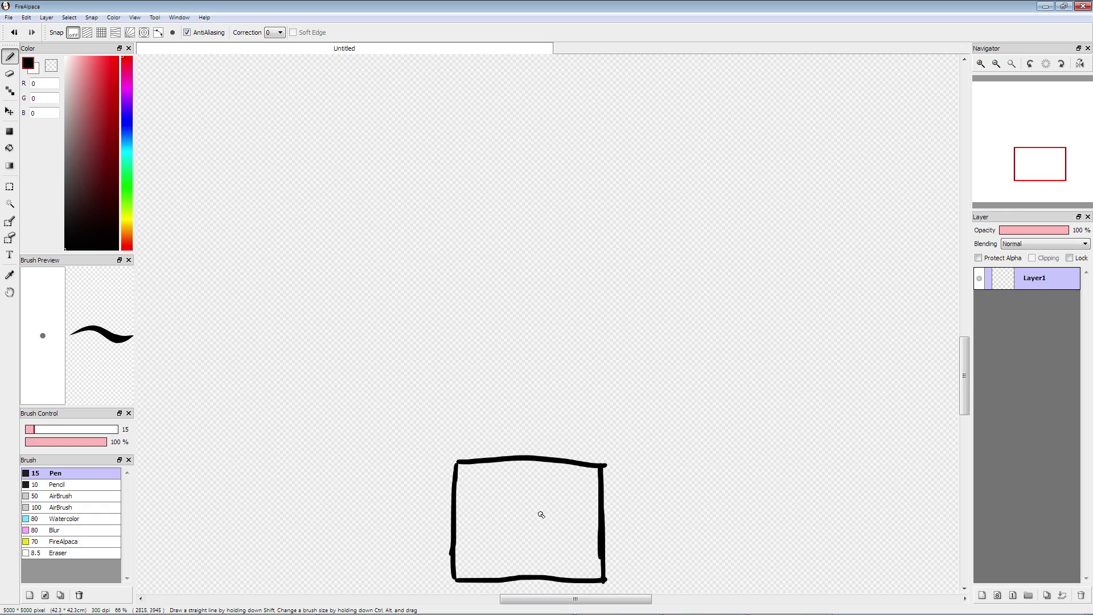
Step: Draw slanted thick eyebrows and glaring eyes with lines beneath them inside the box
drag(533, 524, 574, 495)
drag(519, 524, 475, 493)
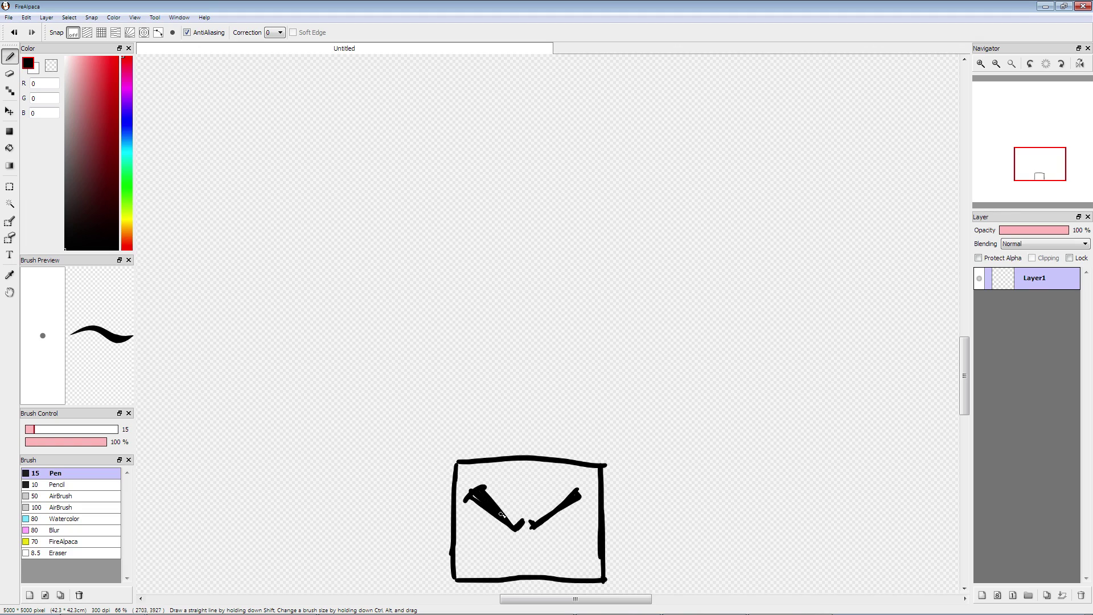
drag(535, 538, 586, 540)
mouse_move(517, 538)
mouse_down()
mouse_move(464, 539)
mouse_move(481, 510)
mouse_up()
mouse_move(563, 540)
mouse_down()
mouse_move(576, 509)
mouse_move(565, 503)
mouse_move(467, 553)
mouse_up()
drag(572, 549, 582, 556)
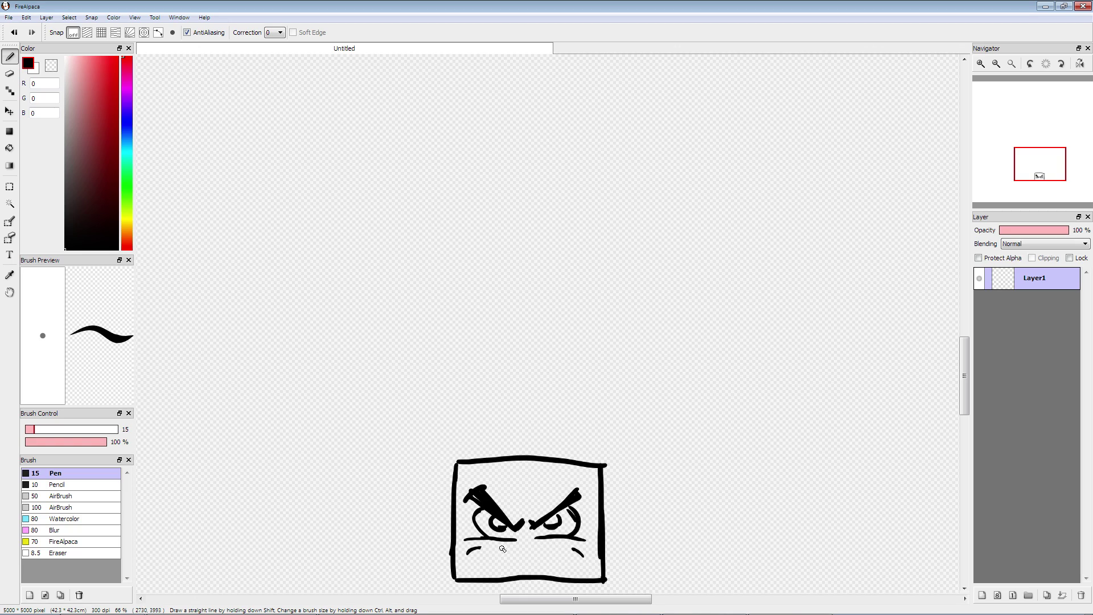
Step: Draw a toothy grin on the box face and thin wavy arm lines extending from its lower corner
mouse_move(477, 550)
mouse_down()
mouse_move(582, 553)
mouse_move(551, 581)
mouse_move(653, 521)
mouse_up()
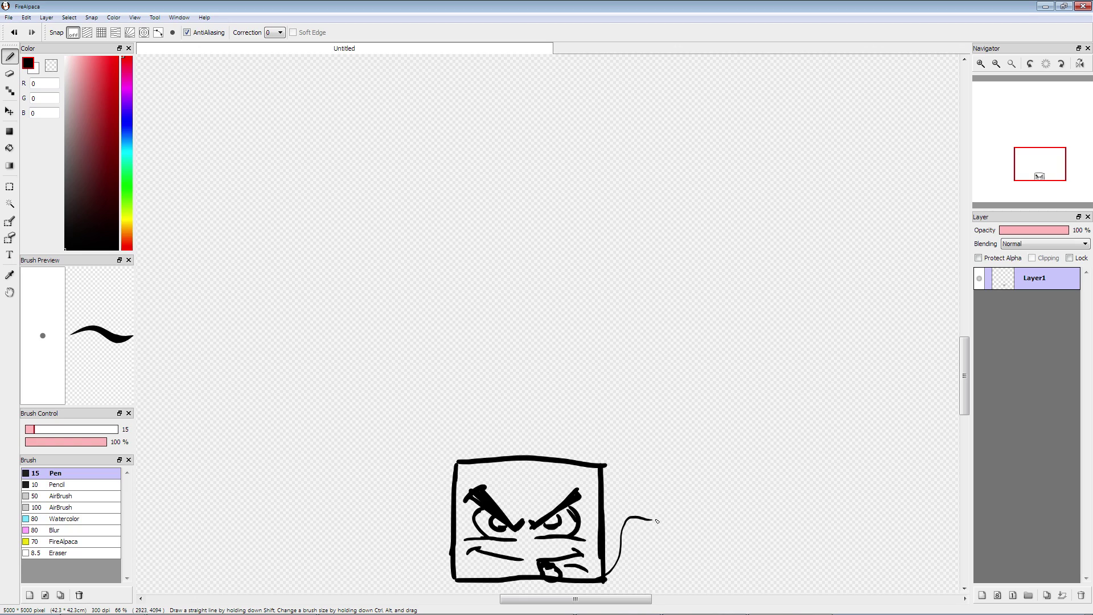
mouse_move(561, 580)
mouse_down()
mouse_move(654, 515)
mouse_move(724, 483)
mouse_up()
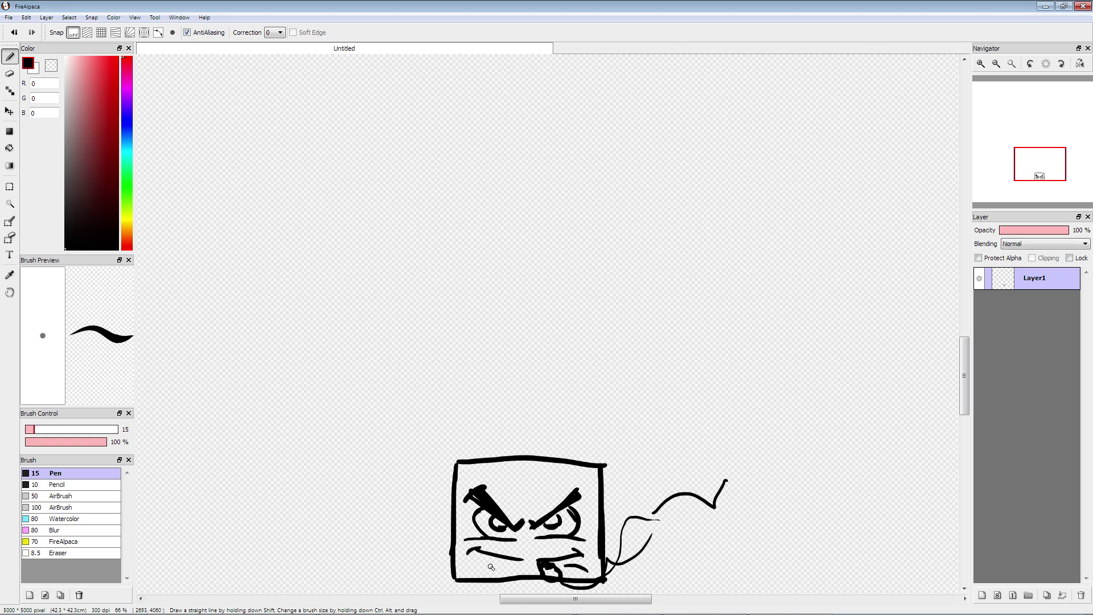
mouse_move(481, 553)
mouse_down()
mouse_move(521, 573)
mouse_move(548, 571)
mouse_move(504, 566)
mouse_up()
mouse_move(510, 561)
mouse_down()
mouse_move(518, 571)
mouse_move(571, 559)
mouse_move(506, 549)
mouse_up()
drag(541, 544, 525, 550)
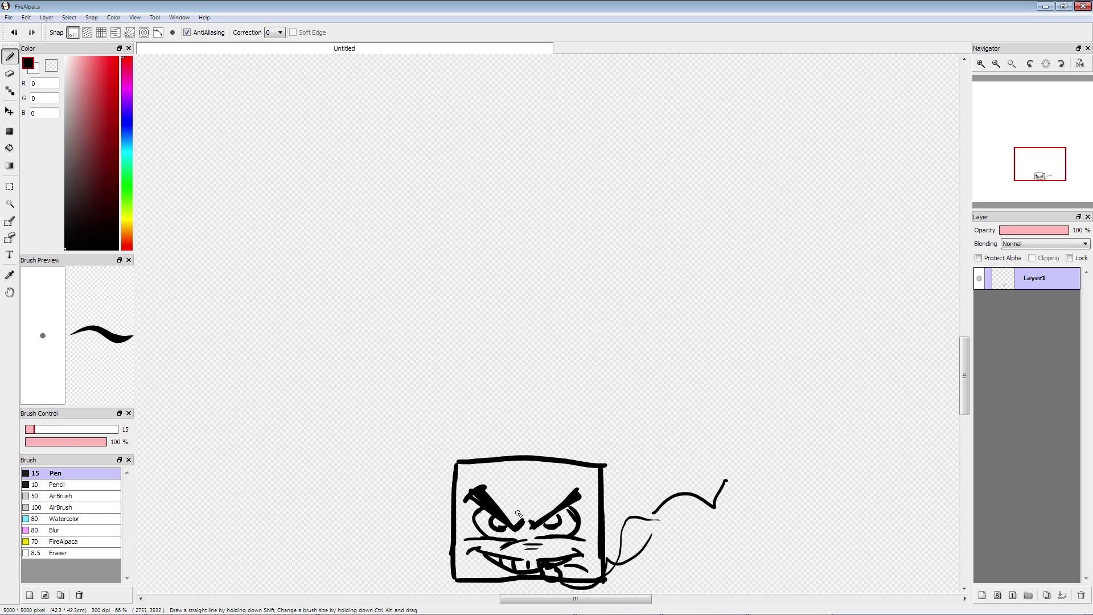
Step: Add crease marks to the box face's forehead and between its eyebrows
drag(472, 475, 470, 487)
drag(588, 477, 586, 485)
mouse_move(531, 506)
mouse_down()
mouse_move(551, 496)
mouse_move(524, 503)
mouse_up()
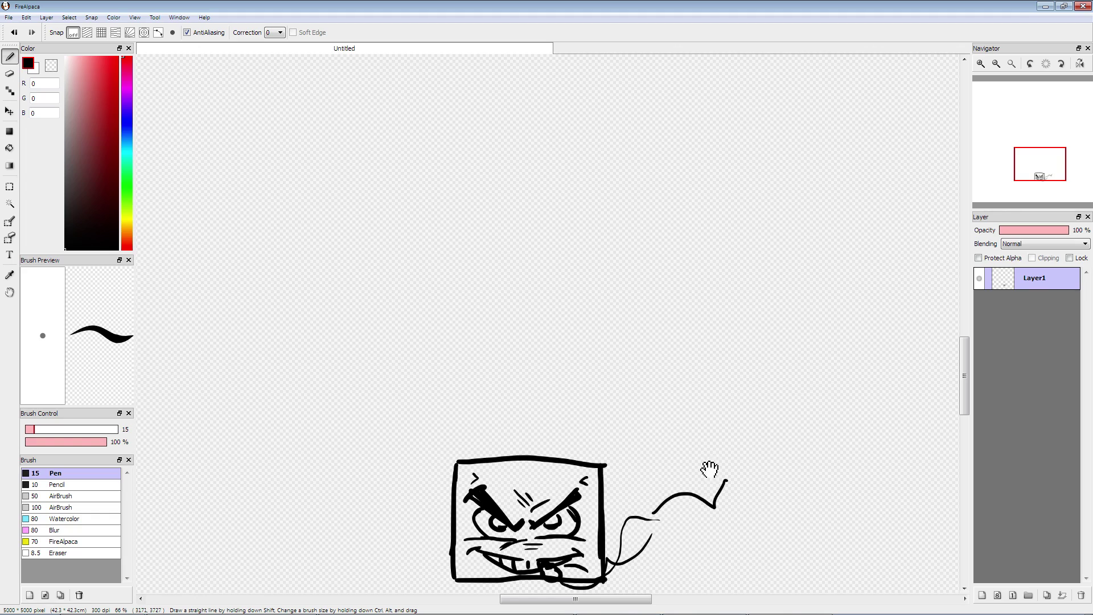
Step: Outline a large, tilted rounded body behind and above the box face
mouse_move(825, 525)
mouse_down()
mouse_move(823, 435)
mouse_move(823, 536)
mouse_move(837, 441)
mouse_move(803, 432)
mouse_move(814, 420)
mouse_move(826, 428)
mouse_move(731, 347)
mouse_move(724, 357)
mouse_move(716, 339)
mouse_move(689, 335)
mouse_move(811, 400)
mouse_move(825, 446)
mouse_up()
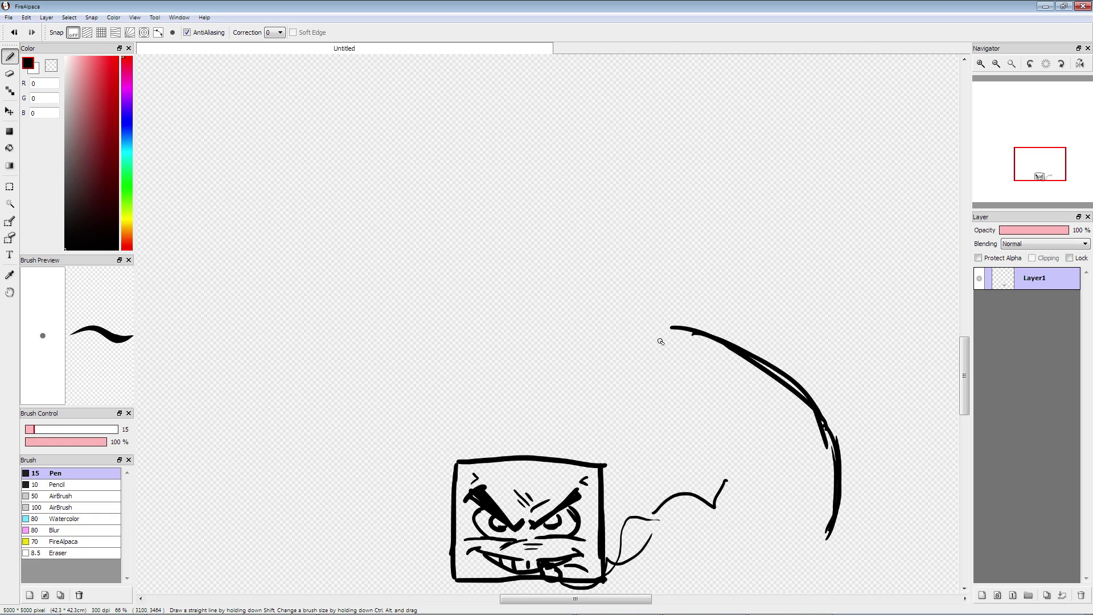
mouse_move(673, 327)
mouse_down()
mouse_move(631, 350)
mouse_move(609, 383)
mouse_move(603, 455)
mouse_move(634, 357)
mouse_move(691, 335)
mouse_up()
mouse_move(610, 482)
mouse_down()
mouse_move(796, 563)
mouse_move(829, 531)
mouse_up()
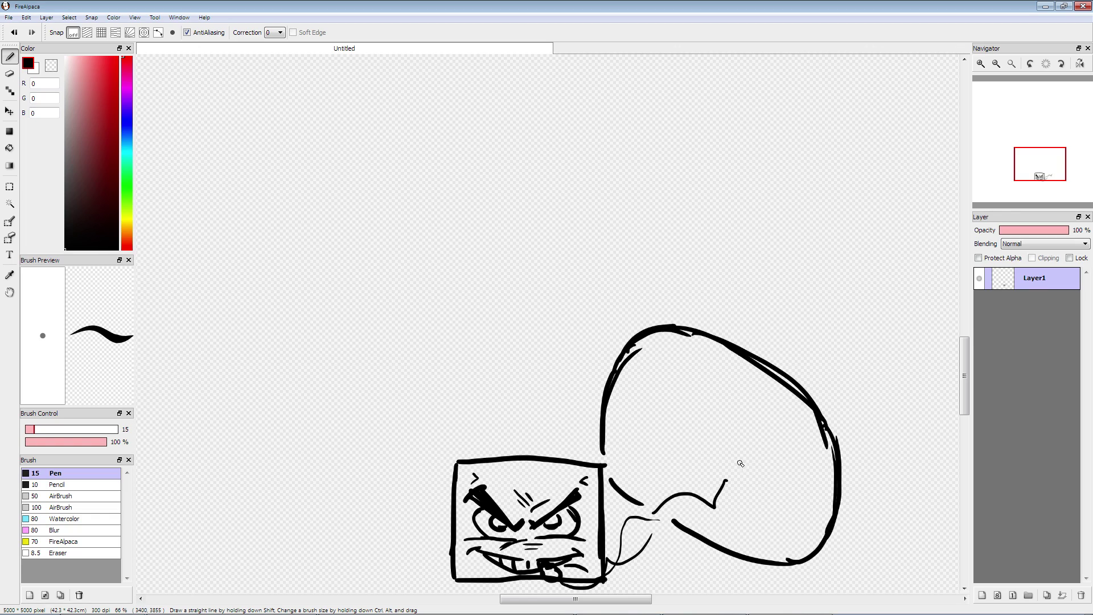
Step: Draw a curved band on the large body's upper side and fill it with hatching
drag(674, 377, 785, 450)
mouse_move(686, 371)
mouse_down()
mouse_move(730, 353)
mouse_move(713, 373)
mouse_up()
mouse_move(697, 391)
mouse_down()
mouse_move(752, 371)
mouse_move(771, 380)
mouse_up()
drag(746, 415, 802, 398)
mouse_move(738, 429)
mouse_down()
mouse_move(806, 419)
mouse_move(797, 438)
mouse_up()
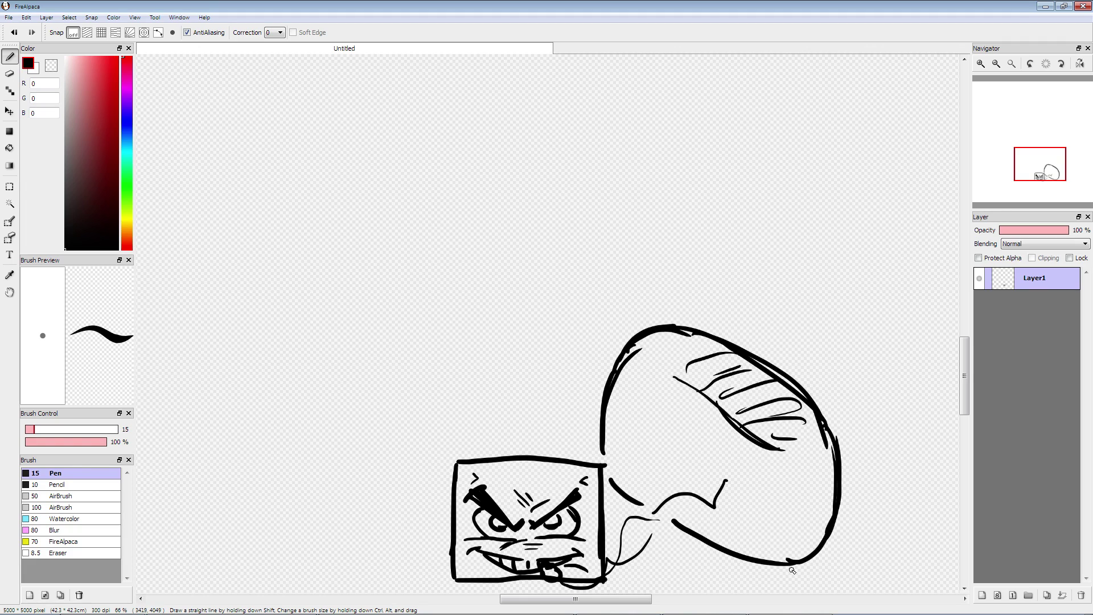
Step: Draw small feet under the large body with shading, and two rounded bumps on its front edge
mouse_move(801, 570)
mouse_down()
mouse_move(822, 582)
mouse_move(835, 568)
mouse_move(800, 555)
mouse_up()
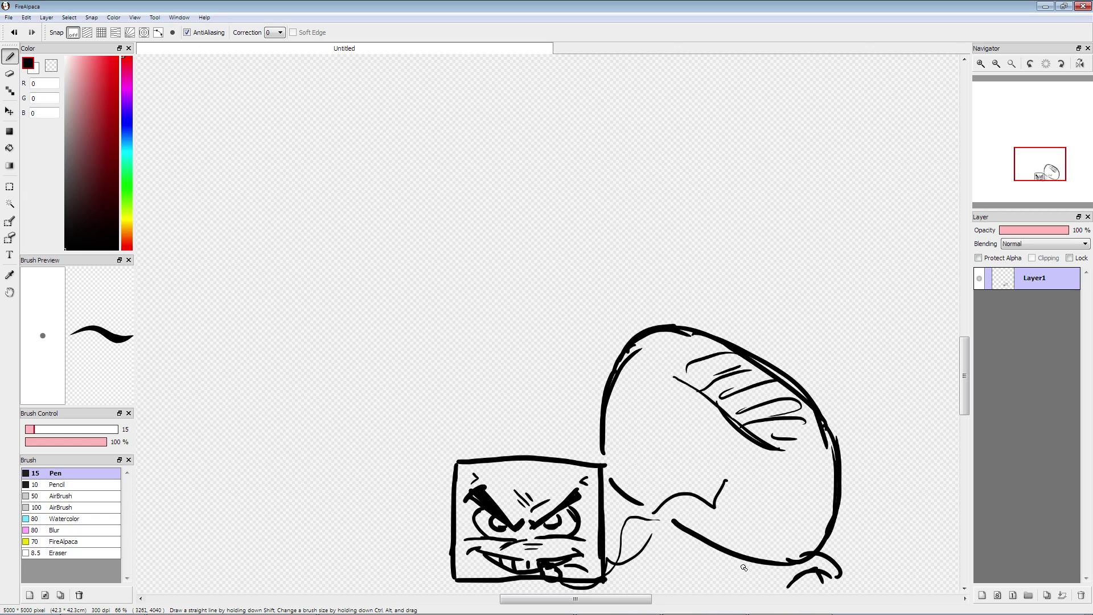
mouse_move(765, 564)
mouse_down()
mouse_move(731, 557)
mouse_move(716, 576)
mouse_move(742, 586)
mouse_up()
drag(751, 573, 750, 584)
drag(709, 545, 706, 575)
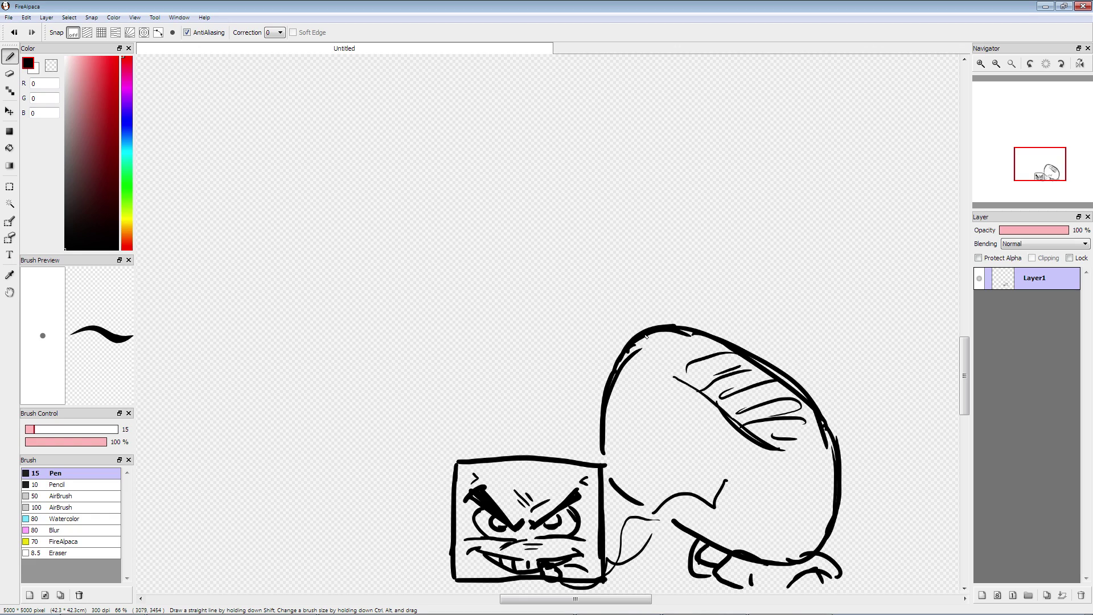
mouse_move(625, 329)
mouse_down()
mouse_move(588, 418)
mouse_move(592, 443)
mouse_up()
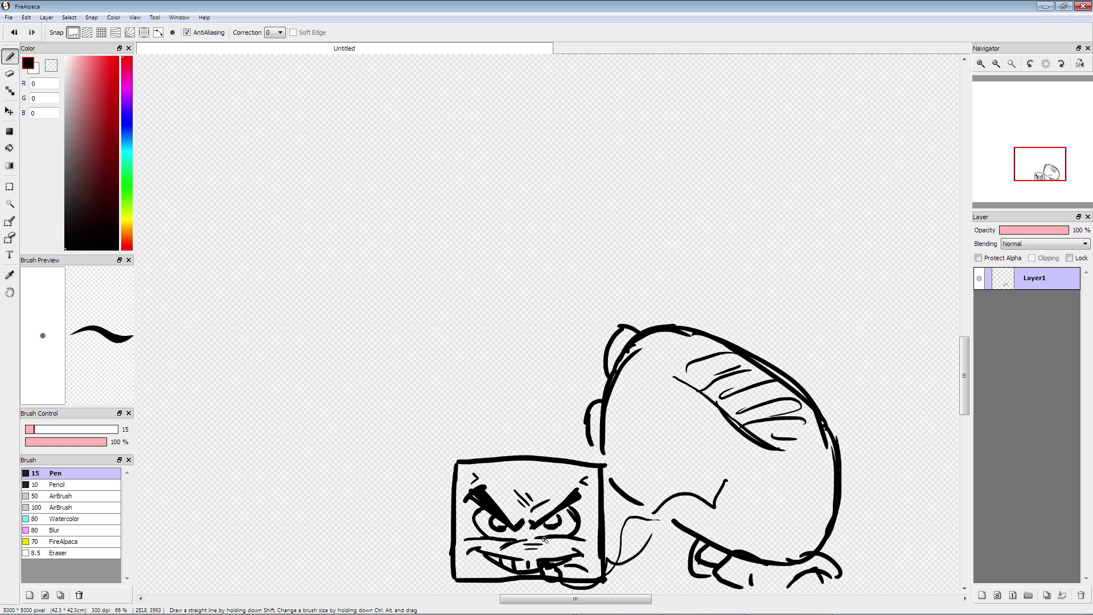
mouse_move(799, 577)
mouse_down()
mouse_move(790, 588)
mouse_move(822, 589)
mouse_up()
mouse_move(715, 596)
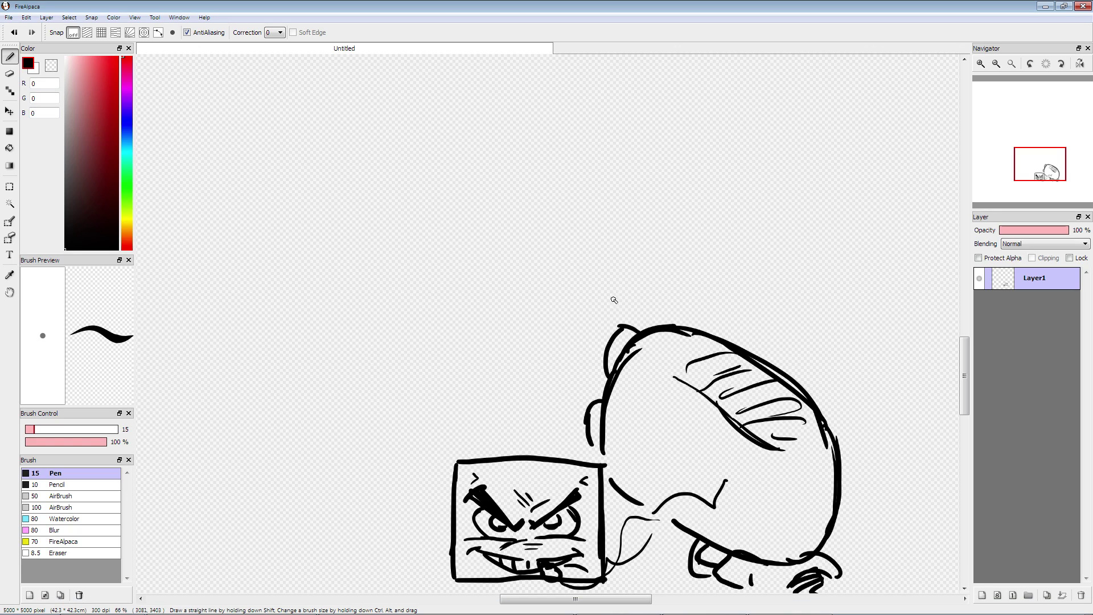
Step: Draw curling smoke puffs around the two front bumps and thicken the bumps' outlines
mouse_move(642, 324)
mouse_down()
mouse_move(645, 270)
mouse_move(645, 292)
mouse_move(572, 327)
mouse_up()
mouse_move(564, 366)
mouse_down()
mouse_move(582, 358)
mouse_move(535, 418)
mouse_up()
drag(539, 433, 572, 446)
drag(571, 394, 571, 433)
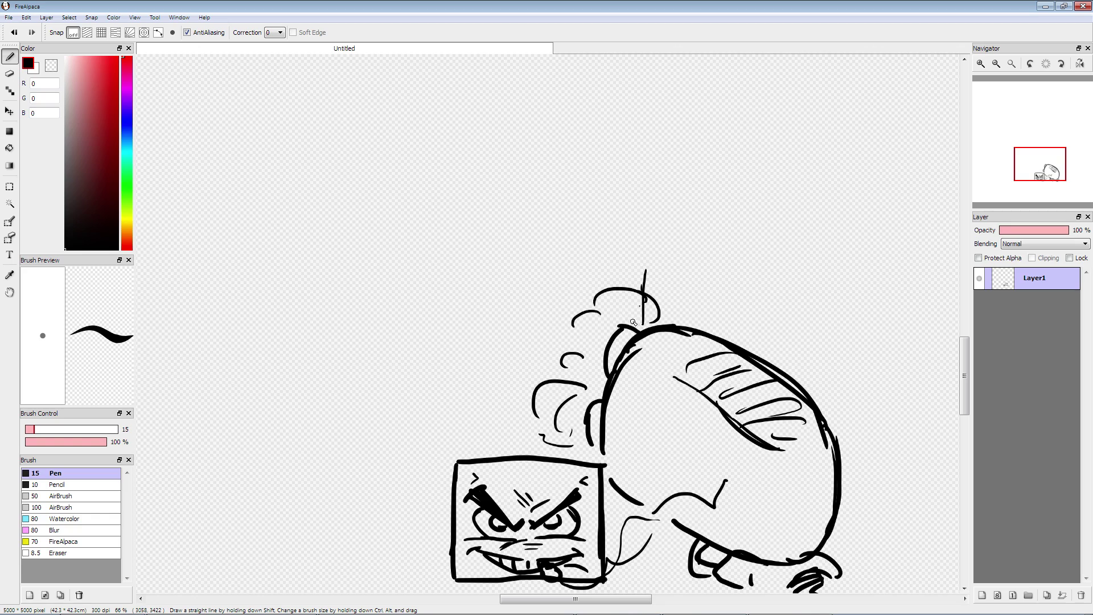
drag(626, 337, 610, 348)
drag(600, 407, 587, 453)
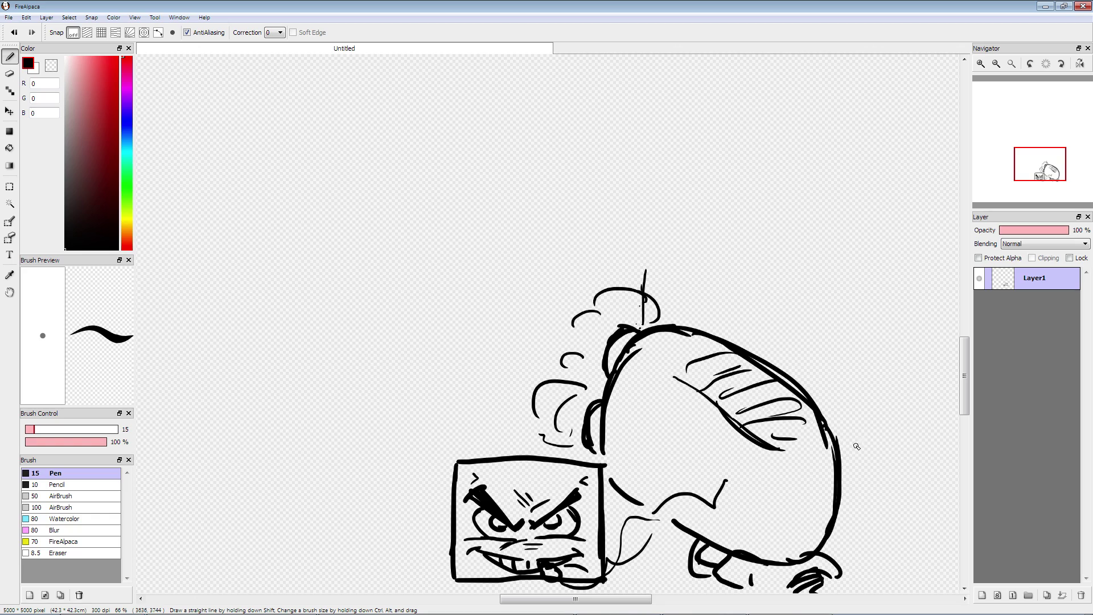
Step: Add motion lines behind the large body and dark hatching on both sides of the box face
drag(845, 426, 855, 489)
drag(869, 456, 865, 489)
mouse_move(609, 494)
mouse_down()
mouse_move(618, 518)
mouse_move(635, 512)
mouse_move(607, 520)
mouse_up()
mouse_move(444, 525)
mouse_down()
mouse_move(408, 563)
mouse_move(440, 533)
mouse_move(415, 571)
mouse_move(432, 564)
mouse_move(406, 581)
mouse_up()
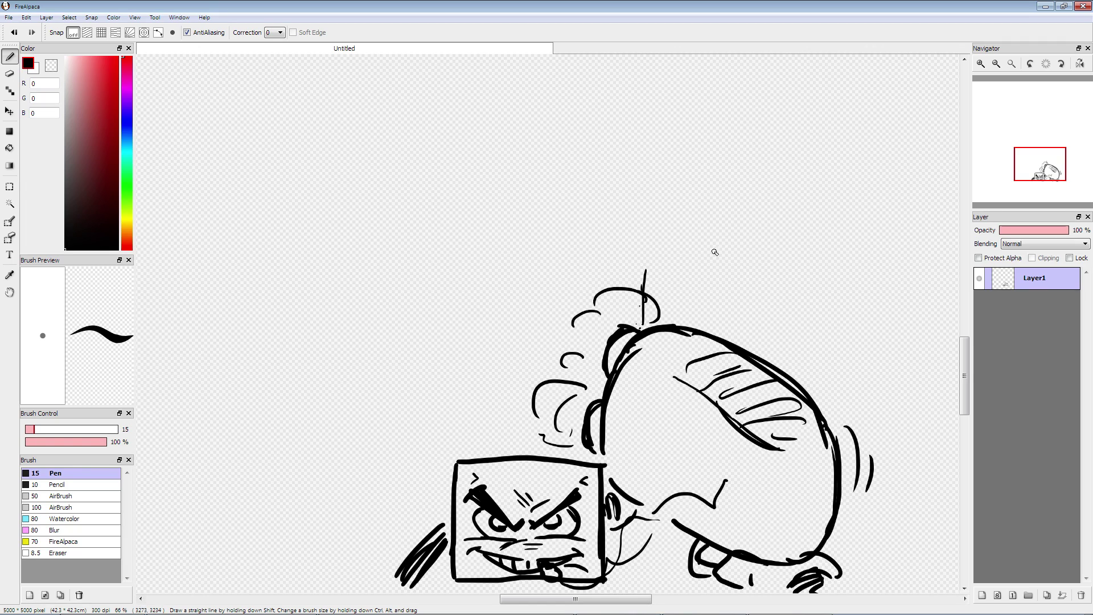
Step: Letter "PHEW! PHEW!" on two lines above the large body
mouse_move(690, 259)
mouse_down()
mouse_move(698, 291)
mouse_move(712, 268)
mouse_move(720, 296)
mouse_up()
mouse_move(736, 258)
mouse_down()
mouse_move(737, 291)
mouse_move(735, 276)
mouse_up()
mouse_move(747, 260)
mouse_down()
mouse_move(769, 289)
mouse_move(770, 255)
mouse_up()
mouse_move(745, 278)
mouse_down()
mouse_move(789, 263)
mouse_move(794, 292)
mouse_up()
drag(807, 246, 805, 265)
click(807, 271)
click(810, 294)
mouse_move(751, 314)
mouse_down()
mouse_move(758, 347)
mouse_move(759, 333)
mouse_move(776, 345)
mouse_up()
drag(792, 311, 791, 344)
mouse_move(779, 327)
mouse_down()
mouse_move(819, 339)
mouse_move(821, 325)
mouse_up()
mouse_move(832, 309)
mouse_down()
mouse_move(836, 323)
mouse_move(857, 304)
mouse_up()
drag(873, 287, 866, 331)
click(865, 343)
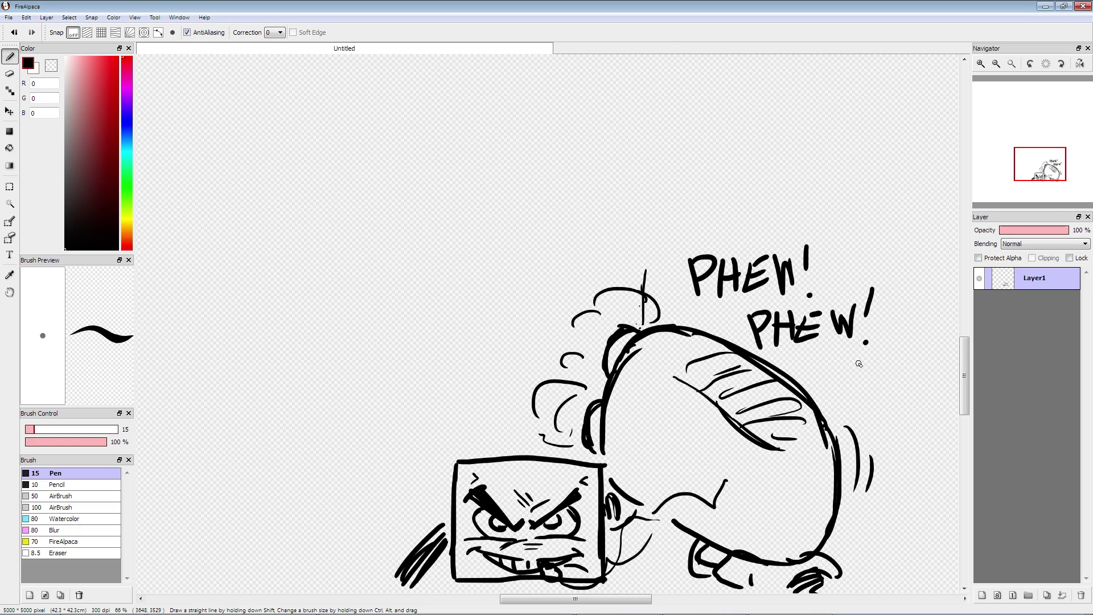
Step: Darken the hatching beside the box face and letter "100%" above it
drag(449, 553, 415, 585)
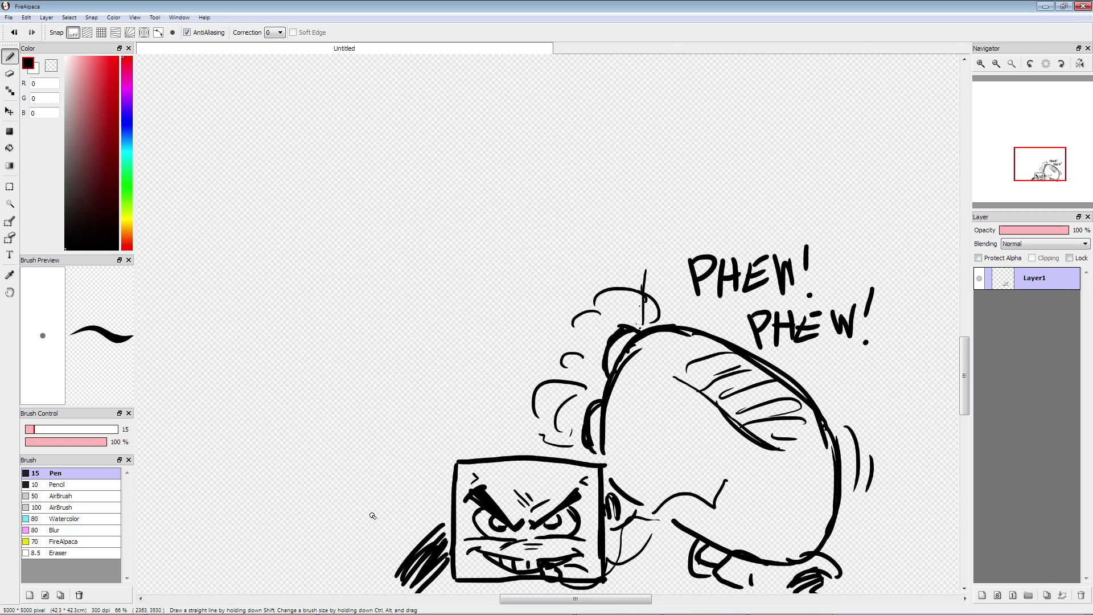
mouse_move(351, 472)
mouse_down()
mouse_move(356, 500)
mouse_move(387, 472)
mouse_move(407, 490)
mouse_up()
click(427, 490)
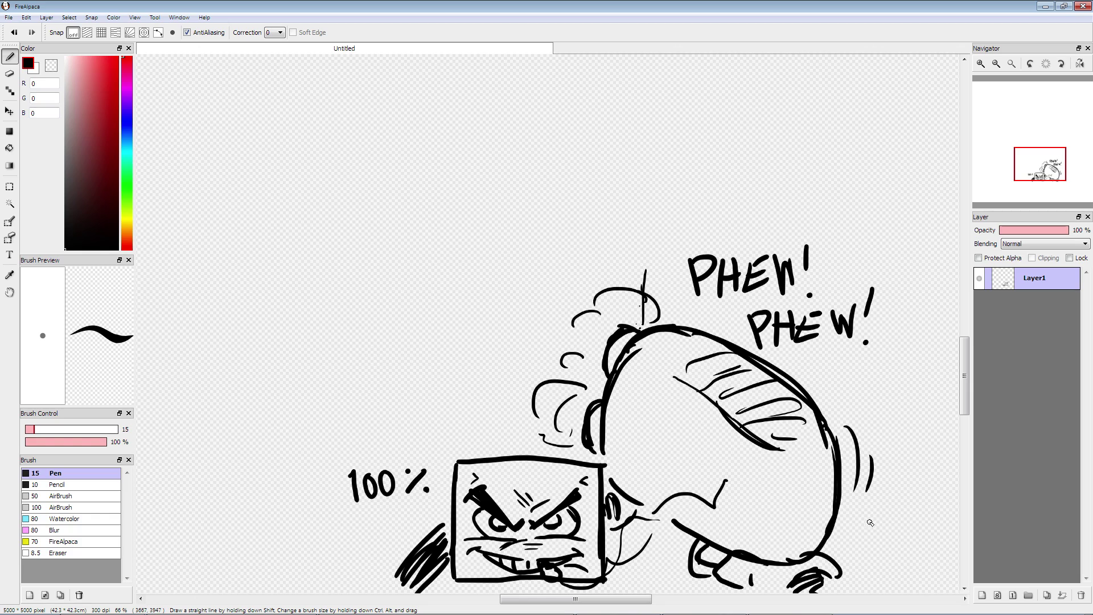
Step: Letter "GUN:" behind the large body with an infinity symbol beneath it
drag(877, 519, 880, 533)
mouse_move(885, 519)
mouse_down()
mouse_move(890, 541)
mouse_move(898, 520)
mouse_up()
drag(904, 541, 920, 520)
click(929, 529)
click(932, 536)
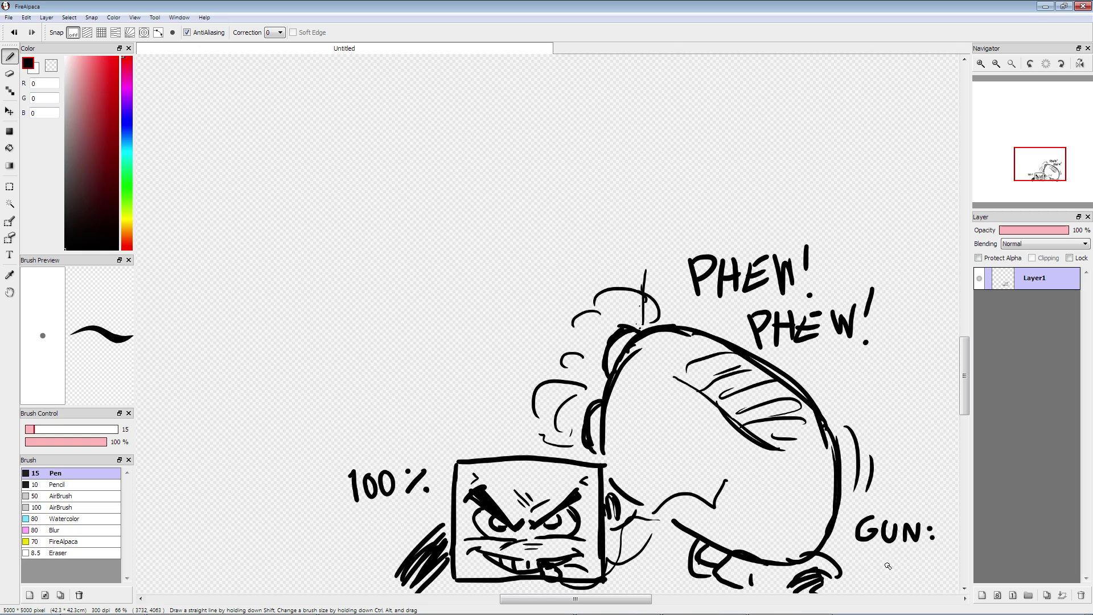
mouse_move(888, 566)
mouse_down()
mouse_move(867, 576)
mouse_move(912, 566)
mouse_move(880, 569)
mouse_up()
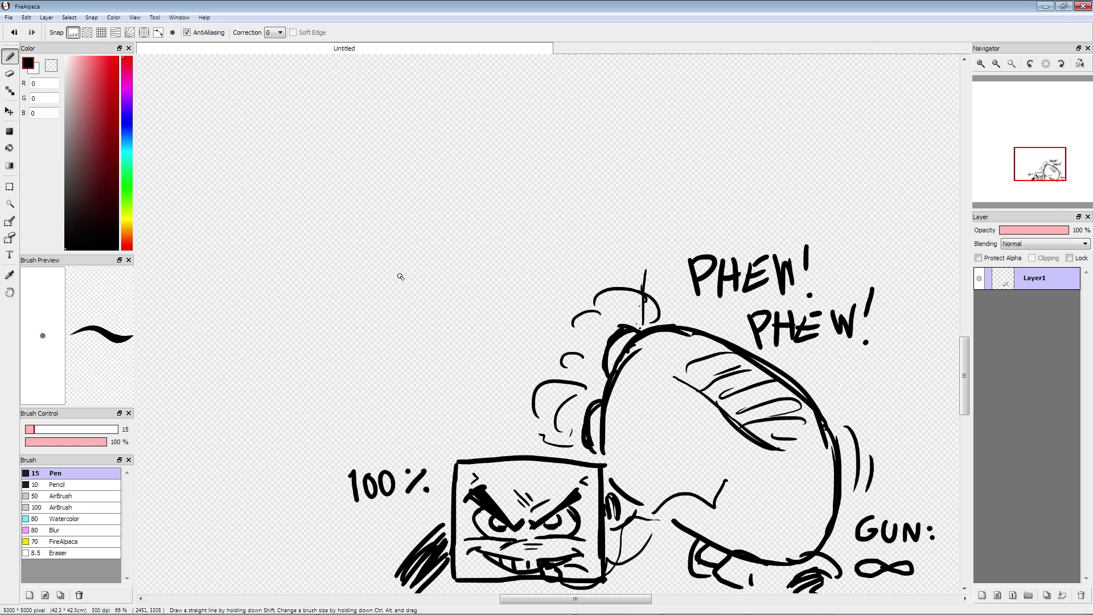
Step: Draw a small round character with a bursting head, flying bits and one eye popped out
mouse_move(463, 230)
mouse_down()
mouse_move(478, 233)
mouse_move(496, 278)
mouse_move(456, 291)
mouse_move(441, 281)
mouse_up()
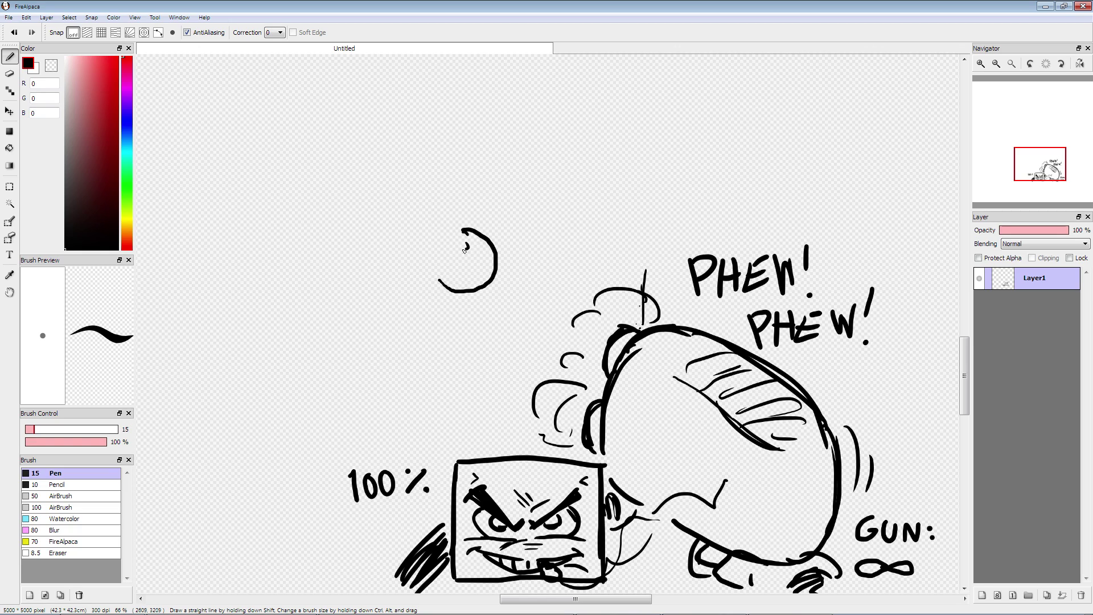
drag(450, 252, 436, 275)
mouse_move(451, 231)
mouse_down()
mouse_move(448, 240)
mouse_move(460, 211)
mouse_move(411, 236)
mouse_up()
click(416, 248)
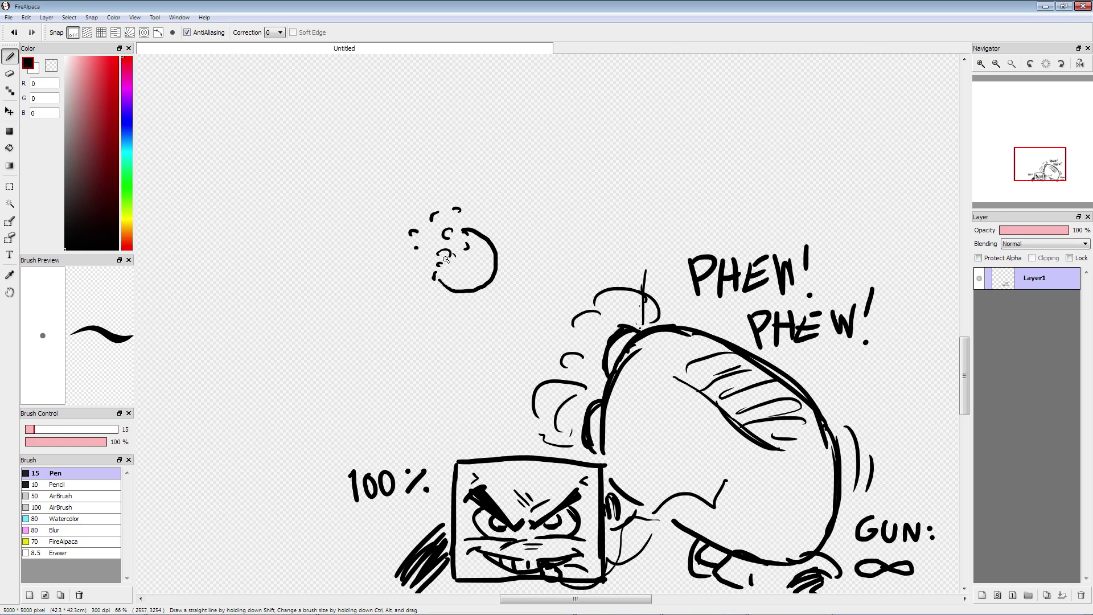
mouse_move(477, 252)
mouse_down()
mouse_move(482, 266)
mouse_move(475, 251)
mouse_move(405, 268)
mouse_move(413, 264)
mouse_up()
click(481, 257)
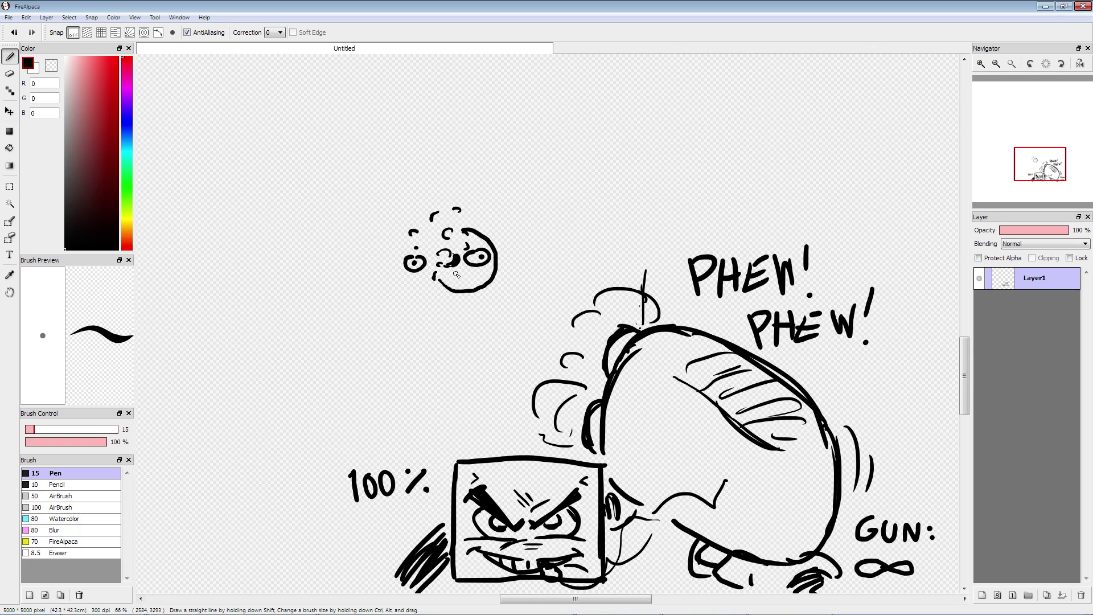
Step: Give the small round character a wavy mouth, a shaded underside and two outstretched arms
drag(488, 271, 470, 275)
mouse_move(443, 286)
mouse_down()
mouse_move(477, 296)
mouse_move(500, 280)
mouse_move(496, 246)
mouse_up()
mouse_move(438, 281)
mouse_down()
mouse_move(457, 295)
mouse_move(507, 287)
mouse_move(512, 244)
mouse_move(533, 244)
mouse_move(400, 296)
mouse_move(418, 298)
mouse_up()
mouse_move(526, 245)
mouse_down()
mouse_move(544, 244)
mouse_move(528, 262)
mouse_up()
drag(517, 248, 534, 247)
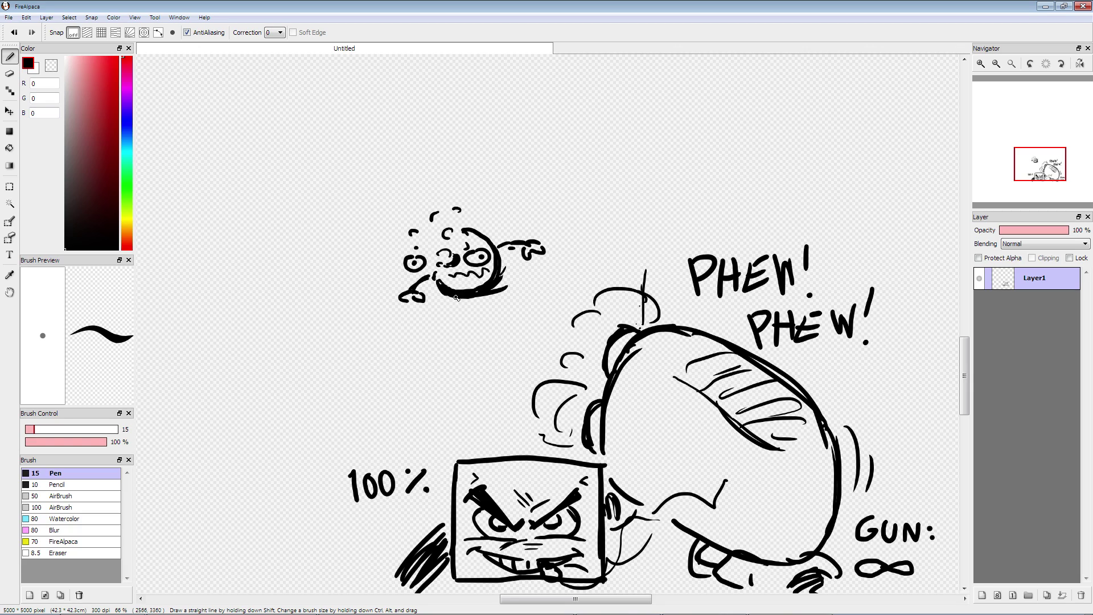
Step: Draw the small character's running legs with loose bits and a ground line
mouse_move(458, 297)
mouse_down()
mouse_move(474, 318)
mouse_move(463, 329)
mouse_move(515, 299)
mouse_up()
click(522, 301)
drag(529, 301, 539, 306)
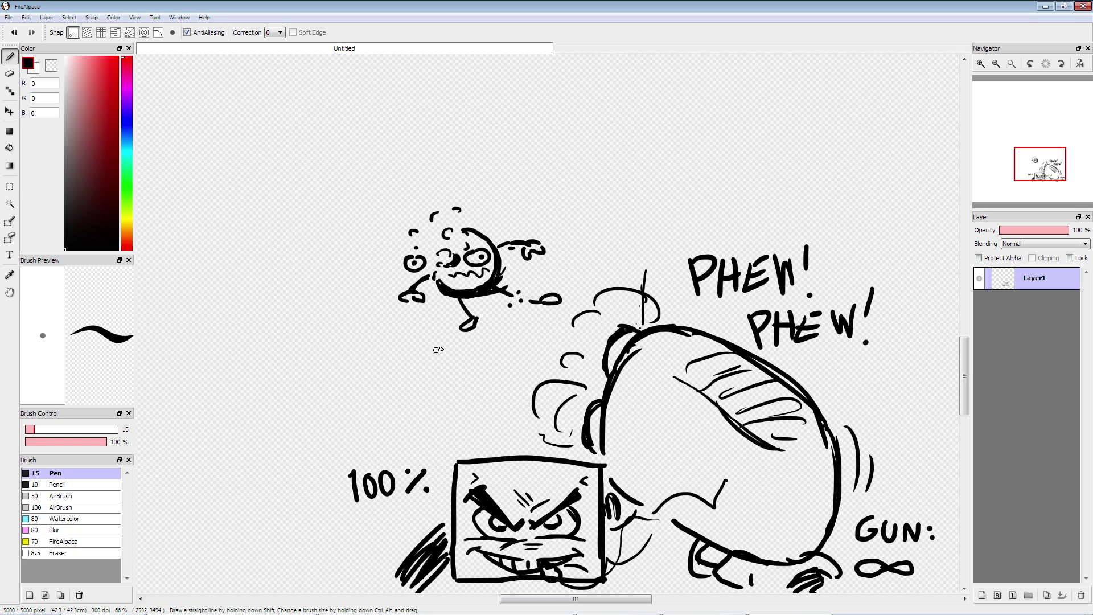
drag(467, 333, 517, 335)
Step: Letter "SPLOT!" above the small round character
mouse_move(497, 201)
mouse_down()
mouse_move(484, 219)
mouse_move(528, 215)
mouse_up()
mouse_move(538, 194)
mouse_down()
mouse_move(531, 203)
mouse_move(538, 195)
mouse_up()
mouse_move(553, 209)
mouse_down()
mouse_move(551, 190)
mouse_move(562, 189)
mouse_up()
drag(573, 179, 567, 204)
click(568, 211)
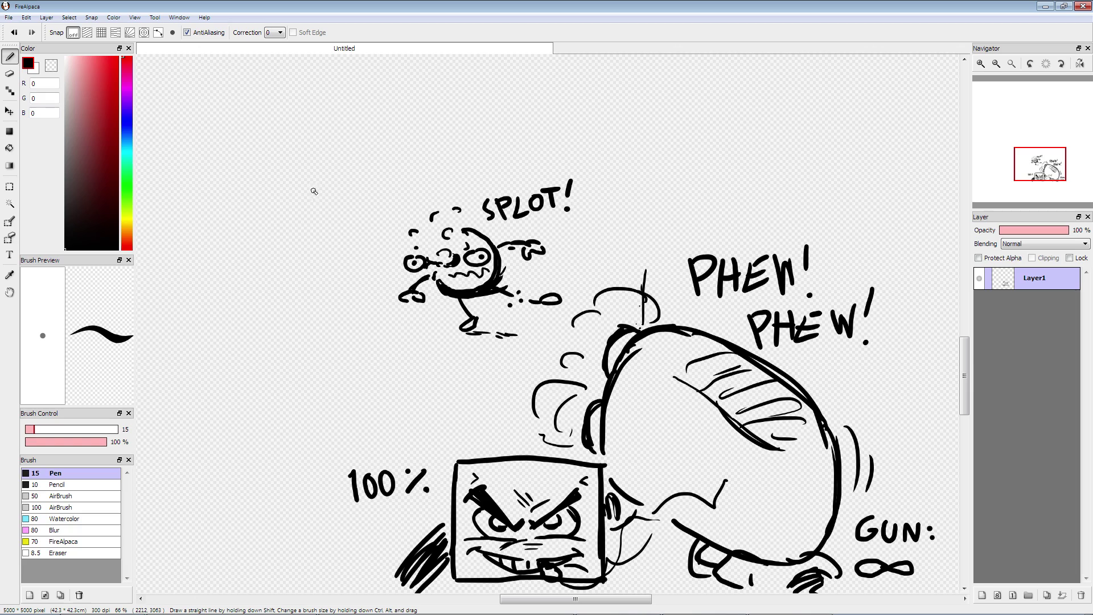
Step: Draw a bean-shaped figure with two dot eyes, dangling limbs and long slanted speed lines
mouse_move(345, 207)
mouse_down()
mouse_move(262, 230)
mouse_move(328, 181)
mouse_move(348, 188)
mouse_up()
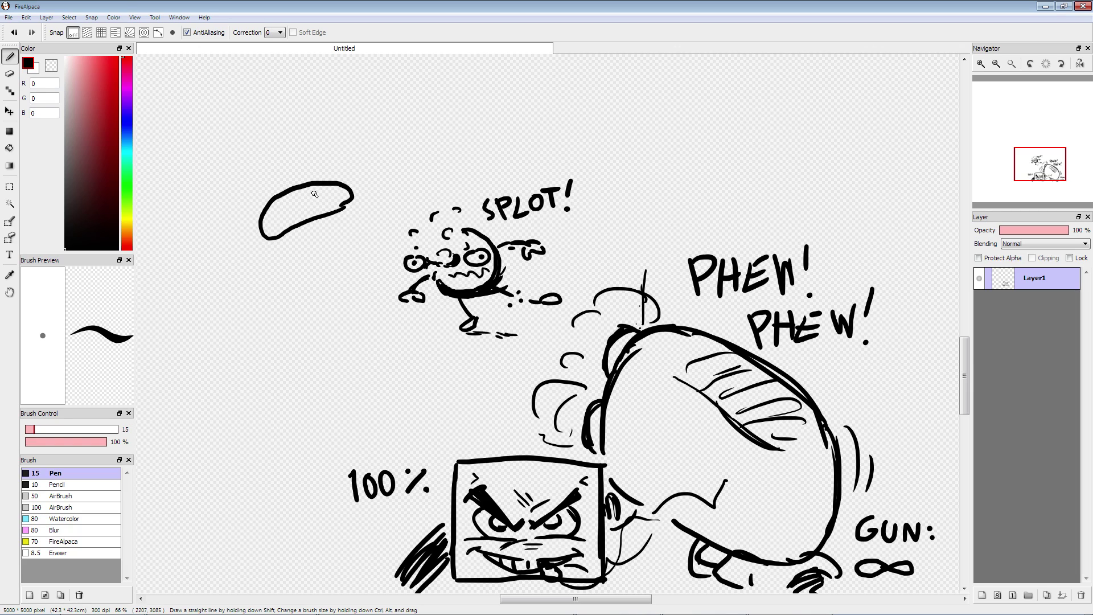
click(331, 201)
mouse_move(289, 232)
mouse_down()
mouse_move(300, 245)
mouse_move(340, 243)
mouse_move(354, 312)
mouse_up()
mouse_move(310, 258)
mouse_down()
mouse_move(341, 286)
mouse_move(342, 263)
mouse_up()
mouse_move(347, 214)
mouse_down()
mouse_move(378, 254)
mouse_move(361, 257)
mouse_up()
Step: Add short impact strokes below the bean-shaped figure and cross lines over its speed lines
drag(327, 311, 351, 312)
mouse_move(354, 296)
mouse_down()
mouse_move(364, 309)
mouse_move(373, 286)
mouse_up()
drag(385, 267, 389, 282)
drag(399, 247, 393, 280)
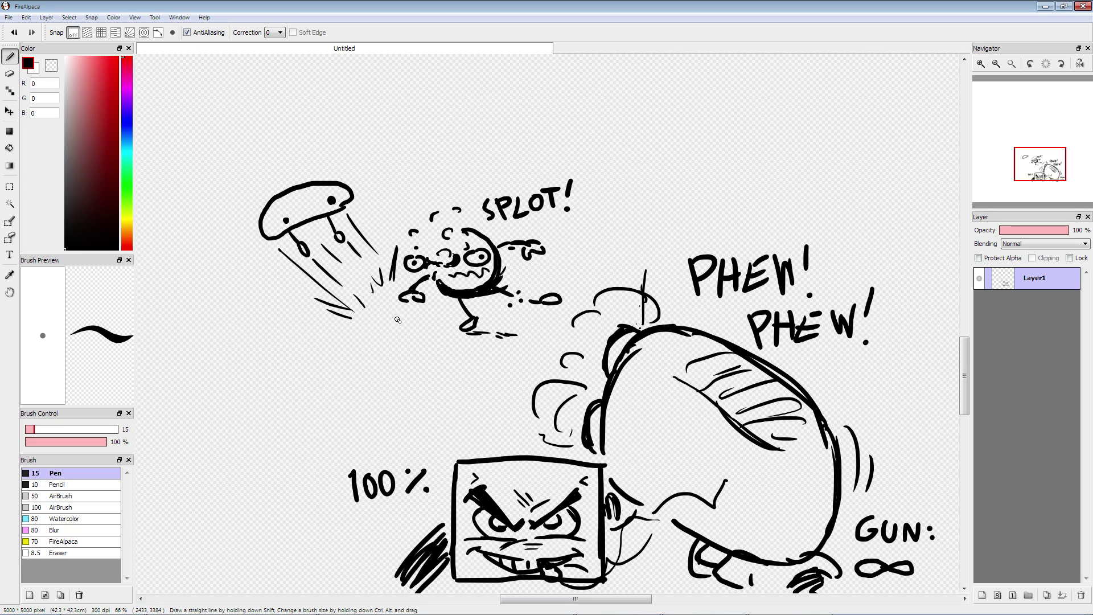
drag(363, 229, 315, 271)
mouse_move(351, 242)
mouse_down()
mouse_move(332, 267)
mouse_move(341, 271)
mouse_up()
Step: Draw a second bursting round character above "SPLOT!" with popped-out eyes, speed lines and a trailing leg
mouse_move(450, 130)
mouse_down()
mouse_move(474, 151)
mouse_move(454, 187)
mouse_move(432, 191)
mouse_move(413, 171)
mouse_move(455, 162)
mouse_move(461, 146)
mouse_move(439, 127)
mouse_move(457, 134)
mouse_move(439, 95)
mouse_move(458, 131)
mouse_up()
mouse_move(411, 175)
mouse_down()
mouse_move(375, 166)
mouse_move(416, 183)
mouse_up()
drag(429, 155, 387, 147)
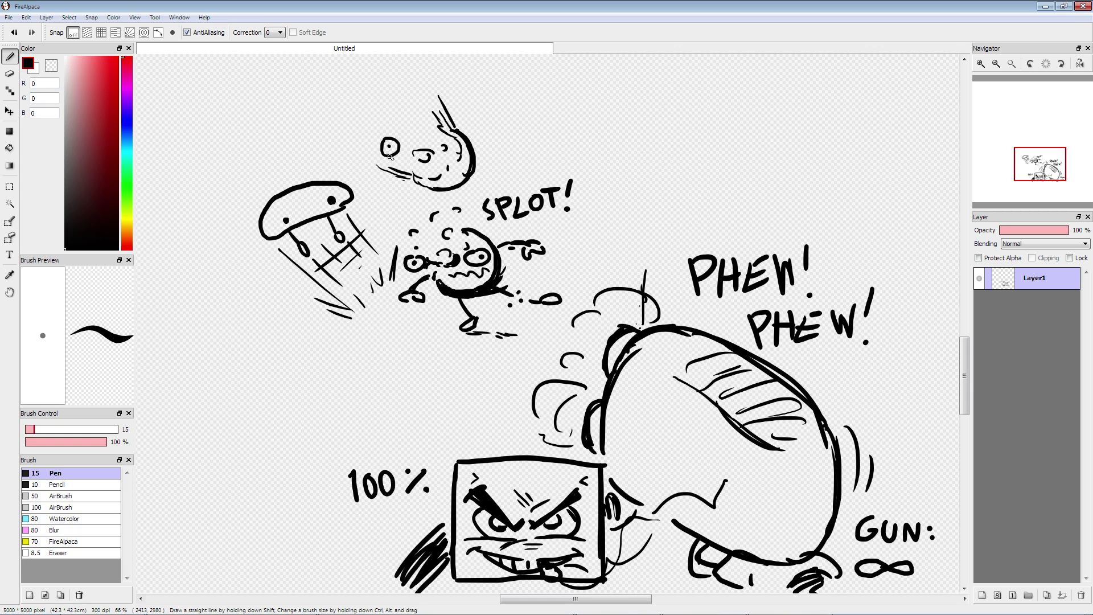
mouse_move(420, 120)
mouse_down()
mouse_move(408, 131)
mouse_move(419, 121)
mouse_move(439, 156)
mouse_move(511, 187)
mouse_move(464, 196)
mouse_move(466, 208)
mouse_up()
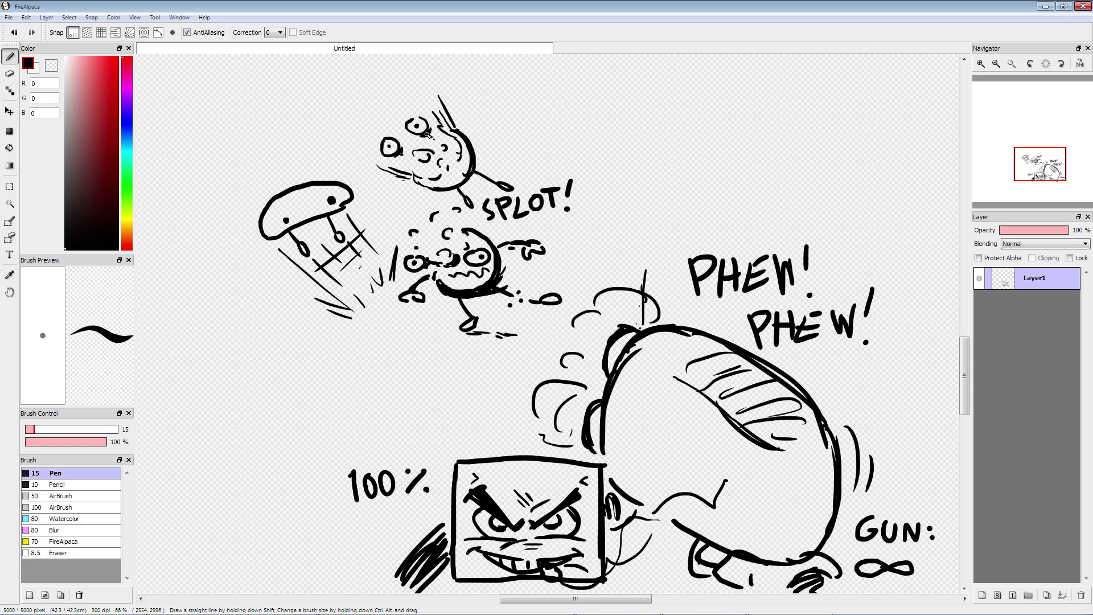
Step: Add flying bits, an arm and another leg to the upper bursting character
drag(408, 98, 411, 99)
drag(416, 101, 426, 105)
drag(466, 135, 484, 116)
mouse_move(421, 189)
mouse_down()
mouse_move(414, 214)
mouse_move(440, 218)
mouse_up()
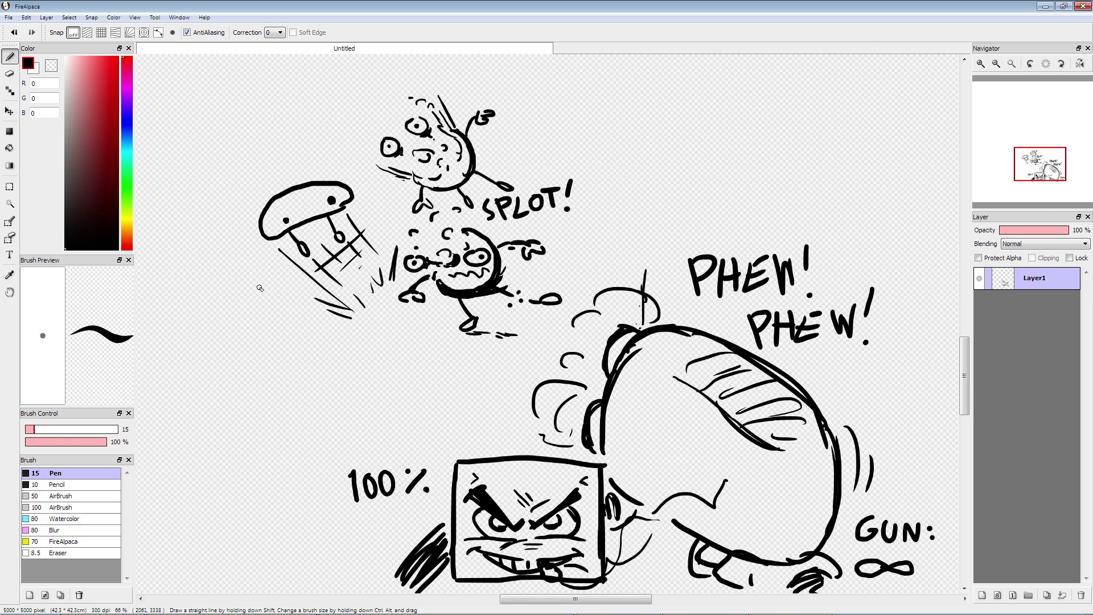
drag(362, 205, 398, 219)
Step: Clear the drawing from Layer1 and draw two circles stacked near the middle of the canvas
key(Delete)
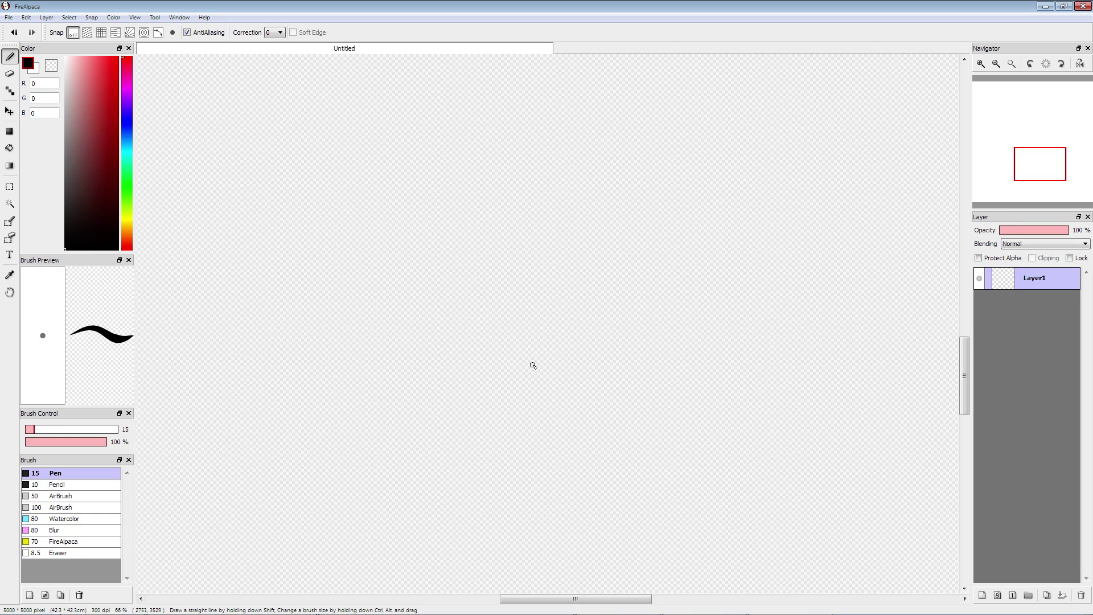
mouse_move(540, 340)
mouse_down()
mouse_move(567, 390)
mouse_move(528, 392)
mouse_move(515, 369)
mouse_move(528, 343)
mouse_move(559, 342)
mouse_move(575, 366)
mouse_move(562, 392)
mouse_move(525, 393)
mouse_move(514, 364)
mouse_move(536, 342)
mouse_up()
mouse_move(534, 412)
mouse_down()
mouse_move(572, 416)
mouse_move(581, 448)
mouse_move(550, 464)
mouse_move(519, 448)
mouse_move(525, 413)
mouse_move(561, 405)
mouse_move(584, 434)
mouse_move(560, 461)
mouse_move(523, 453)
mouse_move(520, 429)
mouse_move(542, 407)
mouse_up()
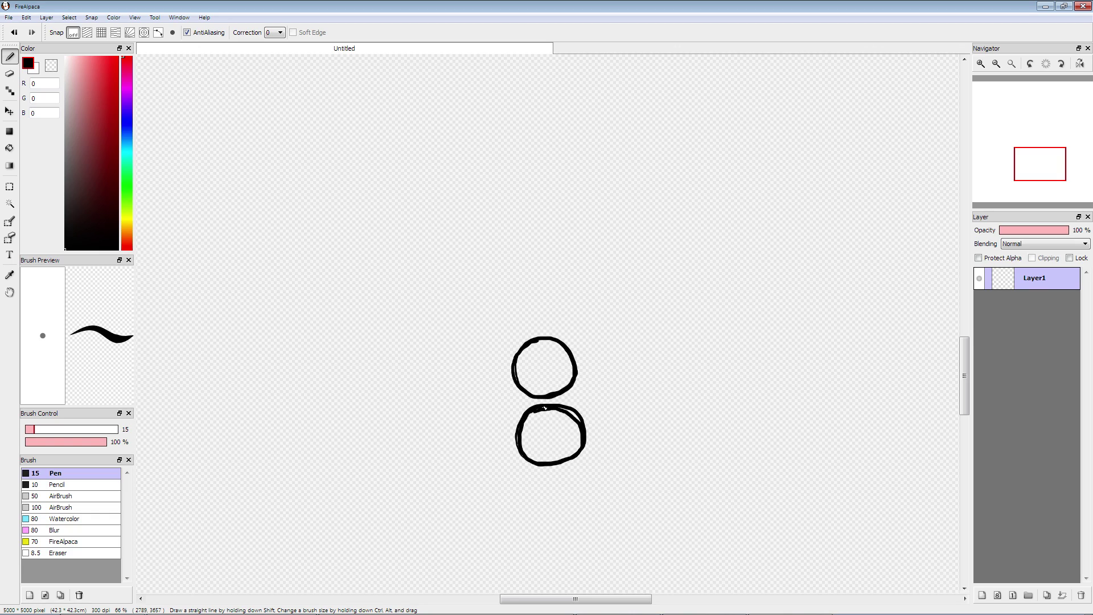
Step: Enclose the two circles in a tall rounded outline, add inner rings and accent the edges with shading strokes
mouse_move(496, 343)
mouse_down()
mouse_move(504, 470)
mouse_move(522, 483)
mouse_move(600, 471)
mouse_move(583, 331)
mouse_move(531, 313)
mouse_move(508, 330)
mouse_move(497, 363)
mouse_move(516, 325)
mouse_move(501, 364)
mouse_up()
mouse_move(575, 329)
mouse_down()
mouse_move(587, 366)
mouse_move(538, 378)
mouse_move(550, 383)
mouse_move(531, 371)
mouse_move(547, 354)
mouse_move(533, 382)
mouse_move(531, 370)
mouse_move(548, 383)
mouse_move(537, 359)
mouse_move(551, 355)
mouse_move(537, 385)
mouse_up()
mouse_move(547, 428)
mouse_down()
mouse_move(567, 439)
mouse_move(537, 435)
mouse_move(554, 427)
mouse_move(555, 453)
mouse_move(521, 419)
mouse_move(530, 456)
mouse_move(581, 450)
mouse_move(579, 434)
mouse_move(547, 407)
mouse_move(520, 430)
mouse_move(528, 418)
mouse_move(529, 438)
mouse_move(547, 405)
mouse_up()
mouse_move(563, 347)
mouse_down()
mouse_move(576, 371)
mouse_move(535, 391)
mouse_move(520, 385)
mouse_move(529, 344)
mouse_move(567, 352)
mouse_move(574, 372)
mouse_up()
drag(510, 389, 518, 394)
drag(517, 456, 513, 470)
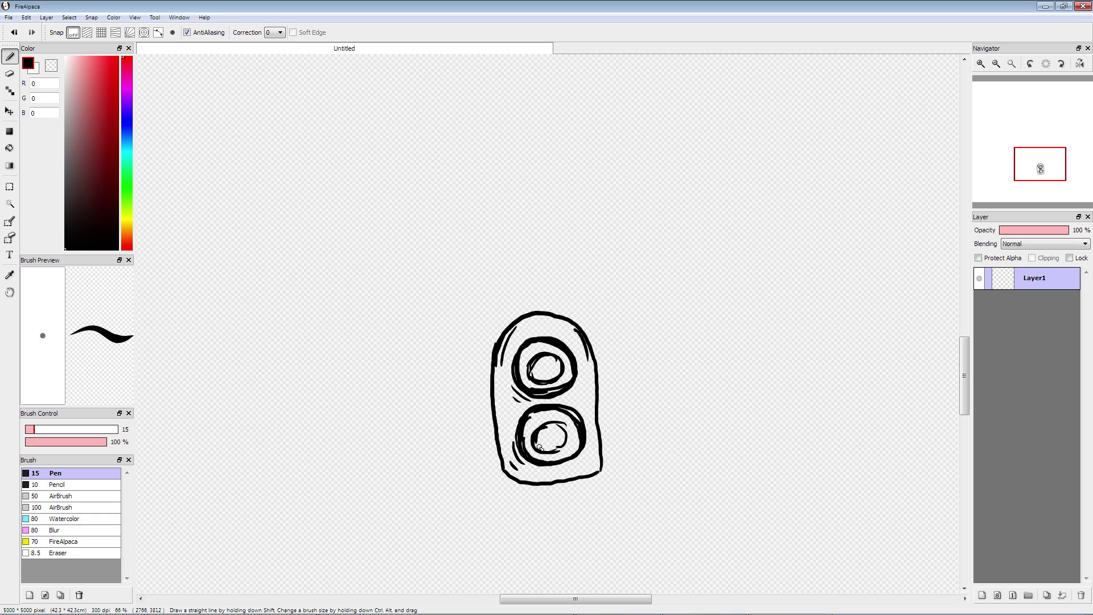
Step: Hatch the centres of both barrel circles and draw thin smoke trails drifting up and away from the gun
mouse_move(557, 424)
mouse_down()
mouse_move(537, 440)
mouse_move(551, 444)
mouse_up()
mouse_move(547, 357)
mouse_down()
mouse_move(530, 373)
mouse_move(538, 381)
mouse_up()
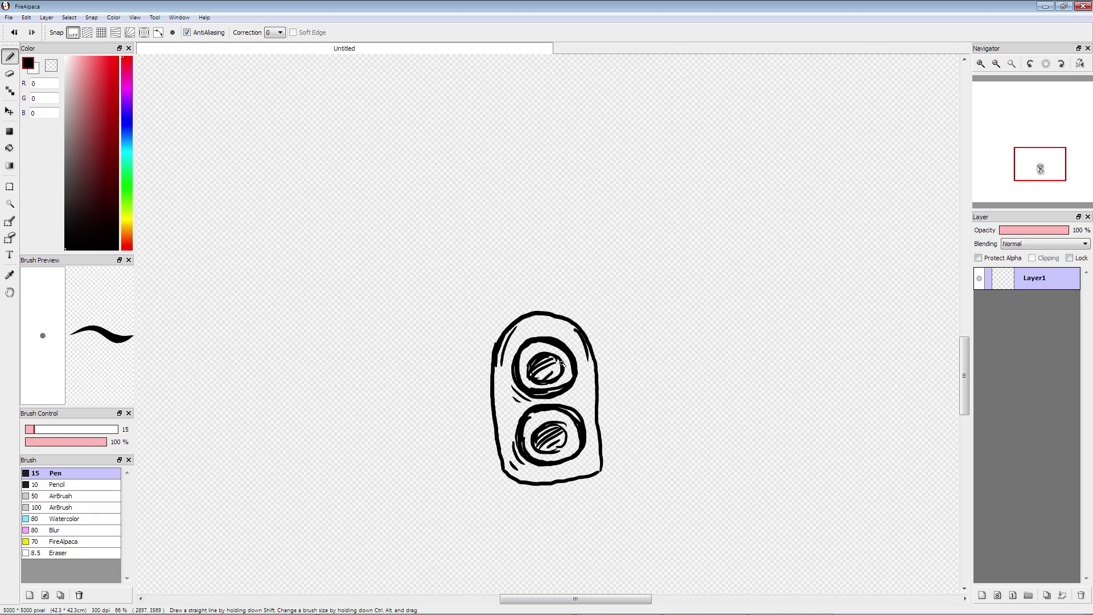
mouse_move(529, 329)
mouse_down()
mouse_move(509, 348)
mouse_move(528, 407)
mouse_move(505, 435)
mouse_move(552, 465)
mouse_move(595, 425)
mouse_move(606, 393)
mouse_move(674, 378)
mouse_move(727, 328)
mouse_up()
mouse_move(584, 354)
mouse_down()
mouse_move(625, 367)
mouse_move(696, 298)
mouse_up()
mouse_move(742, 297)
mouse_down()
mouse_move(713, 251)
mouse_move(795, 234)
mouse_up()
drag(808, 278, 753, 328)
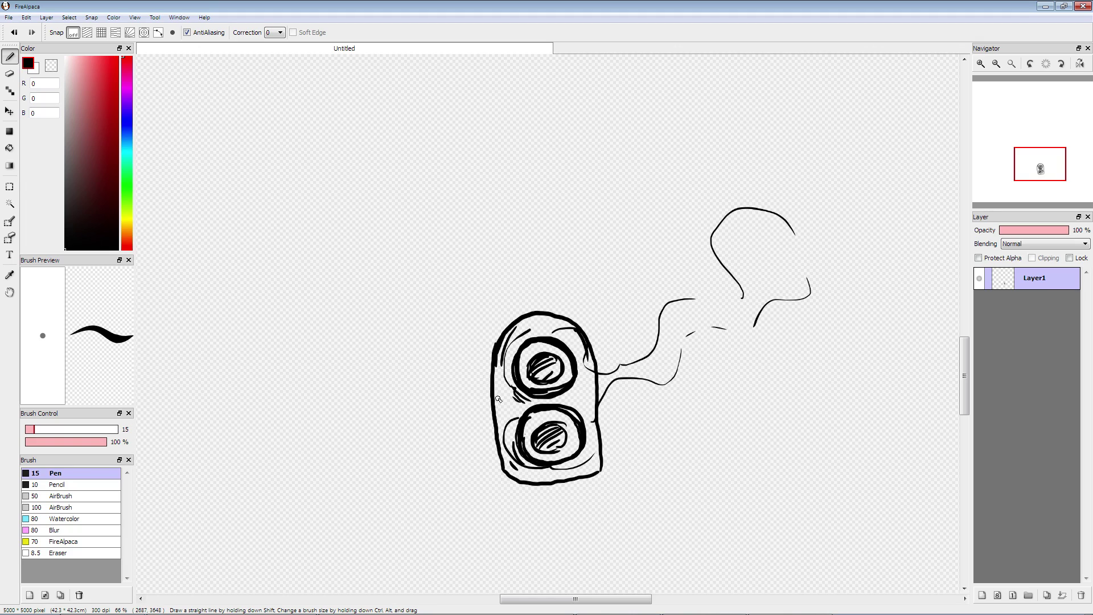
Step: Draw a ribbed grip with curled fingers and a trigger shape beneath the double barrel
mouse_move(545, 488)
mouse_down()
mouse_move(549, 510)
mouse_move(570, 513)
mouse_move(570, 487)
mouse_move(574, 513)
mouse_move(548, 509)
mouse_move(541, 487)
mouse_move(574, 489)
mouse_move(551, 521)
mouse_up()
mouse_move(589, 484)
mouse_down()
mouse_move(605, 512)
mouse_move(587, 520)
mouse_up()
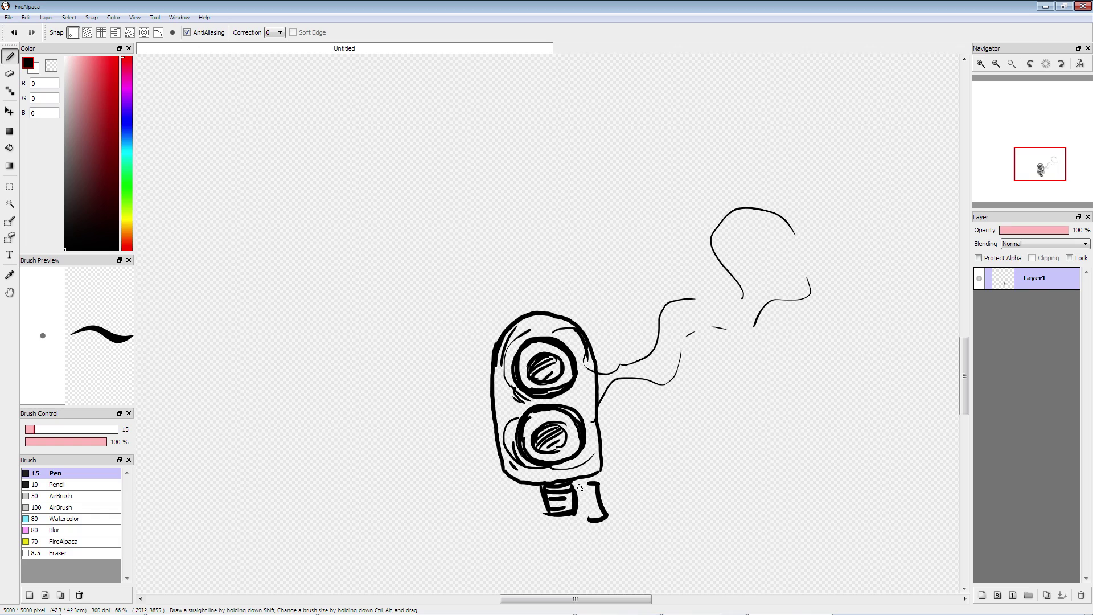
drag(536, 492, 545, 515)
mouse_move(578, 510)
mouse_down()
mouse_move(591, 501)
mouse_move(574, 486)
mouse_move(587, 514)
mouse_up()
mouse_move(540, 535)
mouse_down()
mouse_move(545, 545)
mouse_move(585, 529)
mouse_move(575, 549)
mouse_up()
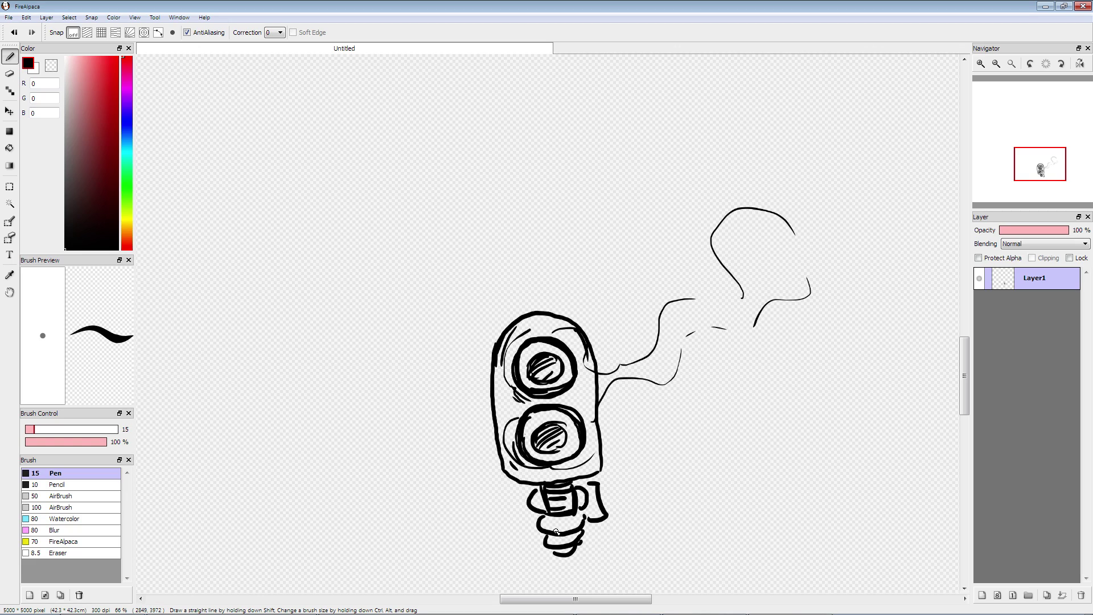
Step: Draw two glaring eyes with thick black brows and small crease lines beside the gun
drag(449, 367, 269, 343)
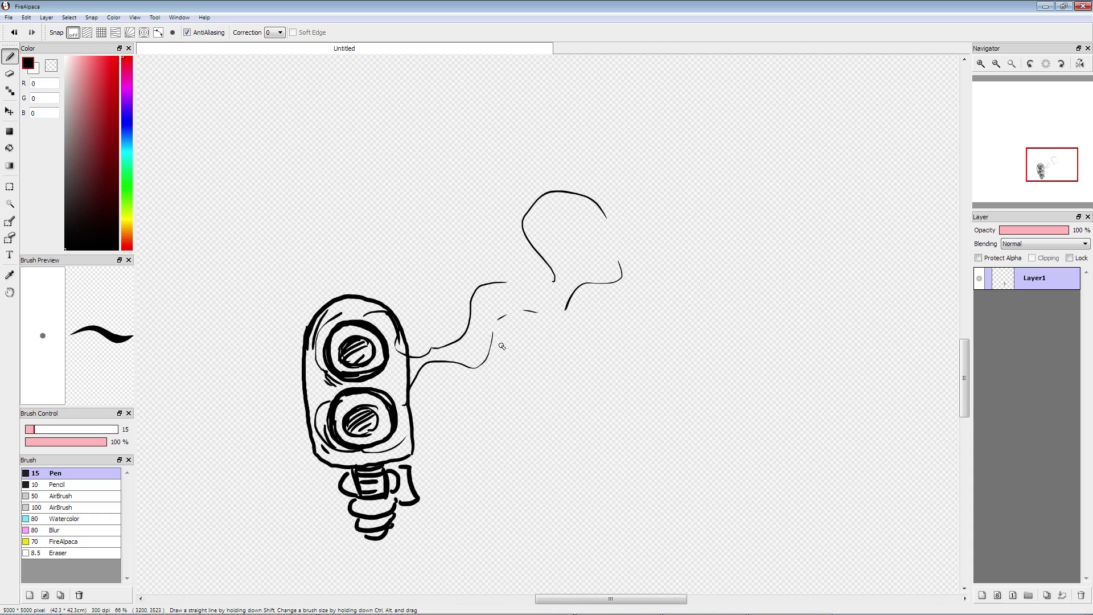
drag(507, 341, 495, 342)
mouse_move(466, 322)
mouse_down()
mouse_move(438, 299)
mouse_move(430, 315)
mouse_move(463, 334)
mouse_move(434, 312)
mouse_move(463, 321)
mouse_move(430, 314)
mouse_up()
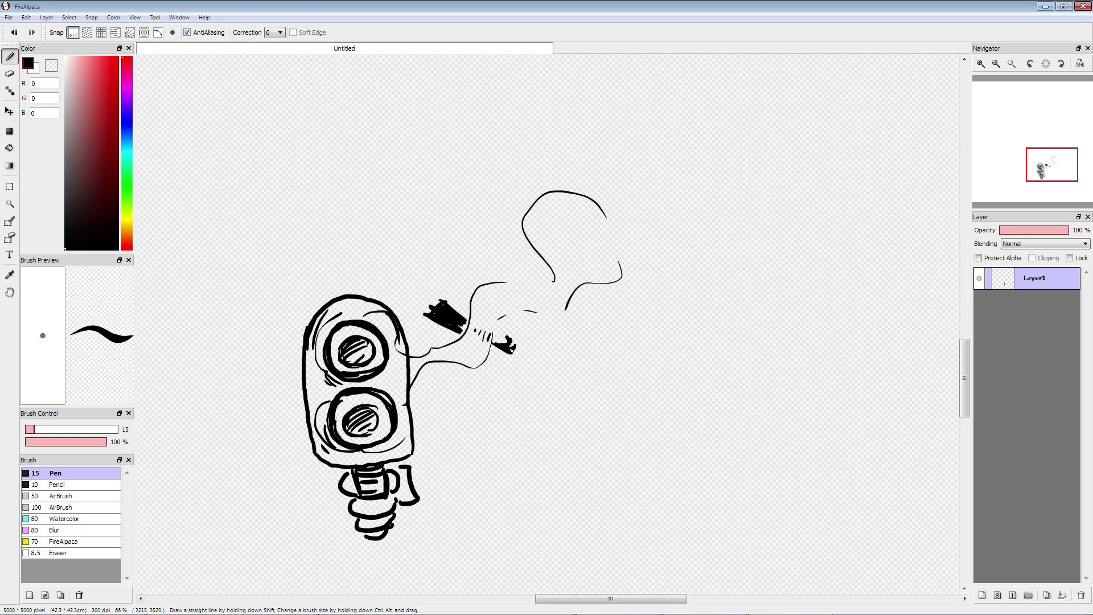
drag(503, 348, 485, 366)
drag(442, 327, 436, 348)
drag(455, 345, 483, 373)
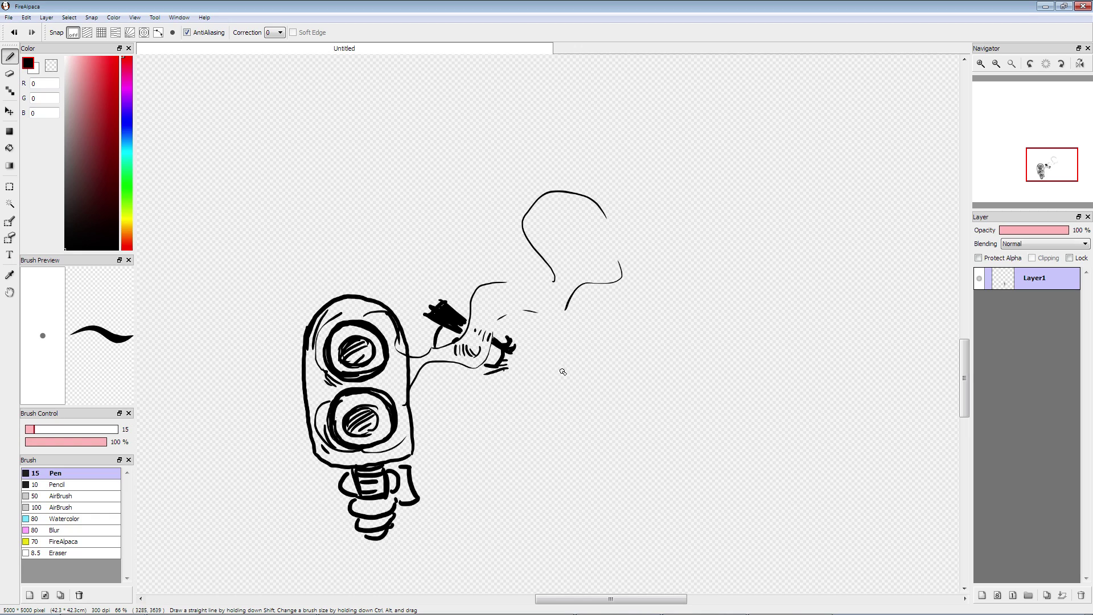
mouse_move(529, 357)
mouse_down()
mouse_move(569, 359)
mouse_move(533, 355)
mouse_move(594, 347)
mouse_move(533, 353)
mouse_move(571, 350)
mouse_up()
mouse_move(530, 358)
mouse_down()
mouse_move(595, 386)
mouse_move(549, 367)
mouse_up()
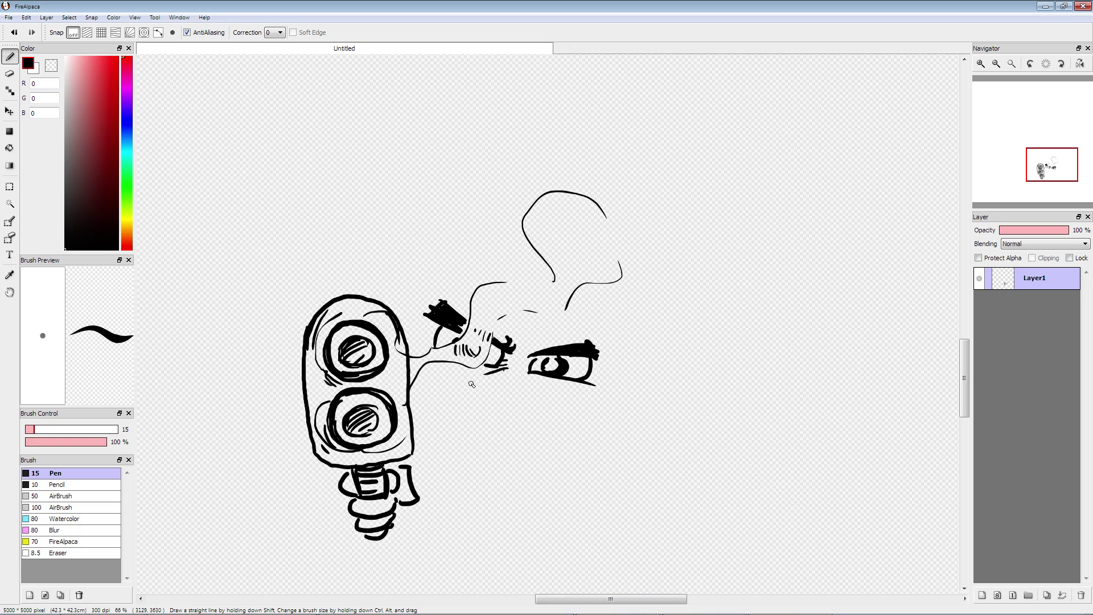
Step: Draw a smoking cigar below the eyes and enclose the face in a tilted boxy head outline
mouse_move(462, 381)
mouse_down()
mouse_move(585, 404)
mouse_move(555, 428)
mouse_move(576, 423)
mouse_move(553, 415)
mouse_move(558, 406)
mouse_move(566, 438)
mouse_move(692, 331)
mouse_up()
mouse_move(550, 423)
mouse_down()
mouse_move(592, 450)
mouse_move(726, 343)
mouse_up()
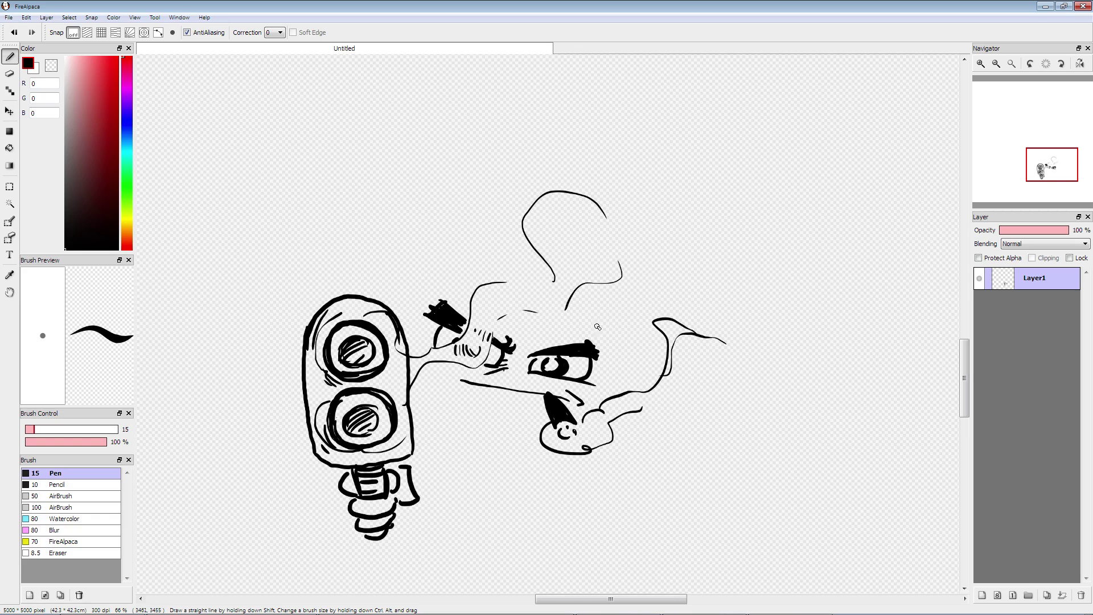
drag(615, 318, 603, 396)
drag(617, 318, 553, 307)
mouse_move(470, 283)
mouse_down()
mouse_move(407, 273)
mouse_move(401, 325)
mouse_up()
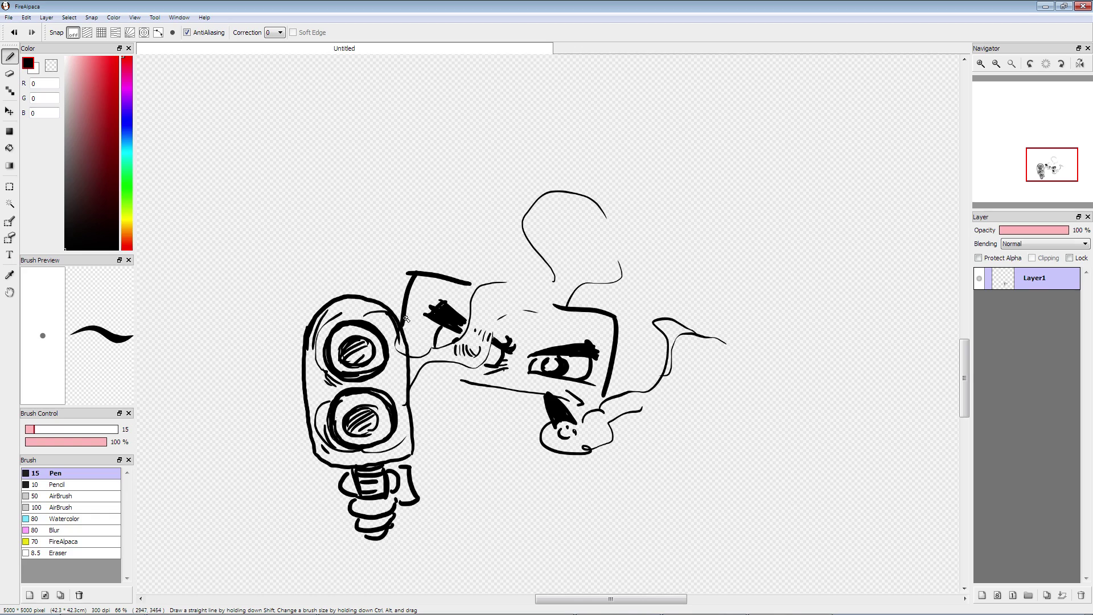
drag(582, 460, 406, 419)
Step: Draw a clenched grin with two rows of teeth and a dark gap, plus a chin line beneath it
mouse_move(460, 373)
mouse_down()
mouse_move(438, 389)
mouse_move(451, 401)
mouse_move(529, 423)
mouse_up()
mouse_move(459, 383)
mouse_down()
mouse_move(540, 408)
mouse_move(532, 403)
mouse_move(507, 398)
mouse_move(525, 428)
mouse_up()
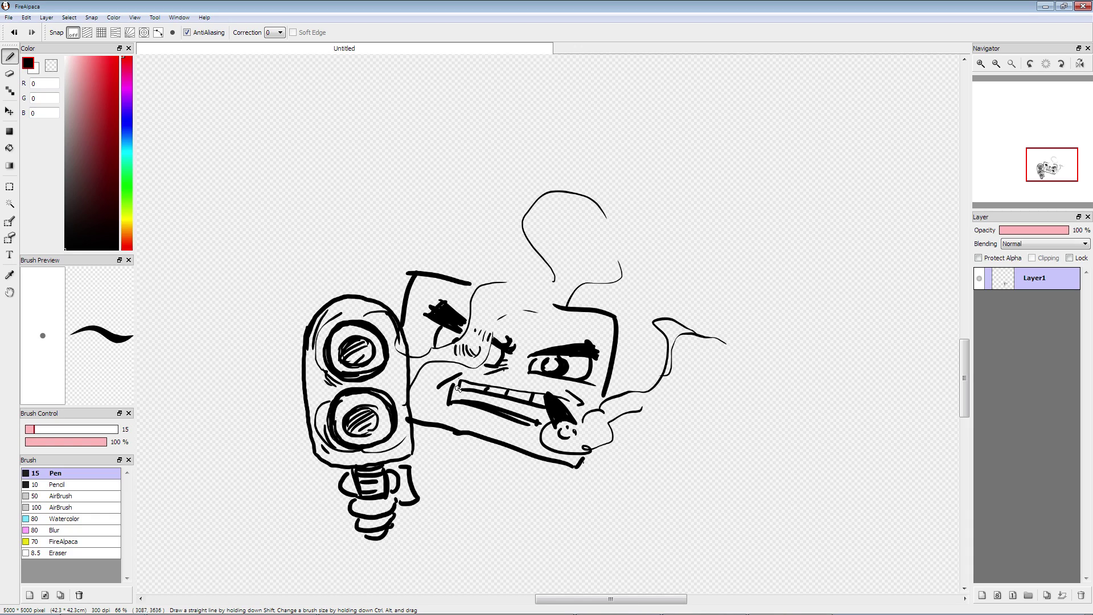
drag(460, 398, 550, 422)
drag(481, 423, 529, 441)
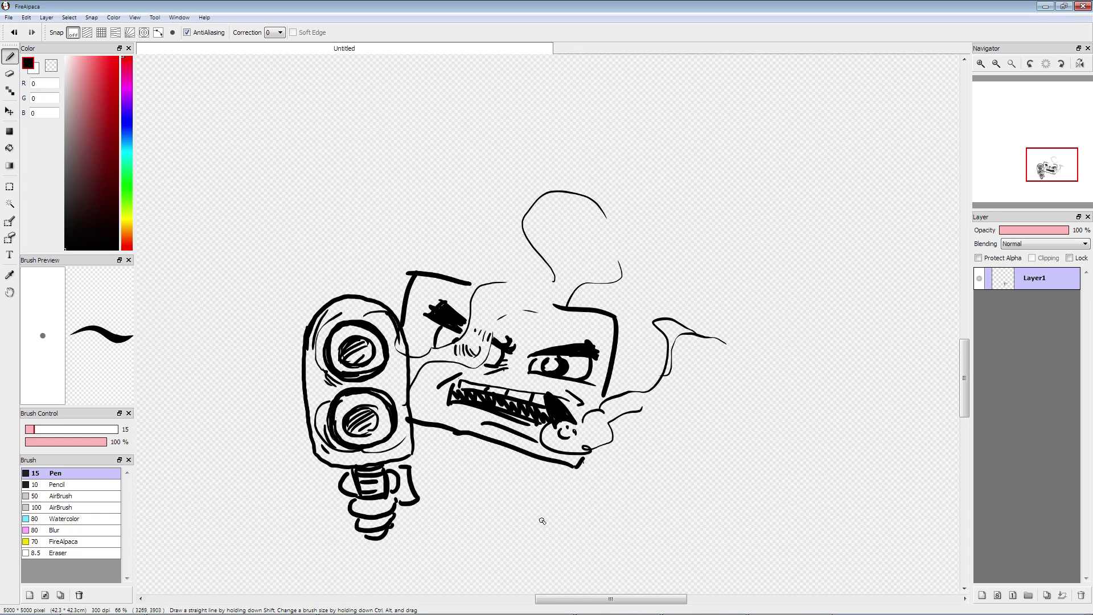
Step: Add two thin legs with rounded shoes and a hanging arm with a fingered hand to the boxy character
drag(435, 431, 455, 535)
mouse_move(531, 534)
mouse_down()
mouse_move(535, 459)
mouse_move(529, 532)
mouse_up()
mouse_move(437, 550)
mouse_down()
mouse_move(470, 564)
mouse_move(460, 568)
mouse_move(482, 566)
mouse_move(455, 543)
mouse_up()
mouse_move(510, 565)
mouse_down()
mouse_move(568, 547)
mouse_move(514, 551)
mouse_up()
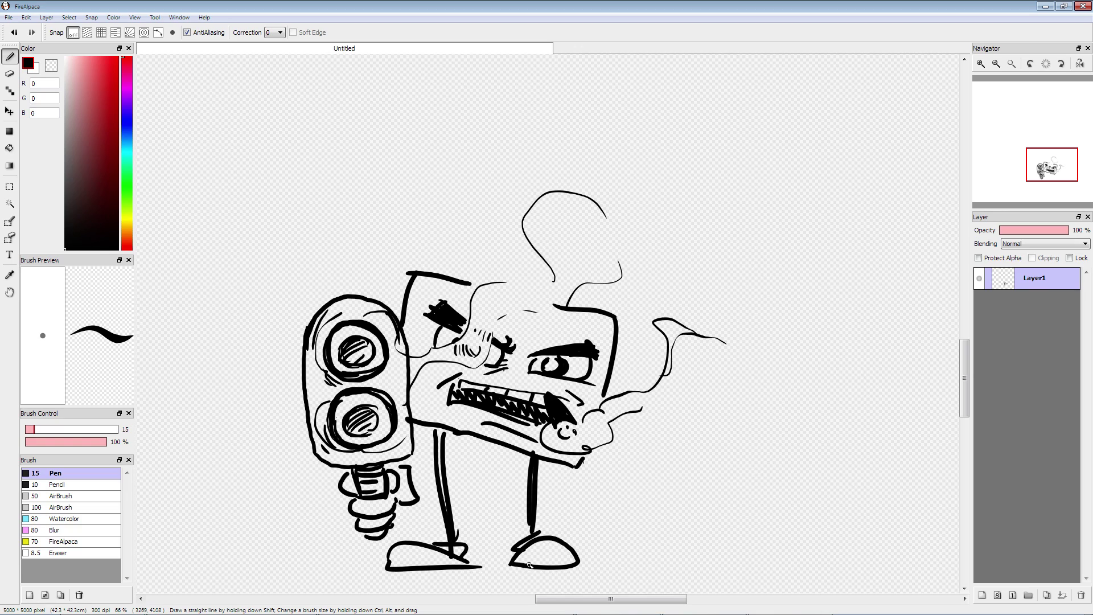
mouse_move(596, 442)
mouse_down()
mouse_move(598, 508)
mouse_move(607, 488)
mouse_move(599, 506)
mouse_move(594, 478)
mouse_move(580, 535)
mouse_move(578, 515)
mouse_move(579, 533)
mouse_move(601, 533)
mouse_up()
drag(610, 515, 615, 535)
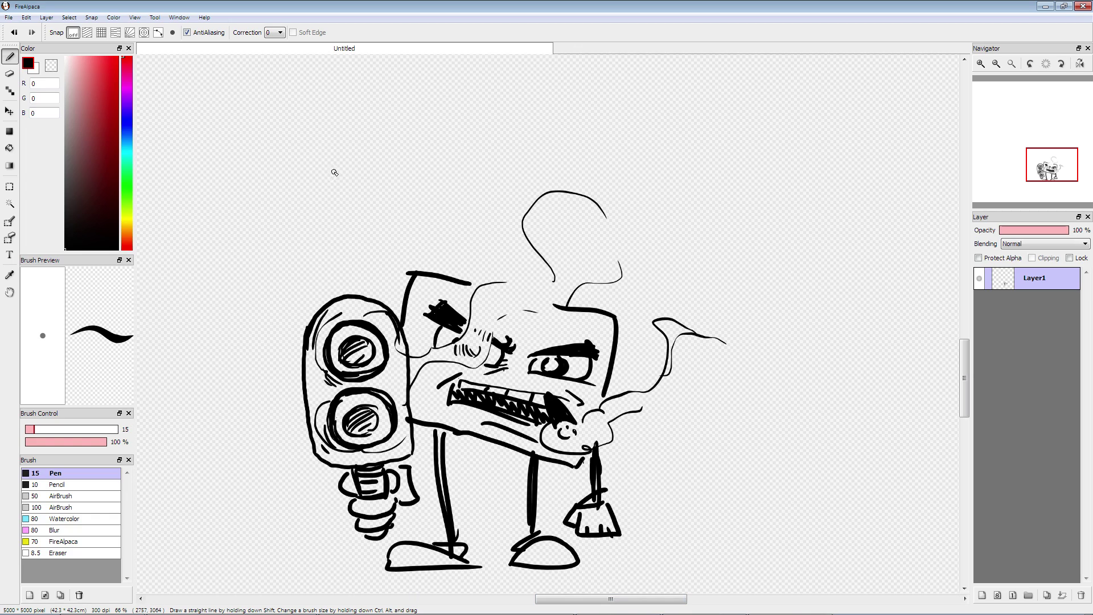
Step: Hand-letter "SPEEDY, HUH?" above the gun-wielding character
mouse_move(283, 155)
mouse_down()
mouse_move(265, 202)
mouse_move(299, 198)
mouse_move(301, 181)
mouse_up()
mouse_move(319, 155)
mouse_down()
mouse_move(315, 192)
mouse_move(345, 183)
mouse_up()
drag(324, 162, 346, 150)
mouse_move(321, 174)
mouse_down()
mouse_move(344, 164)
mouse_move(383, 173)
mouse_move(380, 139)
mouse_up()
mouse_move(356, 162)
mouse_down()
mouse_move(378, 154)
mouse_move(383, 173)
mouse_up()
mouse_move(389, 138)
mouse_down()
mouse_move(385, 171)
mouse_move(416, 156)
mouse_move(427, 181)
mouse_move(447, 185)
mouse_move(443, 194)
mouse_up()
click(489, 131)
mouse_move(474, 130)
mouse_down()
mouse_move(478, 184)
mouse_move(495, 170)
mouse_up()
mouse_move(477, 155)
mouse_down()
mouse_move(536, 139)
mouse_move(539, 172)
mouse_up()
drag(554, 122, 553, 164)
mouse_move(533, 149)
mouse_down()
mouse_move(562, 116)
mouse_move(578, 142)
mouse_up()
click(581, 162)
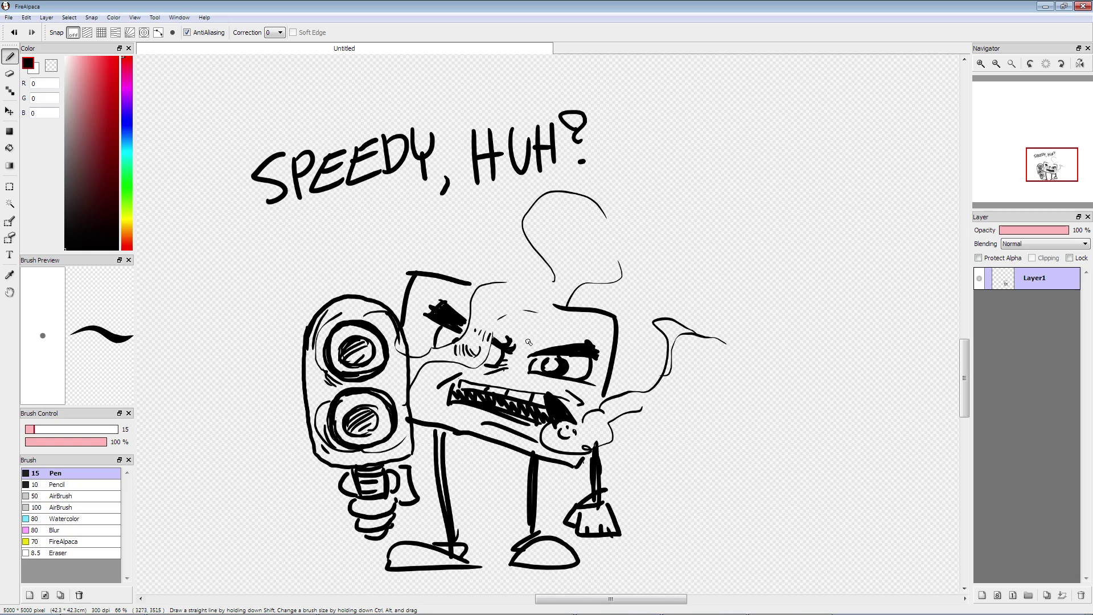
Step: Clear the drawing from Layer1 and sketch two loose, open cloud-like puffs above the middle of the canvas
mouse_move(530, 345)
mouse_down()
mouse_move(553, 342)
mouse_move(542, 336)
mouse_up()
key(Delete)
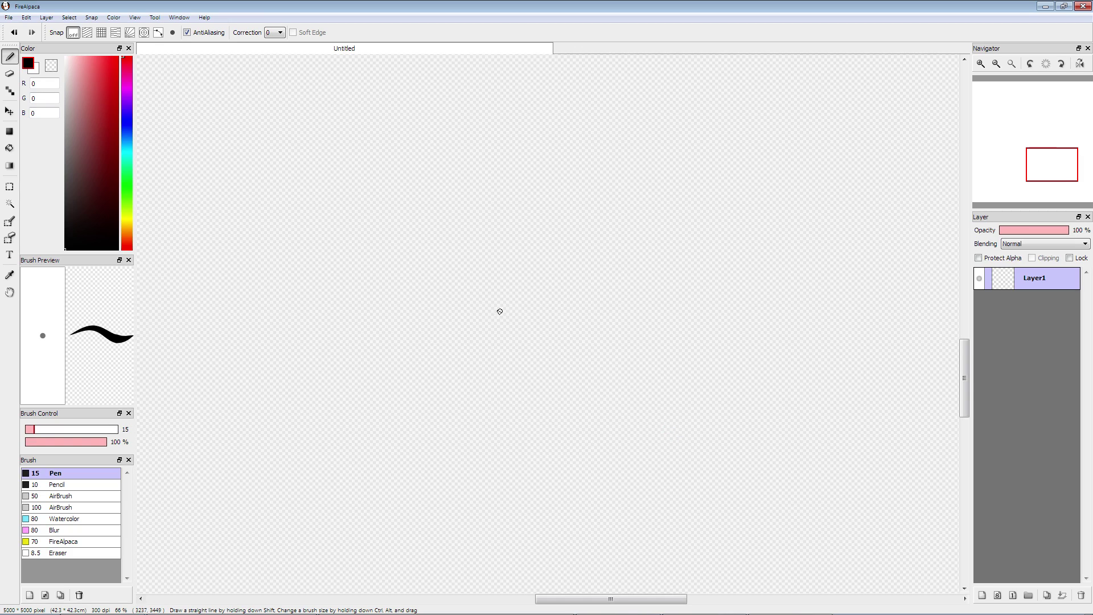
drag(409, 290, 449, 236)
mouse_move(469, 275)
mouse_down()
mouse_move(522, 208)
mouse_move(560, 235)
mouse_up()
drag(563, 209, 606, 261)
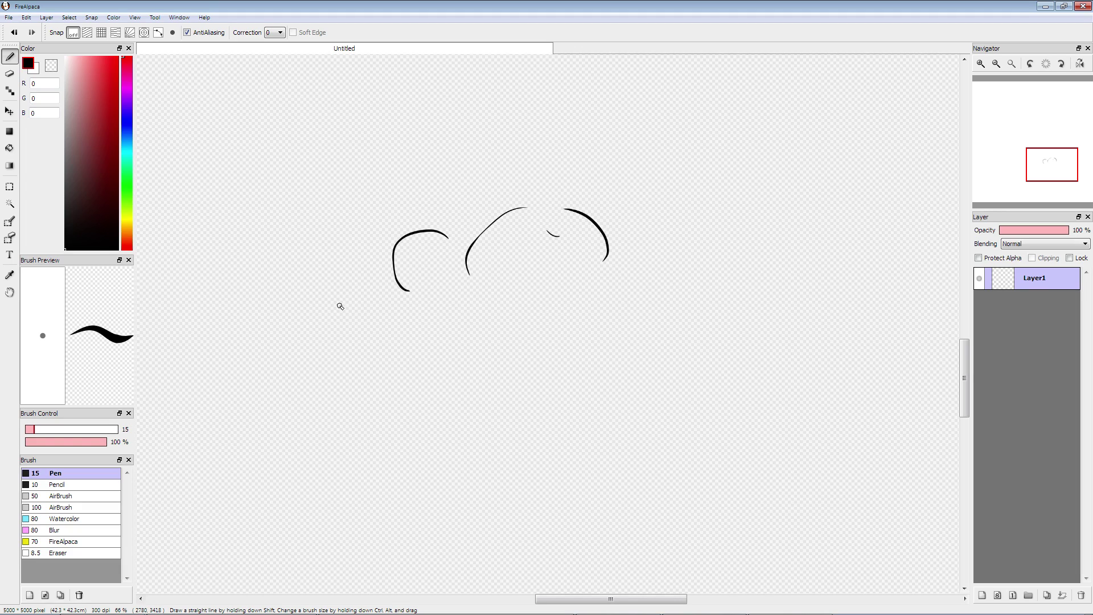
Step: Sketch a loose boxy body with broken outlines beneath the puffs
drag(357, 301, 396, 291)
drag(456, 288, 562, 281)
drag(574, 283, 610, 283)
mouse_move(342, 337)
mouse_down()
mouse_move(356, 461)
mouse_move(536, 452)
mouse_move(584, 441)
mouse_up()
drag(602, 434, 613, 321)
drag(612, 301, 612, 311)
Step: Add two double-line legs with rounded feet under the boxy body
drag(538, 451, 534, 533)
mouse_move(418, 466)
mouse_down()
mouse_move(416, 553)
mouse_move(423, 540)
mouse_move(361, 552)
mouse_up()
click(359, 568)
drag(371, 569, 423, 564)
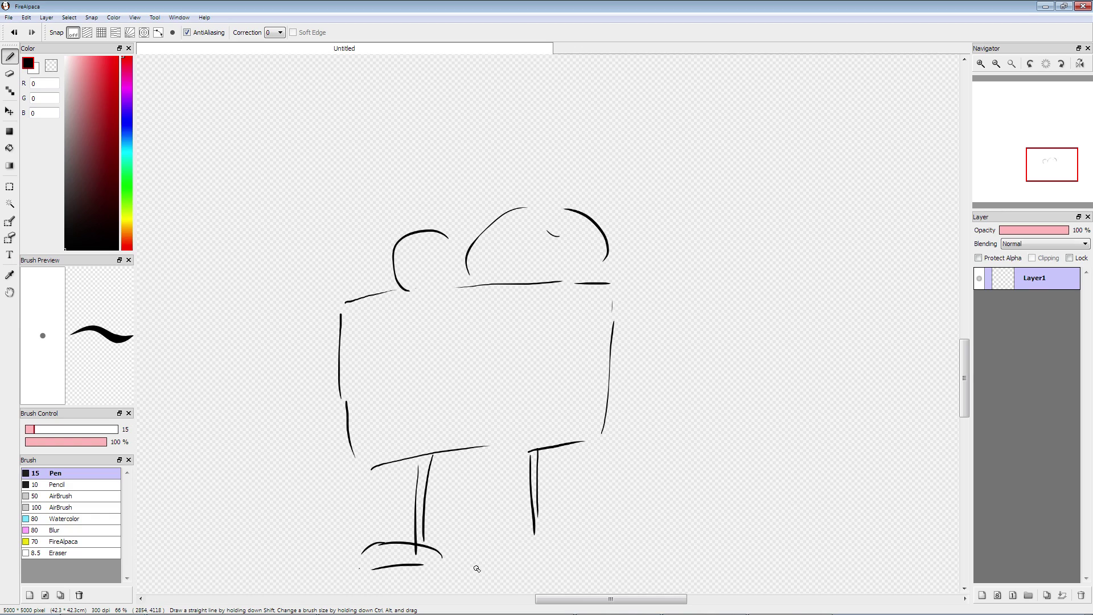
mouse_move(521, 547)
mouse_down()
mouse_move(541, 520)
mouse_move(569, 528)
mouse_up()
drag(572, 532, 586, 557)
drag(581, 564, 495, 564)
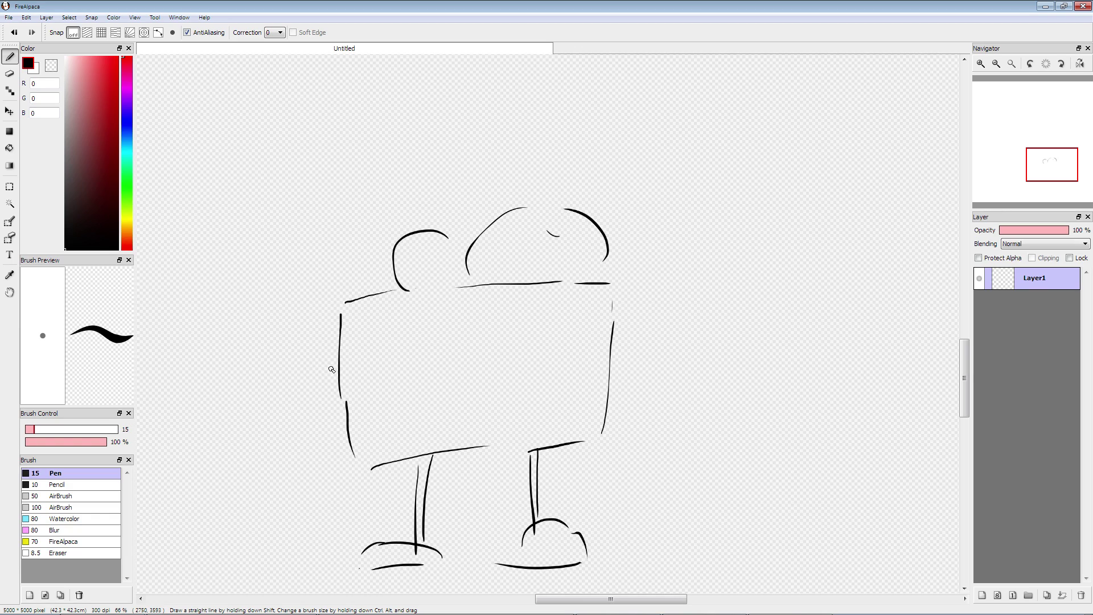
Step: Sketch a rounded double-barrel shape at one side of the body, an arm at the other and a corner flap
mouse_move(299, 351)
mouse_down()
mouse_move(358, 406)
mouse_move(354, 492)
mouse_move(283, 493)
mouse_move(272, 370)
mouse_move(311, 425)
mouse_move(300, 480)
mouse_up()
drag(616, 361, 615, 455)
drag(608, 394, 602, 486)
mouse_move(371, 312)
mouse_down()
mouse_move(369, 389)
mouse_move(335, 335)
mouse_up()
drag(357, 339, 345, 350)
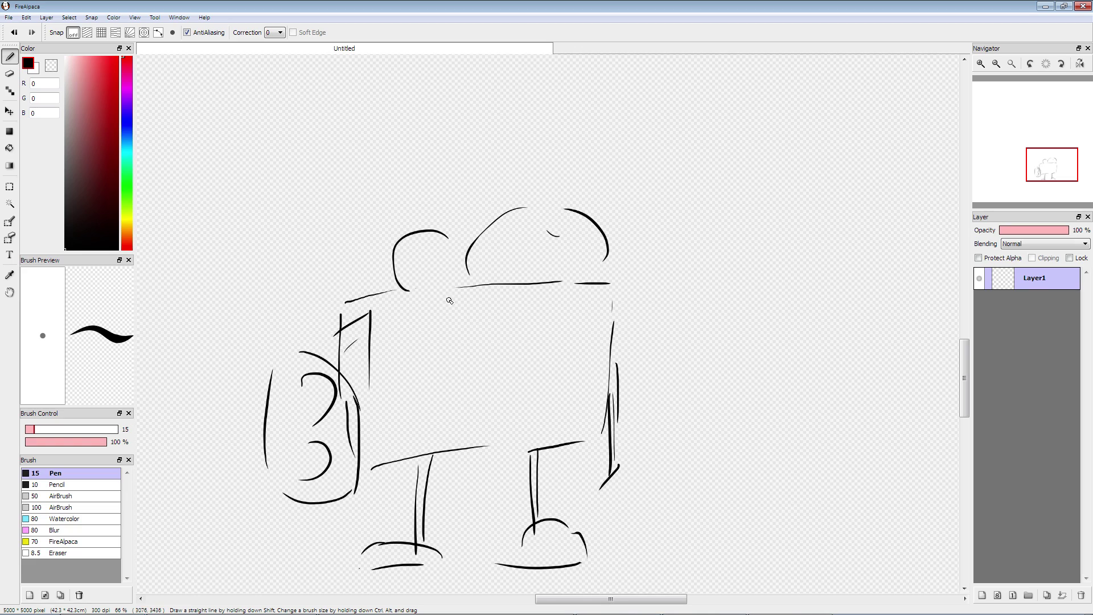
Step: Add short horizontal cross strokes over the body edges, the legs, the arm and the double-barrel shape
drag(604, 309, 617, 308)
drag(606, 349, 621, 353)
drag(354, 336, 395, 331)
mouse_move(371, 405)
mouse_down()
mouse_move(407, 403)
mouse_move(387, 428)
mouse_up()
drag(400, 489, 454, 479)
drag(400, 509, 430, 505)
drag(523, 473, 559, 466)
drag(525, 498, 548, 497)
drag(597, 462, 626, 459)
drag(603, 488, 632, 486)
drag(334, 408, 378, 403)
drag(258, 387, 292, 385)
drag(248, 414, 264, 413)
Step: Draw open arcs inside the body and extra cloud-like puffs around its upper sides
mouse_move(516, 332)
mouse_down()
mouse_move(574, 300)
mouse_move(585, 335)
mouse_up()
drag(578, 373, 568, 396)
drag(626, 247, 694, 264)
mouse_move(708, 275)
mouse_down()
mouse_move(701, 335)
mouse_move(663, 345)
mouse_up()
mouse_move(609, 301)
mouse_down()
mouse_move(638, 352)
mouse_move(631, 374)
mouse_up()
drag(651, 385, 658, 392)
mouse_move(380, 200)
mouse_down()
mouse_move(445, 212)
mouse_move(360, 263)
mouse_up()
drag(350, 274, 358, 288)
drag(472, 359, 517, 387)
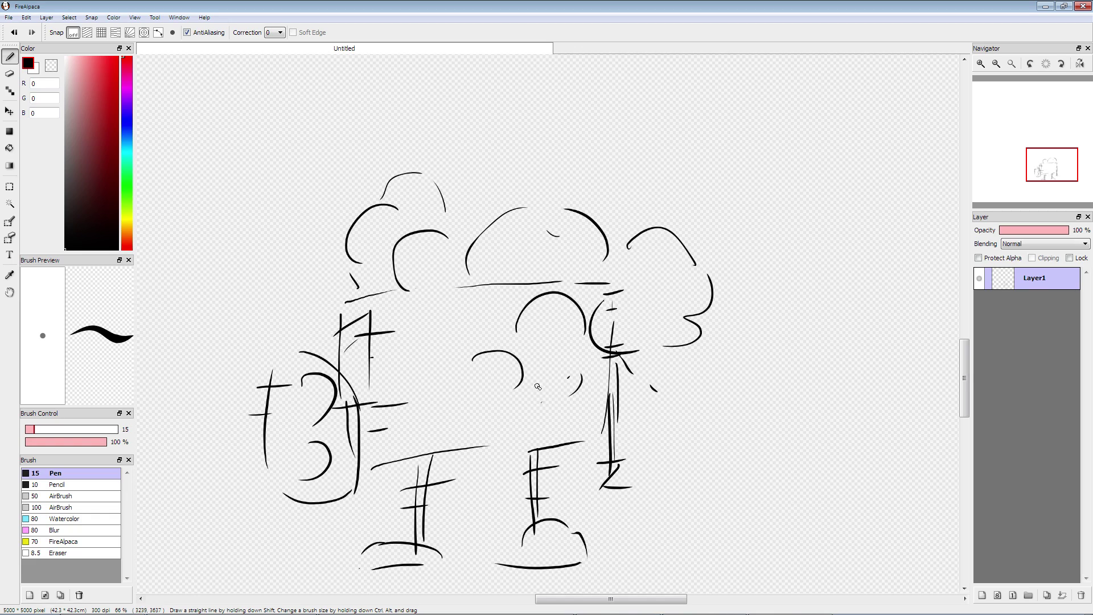
Step: Draw three long horizontal speed lines extending from the body, crossed by slanted strokes
drag(536, 336, 854, 319)
drag(565, 362, 772, 369)
drag(470, 425, 747, 433)
drag(772, 249, 734, 438)
drag(668, 282, 636, 396)
drag(581, 318, 545, 415)
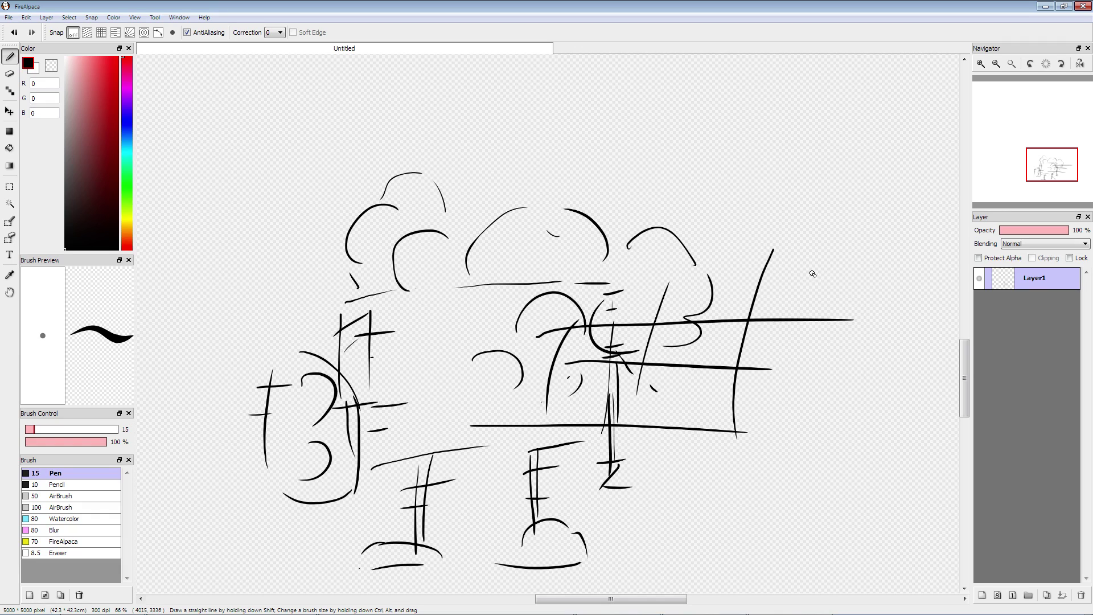
Step: Draw a large bracket-shaped body at the far end of the speed lines with a bent limb and inner curve
mouse_move(940, 230)
mouse_down()
mouse_move(879, 234)
mouse_move(869, 405)
mouse_move(891, 485)
mouse_move(940, 473)
mouse_up()
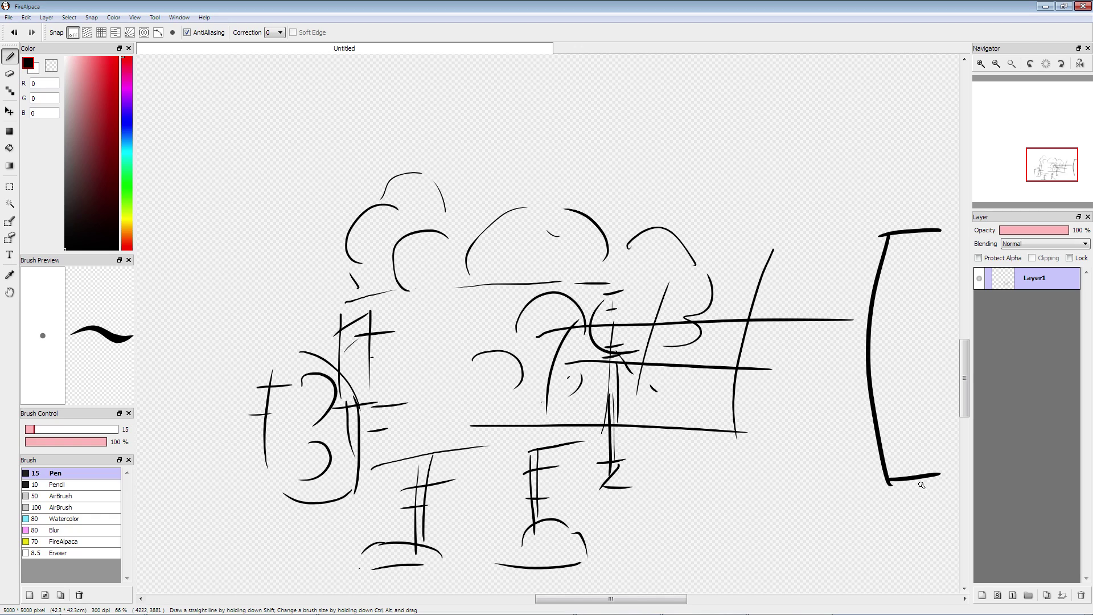
mouse_move(834, 451)
mouse_down()
mouse_move(897, 527)
mouse_move(876, 523)
mouse_move(939, 484)
mouse_up()
drag(942, 483, 887, 518)
mouse_move(841, 450)
mouse_down()
mouse_move(819, 464)
mouse_move(831, 439)
mouse_move(790, 437)
mouse_move(813, 481)
mouse_up()
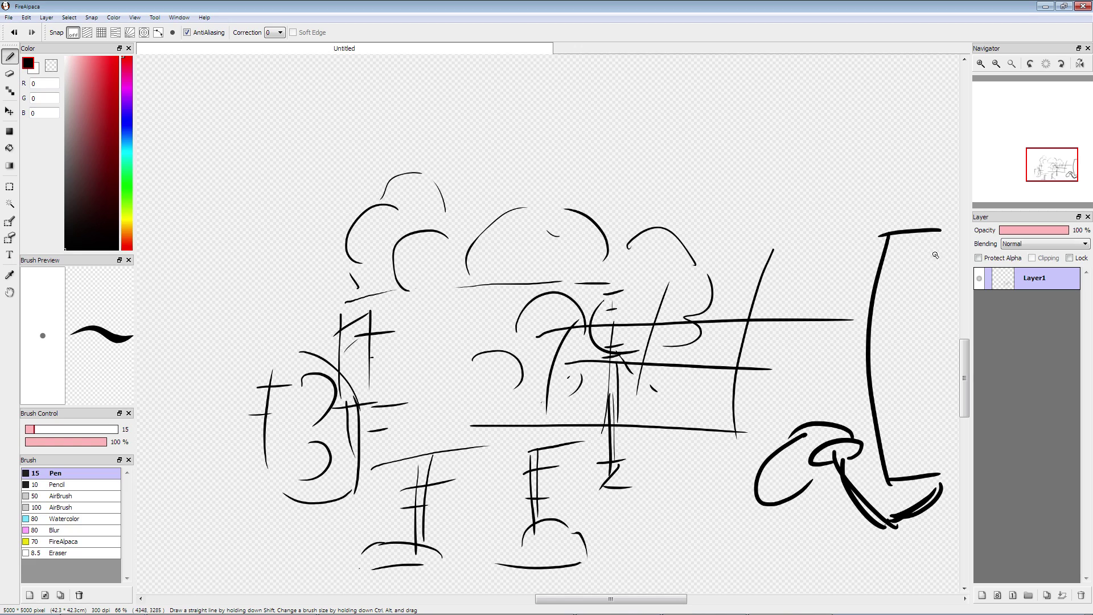
drag(937, 243, 931, 420)
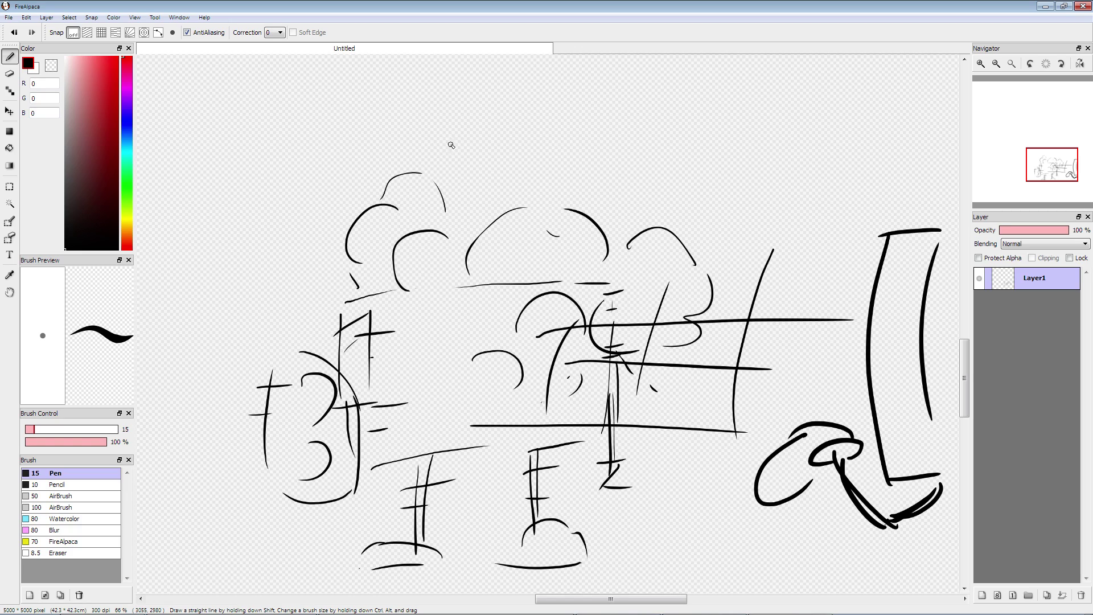
Step: Hand-letter "WHIP!" above the speeding characters
mouse_move(475, 135)
mouse_down()
mouse_move(510, 174)
mouse_move(512, 122)
mouse_up()
drag(524, 124, 537, 181)
drag(543, 122, 551, 179)
mouse_move(531, 155)
mouse_down()
mouse_move(556, 149)
mouse_move(571, 177)
mouse_up()
mouse_move(585, 122)
mouse_down()
mouse_move(593, 177)
mouse_move(595, 149)
mouse_up()
drag(630, 106, 622, 155)
drag(620, 169, 622, 174)
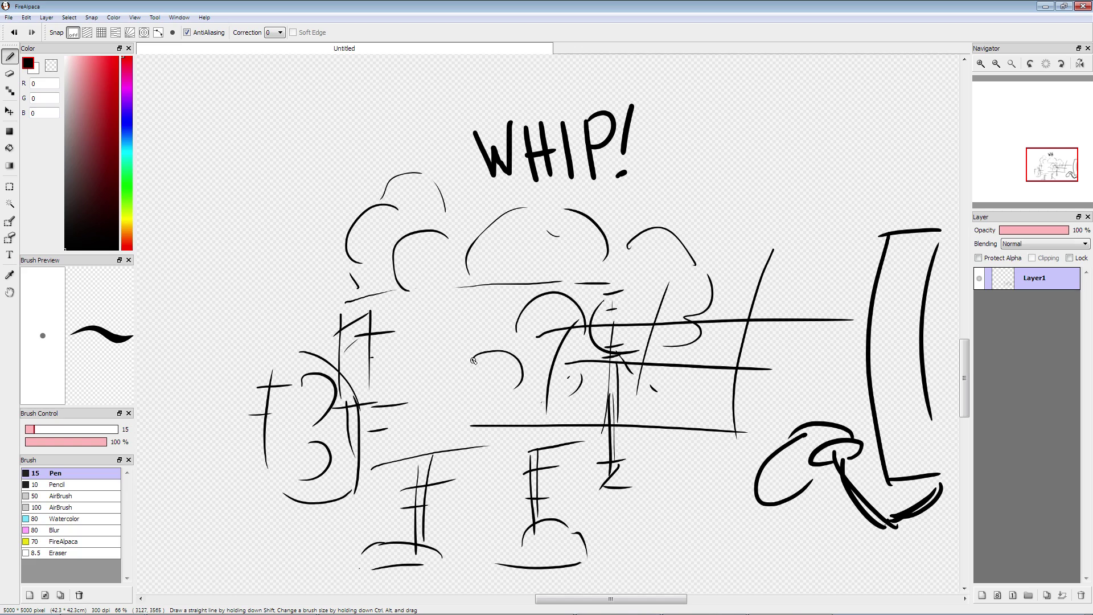
Step: Clear the drawing from Layer1 and draw a large bean-shaped body with two round, dotted eyes
key(Delete)
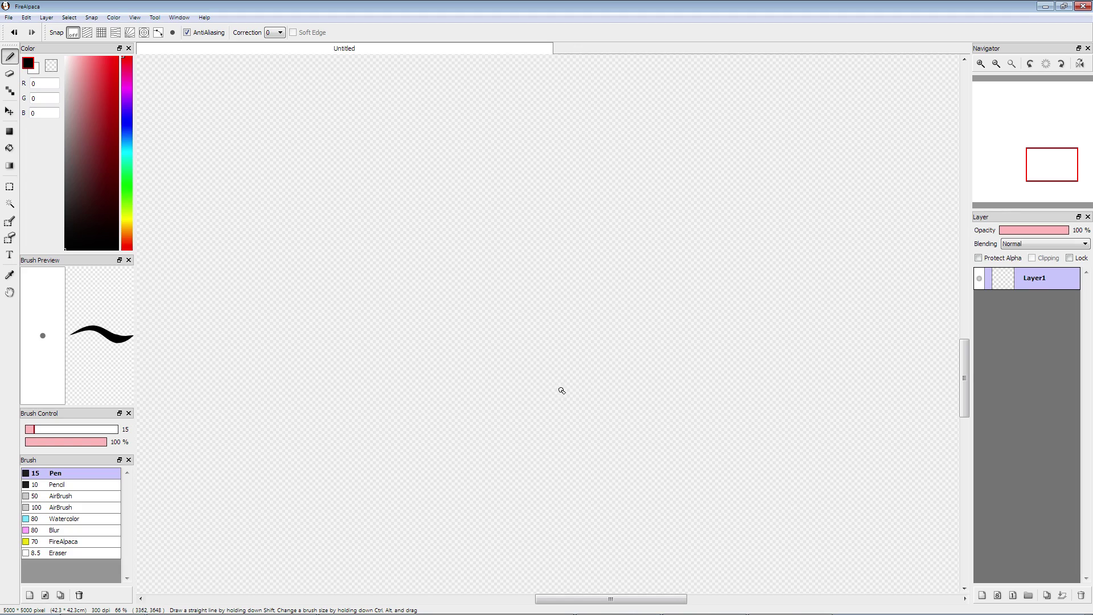
mouse_move(548, 390)
mouse_down()
mouse_move(825, 454)
mouse_move(769, 310)
mouse_move(598, 242)
mouse_move(454, 327)
mouse_move(500, 378)
mouse_move(549, 391)
mouse_up()
mouse_move(564, 306)
mouse_down()
mouse_move(547, 357)
mouse_move(565, 309)
mouse_move(571, 338)
mouse_up()
mouse_move(717, 349)
mouse_down()
mouse_move(727, 394)
mouse_move(713, 347)
mouse_move(716, 371)
mouse_up()
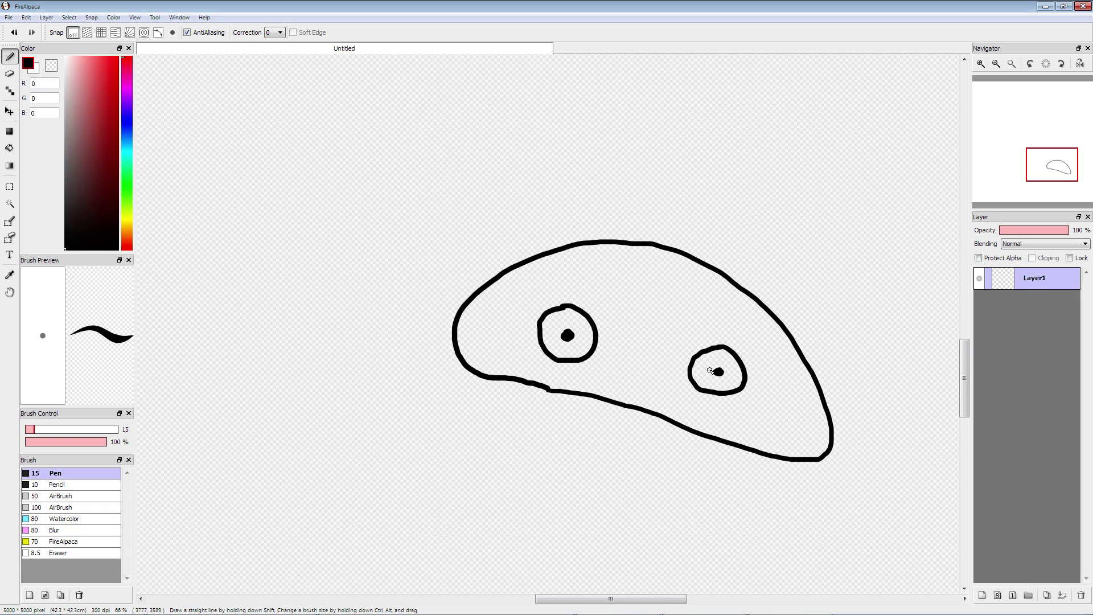
Step: Draw two thin slanted legs with flat oval shoes under the bean-shaped body
mouse_move(540, 391)
mouse_down()
mouse_move(576, 516)
mouse_move(556, 439)
mouse_move(560, 470)
mouse_up()
drag(542, 391, 550, 417)
mouse_move(573, 507)
mouse_down()
mouse_move(508, 555)
mouse_move(588, 529)
mouse_up()
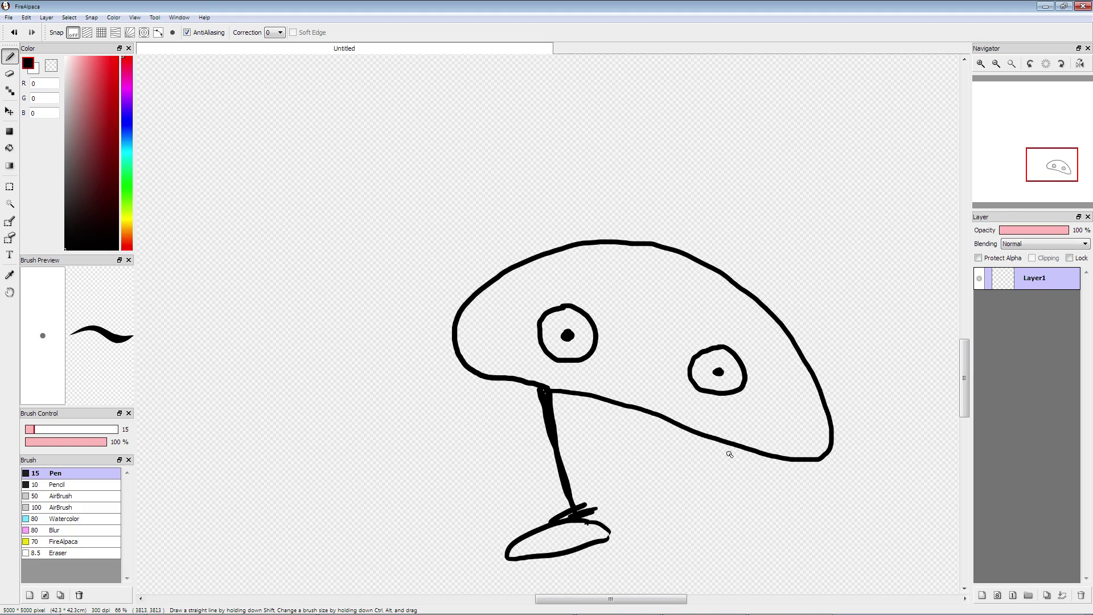
mouse_move(724, 444)
mouse_down()
mouse_move(681, 514)
mouse_move(714, 519)
mouse_move(672, 543)
mouse_move(667, 525)
mouse_up()
Step: Add flying sweat drops beside the bean-shaped body and a curved eyebrow over each eye
mouse_move(818, 328)
mouse_down()
mouse_move(861, 305)
mouse_move(816, 329)
mouse_up()
mouse_move(831, 343)
mouse_down()
mouse_move(862, 339)
mouse_move(831, 342)
mouse_up()
mouse_move(841, 355)
mouse_down()
mouse_move(856, 353)
mouse_move(827, 355)
mouse_up()
mouse_move(720, 309)
mouse_down()
mouse_move(747, 315)
mouse_move(762, 334)
mouse_up()
drag(545, 282, 593, 282)
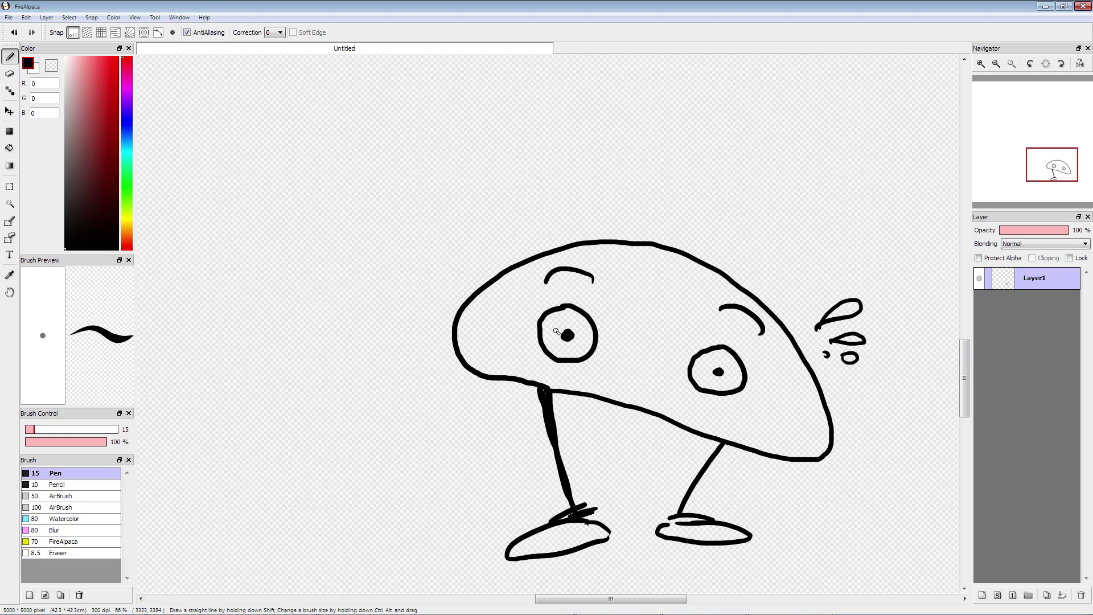
Step: Draw thin skid lines trailing behind both shoes
scroll(551, 442, down, 3)
scroll(551, 442, right, 5)
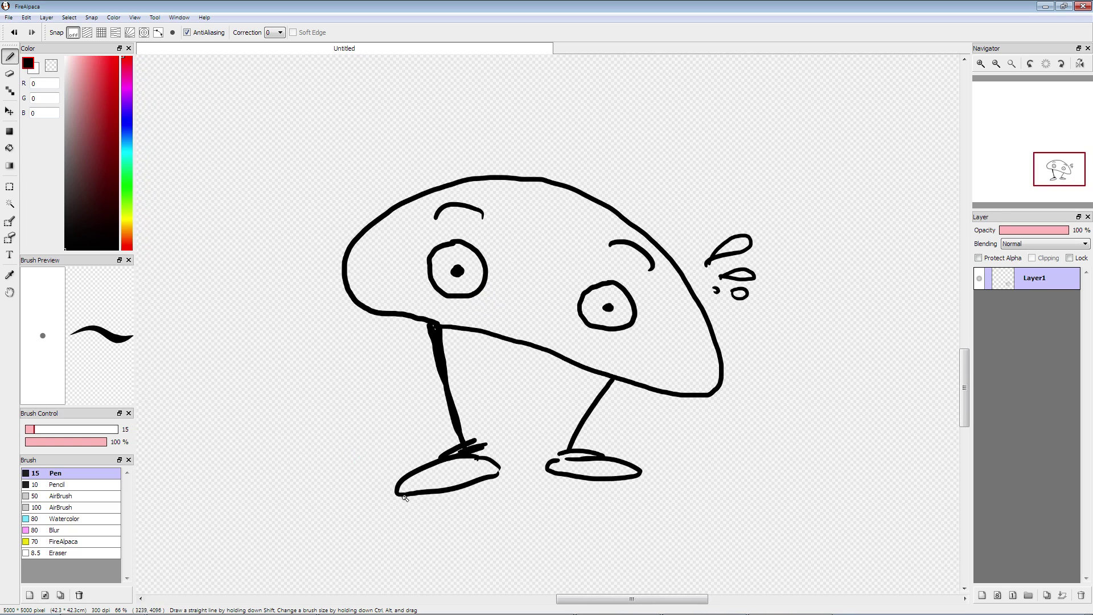
drag(395, 493, 312, 490)
drag(384, 488, 233, 485)
mouse_move(397, 472)
mouse_down()
mouse_move(345, 494)
mouse_move(261, 480)
mouse_up()
drag(548, 470, 309, 438)
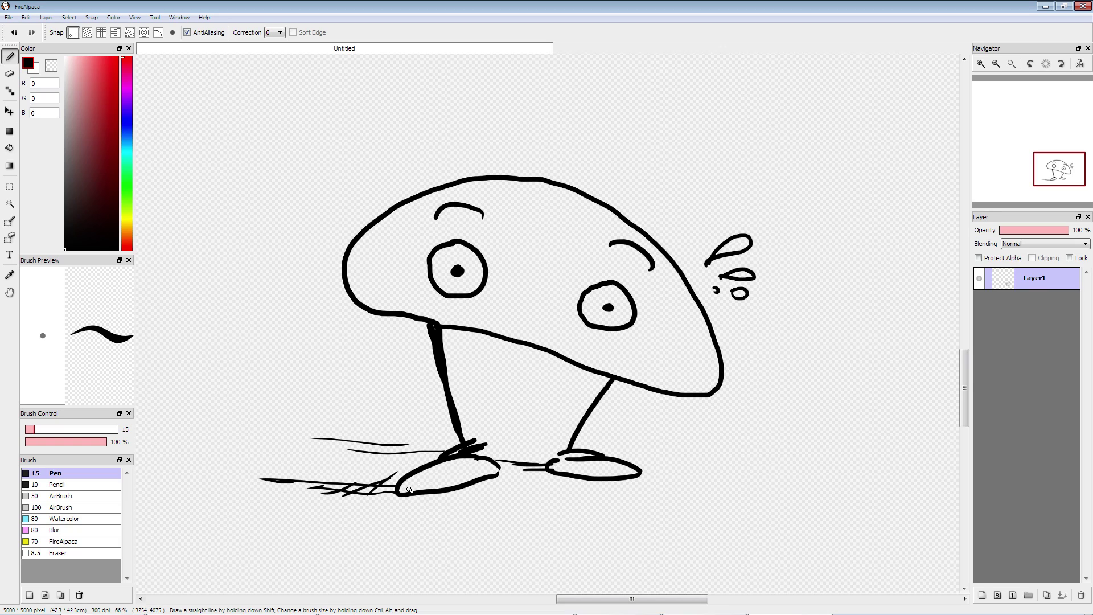
Step: Mark short tread strokes along the lower edges of both shoes
drag(422, 483, 424, 491)
drag(437, 482, 439, 489)
drag(454, 480, 471, 483)
drag(481, 472, 483, 478)
drag(492, 466, 496, 474)
drag(587, 470, 589, 477)
drag(596, 469, 598, 477)
drag(605, 469, 608, 476)
Step: Add spiky skid bursts kicking up behind both shoes
mouse_move(547, 449)
mouse_down()
mouse_move(496, 402)
mouse_move(500, 411)
mouse_up()
drag(519, 447, 498, 425)
drag(510, 451, 502, 439)
mouse_move(399, 470)
mouse_down()
mouse_move(380, 461)
mouse_move(382, 476)
mouse_move(282, 467)
mouse_up()
Step: Hand-letter "SCREECH!" beside the rear leg of the bean-shaped character
mouse_move(268, 371)
mouse_down()
mouse_move(256, 404)
mouse_move(304, 380)
mouse_move(316, 390)
mouse_up()
mouse_move(317, 363)
mouse_down()
mouse_move(340, 389)
mouse_move(334, 355)
mouse_up()
mouse_move(315, 376)
mouse_down()
mouse_move(332, 372)
mouse_move(360, 384)
mouse_up()
mouse_move(338, 354)
mouse_down()
mouse_move(354, 346)
mouse_move(359, 362)
mouse_up()
drag(369, 348, 376, 380)
mouse_move(395, 340)
mouse_down()
mouse_move(392, 371)
mouse_move(394, 358)
mouse_up()
drag(410, 332, 407, 363)
click(410, 380)
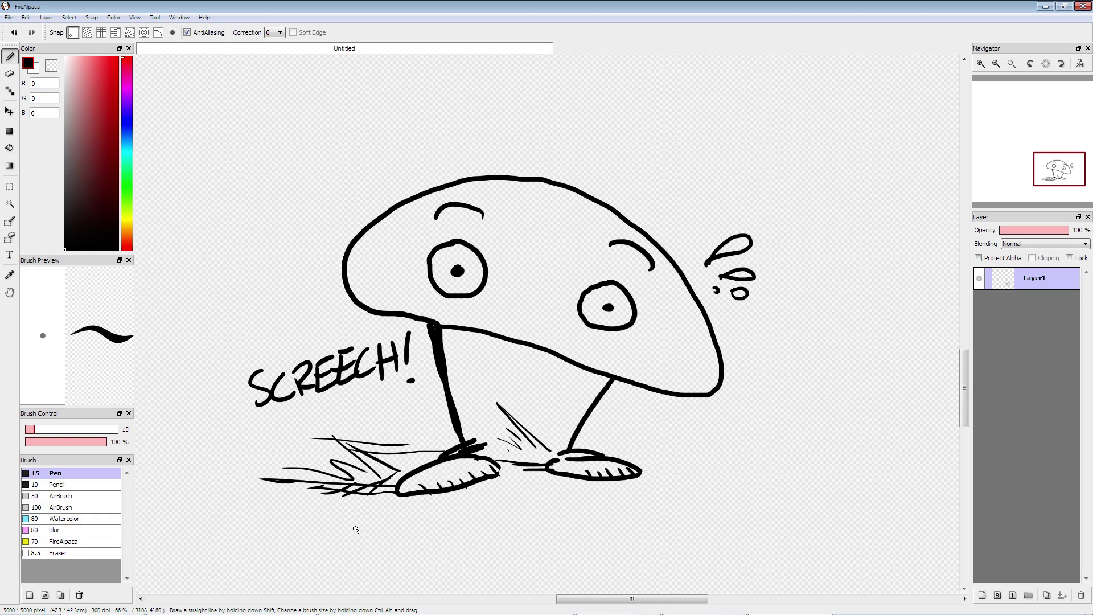
Step: Add curved motion arcs and straight speed lines behind the body, and clear the whole drawing from Layer1
drag(364, 201, 333, 311)
drag(299, 225, 283, 311)
drag(191, 262, 256, 244)
drag(161, 286, 315, 260)
drag(224, 320, 313, 303)
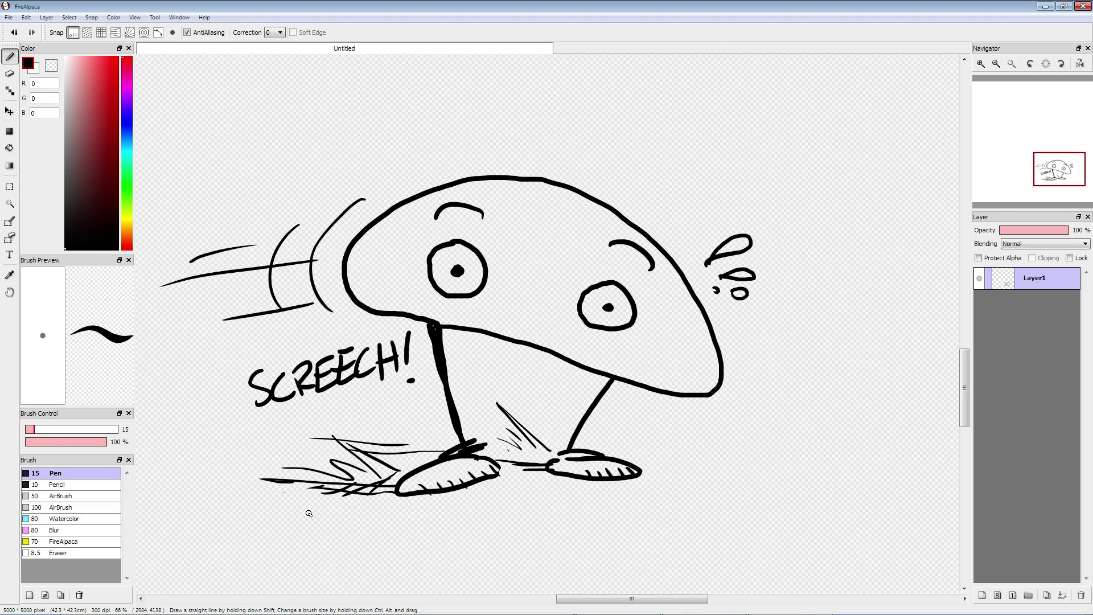
key(Delete)
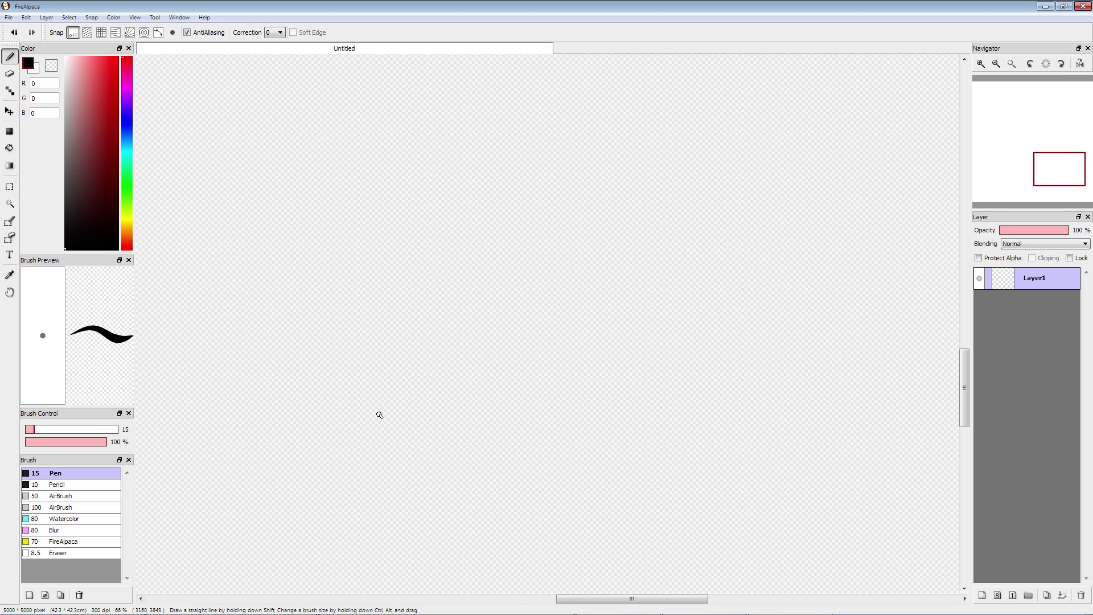
Step: Draw a large dome-shaped body with a flat base and go over its outline with extra pen strokes
drag(251, 498, 774, 499)
drag(264, 505, 784, 494)
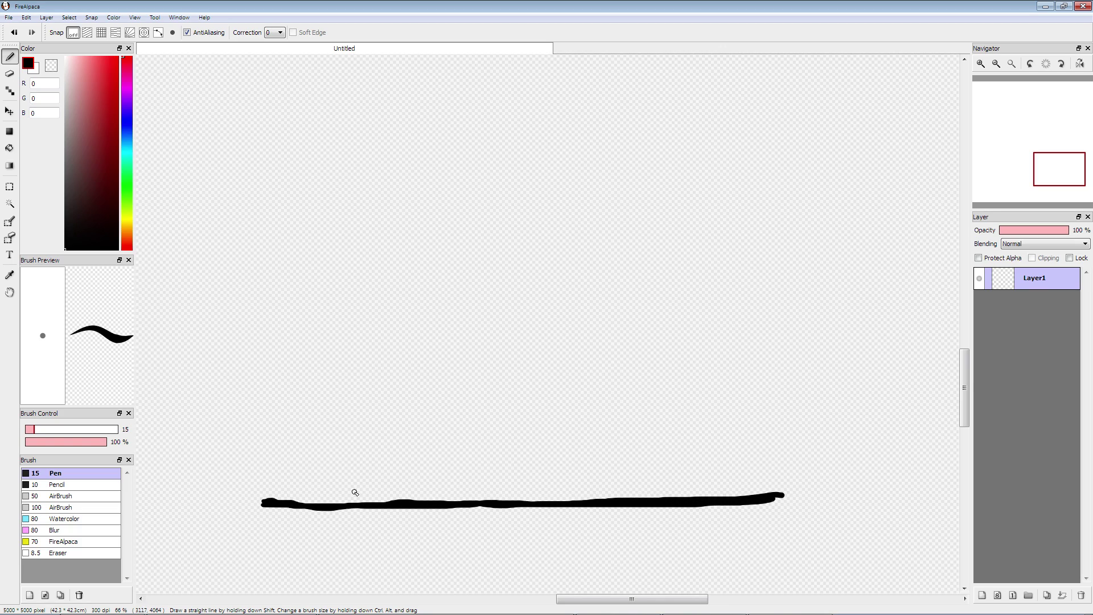
mouse_move(259, 497)
mouse_down()
mouse_move(230, 472)
mouse_move(259, 386)
mouse_move(399, 277)
mouse_move(606, 241)
mouse_move(817, 380)
mouse_move(784, 494)
mouse_move(822, 453)
mouse_move(771, 494)
mouse_move(777, 473)
mouse_up()
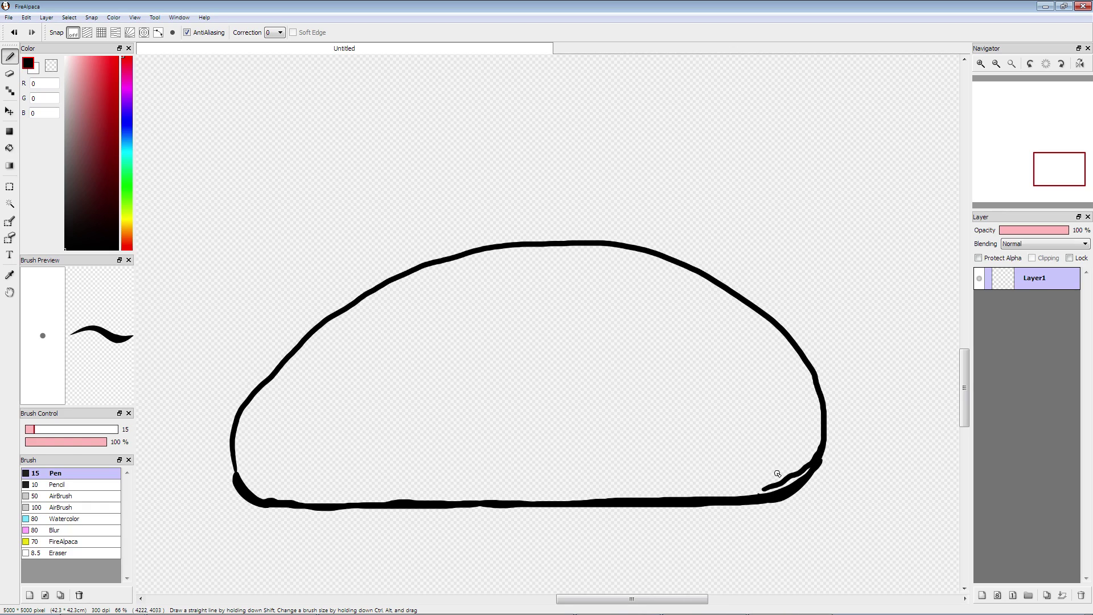
drag(230, 428, 249, 490)
mouse_move(235, 415)
mouse_down()
mouse_move(288, 351)
mouse_move(390, 288)
mouse_move(524, 247)
mouse_move(639, 242)
mouse_move(763, 321)
mouse_move(805, 438)
mouse_up()
mouse_move(745, 315)
mouse_down()
mouse_move(785, 335)
mouse_move(777, 480)
mouse_up()
mouse_move(306, 342)
mouse_down()
mouse_move(254, 439)
mouse_move(268, 500)
mouse_move(283, 356)
mouse_up()
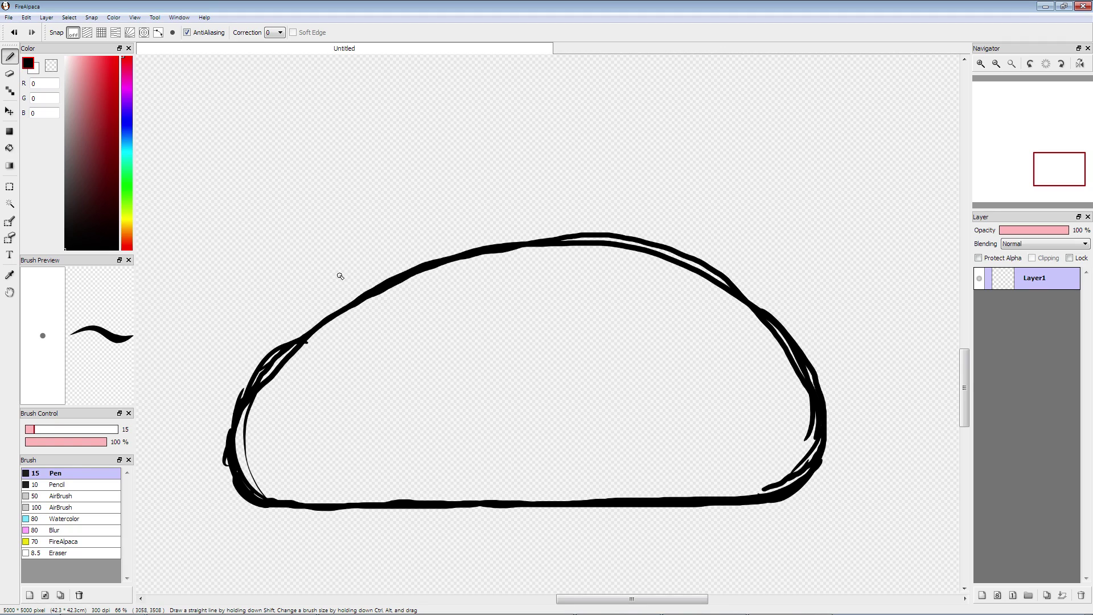
Step: Outline a boxy hat on the dome and hand-letter "I ASSURE YOU..." inside a rectangular speech bubble with a tail
mouse_move(392, 263)
mouse_down()
mouse_move(384, 203)
mouse_move(585, 183)
mouse_move(593, 212)
mouse_move(653, 173)
mouse_move(662, 180)
mouse_up()
mouse_move(577, 106)
mouse_down()
mouse_move(580, 131)
mouse_move(629, 121)
mouse_move(647, 130)
mouse_move(643, 118)
mouse_up()
mouse_move(664, 104)
mouse_down()
mouse_move(666, 131)
mouse_move(698, 122)
mouse_up()
drag(701, 97, 706, 128)
mouse_move(705, 104)
mouse_down()
mouse_move(720, 121)
mouse_move(740, 114)
mouse_up()
drag(721, 108, 784, 114)
drag(790, 90, 784, 131)
mouse_move(807, 95)
mouse_down()
mouse_move(811, 114)
mouse_move(804, 100)
mouse_up()
drag(822, 97, 835, 119)
click(839, 121)
click(853, 123)
click(867, 123)
mouse_move(656, 166)
mouse_down()
mouse_move(529, 162)
mouse_move(580, 71)
mouse_move(893, 59)
mouse_move(890, 177)
mouse_move(677, 174)
mouse_up()
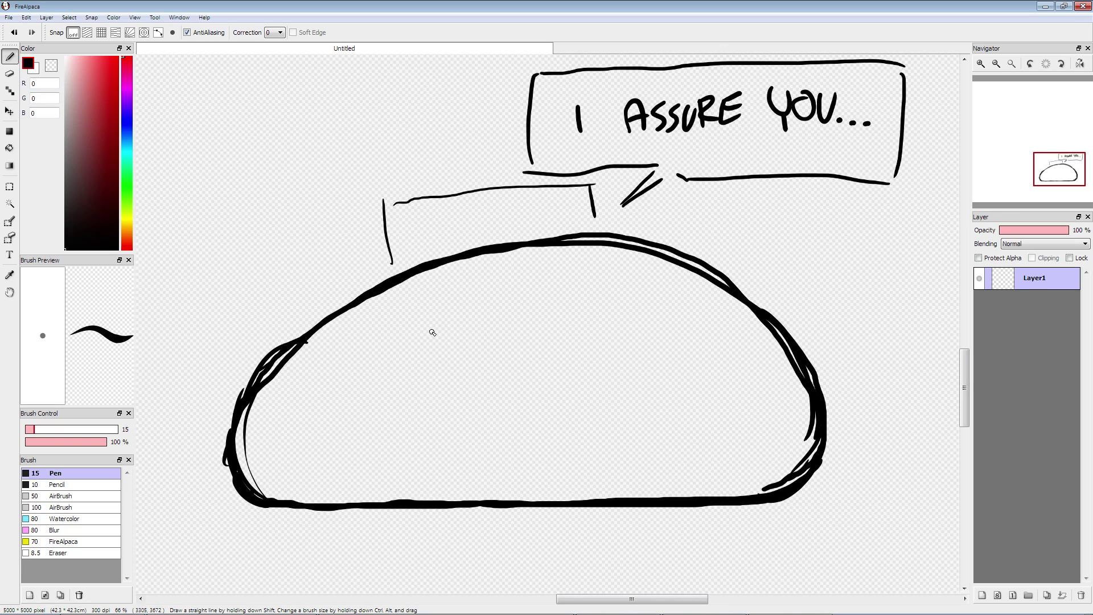
Step: Draw two wide round eyes with solid pupils on the dome and add small drops beside them
mouse_move(429, 317)
mouse_down()
mouse_move(458, 325)
mouse_move(472, 384)
mouse_move(411, 396)
mouse_move(386, 356)
mouse_move(413, 321)
mouse_move(465, 332)
mouse_move(473, 383)
mouse_move(418, 404)
mouse_move(385, 359)
mouse_move(404, 316)
mouse_move(444, 325)
mouse_move(434, 360)
mouse_up()
mouse_move(620, 312)
mouse_down()
mouse_move(664, 349)
mouse_move(622, 398)
mouse_move(573, 360)
mouse_move(595, 315)
mouse_move(634, 316)
mouse_move(626, 349)
mouse_up()
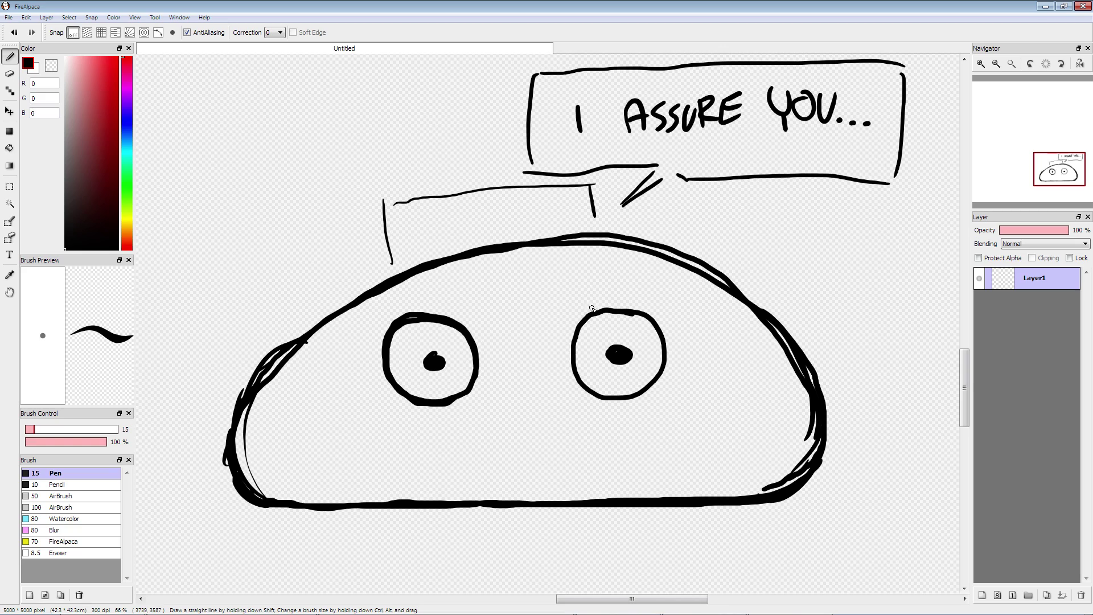
drag(582, 319, 603, 383)
mouse_move(619, 315)
mouse_down()
mouse_move(661, 359)
mouse_move(652, 383)
mouse_move(697, 359)
mouse_move(672, 372)
mouse_move(688, 385)
mouse_move(672, 381)
mouse_up()
drag(381, 391, 384, 397)
Step: Add two short legs and a small frowning mouth to the dome character, and clear the whole drawing from Layer1
mouse_move(363, 509)
mouse_down()
mouse_move(376, 591)
mouse_move(390, 572)
mouse_move(373, 516)
mouse_up()
mouse_move(653, 507)
mouse_down()
mouse_move(639, 559)
mouse_move(648, 501)
mouse_move(642, 550)
mouse_move(643, 506)
mouse_move(634, 537)
mouse_up()
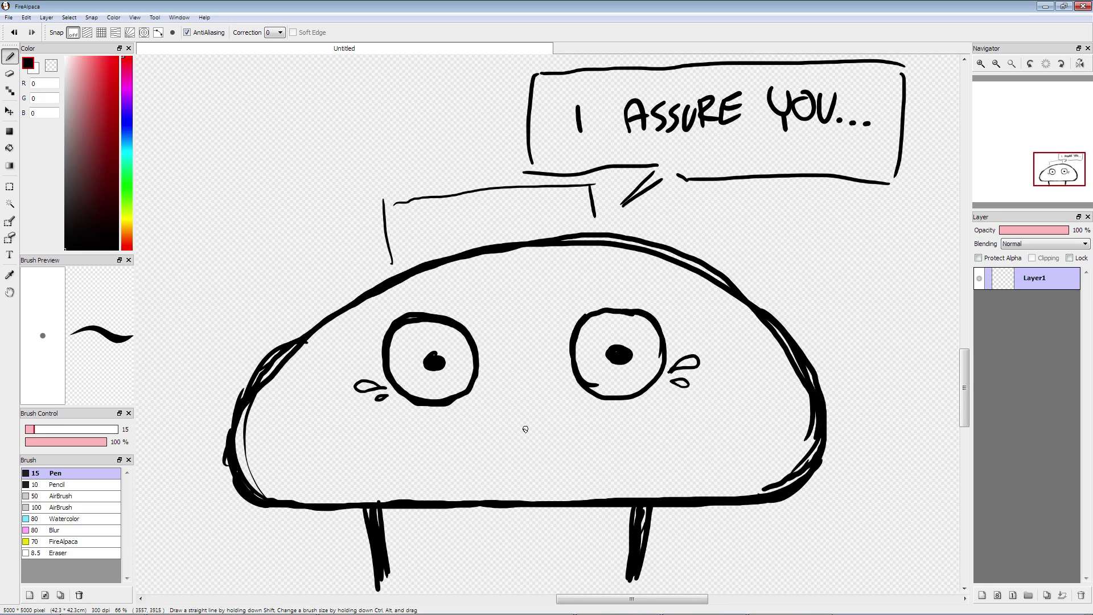
mouse_move(510, 422)
mouse_down()
mouse_move(525, 395)
mouse_move(549, 422)
mouse_up()
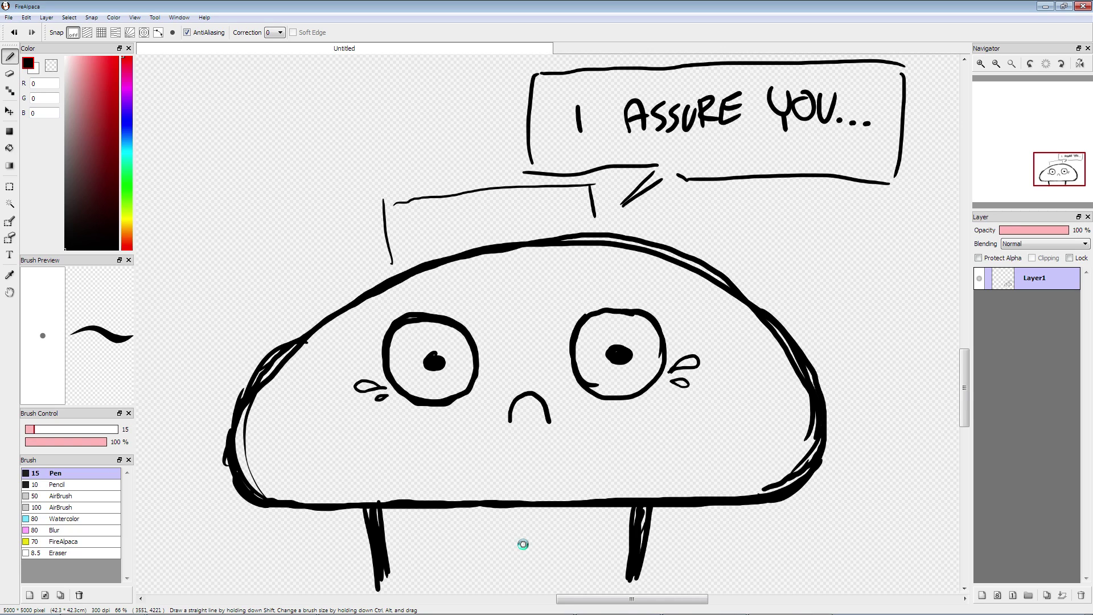
key(Delete)
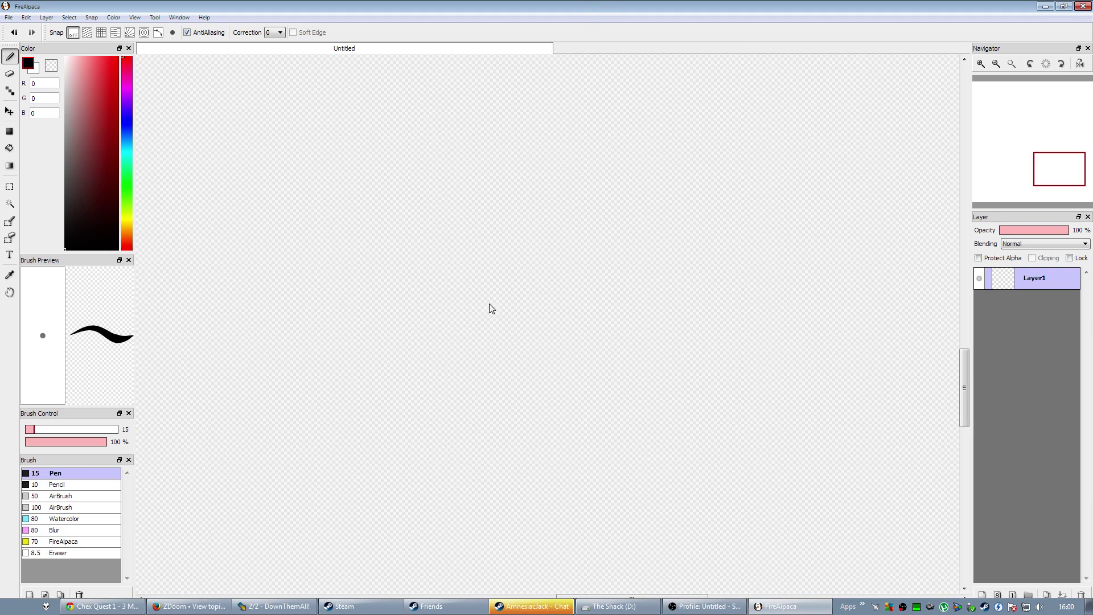
click(614, 606)
click(426, 256)
click(535, 608)
click(535, 607)
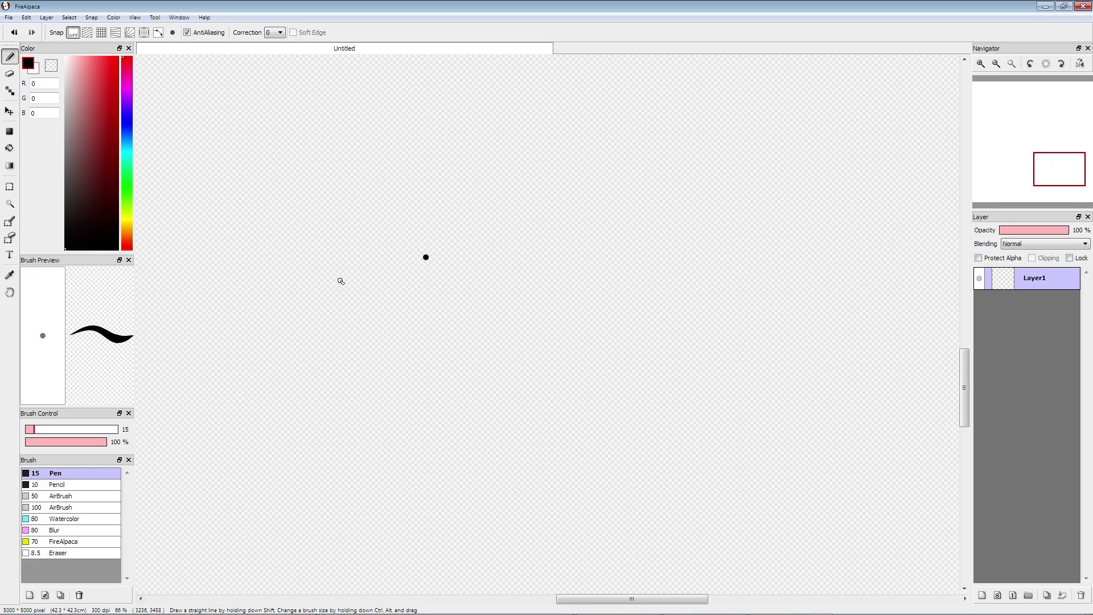
key(ctrl+z)
Step: Draw a round head open on its right side, with jagged splatter strokes bursting out of the opening
mouse_move(544, 218)
mouse_down()
mouse_move(588, 268)
mouse_move(563, 233)
mouse_move(522, 211)
mouse_move(438, 269)
mouse_move(458, 233)
mouse_move(420, 289)
mouse_up()
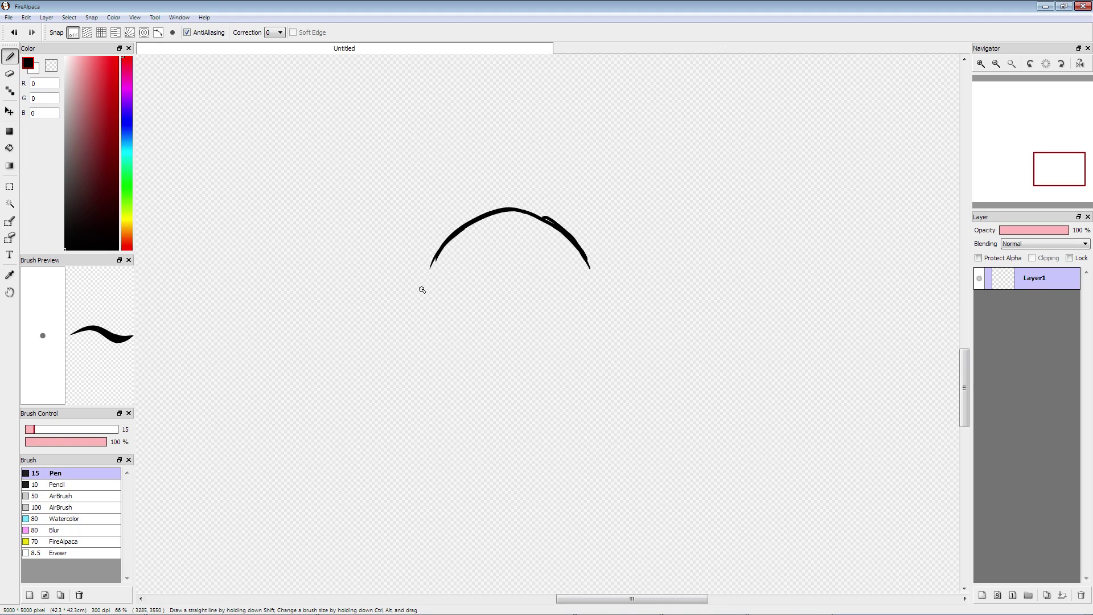
mouse_move(579, 251)
mouse_down()
mouse_move(602, 209)
mouse_move(595, 233)
mouse_move(649, 239)
mouse_up()
drag(580, 377, 639, 412)
mouse_move(637, 411)
mouse_down()
mouse_move(601, 381)
mouse_move(629, 391)
mouse_up()
drag(618, 292, 686, 260)
drag(617, 317, 655, 311)
drag(654, 316, 691, 315)
mouse_move(708, 317)
mouse_down()
mouse_move(722, 318)
mouse_move(642, 325)
mouse_up()
mouse_move(622, 333)
mouse_down()
mouse_move(673, 339)
mouse_move(664, 357)
mouse_move(676, 373)
mouse_up()
mouse_move(587, 289)
mouse_down()
mouse_move(662, 300)
mouse_move(614, 311)
mouse_move(626, 342)
mouse_move(638, 340)
mouse_up()
drag(652, 353, 589, 351)
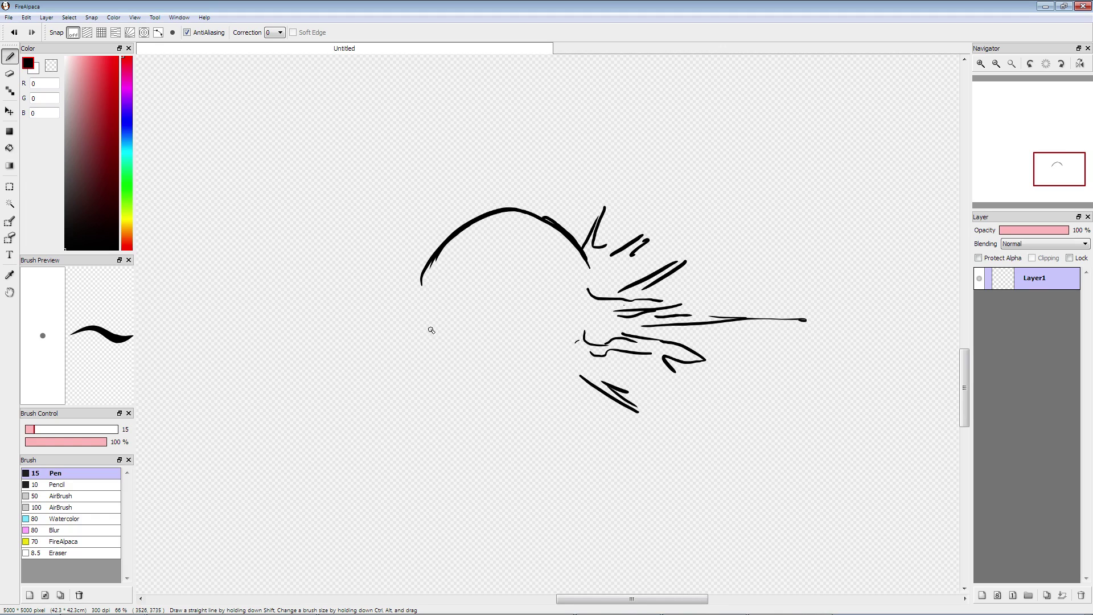
mouse_move(427, 289)
mouse_down()
mouse_move(464, 401)
mouse_move(581, 388)
mouse_up()
drag(574, 389, 527, 395)
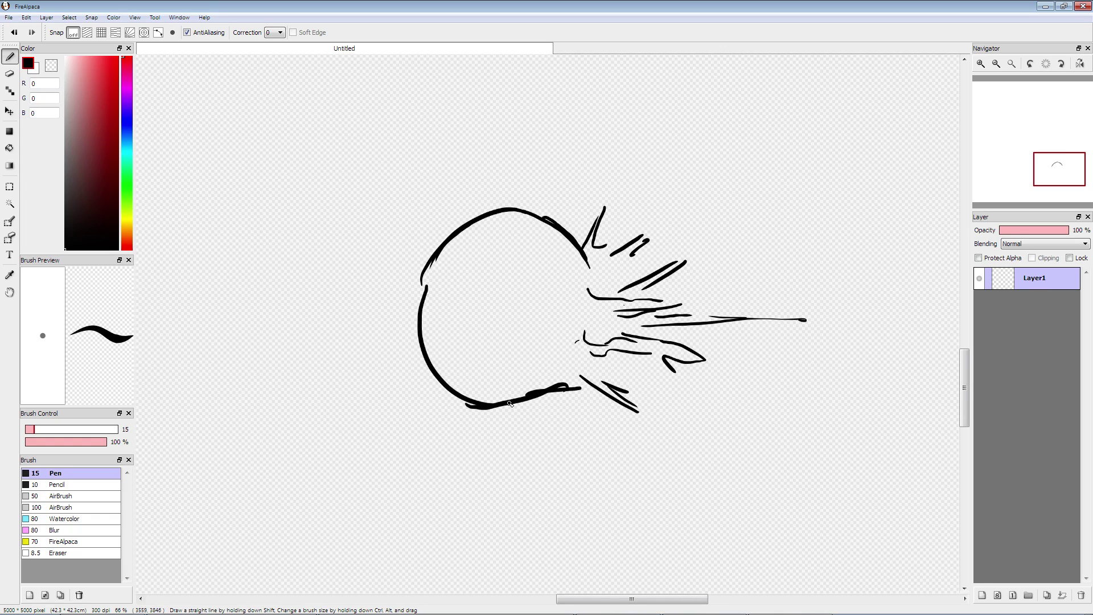
Step: Add long streaks and scattered droplets to the splatter, with an eyeball flying out in front
mouse_move(586, 363)
mouse_down()
mouse_move(768, 426)
mouse_move(743, 420)
mouse_up()
drag(645, 392, 672, 397)
mouse_move(721, 352)
mouse_down()
mouse_move(732, 345)
mouse_move(740, 394)
mouse_up()
drag(714, 250, 768, 245)
drag(726, 281, 712, 287)
drag(654, 254, 648, 261)
drag(674, 208, 698, 207)
mouse_move(744, 293)
mouse_down()
mouse_move(873, 272)
mouse_move(896, 286)
mouse_move(874, 319)
mouse_move(873, 358)
mouse_move(837, 355)
mouse_move(836, 325)
mouse_move(858, 315)
mouse_move(880, 337)
mouse_move(759, 336)
mouse_move(813, 351)
mouse_up()
drag(802, 338, 800, 348)
click(753, 340)
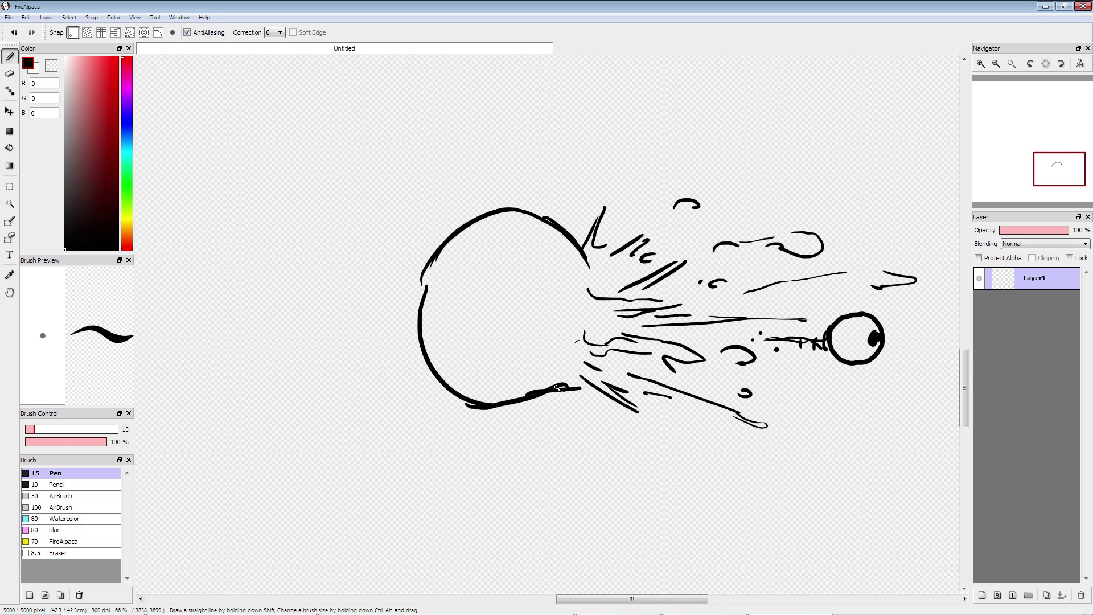
Step: Draw a second flying eyeball behind the first one, with trailing strokes leading back to the head
mouse_move(734, 262)
mouse_down()
mouse_move(732, 306)
mouse_move(714, 297)
mouse_move(726, 272)
mouse_move(744, 278)
mouse_move(707, 272)
mouse_up()
click(743, 277)
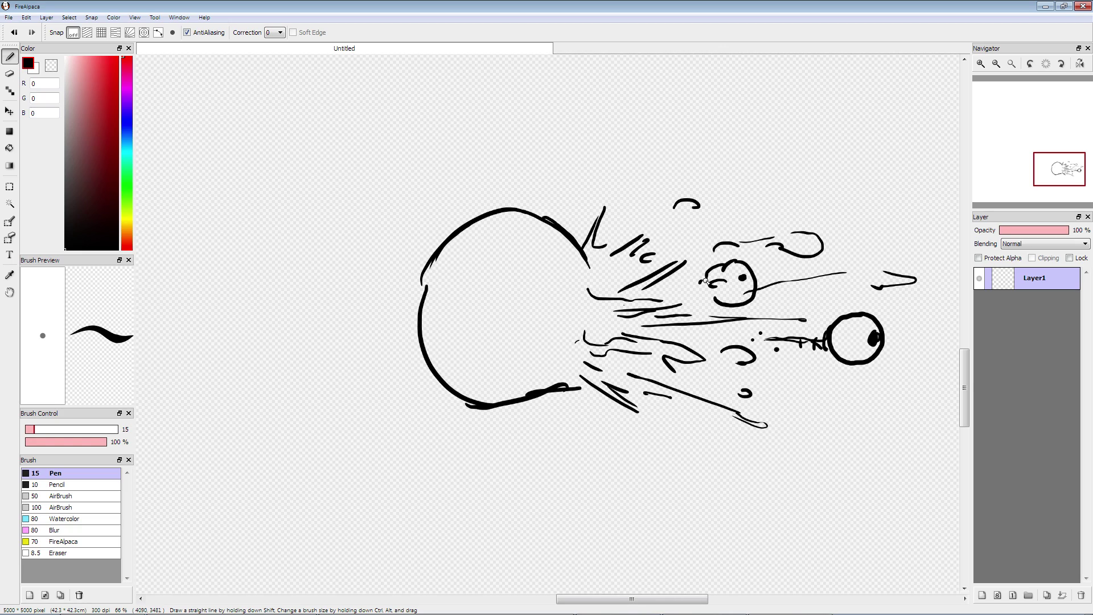
drag(653, 295, 715, 295)
Step: Draw long horizontal jet lines striking the back of the head and add short impact marks where they hit
drag(230, 315, 395, 300)
drag(195, 322, 409, 308)
mouse_move(166, 367)
mouse_down()
mouse_move(407, 353)
mouse_move(397, 359)
mouse_move(410, 379)
mouse_move(410, 368)
mouse_up()
mouse_move(401, 273)
mouse_down()
mouse_move(414, 291)
mouse_move(391, 324)
mouse_up()
drag(409, 334, 403, 338)
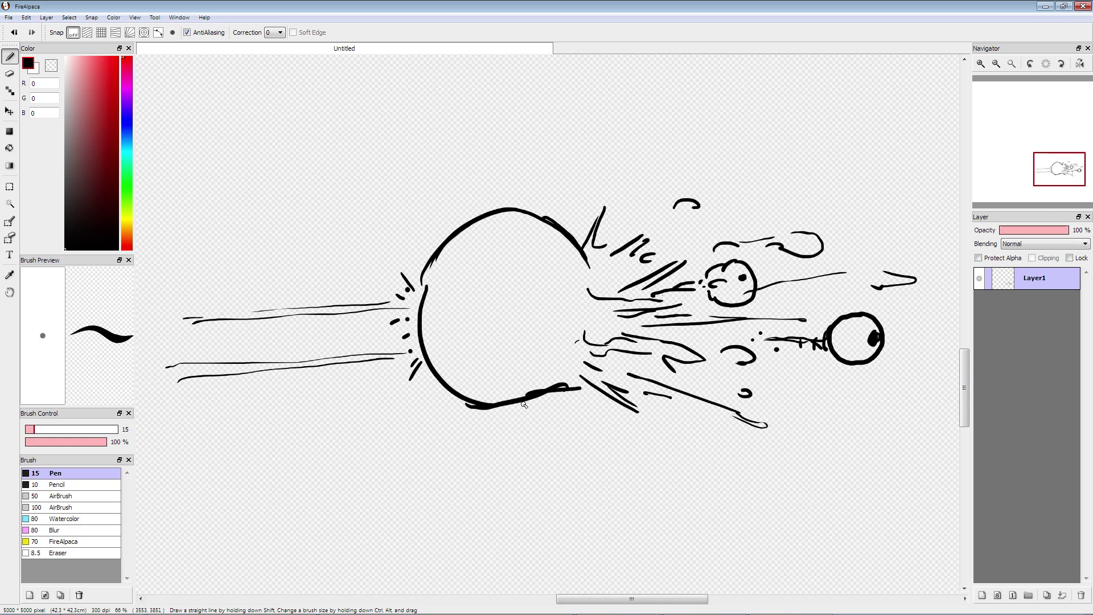
Step: Add two legs with shoes under the round head and sharpen the burst opening with jagged edges
drag(530, 399, 571, 452)
mouse_move(534, 398)
mouse_down()
mouse_move(568, 449)
mouse_move(551, 490)
mouse_up()
mouse_move(571, 453)
mouse_down()
mouse_move(548, 500)
mouse_move(589, 474)
mouse_move(555, 504)
mouse_up()
mouse_move(516, 407)
mouse_down()
mouse_move(529, 490)
mouse_move(572, 480)
mouse_move(526, 497)
mouse_up()
mouse_move(604, 233)
mouse_down()
mouse_move(569, 300)
mouse_move(608, 294)
mouse_up()
drag(556, 342, 615, 405)
drag(578, 310, 612, 359)
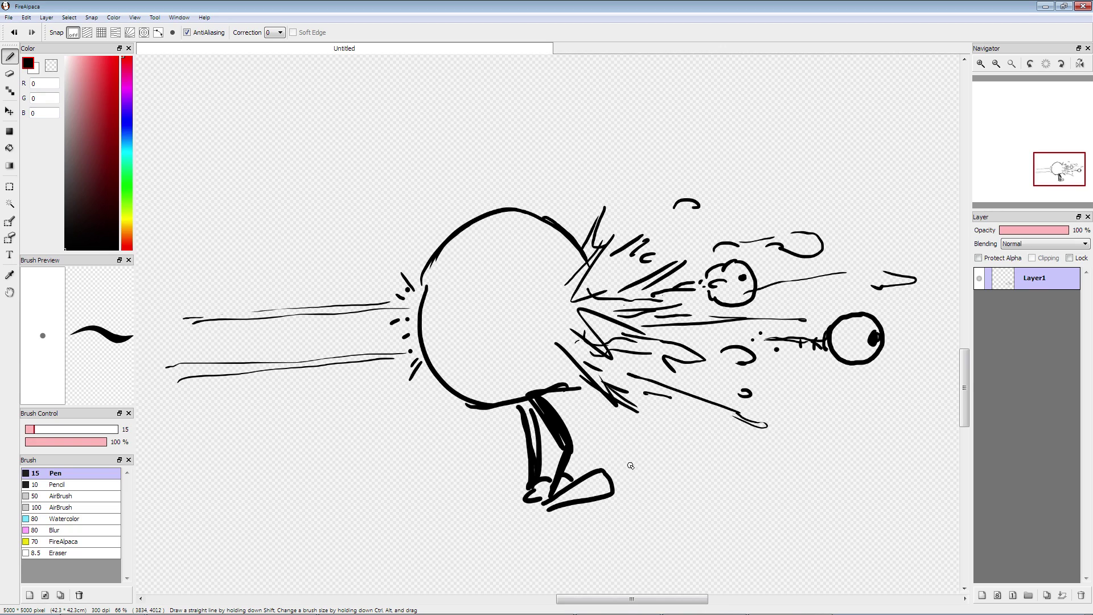
Step: Hand-letter "SPLOOSH!" in large capitals above the bursting head
mouse_move(560, 107)
mouse_down()
mouse_move(531, 183)
mouse_move(597, 198)
mouse_up()
drag(586, 121, 585, 153)
drag(635, 113, 677, 181)
mouse_move(697, 114)
mouse_down()
mouse_move(680, 174)
mouse_move(671, 122)
mouse_up()
drag(760, 102, 784, 175)
drag(832, 98, 826, 181)
drag(859, 109, 854, 181)
drag(813, 149, 859, 137)
drag(903, 97, 884, 155)
click(877, 184)
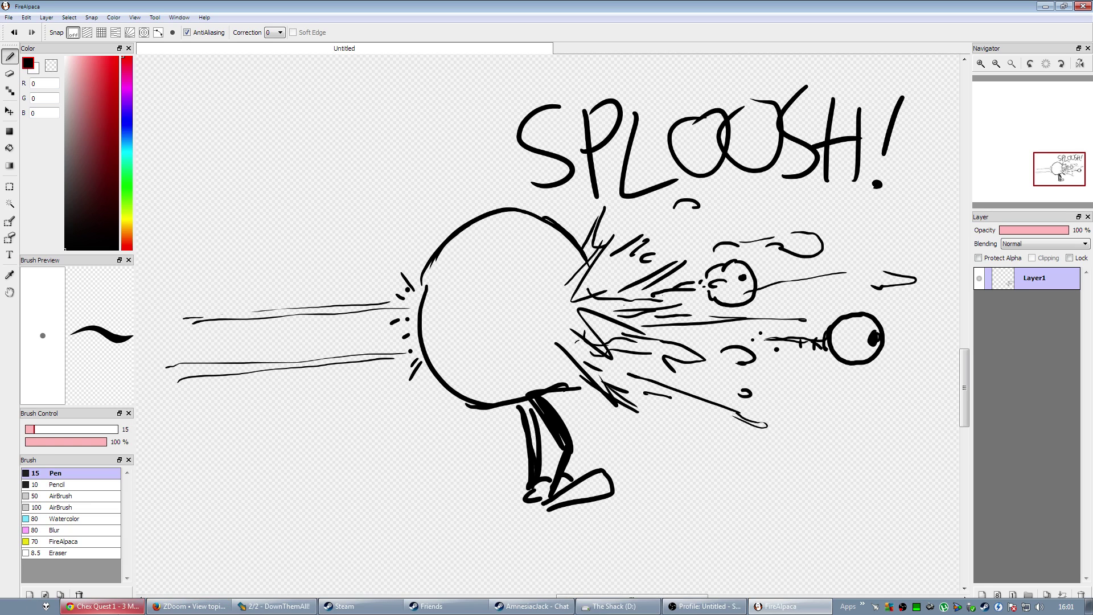
Step: Switch to the browser, play the "Chex Quest 1 - 3 Music Remaster" YouTube video, and return to FireAlpaca
click(102, 605)
click(71, 472)
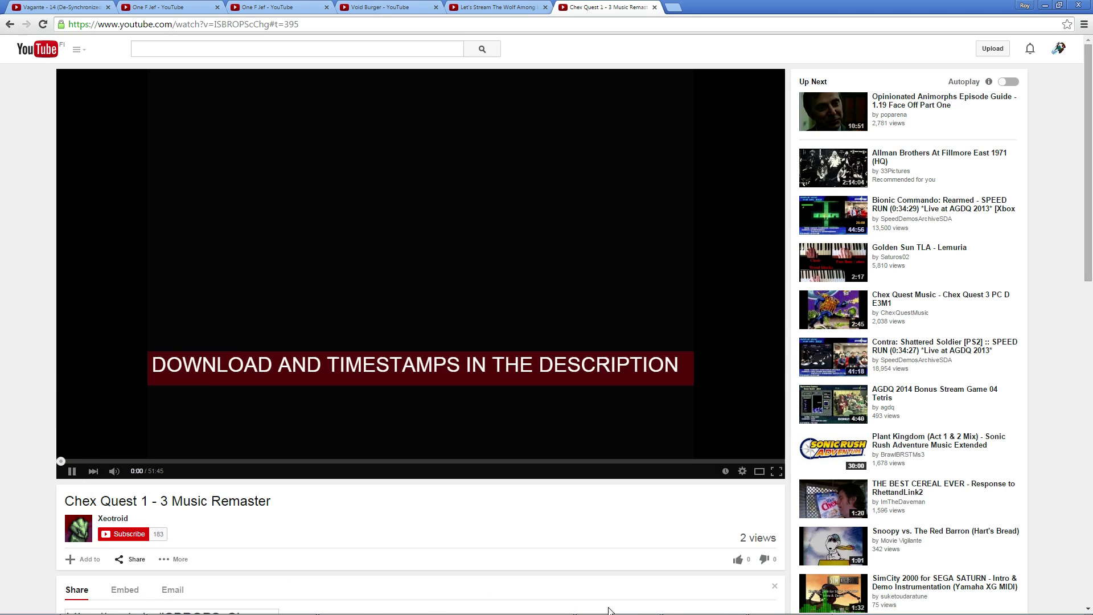
click(789, 606)
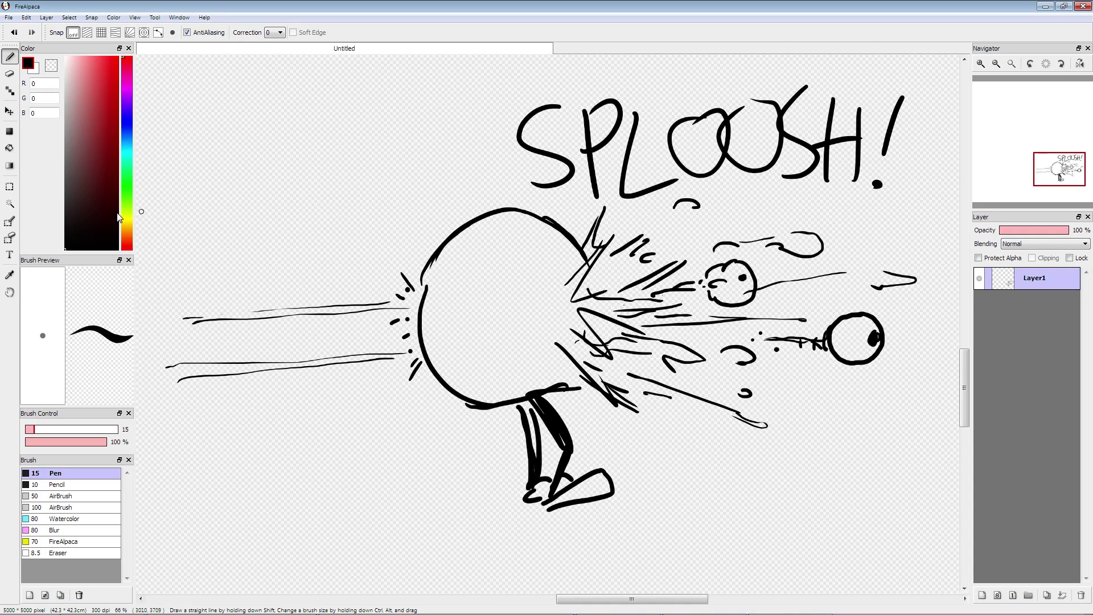
Step: Add a jagged burst around the far end of the jet lines, and clear the whole drawing from Layer1
drag(159, 313, 188, 309)
mouse_move(153, 389)
mouse_down()
mouse_move(202, 426)
mouse_move(204, 399)
mouse_up()
drag(180, 385, 225, 390)
drag(173, 351, 221, 332)
drag(191, 361, 269, 364)
drag(194, 308, 255, 299)
drag(210, 342, 228, 333)
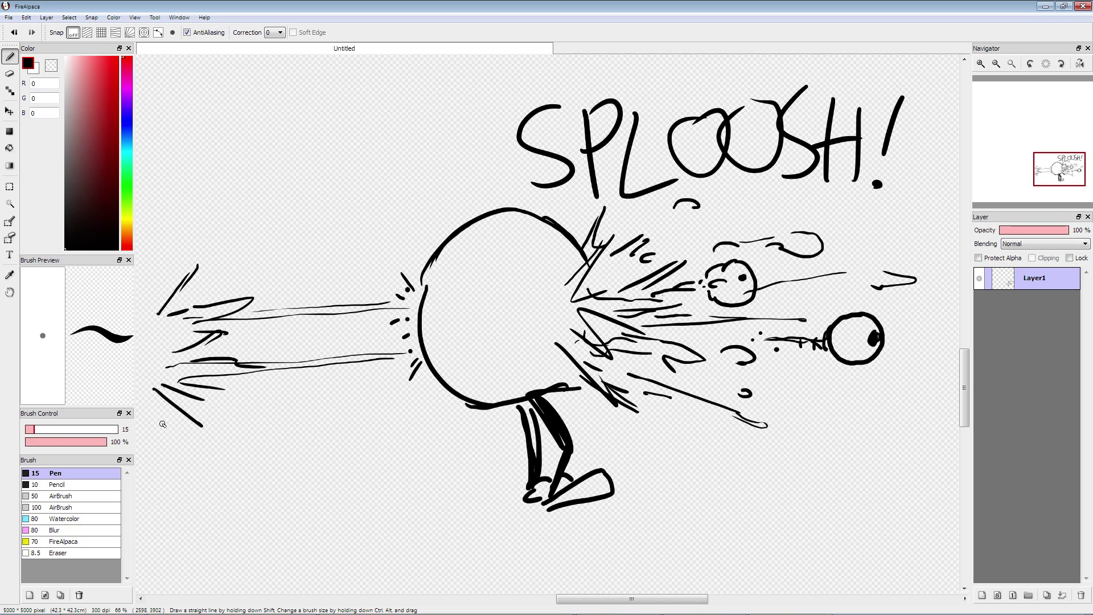
key(Delete)
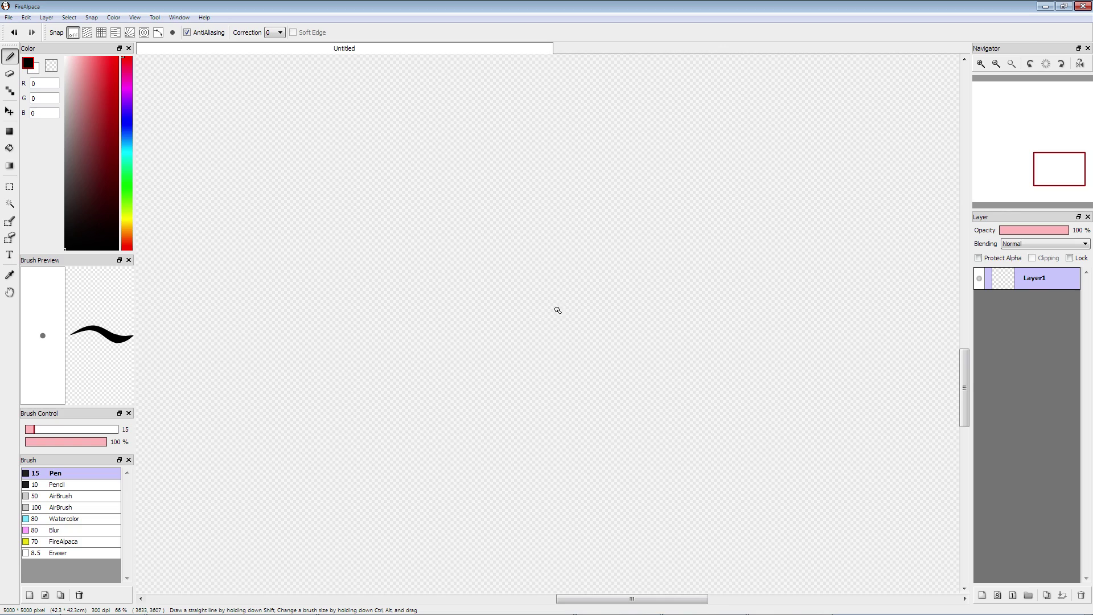
Step: Draw two thick angry eyebrows slanting down toward each other and fill them in black
mouse_move(544, 339)
mouse_down()
mouse_move(531, 358)
mouse_move(546, 339)
mouse_move(549, 368)
mouse_move(694, 324)
mouse_up()
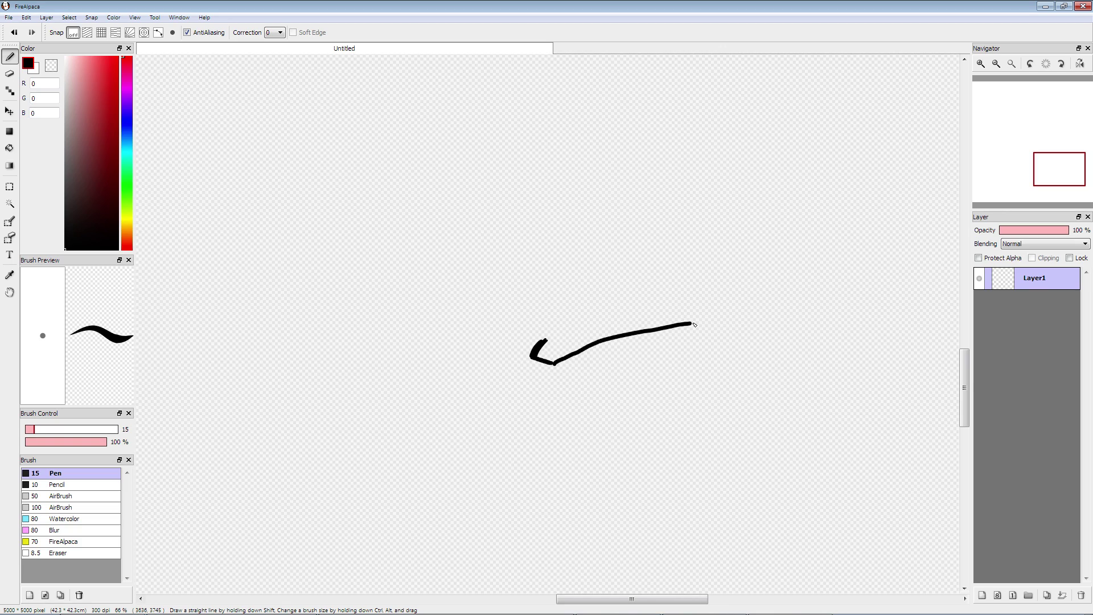
mouse_move(539, 341)
mouse_down()
mouse_move(557, 359)
mouse_move(685, 299)
mouse_up()
mouse_move(543, 340)
mouse_down()
mouse_move(541, 356)
mouse_move(685, 300)
mouse_move(704, 322)
mouse_move(676, 308)
mouse_move(586, 337)
mouse_move(639, 329)
mouse_up()
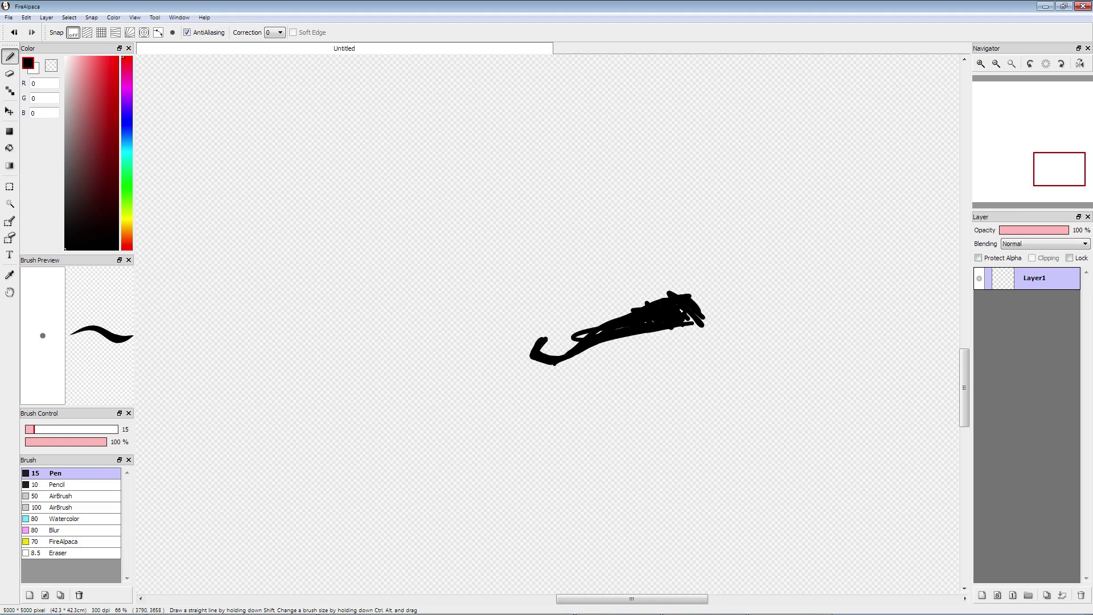
mouse_move(586, 337)
mouse_down()
mouse_move(555, 356)
mouse_move(552, 344)
mouse_move(487, 367)
mouse_move(392, 296)
mouse_up()
drag(450, 332, 356, 287)
mouse_move(499, 359)
mouse_down()
mouse_move(511, 353)
mouse_move(475, 365)
mouse_move(415, 293)
mouse_up()
mouse_move(475, 342)
mouse_down()
mouse_move(406, 279)
mouse_move(383, 270)
mouse_move(351, 291)
mouse_move(478, 344)
mouse_up()
mouse_move(401, 288)
mouse_down()
mouse_move(464, 338)
mouse_move(380, 283)
mouse_move(411, 287)
mouse_move(385, 311)
mouse_move(376, 359)
mouse_move(371, 300)
mouse_up()
Step: Draw narrowed eyes under the brows, with flat lower lids, curved outer edges and dark half-hidden irises
drag(374, 359, 394, 373)
mouse_move(487, 369)
mouse_down()
mouse_move(329, 374)
mouse_move(480, 368)
mouse_move(425, 370)
mouse_up()
mouse_move(564, 361)
mouse_down()
mouse_move(562, 370)
mouse_move(707, 372)
mouse_up()
drag(672, 326, 682, 371)
mouse_move(640, 334)
mouse_down()
mouse_move(601, 356)
mouse_move(631, 357)
mouse_move(630, 348)
mouse_move(595, 350)
mouse_up()
mouse_move(424, 314)
mouse_down()
mouse_move(407, 347)
mouse_move(437, 352)
mouse_move(452, 334)
mouse_move(424, 353)
mouse_up()
drag(412, 319, 433, 336)
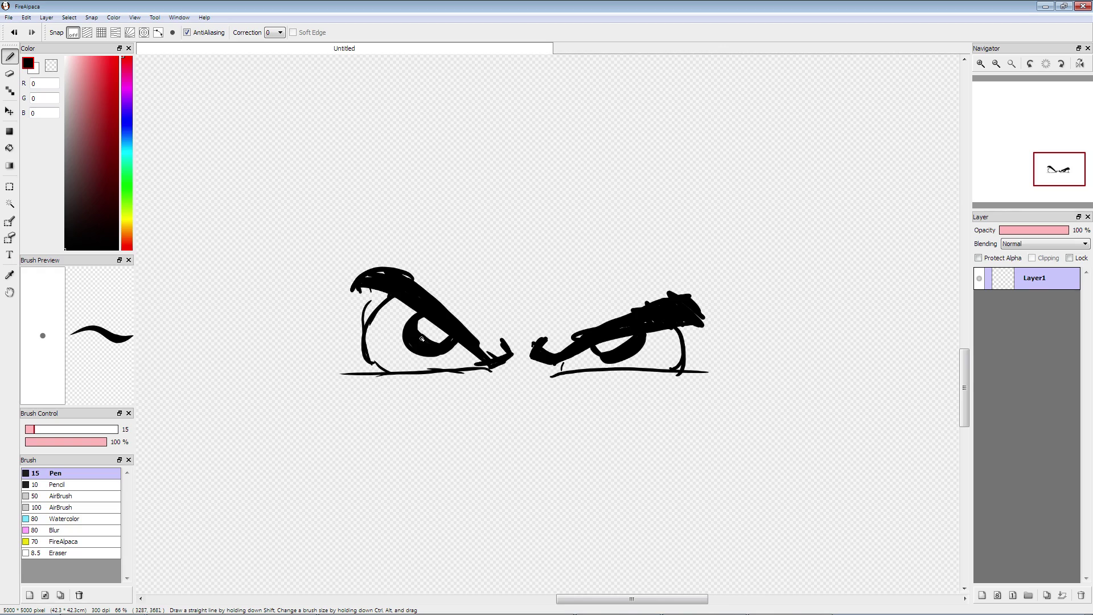
Step: Add short wrinkle marks above the outer brows, between the brows and under the inner eye corners
mouse_move(513, 365)
mouse_down()
mouse_move(545, 363)
mouse_move(529, 374)
mouse_up()
mouse_move(348, 236)
mouse_down()
mouse_move(374, 252)
mouse_move(345, 267)
mouse_move(374, 253)
mouse_up()
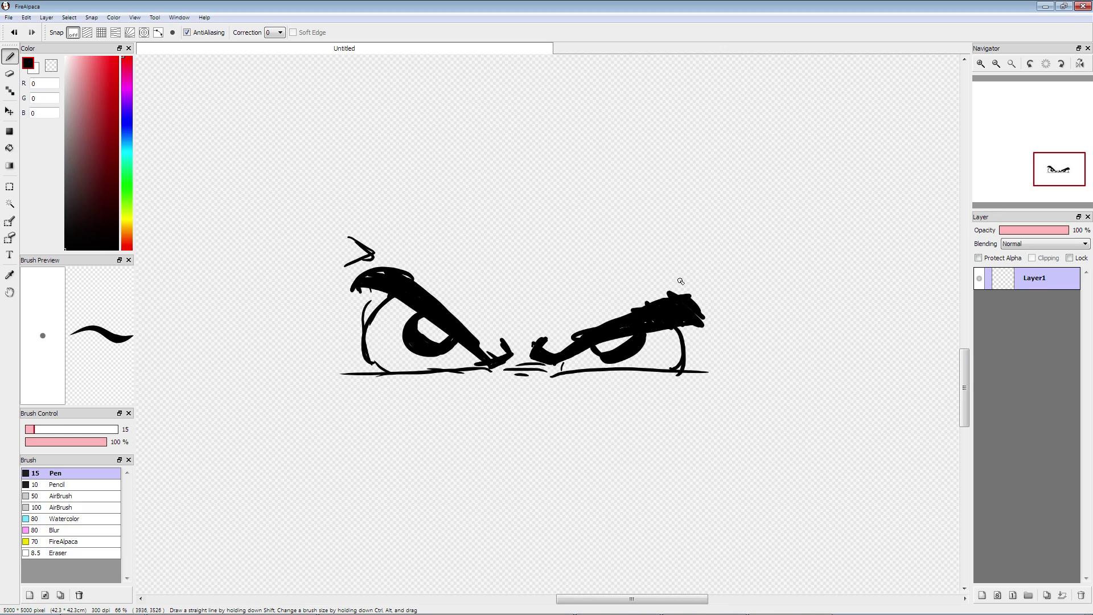
mouse_move(698, 257)
mouse_down()
mouse_move(708, 288)
mouse_move(718, 285)
mouse_up()
mouse_move(348, 247)
mouse_down()
mouse_move(367, 257)
mouse_move(336, 264)
mouse_up()
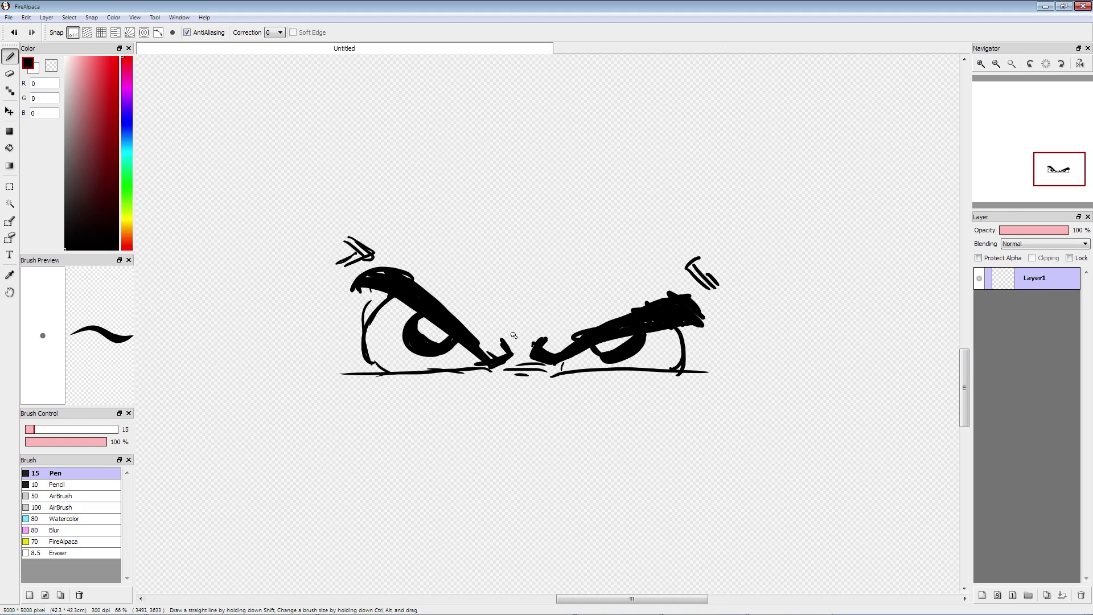
mouse_move(511, 333)
mouse_down()
mouse_move(538, 324)
mouse_move(537, 311)
mouse_up()
drag(500, 373, 478, 376)
drag(554, 375, 582, 377)
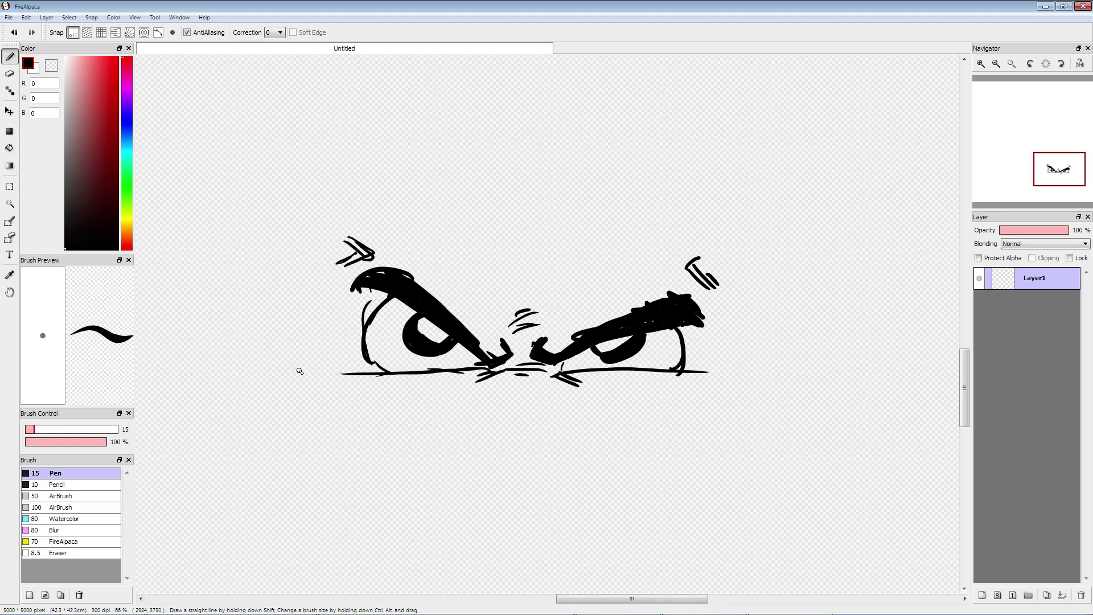
Step: Draw a wide crooked smirk below the eyes, holding a thick cigar with curling smoke
mouse_move(304, 352)
mouse_down()
mouse_move(284, 338)
mouse_move(260, 371)
mouse_move(381, 416)
mouse_move(718, 429)
mouse_move(689, 453)
mouse_up()
mouse_move(626, 421)
mouse_down()
mouse_move(639, 449)
mouse_move(638, 426)
mouse_move(632, 439)
mouse_move(662, 435)
mouse_move(650, 466)
mouse_move(639, 451)
mouse_move(672, 474)
mouse_move(677, 444)
mouse_move(656, 456)
mouse_move(678, 458)
mouse_up()
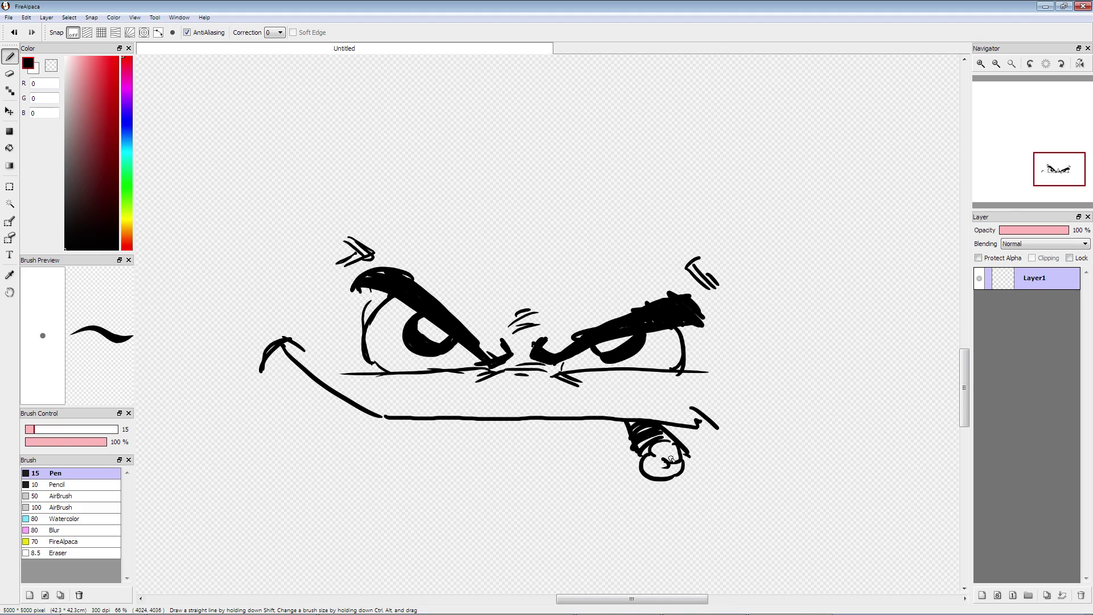
mouse_move(699, 422)
mouse_down()
mouse_move(747, 365)
mouse_move(808, 336)
mouse_up()
mouse_move(626, 451)
mouse_down()
mouse_move(722, 496)
mouse_move(768, 367)
mouse_move(809, 329)
mouse_up()
click(797, 303)
mouse_move(837, 288)
mouse_down()
mouse_move(832, 244)
mouse_move(844, 248)
mouse_up()
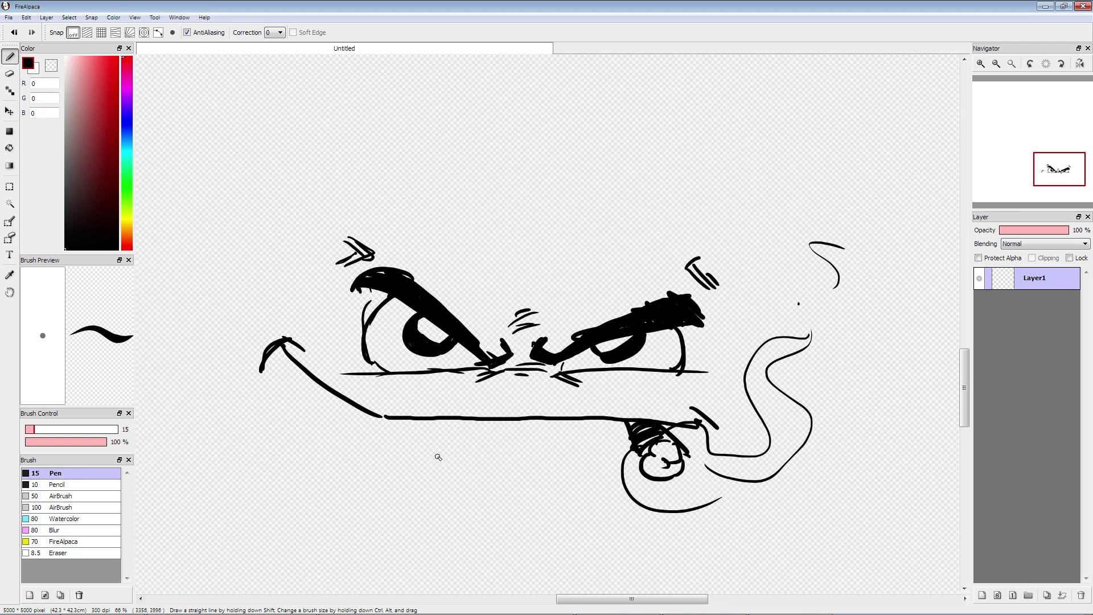
Step: Add bared teeth in the raised corner of the smirk and a lower-lip line beneath the mouth
mouse_move(276, 351)
mouse_down()
mouse_move(311, 428)
mouse_move(476, 433)
mouse_up()
mouse_move(311, 378)
mouse_down()
mouse_move(314, 416)
mouse_move(381, 419)
mouse_move(323, 416)
mouse_move(367, 428)
mouse_up()
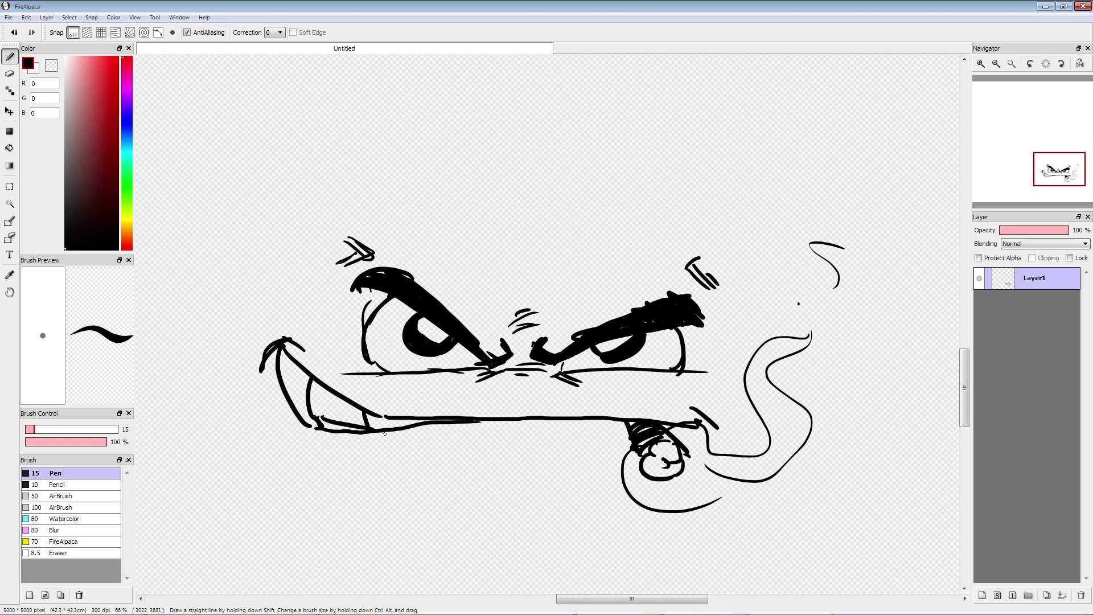
mouse_move(305, 377)
mouse_down()
mouse_move(307, 425)
mouse_move(288, 358)
mouse_move(293, 401)
mouse_up()
drag(289, 362, 300, 399)
mouse_move(431, 448)
mouse_down()
mouse_move(453, 460)
mouse_move(594, 447)
mouse_up()
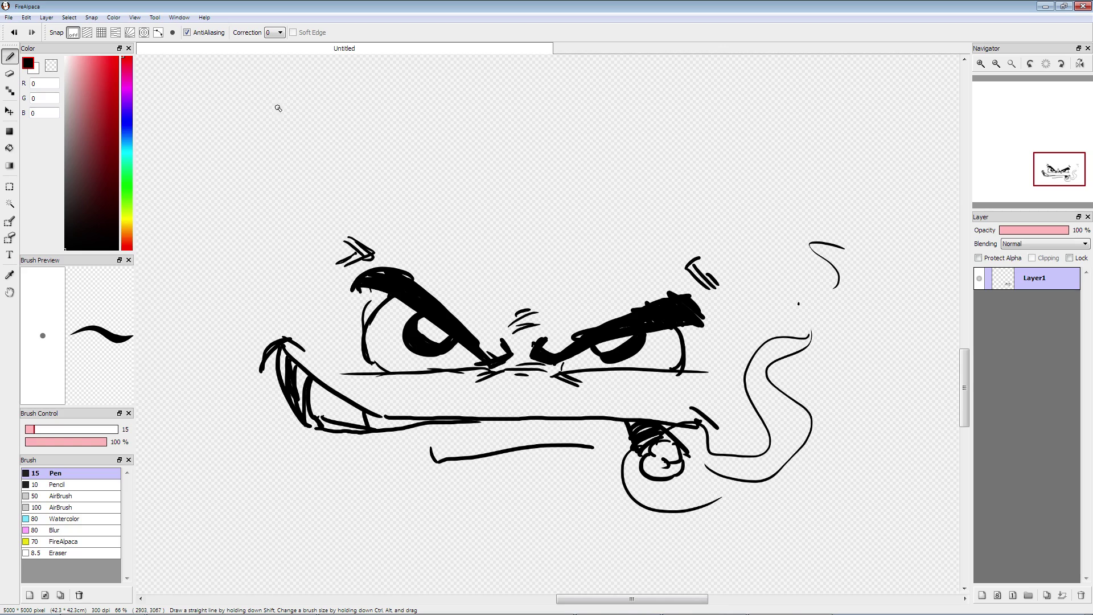
Step: Hand-letter "I'M FASTER." above the scowling face, and clear the whole drawing from Layer1
mouse_move(256, 112)
mouse_down()
mouse_move(265, 161)
mouse_move(272, 119)
mouse_up()
mouse_move(289, 162)
mouse_down()
mouse_move(303, 138)
mouse_move(310, 158)
mouse_up()
mouse_move(371, 117)
mouse_down()
mouse_move(374, 166)
mouse_move(398, 108)
mouse_up()
mouse_move(372, 136)
mouse_down()
mouse_move(398, 131)
mouse_move(425, 155)
mouse_up()
mouse_move(408, 136)
mouse_down()
mouse_move(432, 132)
mouse_move(440, 165)
mouse_up()
drag(479, 119, 474, 155)
mouse_move(456, 117)
mouse_down()
mouse_move(506, 113)
mouse_move(539, 149)
mouse_up()
mouse_move(515, 116)
mouse_down()
mouse_move(542, 108)
mouse_move(542, 126)
mouse_up()
mouse_move(556, 112)
mouse_down()
mouse_move(552, 154)
mouse_move(592, 145)
mouse_up()
click(615, 153)
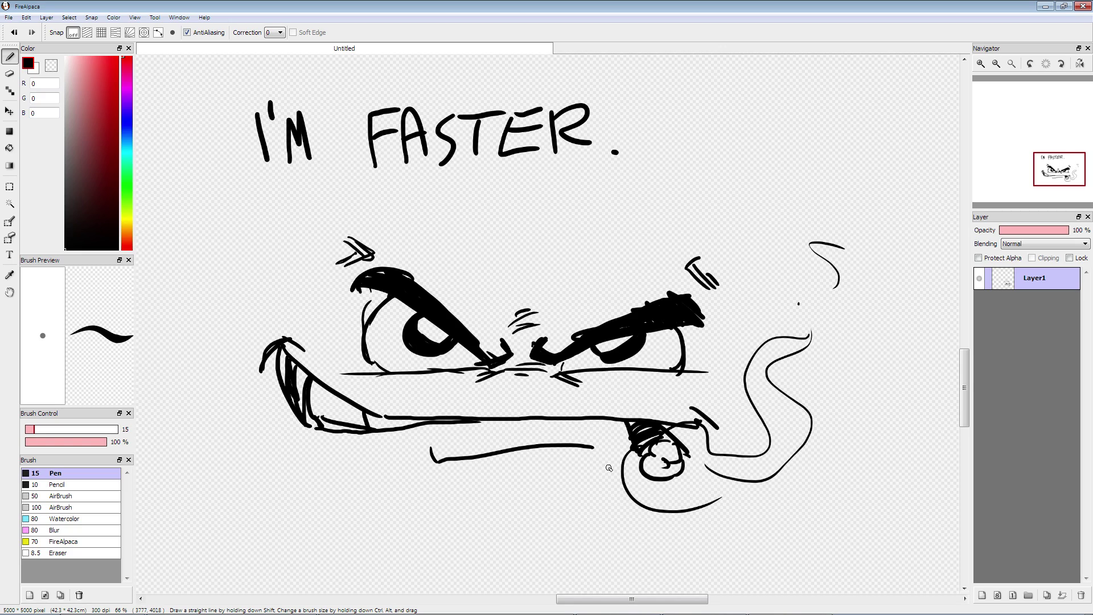
key(Delete)
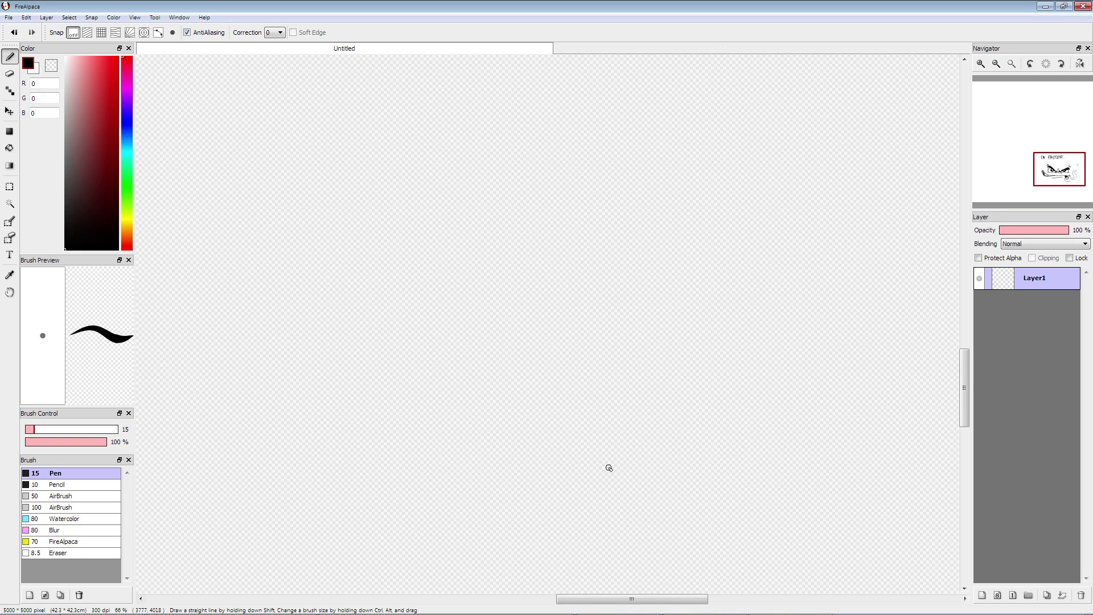
Step: Draw a slanted block-shaped head with dark pupils, angry brows and a wide grin
mouse_move(637, 469)
mouse_down()
mouse_move(693, 371)
mouse_move(495, 285)
mouse_move(541, 442)
mouse_move(647, 478)
mouse_up()
mouse_move(561, 363)
mouse_down()
mouse_move(547, 352)
mouse_move(563, 370)
mouse_move(543, 367)
mouse_up()
mouse_move(612, 373)
mouse_down()
mouse_move(631, 395)
mouse_move(620, 381)
mouse_move(686, 355)
mouse_up()
mouse_move(571, 387)
mouse_down()
mouse_move(544, 302)
mouse_move(479, 356)
mouse_move(672, 398)
mouse_up()
drag(655, 377, 679, 416)
Step: Add curling cigar smoke beside the block-shaped head and draw teeth inside the grin
mouse_move(652, 405)
mouse_down()
mouse_move(649, 424)
mouse_move(512, 386)
mouse_move(690, 485)
mouse_move(629, 443)
mouse_move(674, 489)
mouse_move(814, 373)
mouse_move(816, 290)
mouse_up()
drag(720, 495, 790, 348)
mouse_move(622, 410)
mouse_down()
mouse_move(609, 427)
mouse_move(512, 395)
mouse_move(598, 444)
mouse_up()
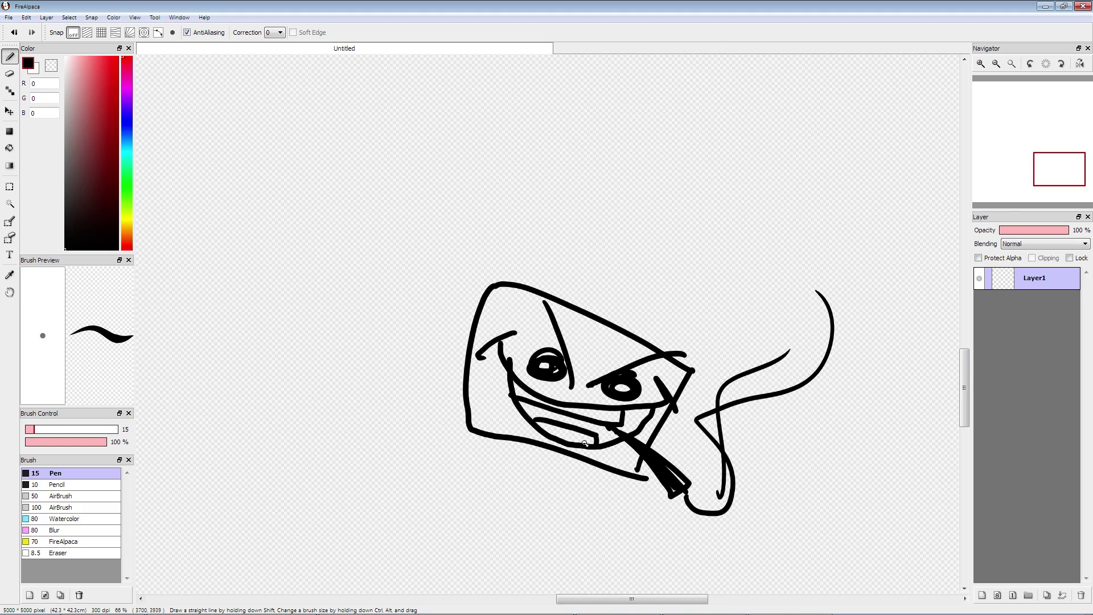
Step: Circle the eyes around the pupils and add two legs with long flat shoes below the block-shaped head
drag(555, 336, 511, 382)
mouse_move(596, 389)
mouse_down()
mouse_move(631, 401)
mouse_move(643, 367)
mouse_up()
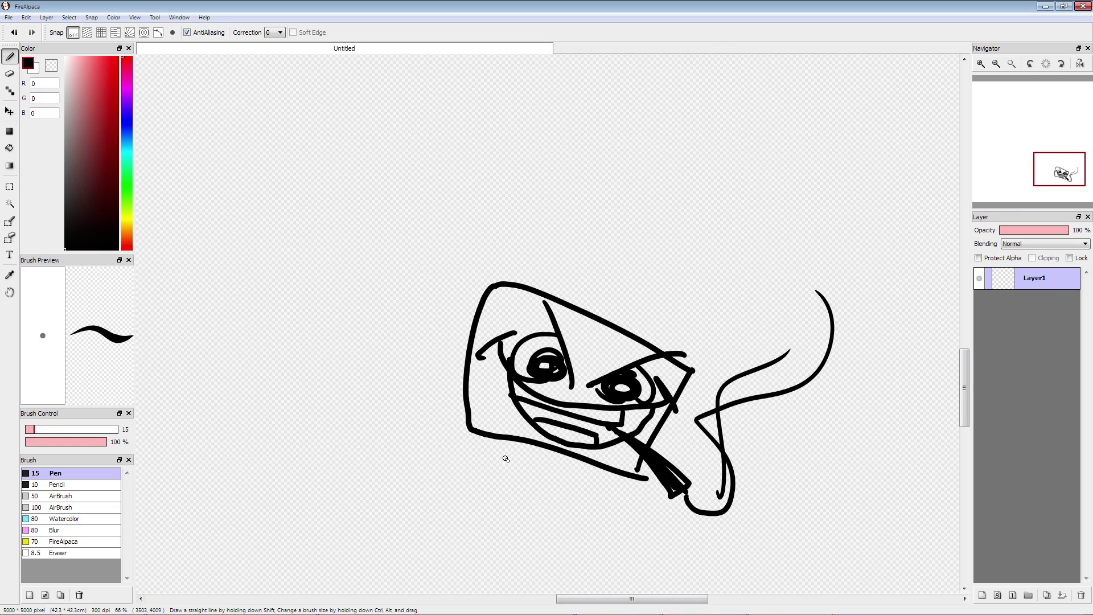
mouse_move(493, 445)
mouse_down()
mouse_move(428, 521)
mouse_move(439, 513)
mouse_move(360, 534)
mouse_move(462, 526)
mouse_up()
mouse_move(593, 458)
mouse_down()
mouse_move(626, 519)
mouse_move(718, 526)
mouse_move(598, 522)
mouse_up()
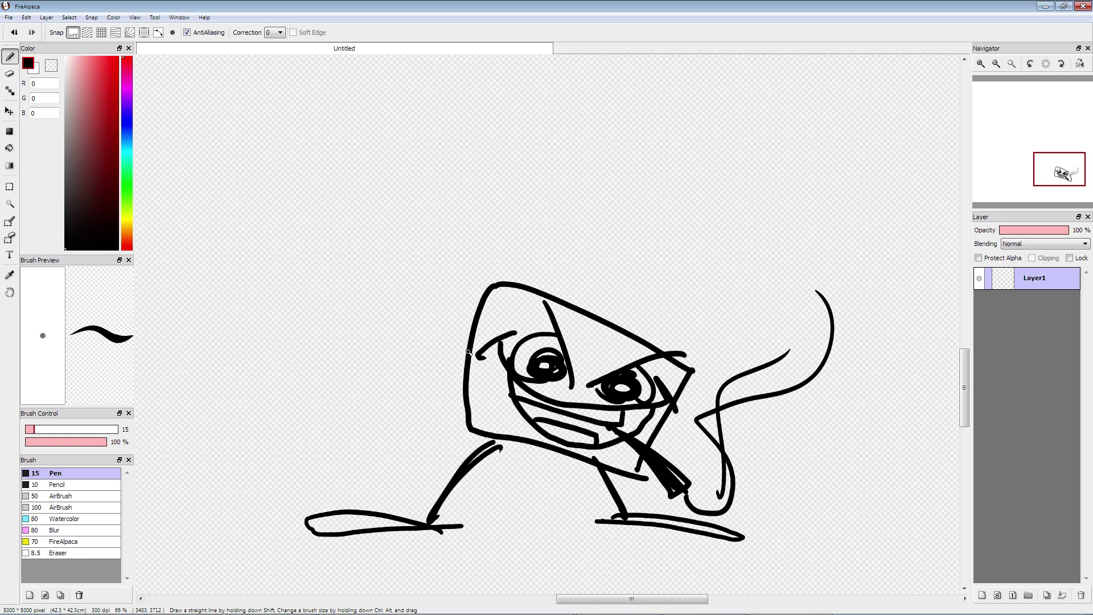
Step: Draw a curving arm with a simple hooked hand on each side of the block-shaped head
drag(468, 353, 317, 324)
mouse_move(684, 393)
mouse_down()
mouse_move(706, 316)
mouse_move(698, 266)
mouse_move(724, 309)
mouse_up()
mouse_move(297, 317)
mouse_down()
mouse_move(341, 333)
mouse_move(285, 384)
mouse_move(300, 301)
mouse_up()
Step: Hand-letter a large, slanted "THE" above the block-shaped character and its raised arm
mouse_move(333, 245)
mouse_down()
mouse_move(244, 176)
mouse_move(158, 224)
mouse_move(215, 203)
mouse_up()
drag(300, 101, 382, 240)
drag(326, 98, 410, 225)
drag(338, 176, 394, 143)
mouse_move(399, 92)
mouse_down()
mouse_move(487, 195)
mouse_move(465, 80)
mouse_up()
drag(422, 141, 473, 128)
Step: Hand-letter "END" on the same line as "THE", and switch to the Open Broadcaster Software window
mouse_move(602, 74)
mouse_down()
mouse_move(648, 176)
mouse_move(673, 172)
mouse_up()
drag(601, 99, 687, 77)
drag(607, 137, 646, 128)
drag(684, 87, 695, 219)
mouse_move(686, 90)
mouse_down()
mouse_move(728, 188)
mouse_move(720, 105)
mouse_up()
drag(742, 85, 766, 203)
mouse_move(766, 204)
mouse_down()
mouse_move(791, 91)
mouse_move(779, 182)
mouse_up()
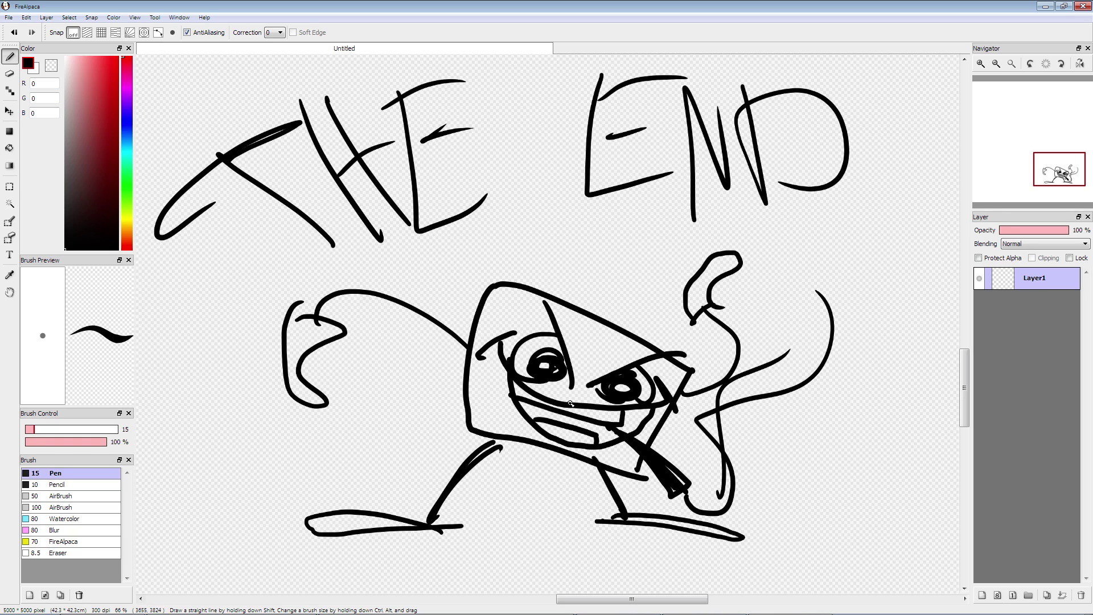
click(529, 607)
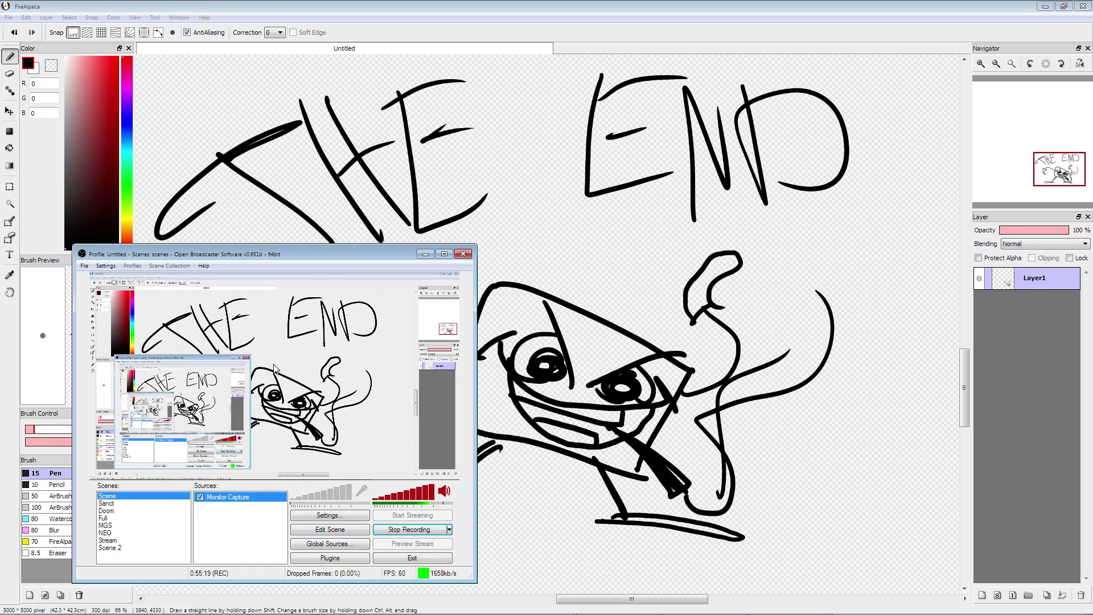